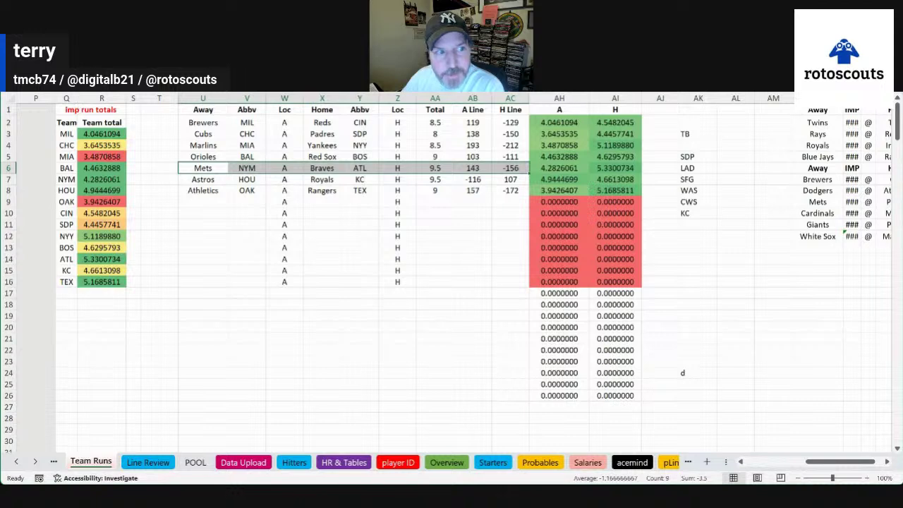
Step: Fill the Mets–Braves game row, from Away to H Line, with red
key("F4")
key("Down")
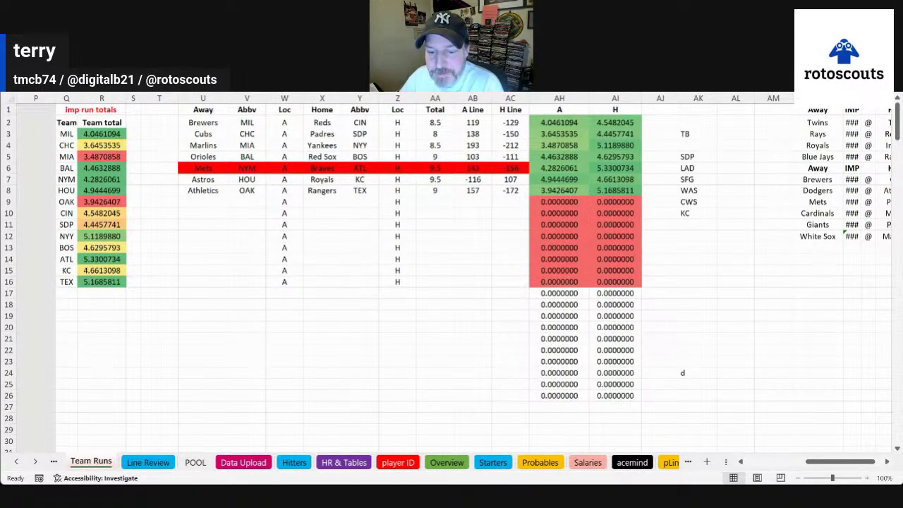
Step: Review the game totals and lines on the Team Runs sheet, including the Brewers–Reds, Marlins–Yankees and Mets–Braves rows
left_click_drag(212, 121, 510, 125)
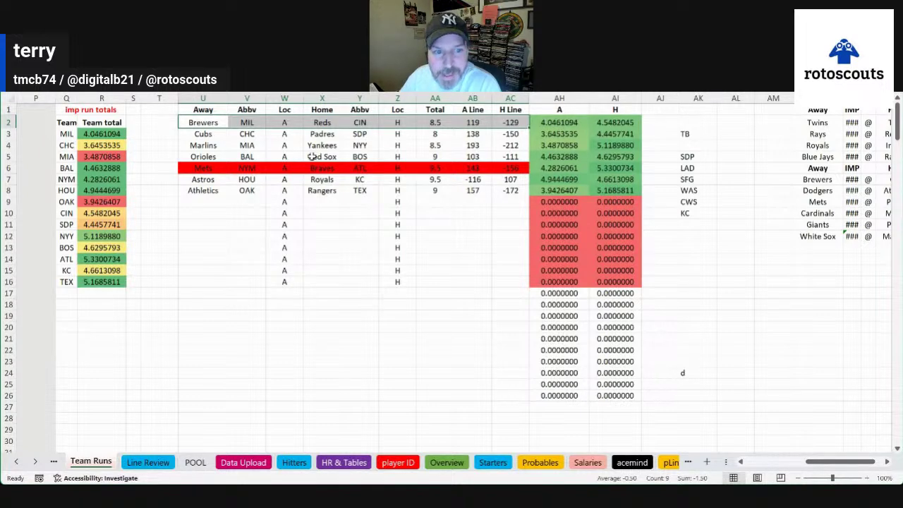
left_click_drag(203, 145, 517, 146)
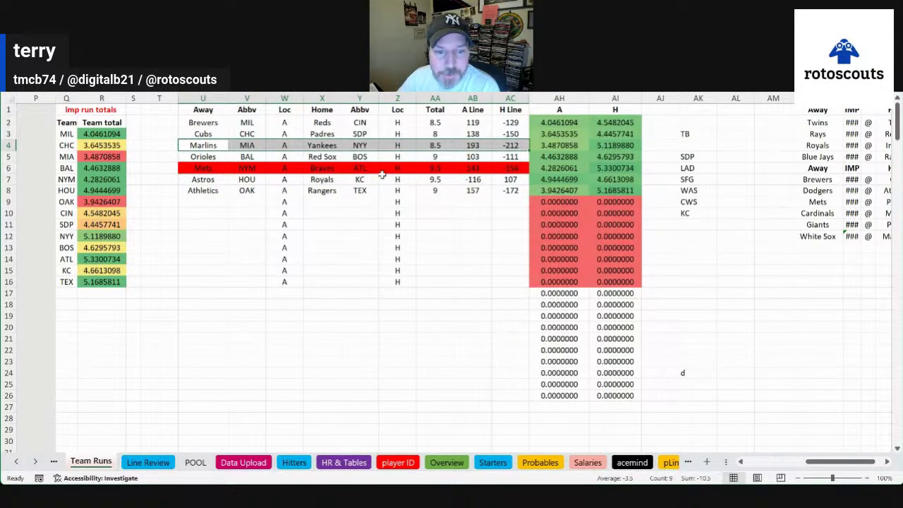
left_click(296, 214)
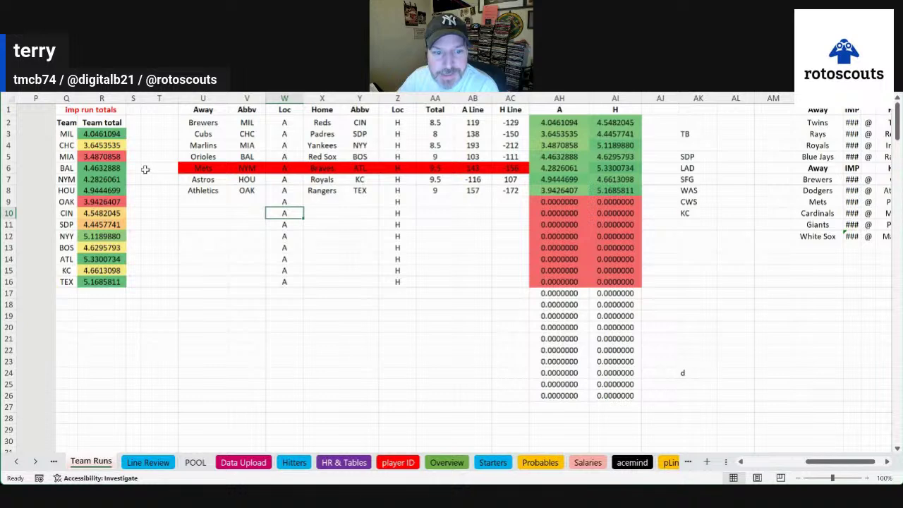
left_click(203, 138)
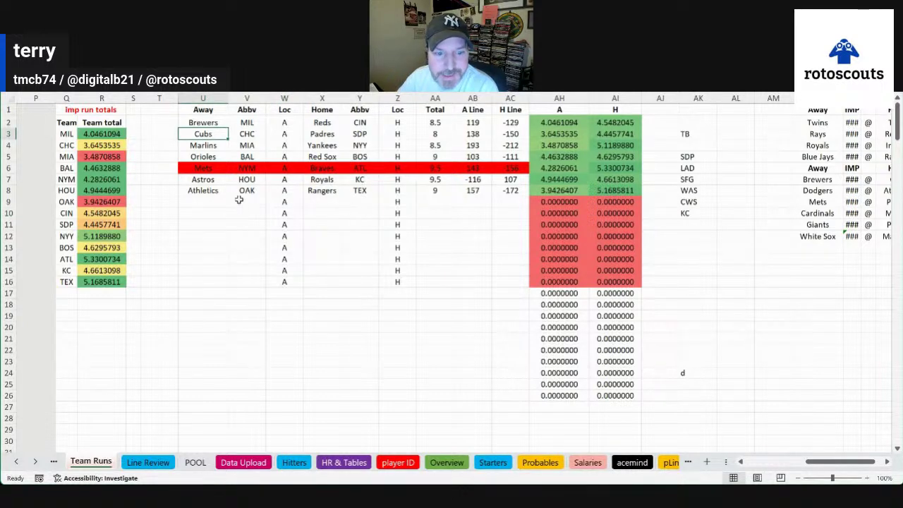
left_click(334, 169)
left_click(400, 179)
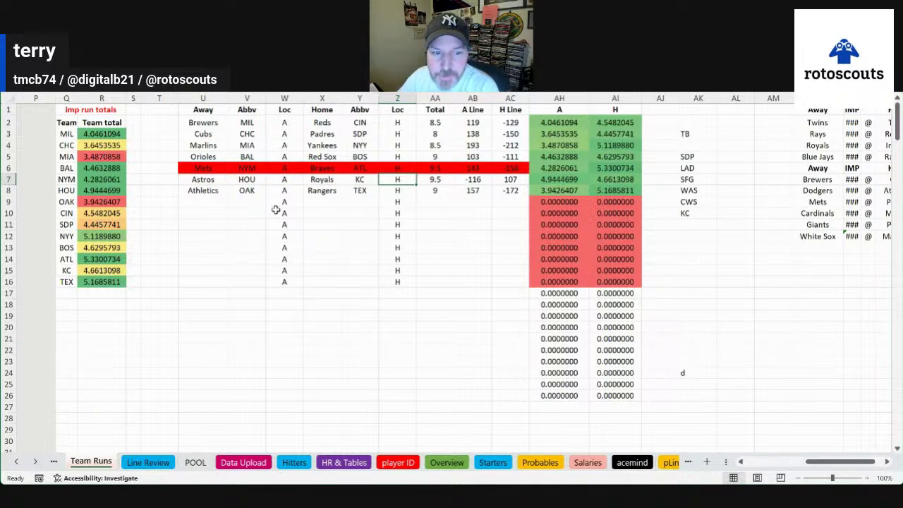
key("Left")
key("Left")
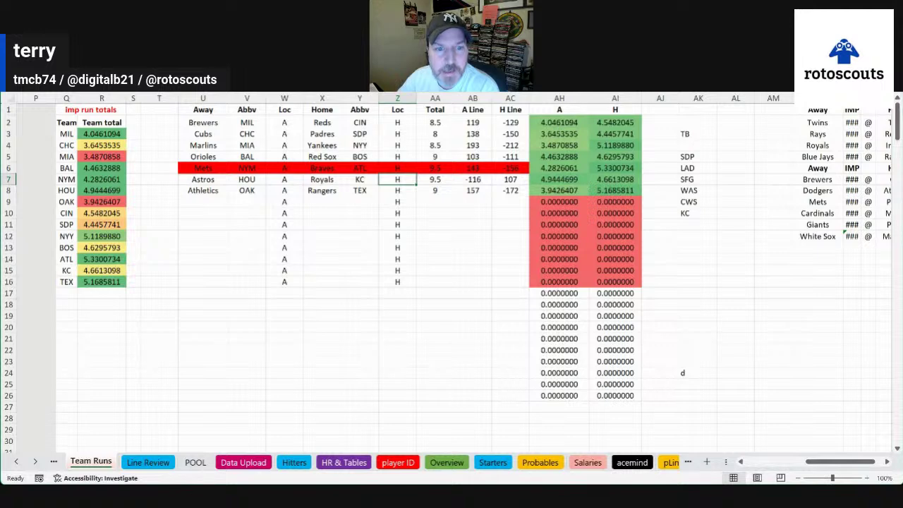
left_click_drag(201, 168, 528, 168)
left_click(526, 168)
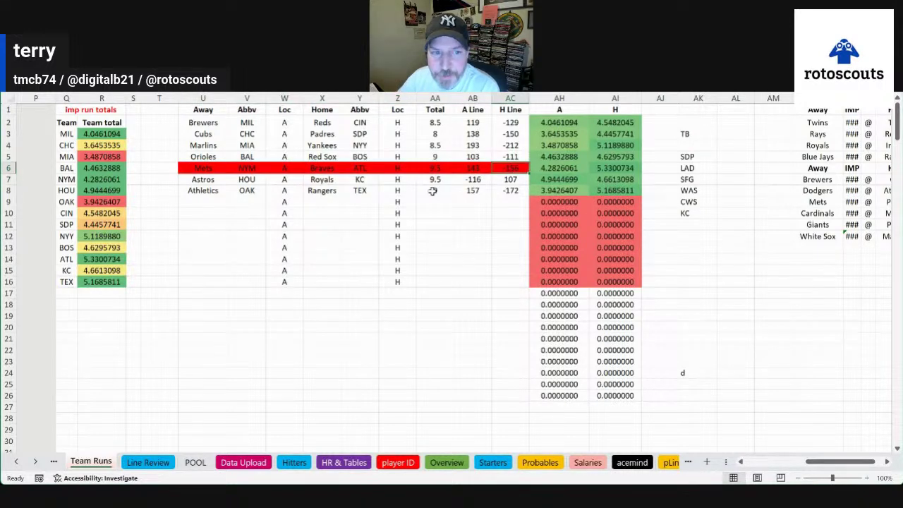
Step: Look up the Brewers–Reds matchup on the Overview sheet and check the Reds pitcher's projected FanDuel points
left_click_drag(212, 122, 498, 126)
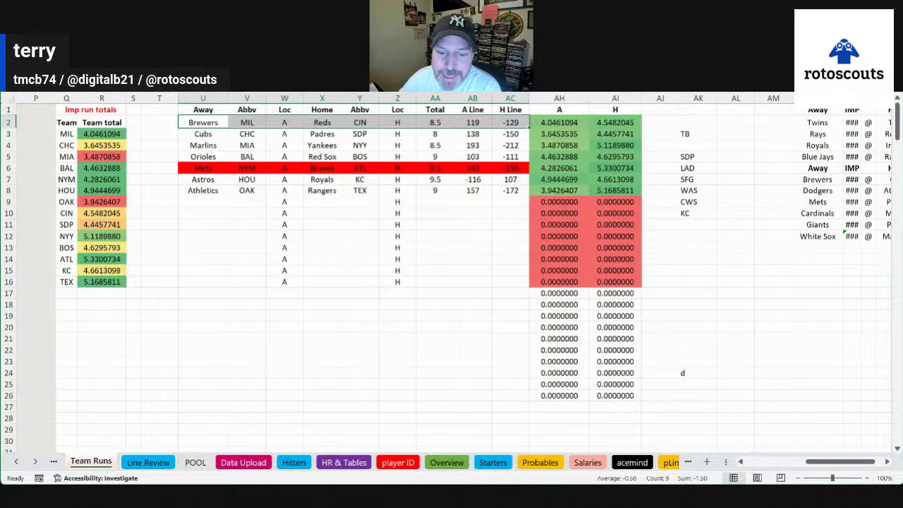
left_click(447, 463)
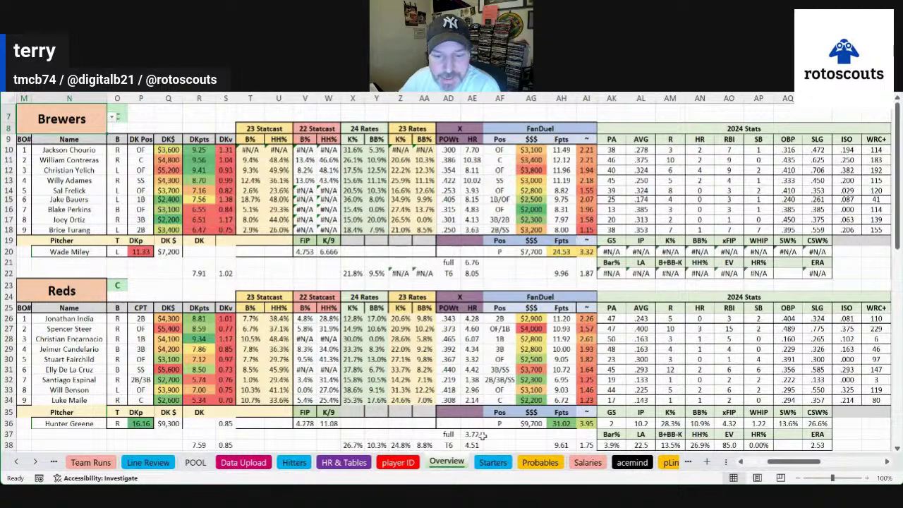
left_click(562, 421)
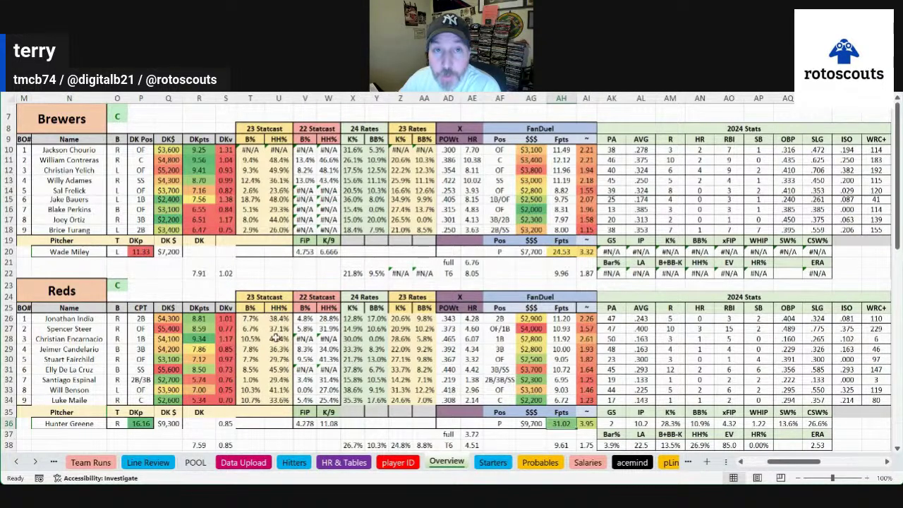
Step: Return to the Team Runs sheet and examine the implied run totals of the Braves, Astros and Rangers
left_click(91, 462)
left_click(225, 135)
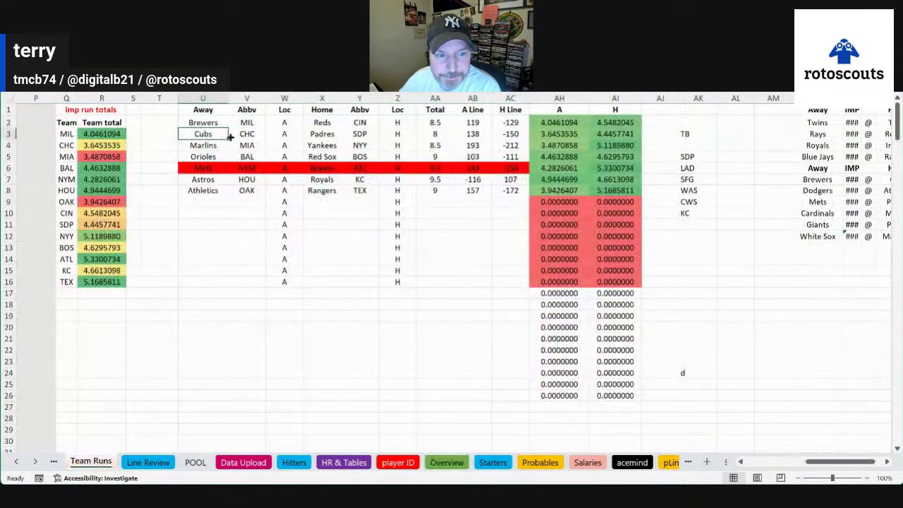
left_click(438, 210)
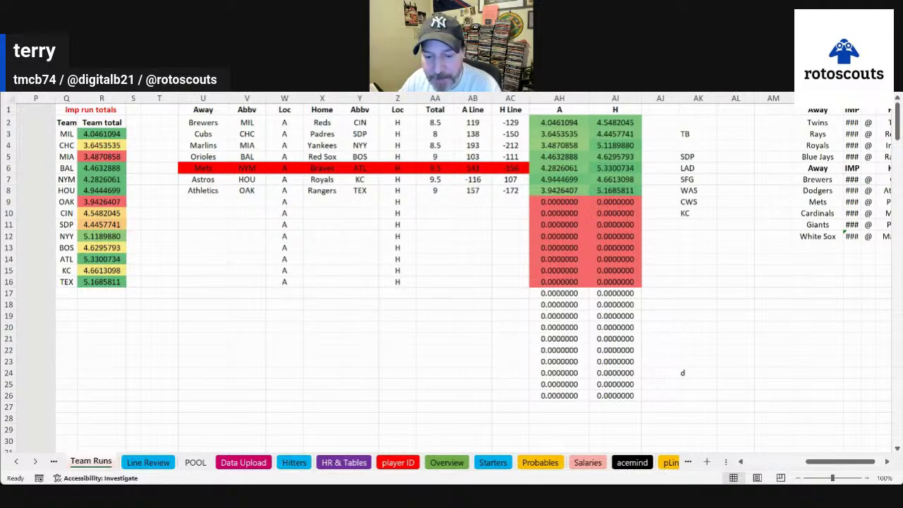
left_click(281, 183)
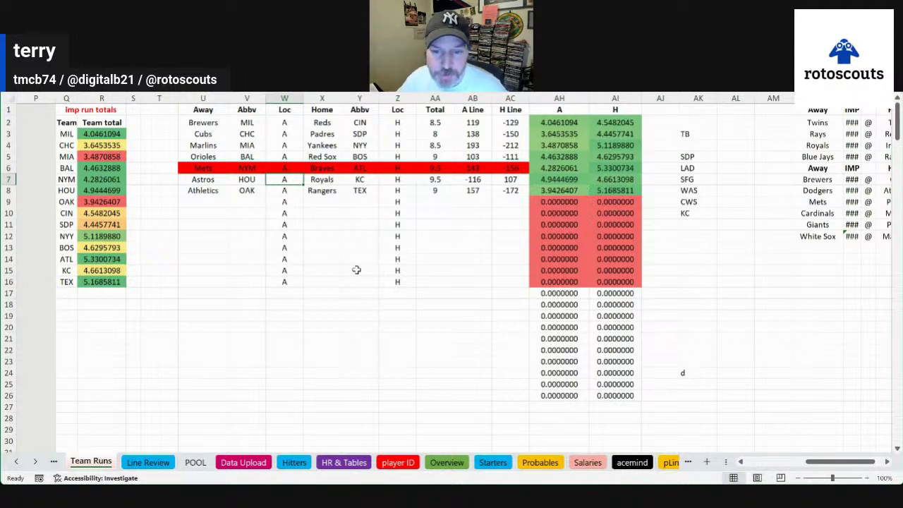
left_click(637, 170)
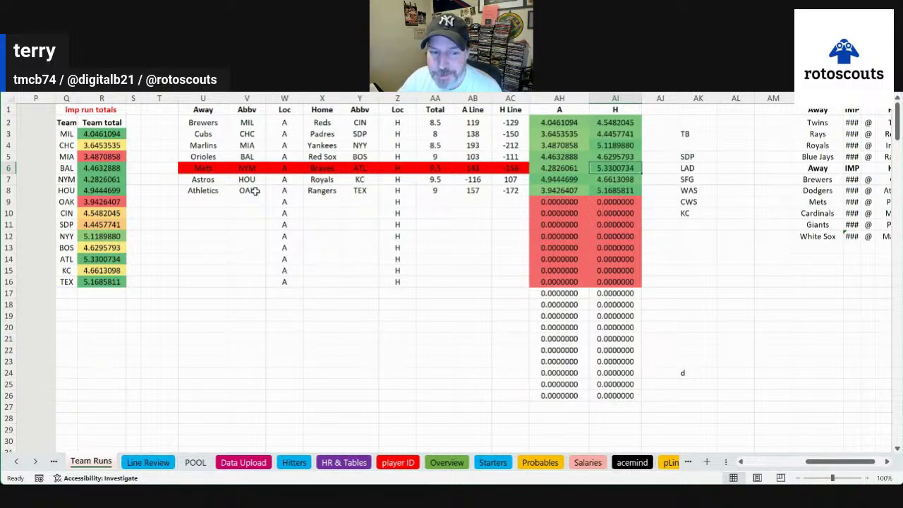
left_click(233, 182)
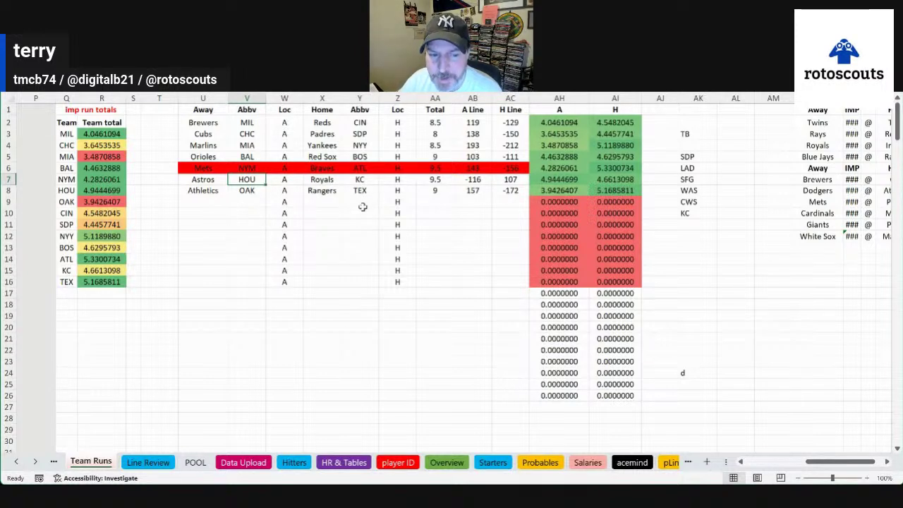
left_click(560, 182)
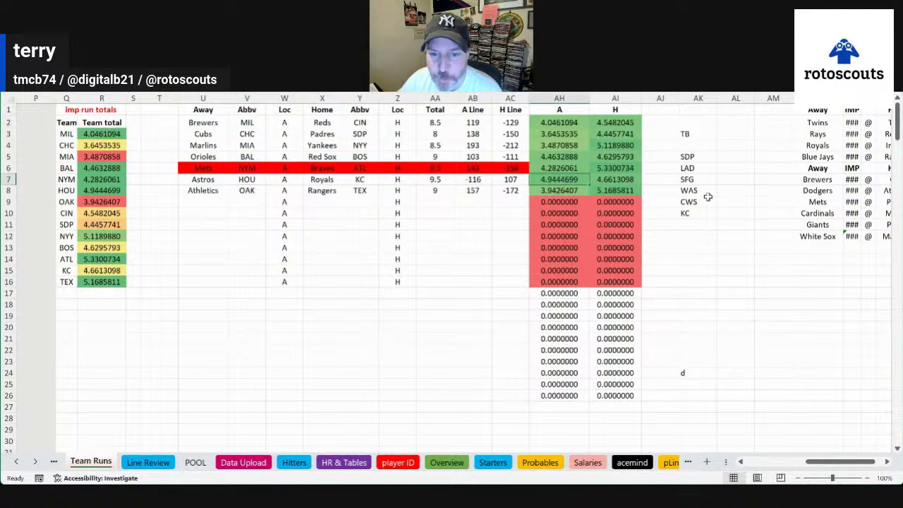
left_click(206, 189)
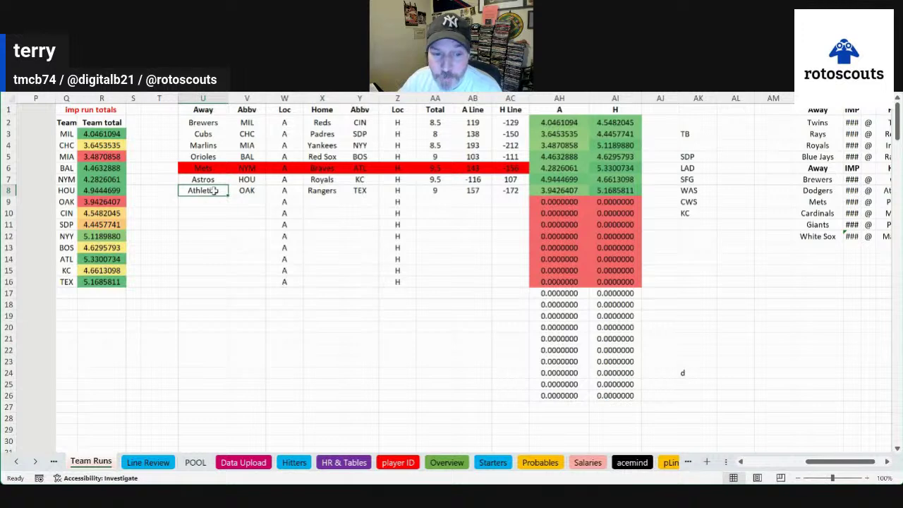
left_click(345, 192)
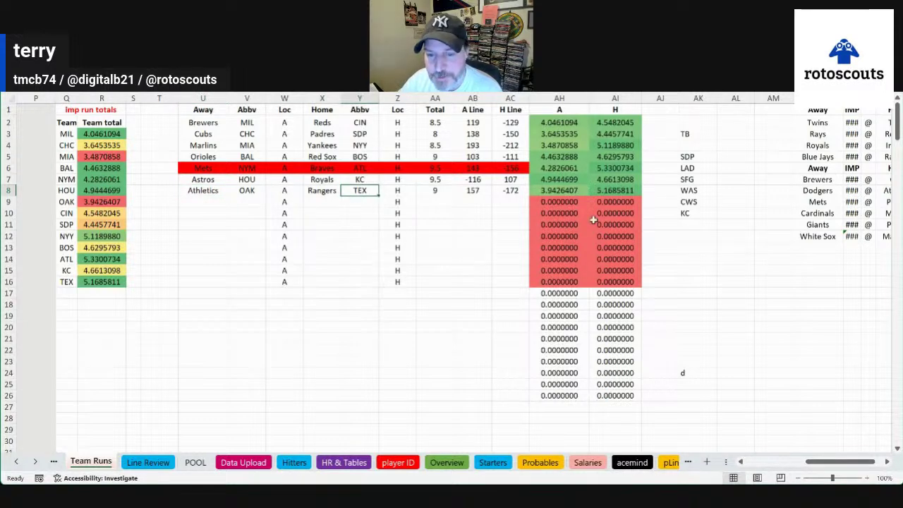
left_click(608, 192)
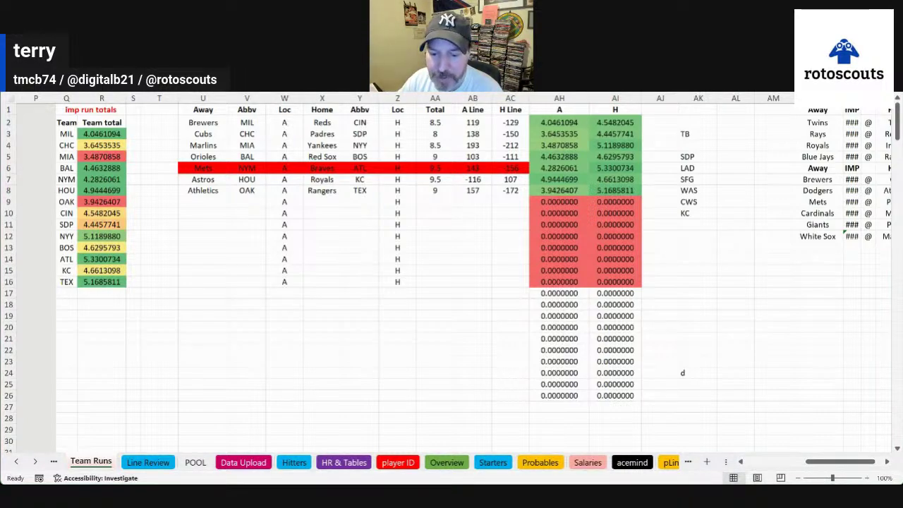
Step: Open the Overview sheet and view the Brewers lineup block
left_click(447, 462)
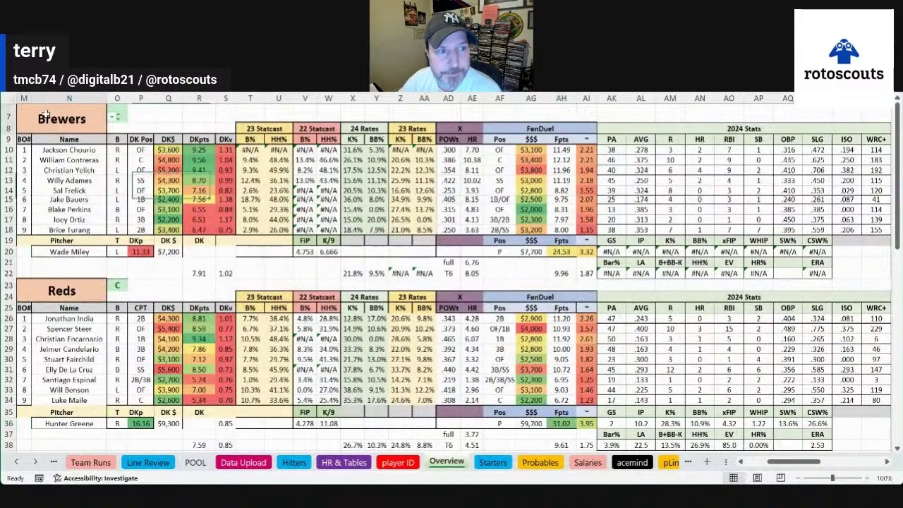
left_click(88, 118)
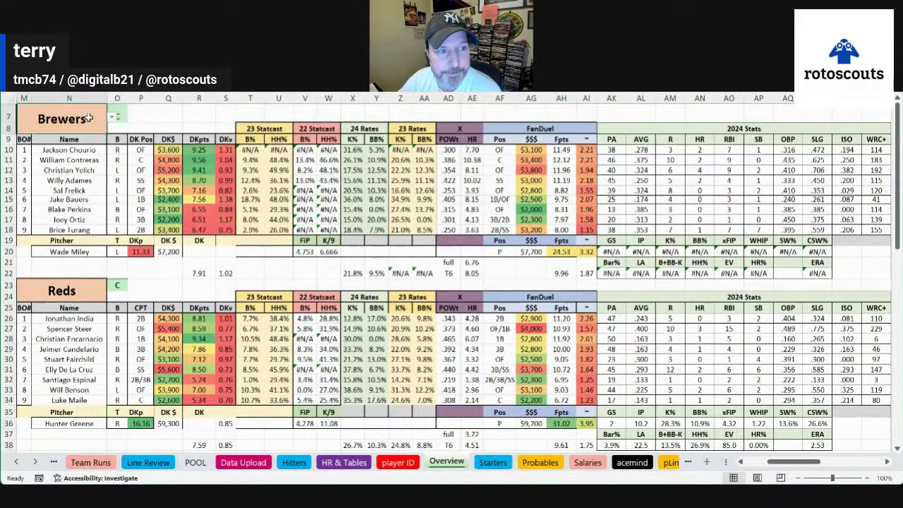
left_click(59, 143)
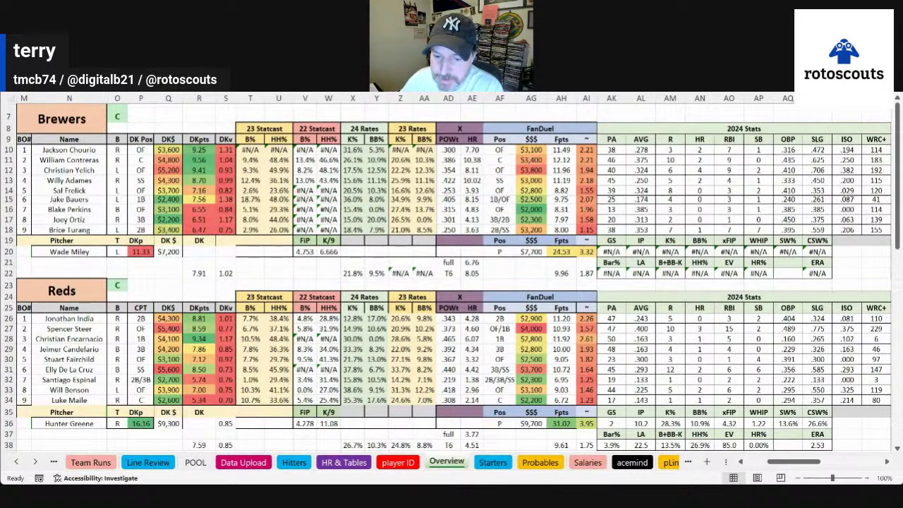
Step: Examine the Reds pitcher's 2023 stats on the Overview sheet, including BB%, WHIP, ERA and the batted-ball figures
left_click(641, 400)
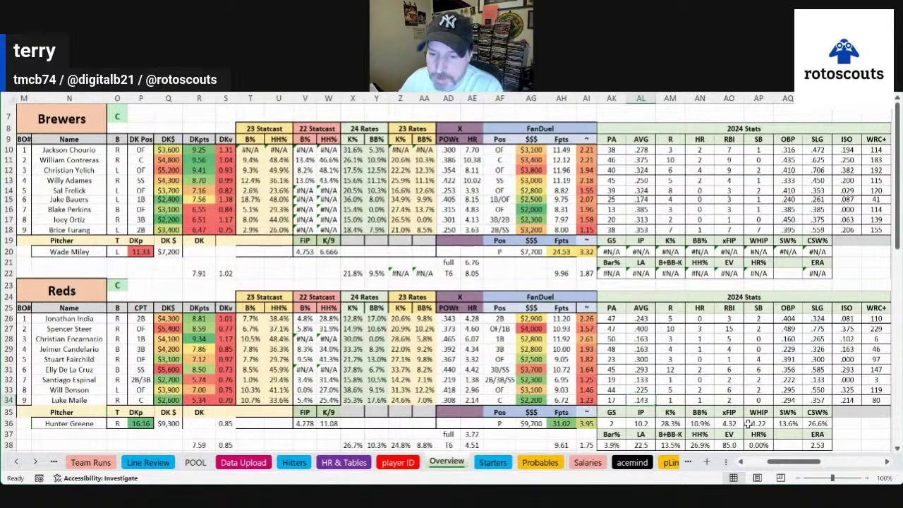
left_click_drag(784, 463, 815, 463)
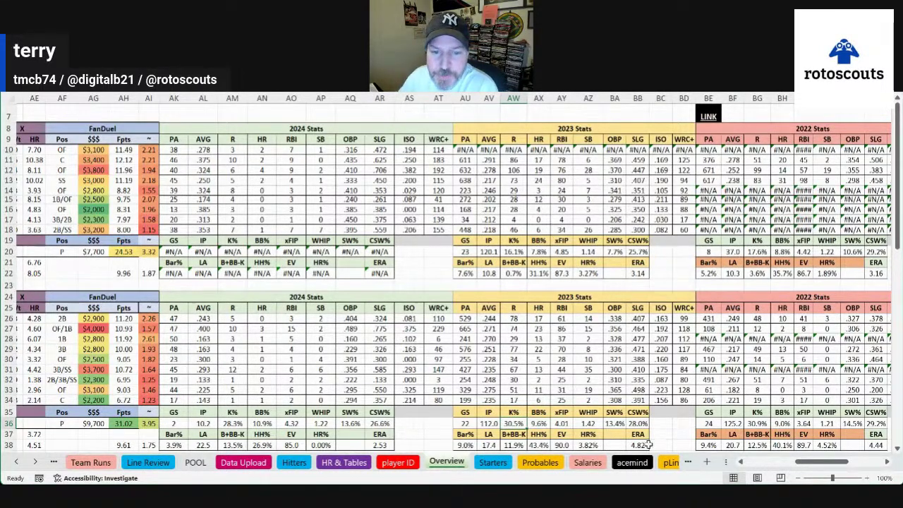
left_click(533, 426)
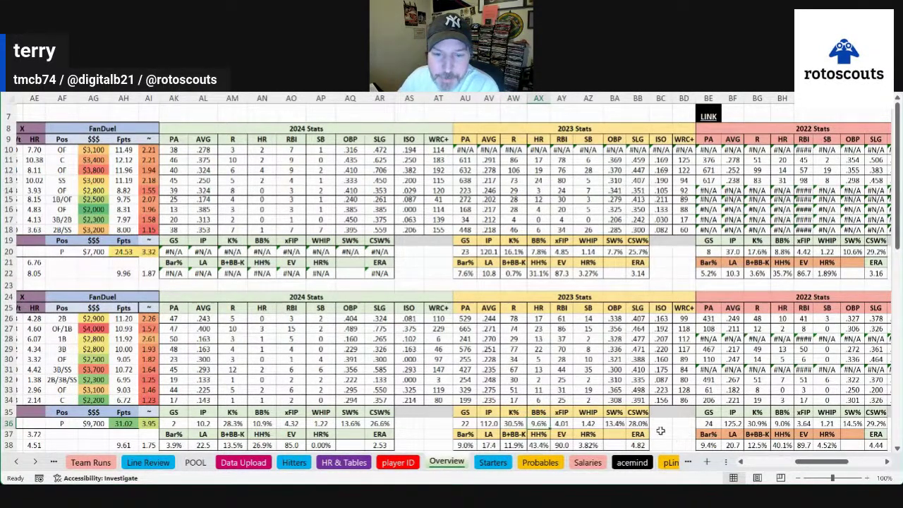
left_click(586, 426)
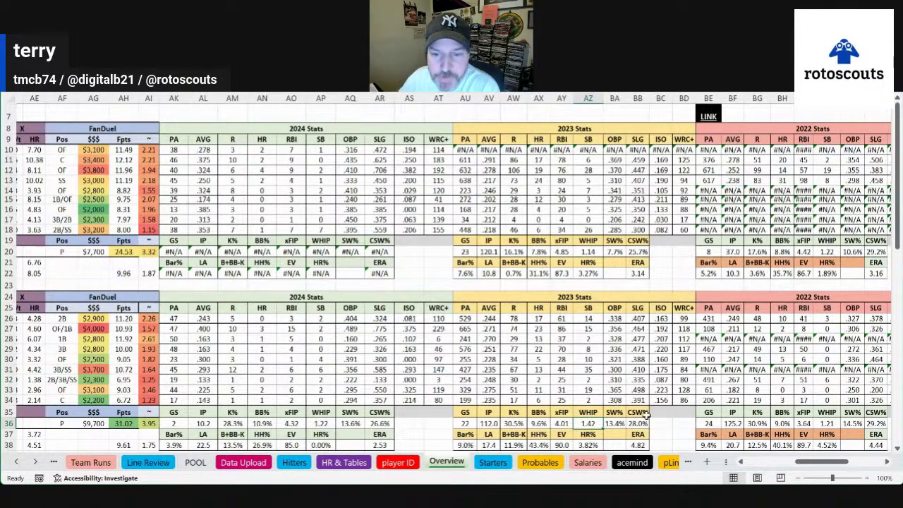
left_click(634, 446)
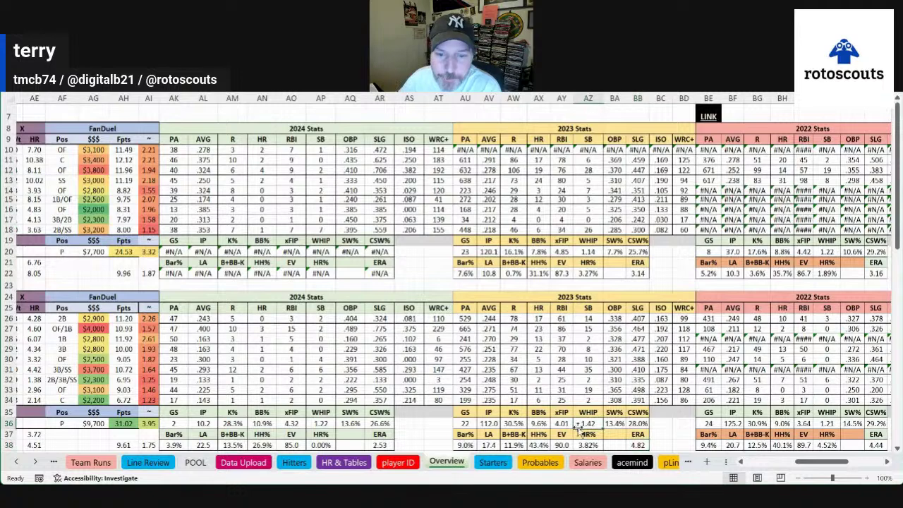
left_click_drag(568, 445, 462, 446)
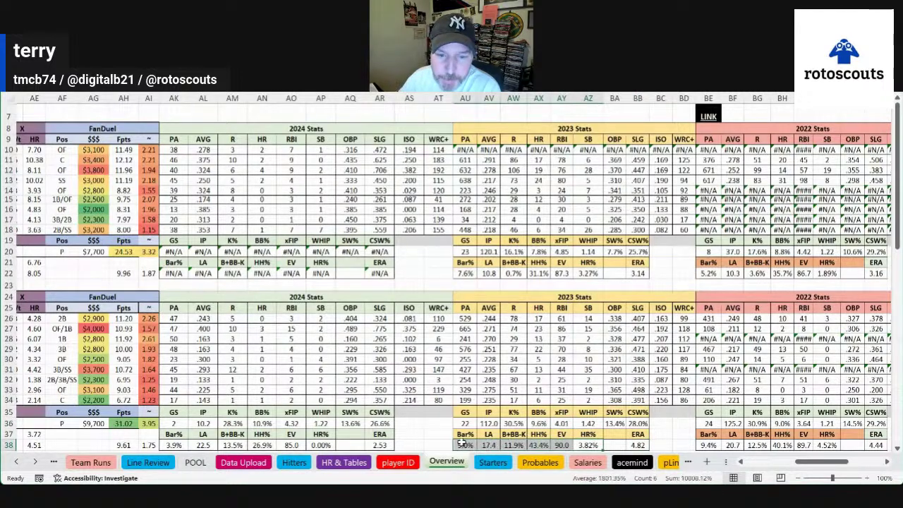
left_click(593, 446)
left_click(612, 422)
Step: Examine the Reds pitcher's 2022 stats, including WHIP, K%, innings pitched and CSW%
left_click(819, 422)
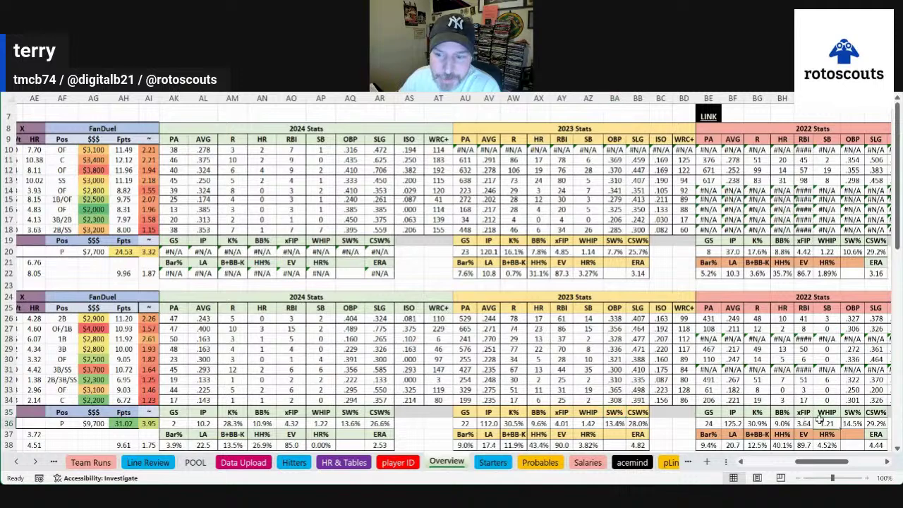
left_click(757, 424)
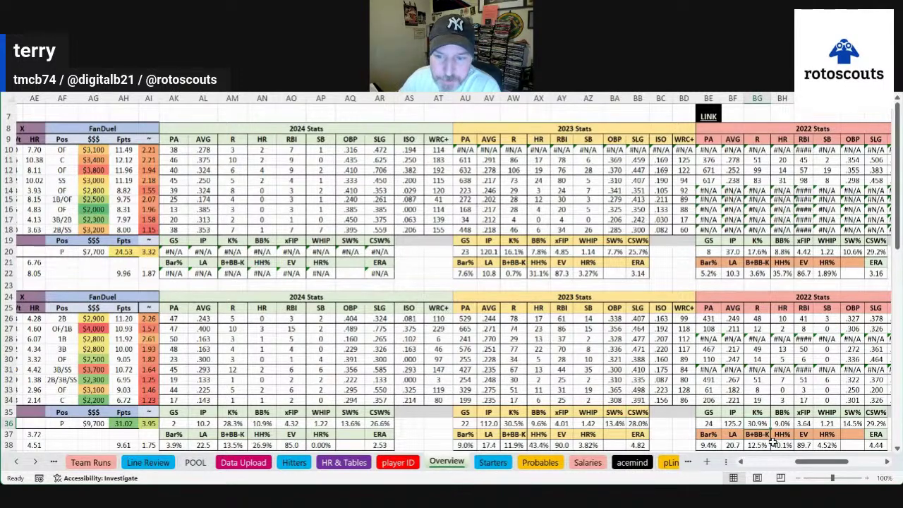
left_click(734, 424)
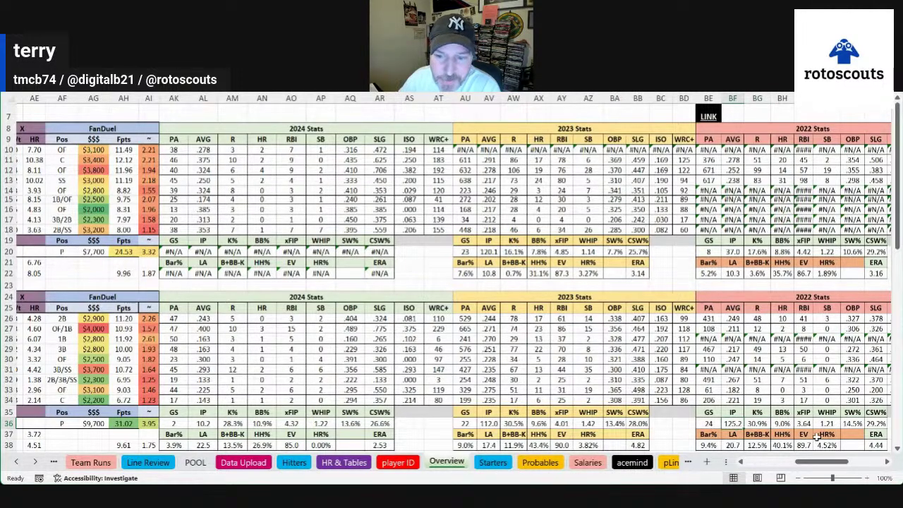
left_click(864, 423)
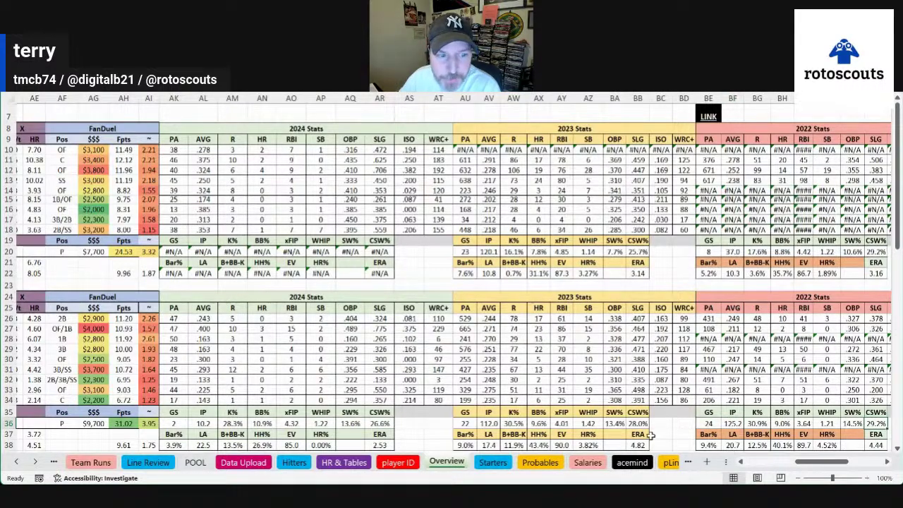
Step: Go back to the Brewers lineup and look at the leadoff hitter's row
left_click_drag(813, 463, 786, 467)
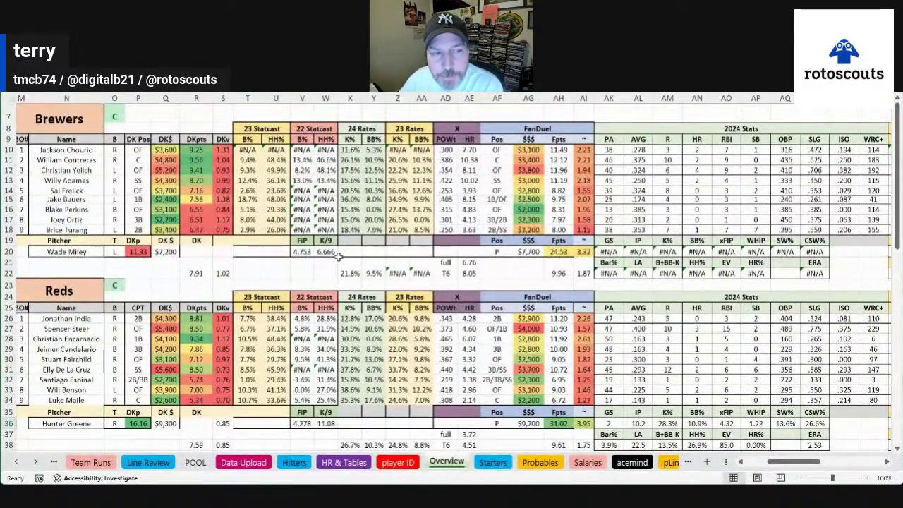
left_click(79, 152)
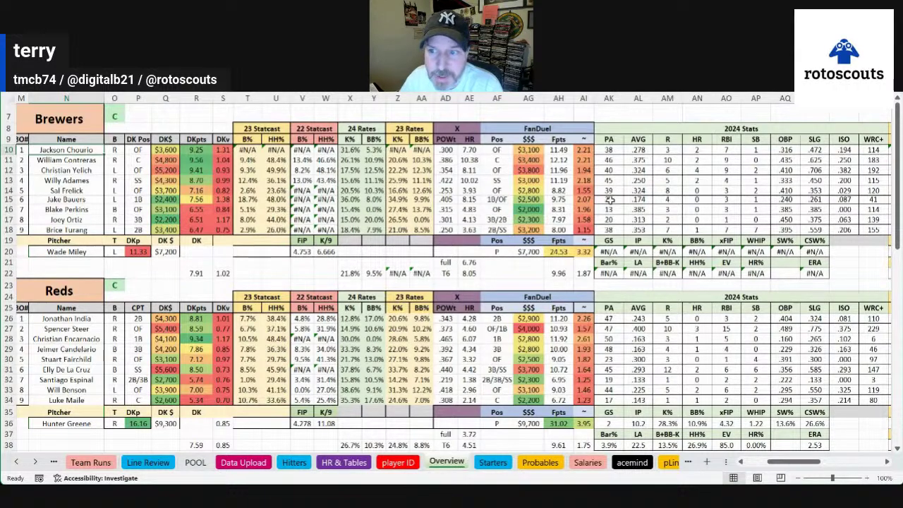
Step: Examine the Brewers leadoff hitter's 2024 OBP, ISO and WRC+, along with the WRC+ of the first five hitters
left_click(785, 150)
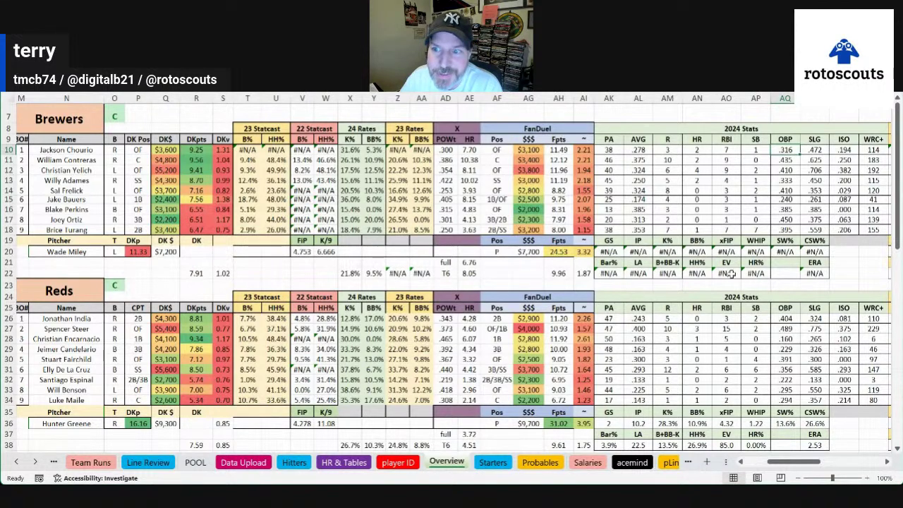
left_click(840, 151)
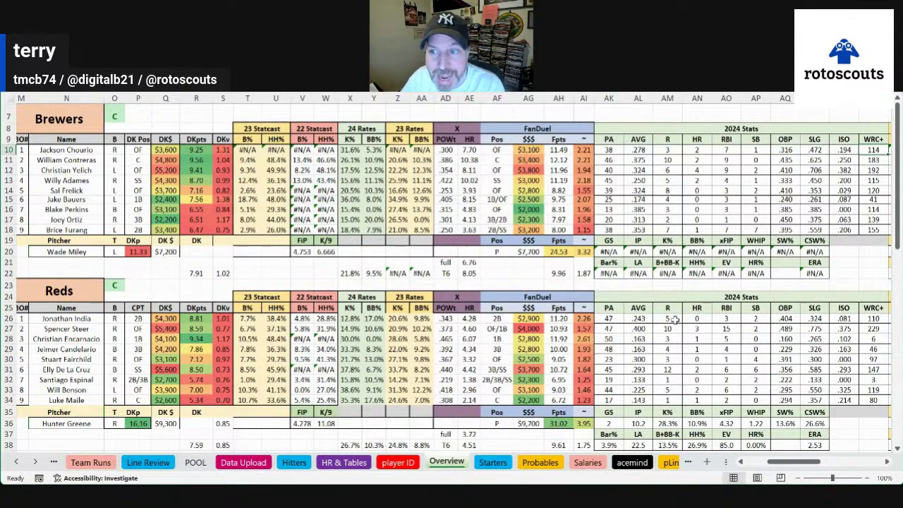
left_click_drag(875, 150, 876, 191)
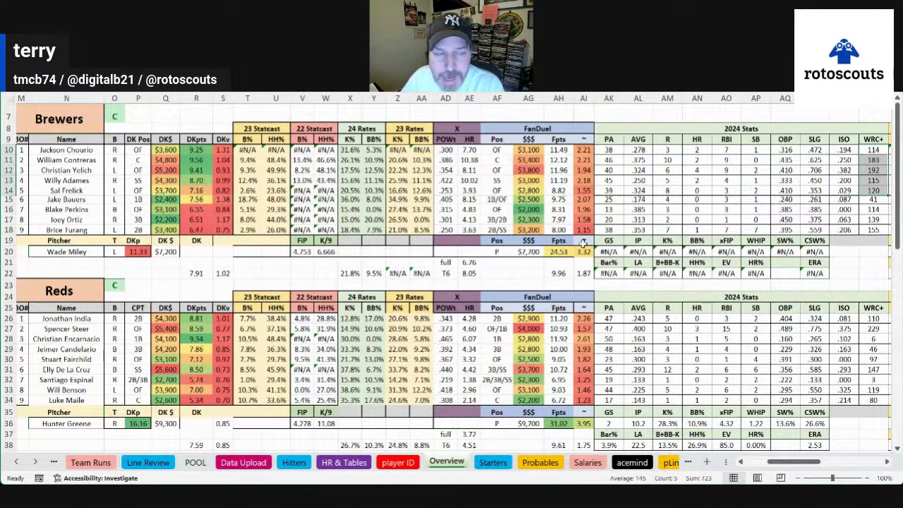
left_click(272, 283)
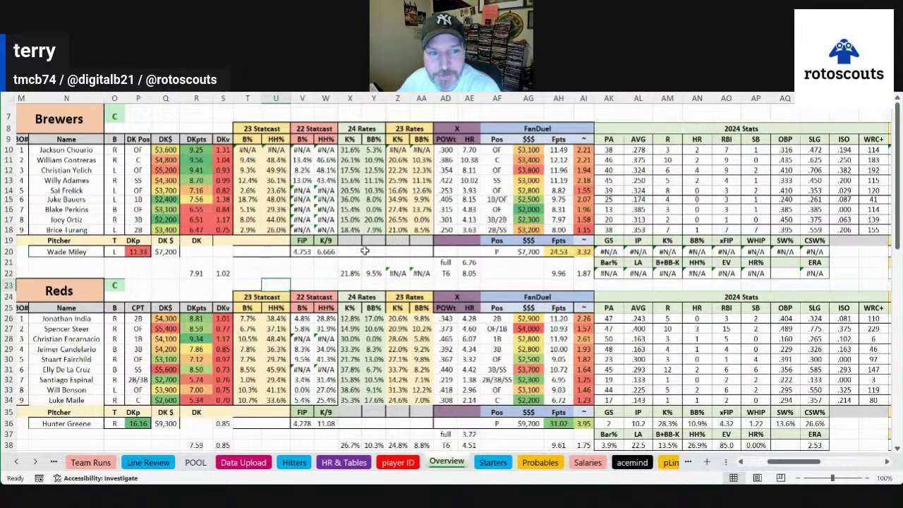
Step: Examine the Brewers third hitter's 2022 Statcast hard-hit rate and his 2023 stats from PA through OBP
left_click(309, 171)
left_click(317, 171)
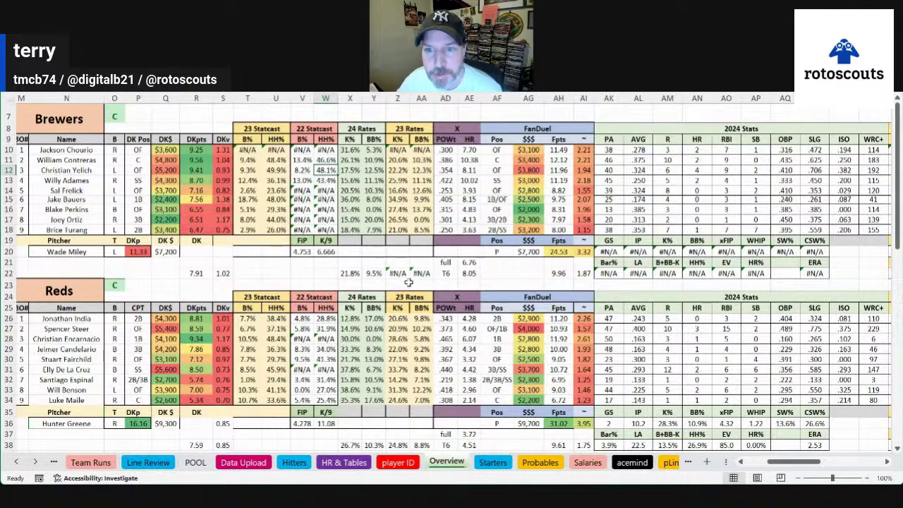
left_click_drag(794, 462, 800, 464)
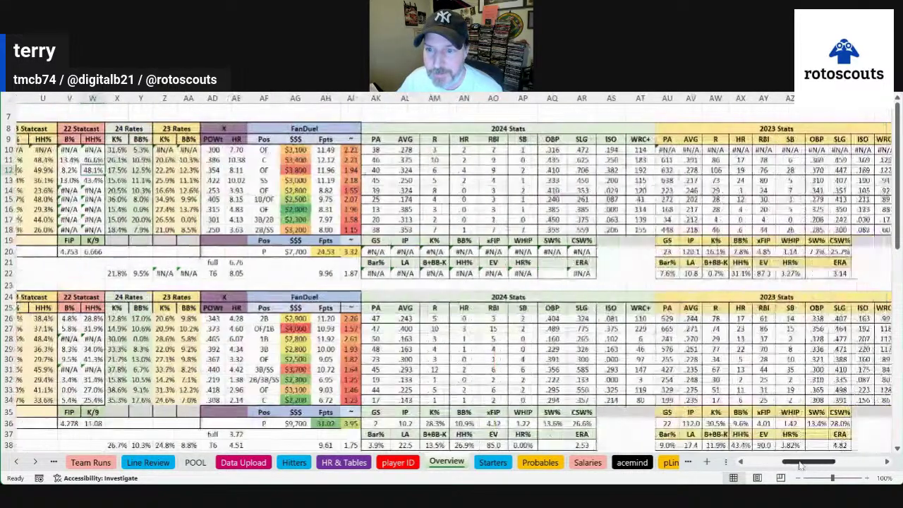
left_click_drag(667, 171, 817, 171)
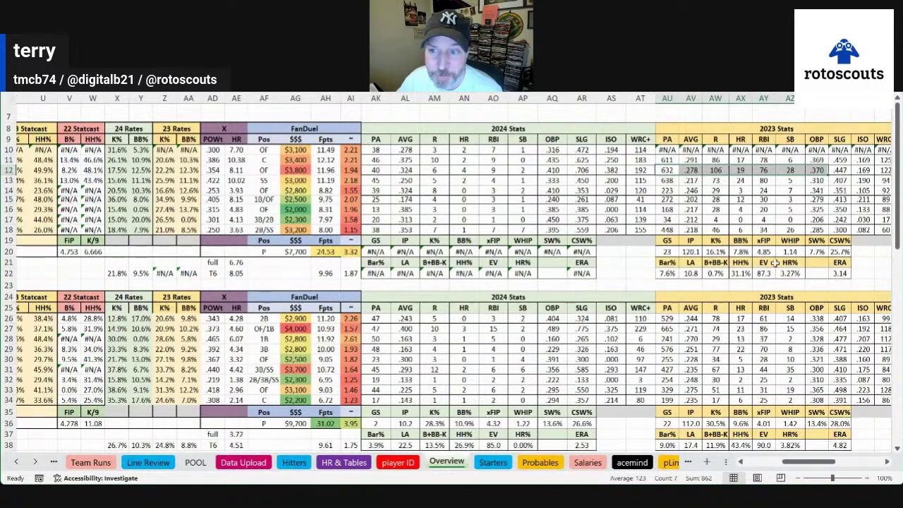
left_click(852, 254)
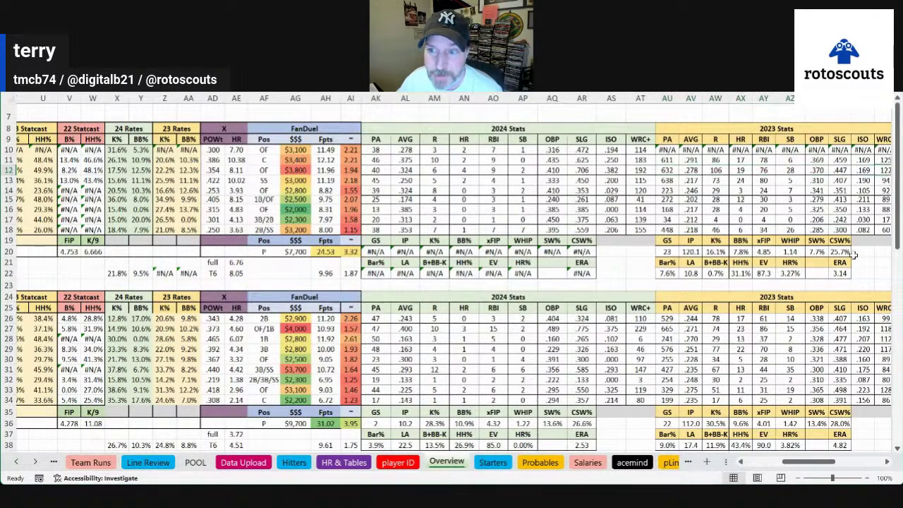
left_click(817, 171)
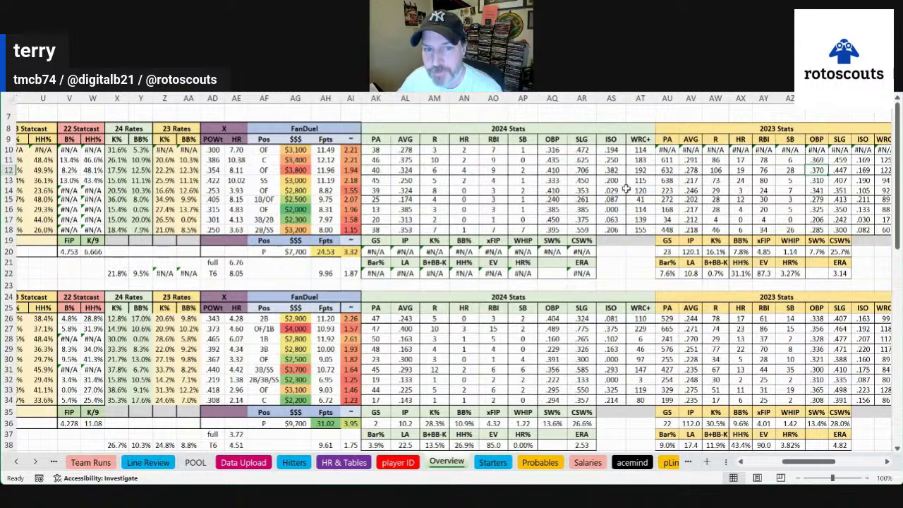
Step: Return to the Brewers lineup names and check the third hitter's 2024 home runs
left_click(740, 463)
left_click(740, 462)
left_click(740, 463)
left_click(740, 463)
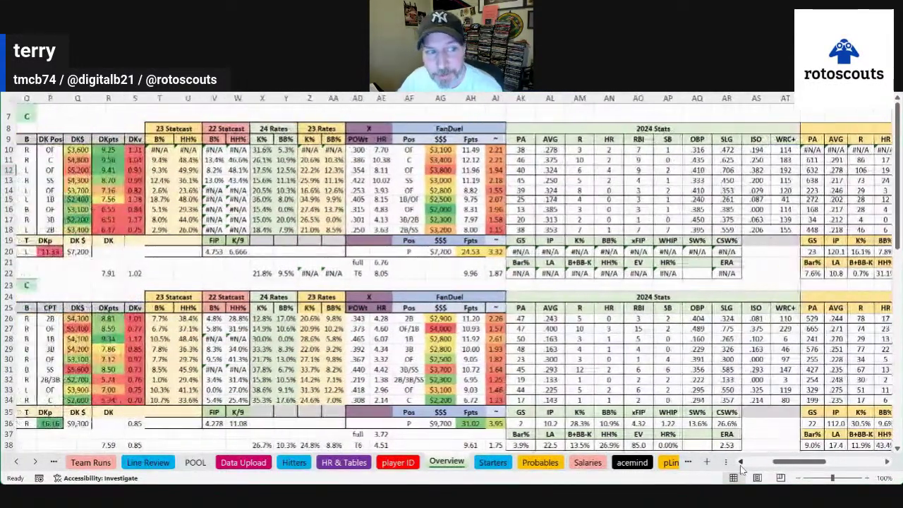
left_click(740, 462)
left_click(740, 463)
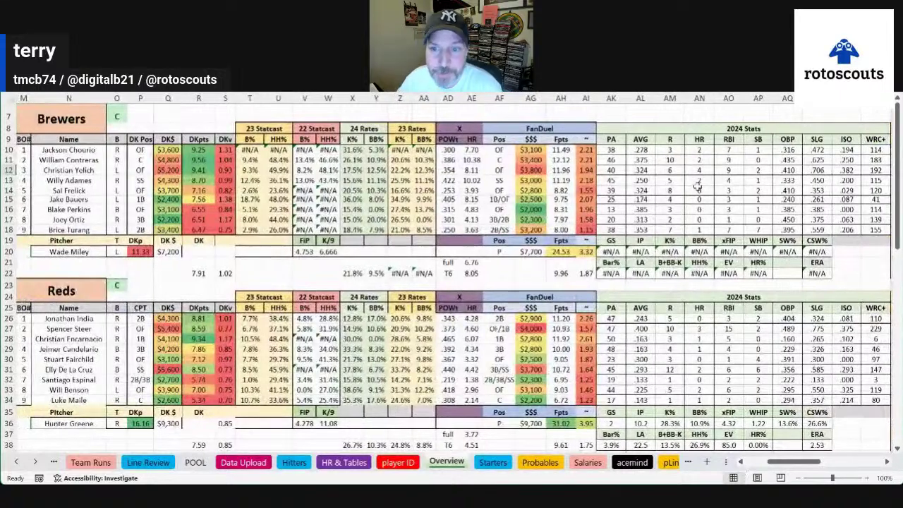
left_click(697, 169)
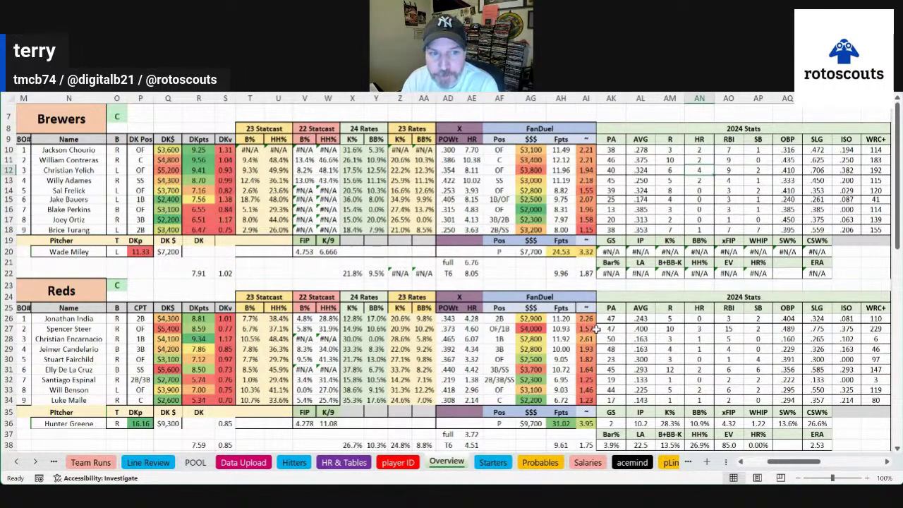
Step: Check the Brewers fifth hitter's 2023 hard-hit rate and the ninth hitter's 2024 stats, including ISO, WRC+ and stolen bases
left_click(263, 191)
left_click(266, 191)
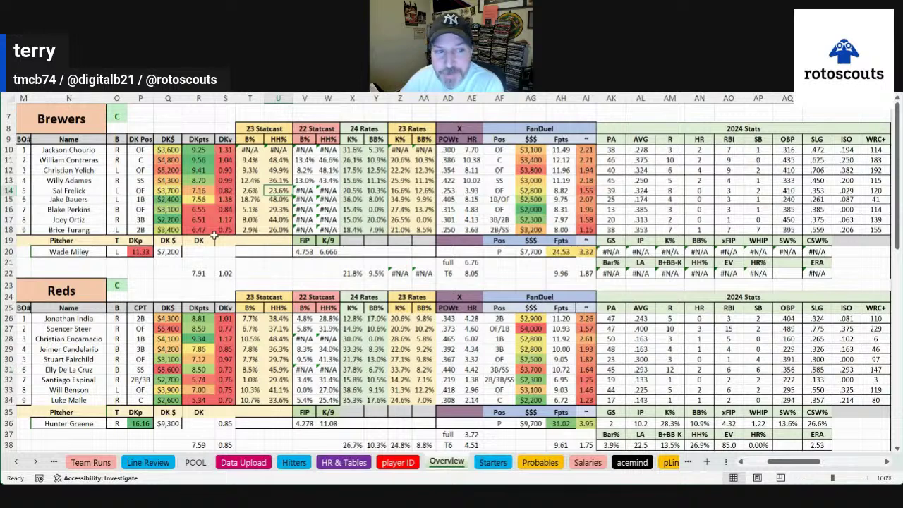
left_click_drag(642, 230, 781, 230)
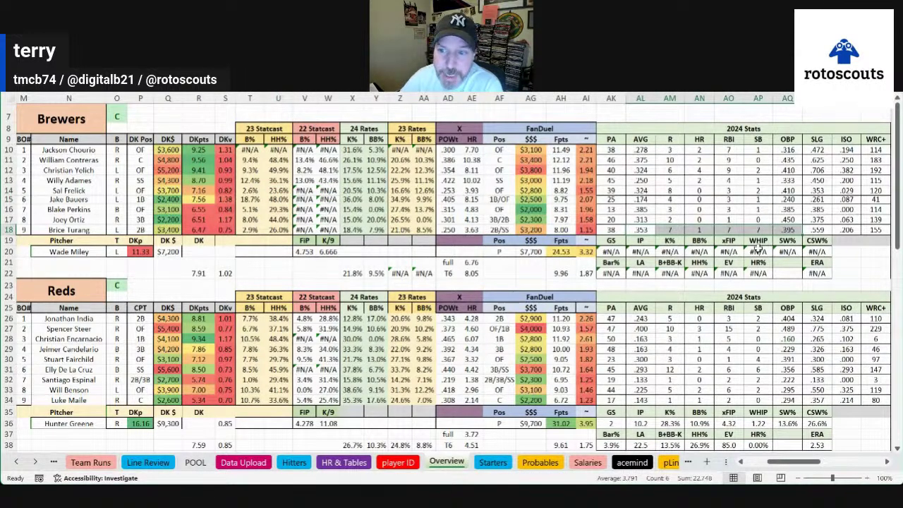
left_click(876, 228)
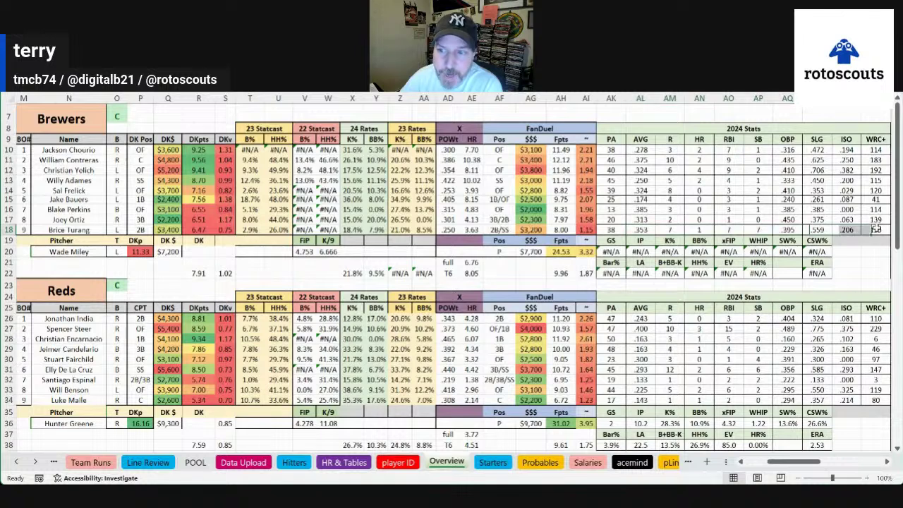
left_click(757, 230)
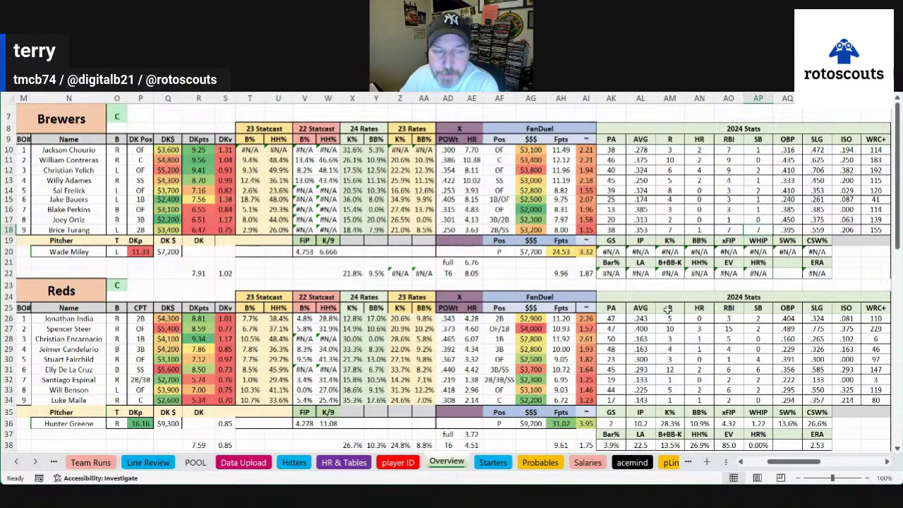
Step: Look at the second hitter's row in the Reds lineup
scroll(417, 322, "down", 1)
scroll(417, 322, "up", 1)
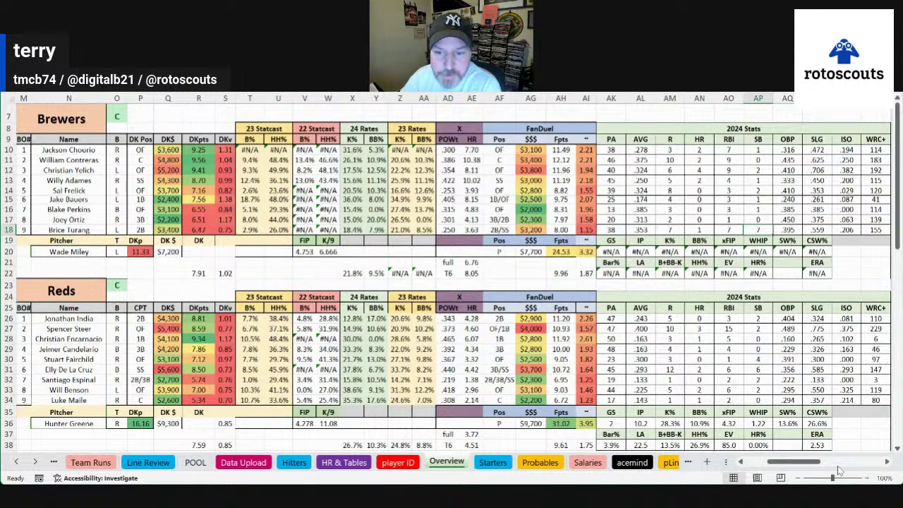
left_click(76, 328)
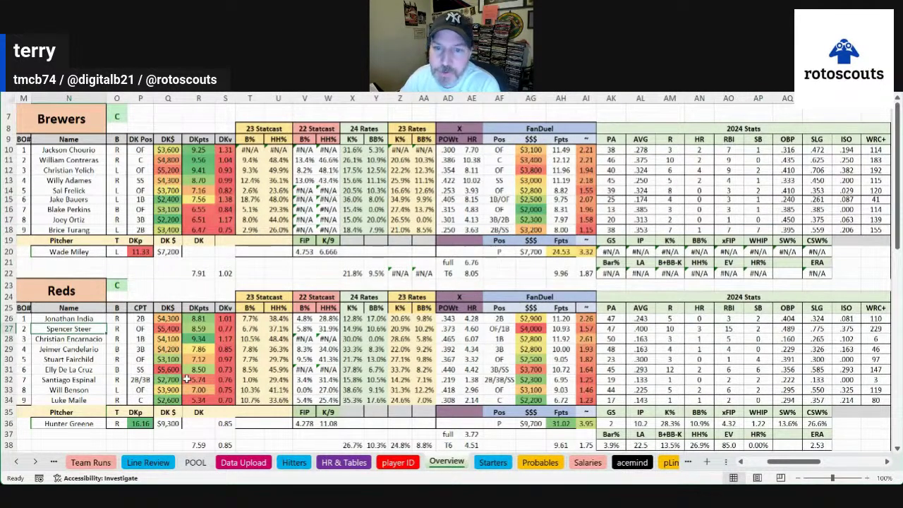
Step: Examine the Brewers pitcher's 2023 xFIP and his 2022 ERA, xFIP, innings pitched and K%
left_click_drag(793, 467, 826, 467)
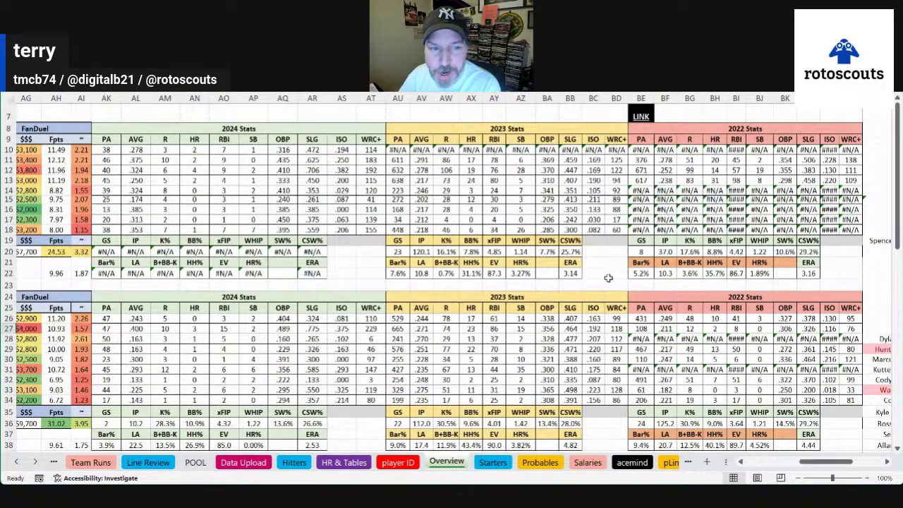
left_click(493, 250)
left_click(815, 281)
left_click(739, 260)
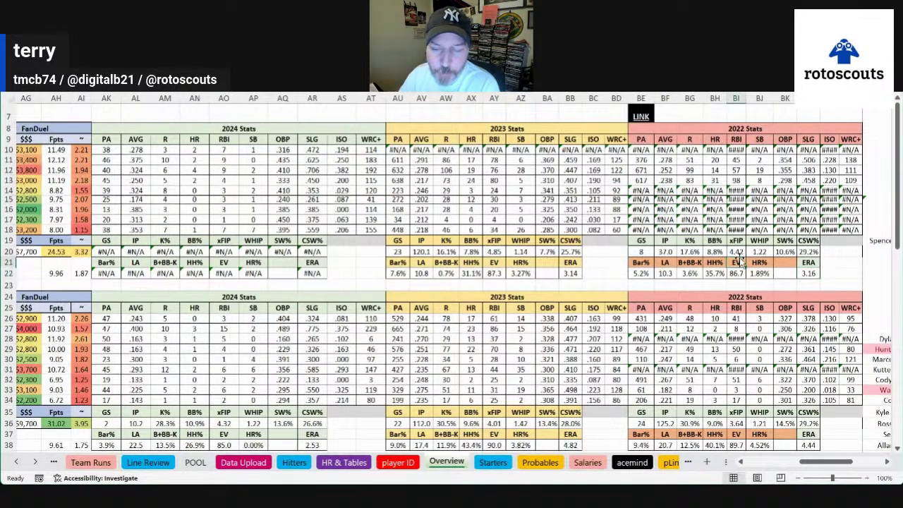
left_click(689, 251)
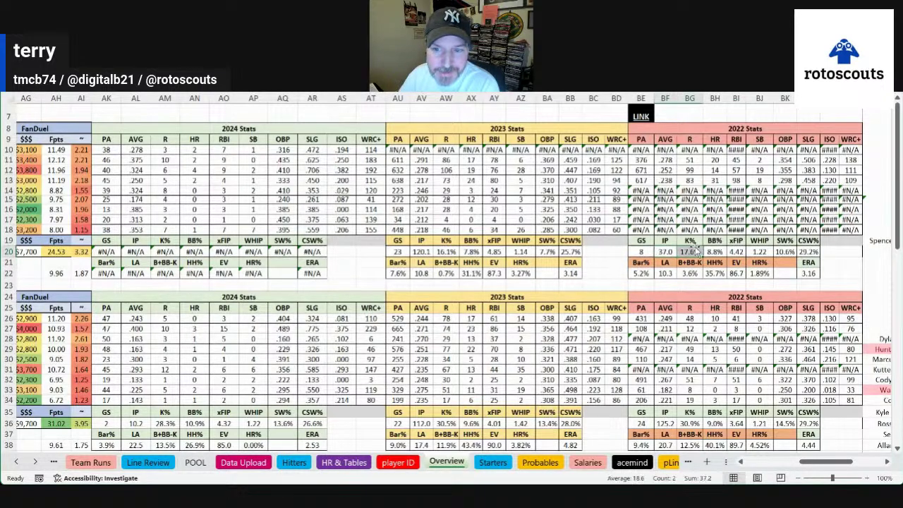
Step: Compare the Brewers pitcher's 2023 K%, innings, hard-hit rate, launch angle and exit velocity with his 2022 batted-ball figures
left_click(446, 253)
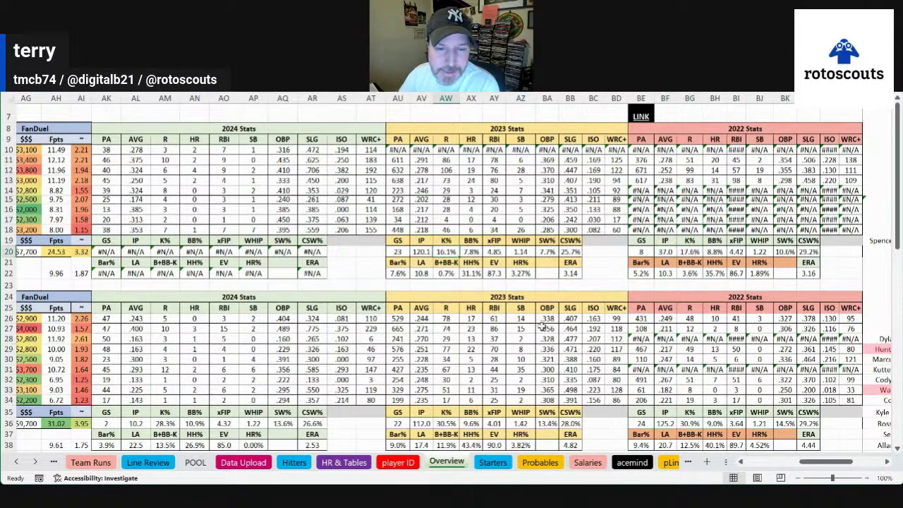
left_click(422, 253)
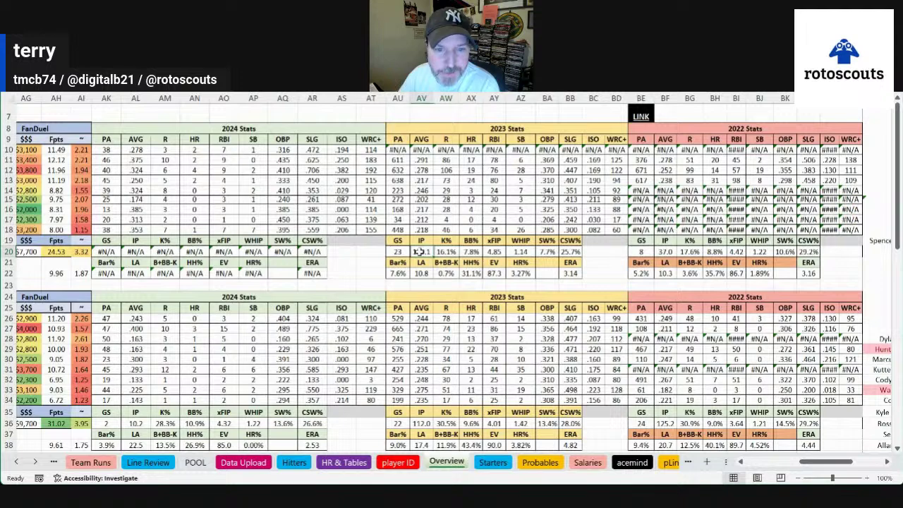
left_click(471, 273)
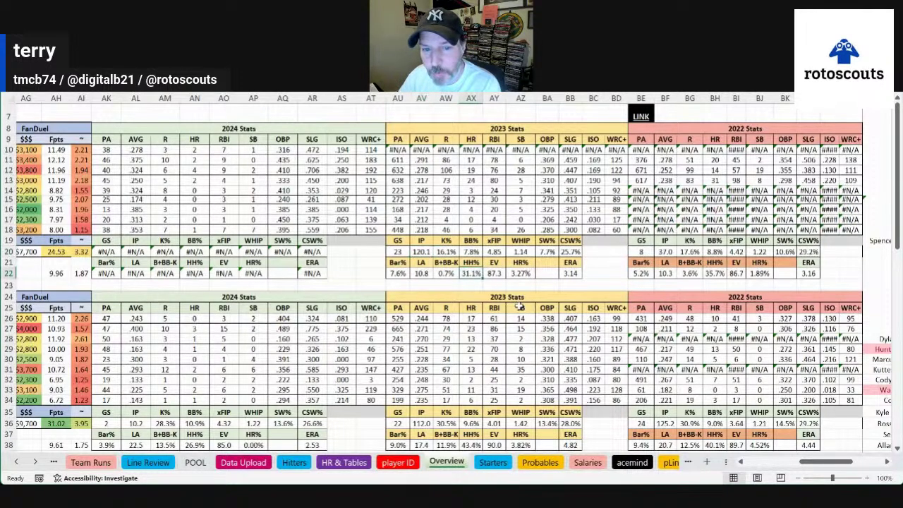
left_click(407, 272)
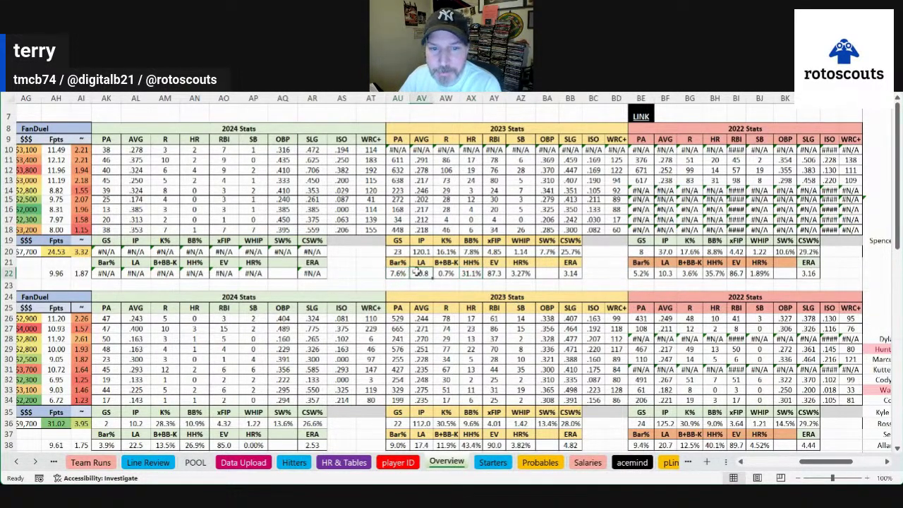
left_click(497, 272)
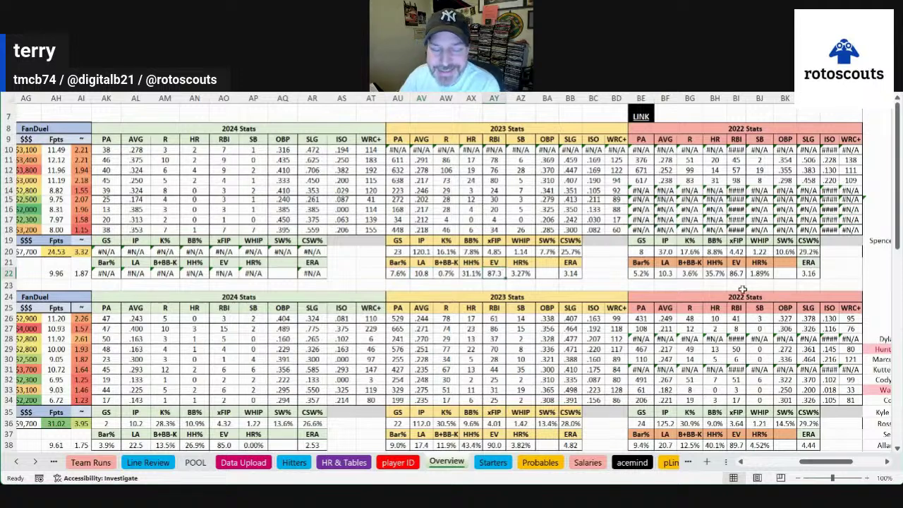
left_click(735, 262)
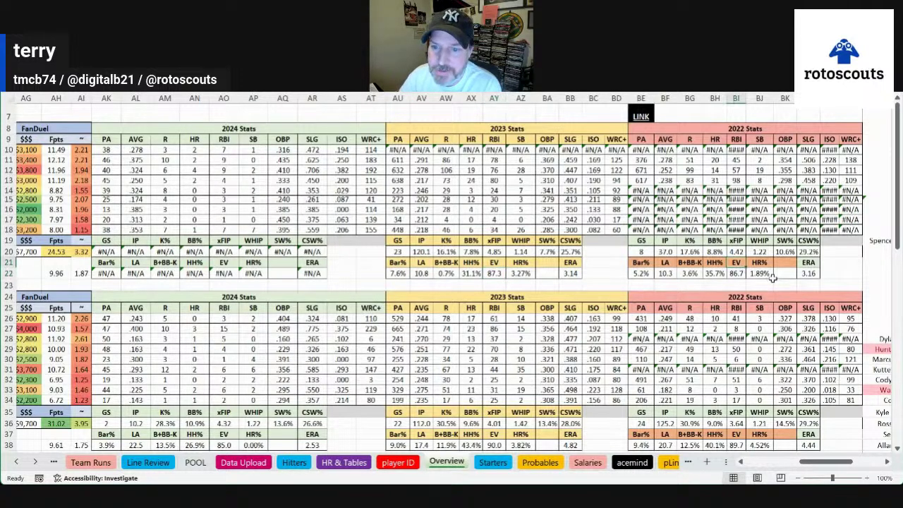
left_click(667, 274)
Step: Temporarily unhide the older-season columns beyond the 2022 stats to view the 2021 stats, and hide those columns again
left_click_drag(850, 426, 799, 427)
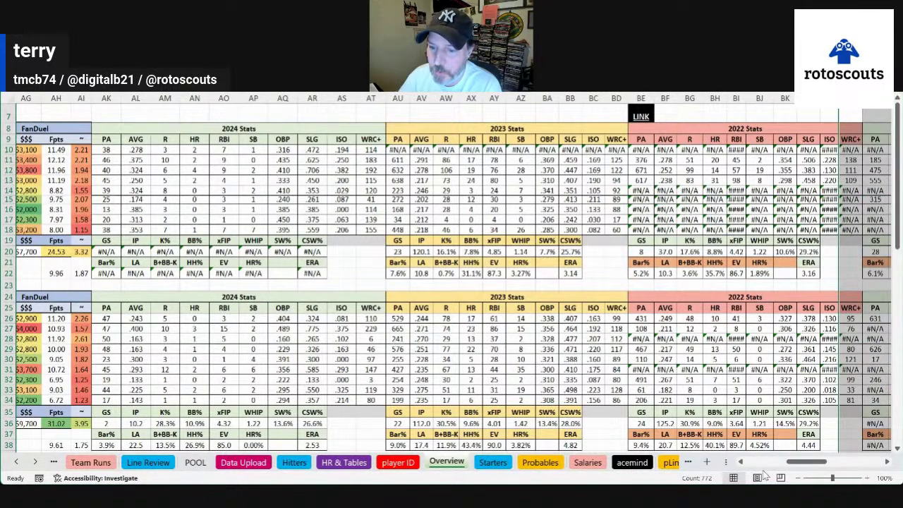
left_click_drag(805, 463, 828, 464)
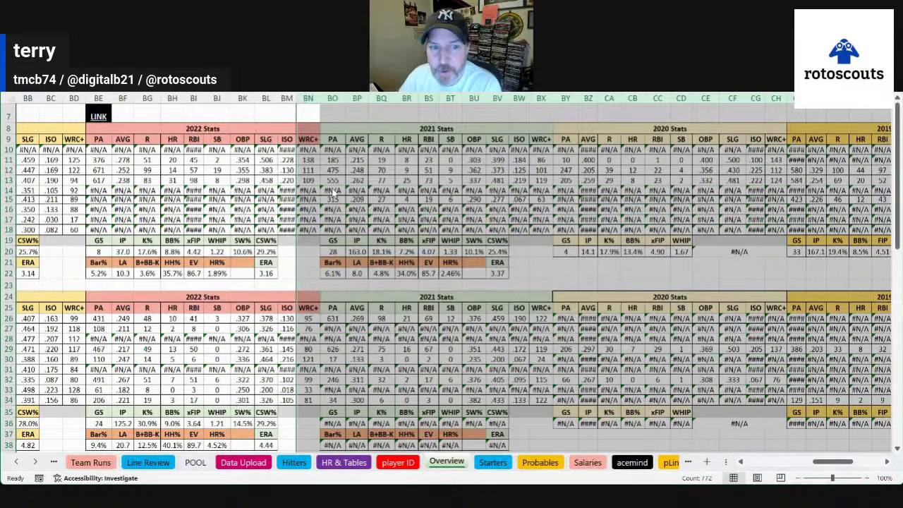
left_click(332, 97)
left_click_drag(332, 98, 759, 356)
scroll(757, 350, "right", 5)
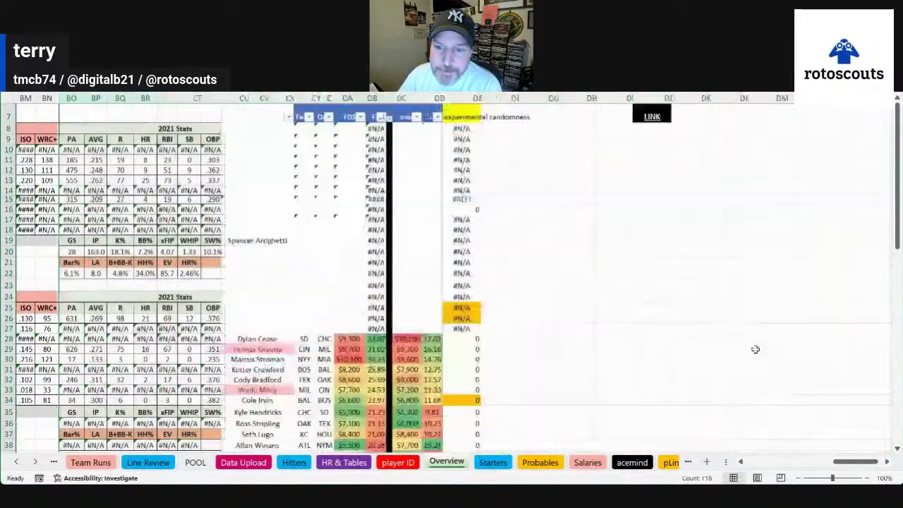
Step: Go back to the lineup blocks and view the Reds lineup
left_click(761, 458)
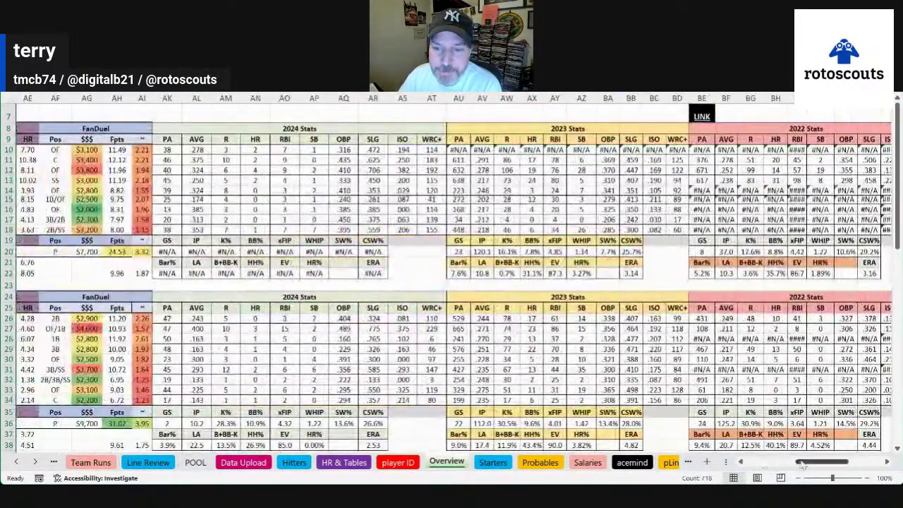
left_click_drag(806, 463, 780, 469)
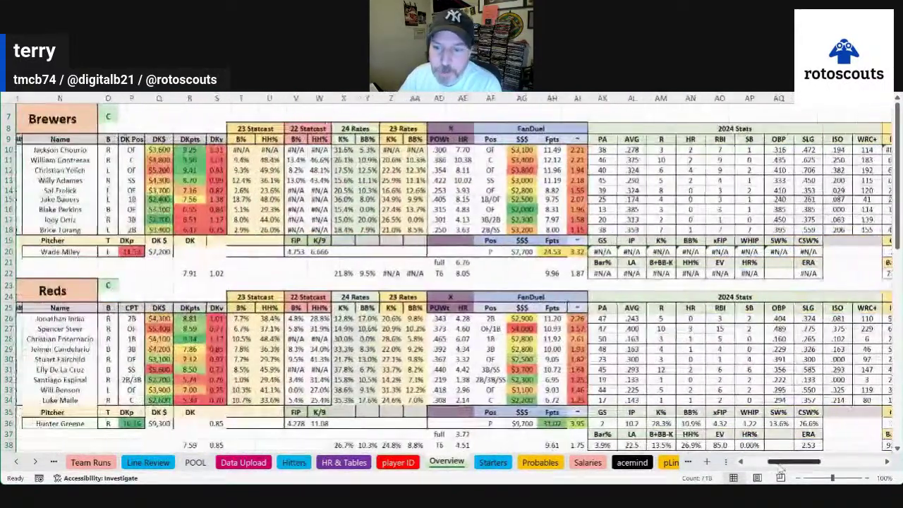
left_click(740, 463)
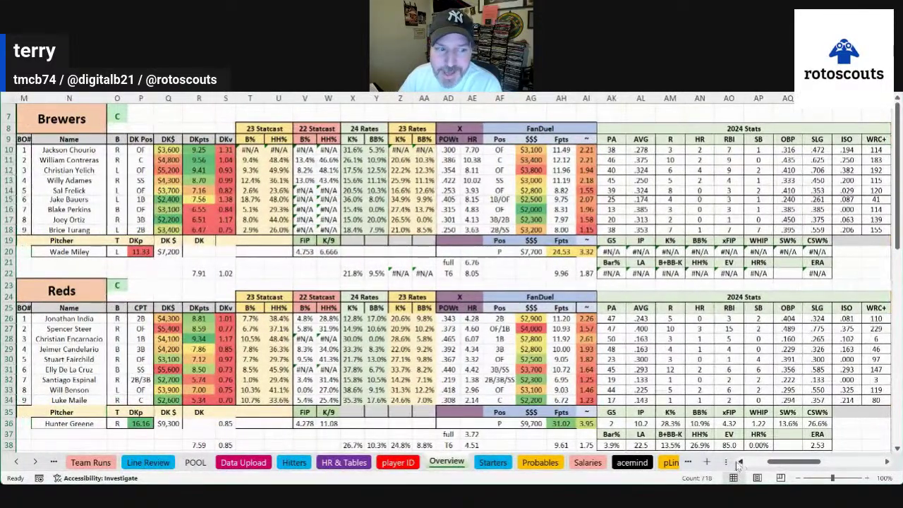
left_click(68, 297)
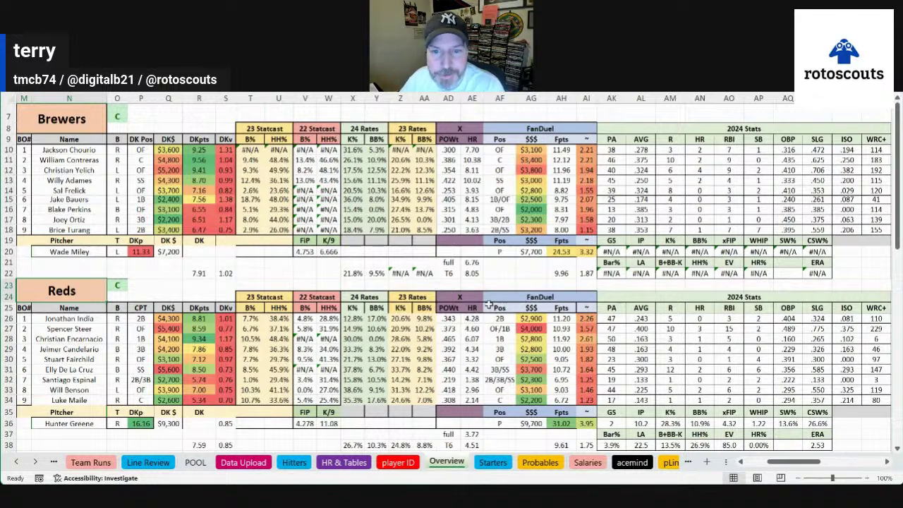
Step: Check the Brewers pitcher's FanDuel salary and the average DraftKings and FanDuel points below the Brewers lineup
left_click(530, 252)
left_click(199, 273)
left_click(560, 273)
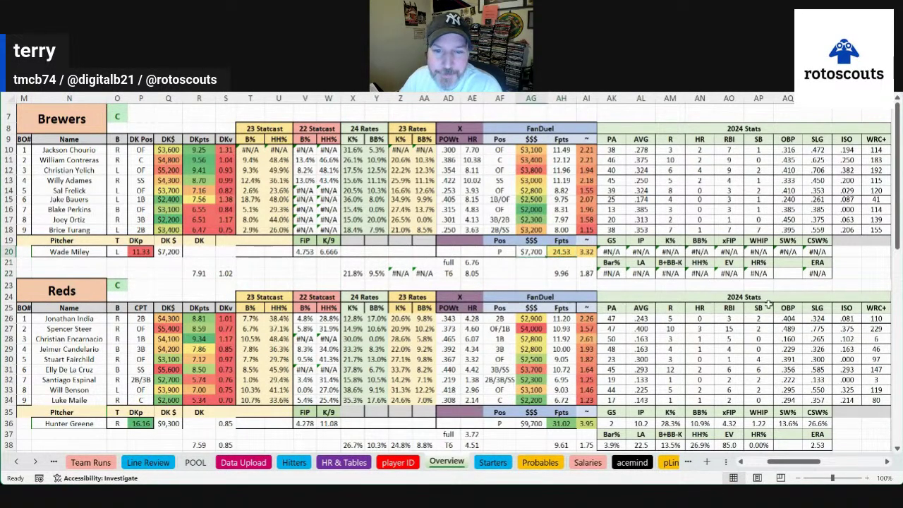
Step: Check the Brewers pitcher's DraftKings salary, and review the Reds leadoff hitter's DraftKings and FanDuel salaries and 2024 stats
left_click(161, 252)
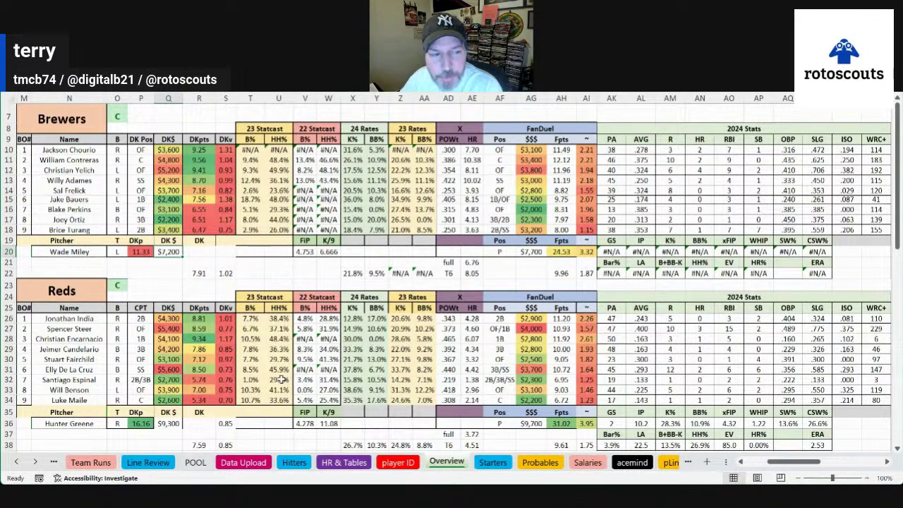
left_click(88, 352)
left_click(92, 320)
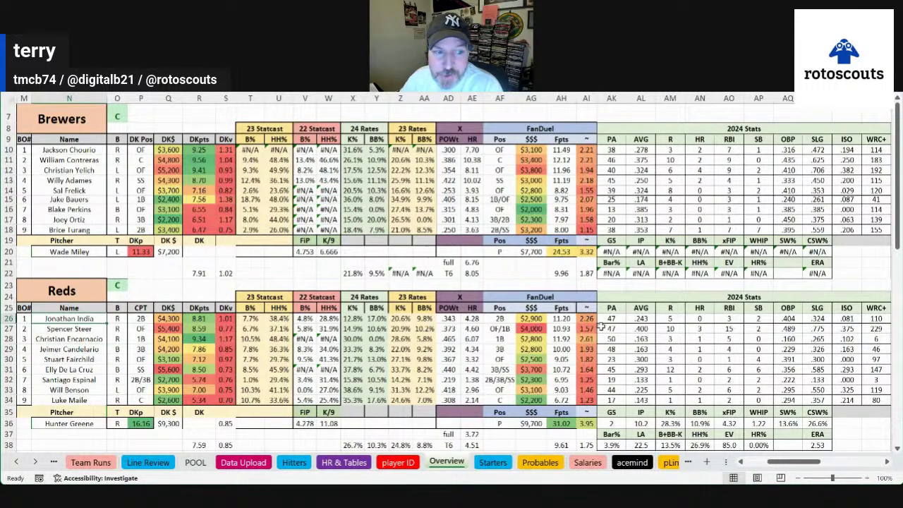
left_click(170, 318)
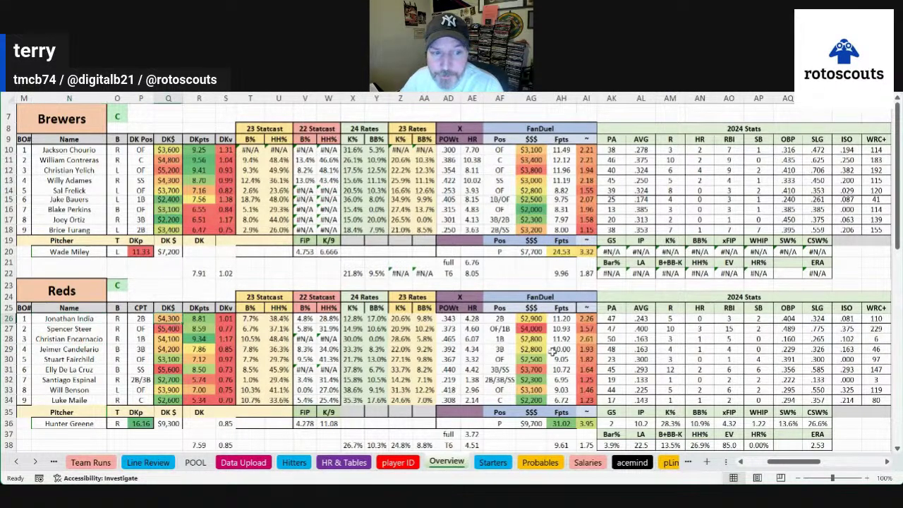
left_click(531, 318)
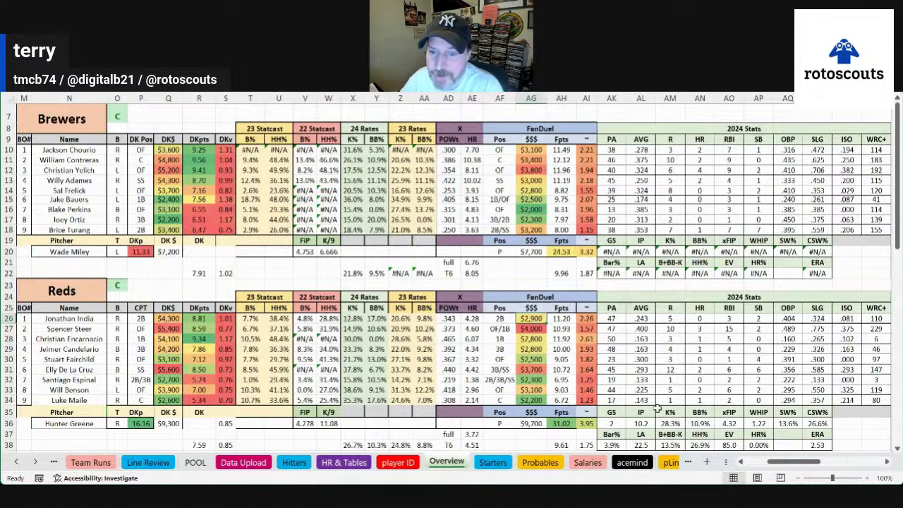
left_click_drag(653, 318, 758, 318)
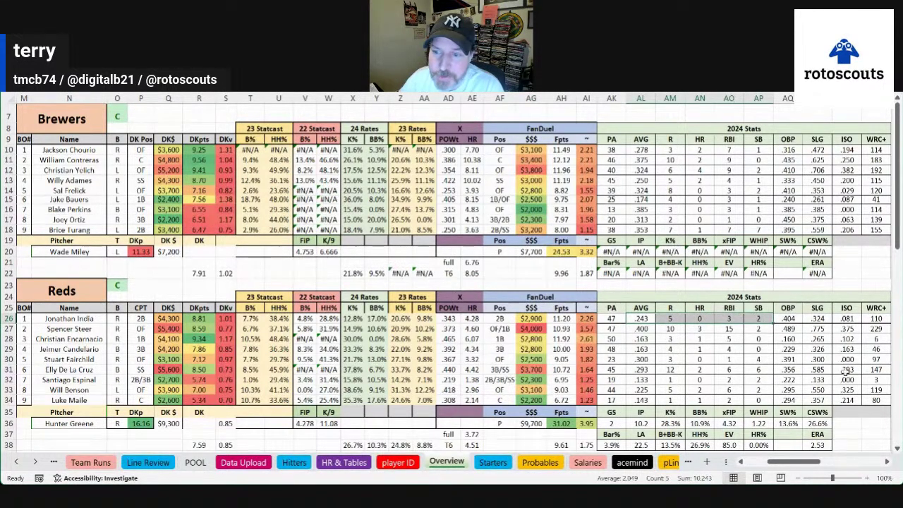
left_click(864, 312)
left_click(801, 322)
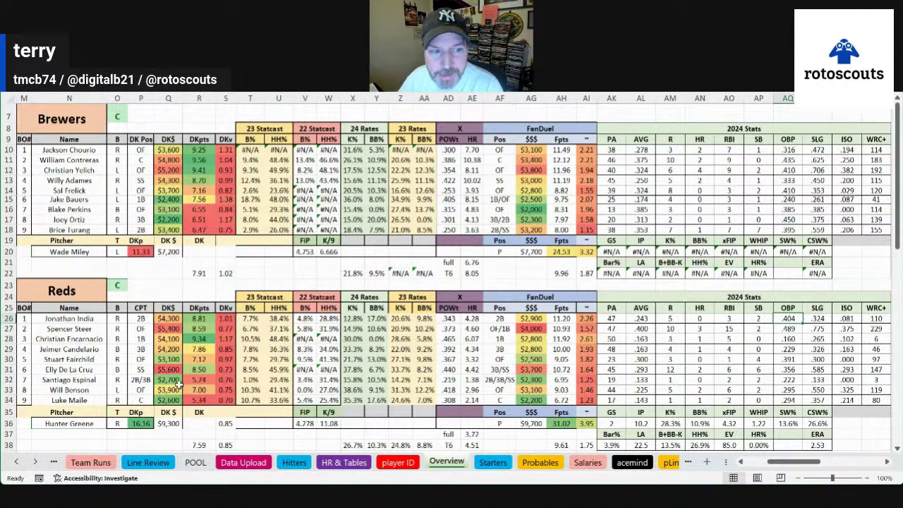
Step: Compare the Reds number-two hitter's salaries on DraftKings and FanDuel
left_click(82, 329)
left_click(158, 331)
left_click(522, 328)
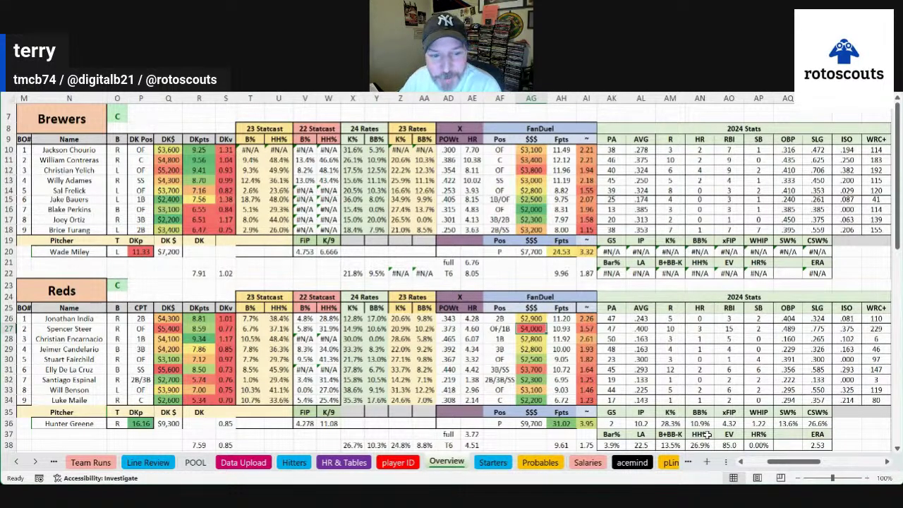
mouse_move(807, 463)
left_mouse_down()
mouse_move(821, 463)
mouse_move(802, 464)
left_mouse_up()
left_click(169, 329)
left_click(541, 332)
scroll(312, 342, "right", 1)
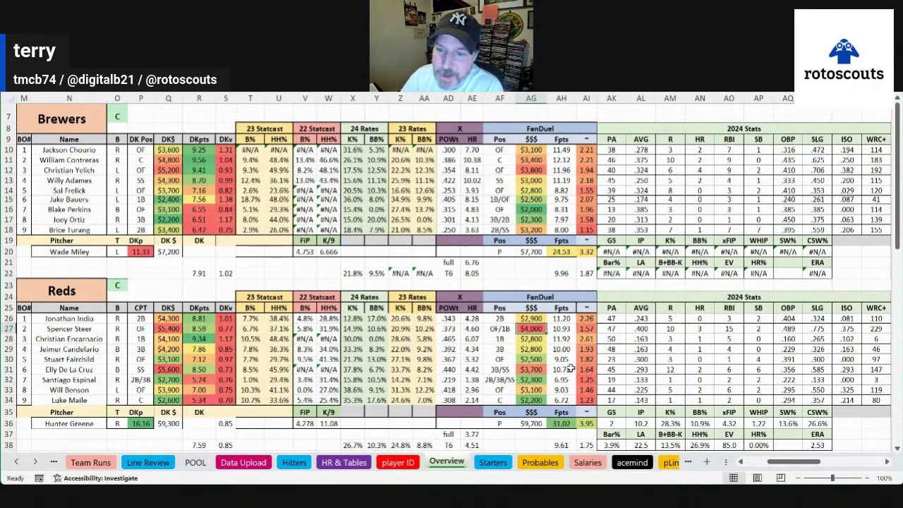
Step: Review the Reds second and fourth hitters in the batting order
mouse_move(794, 462)
left_mouse_down()
mouse_move(804, 464)
mouse_move(791, 465)
left_mouse_up()
left_click(76, 369)
left_click(64, 351)
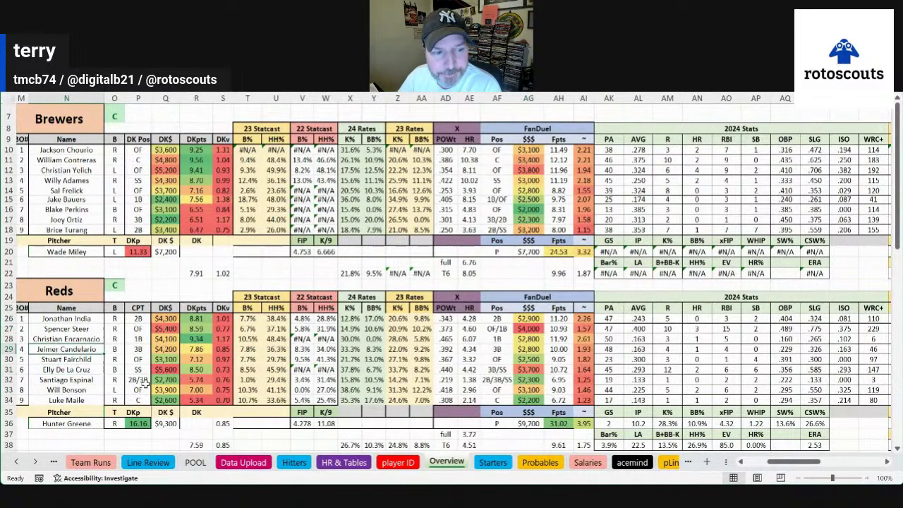
left_click(80, 326)
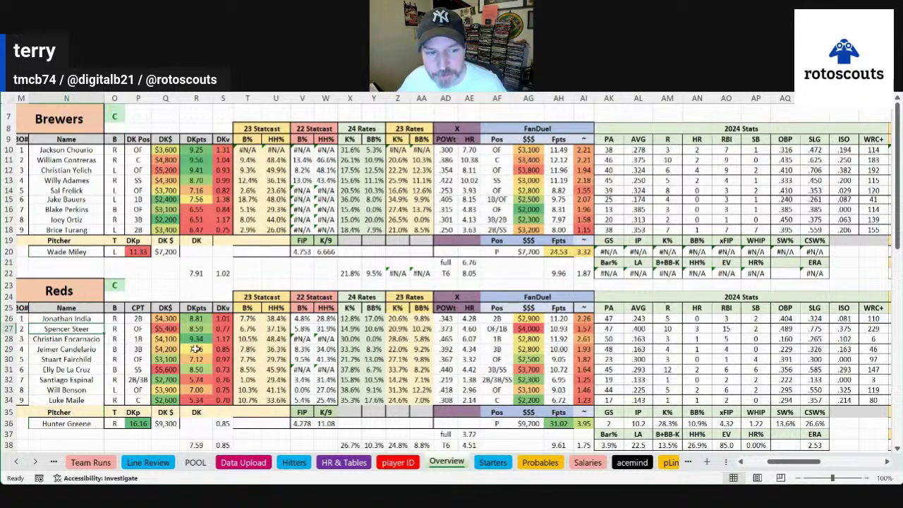
left_click(102, 348)
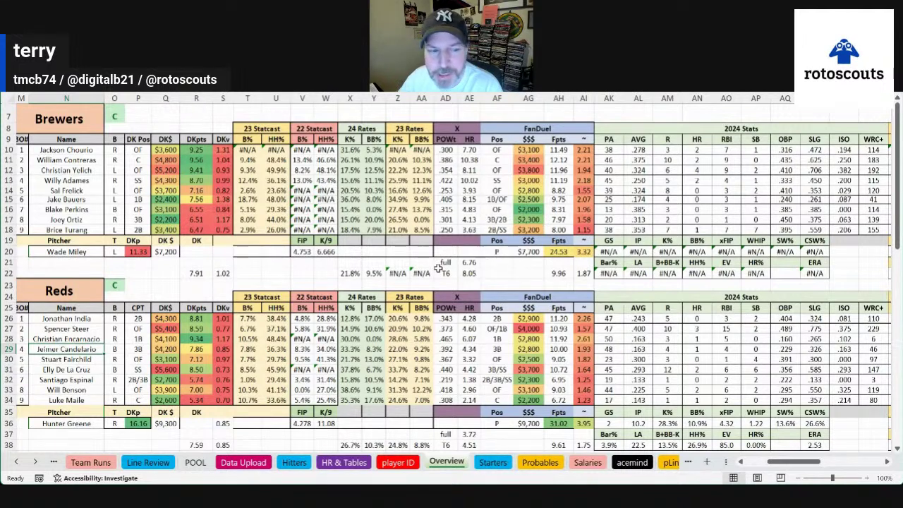
Step: Examine the Reds fifth hitter's 2024 average, stolen bases, OBP and plate appearances
left_click(648, 361)
left_click(752, 359)
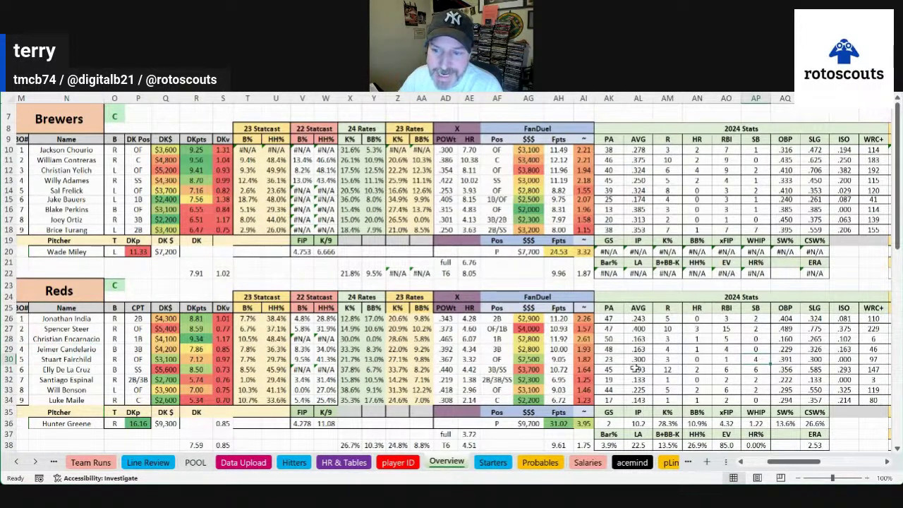
left_click(785, 361)
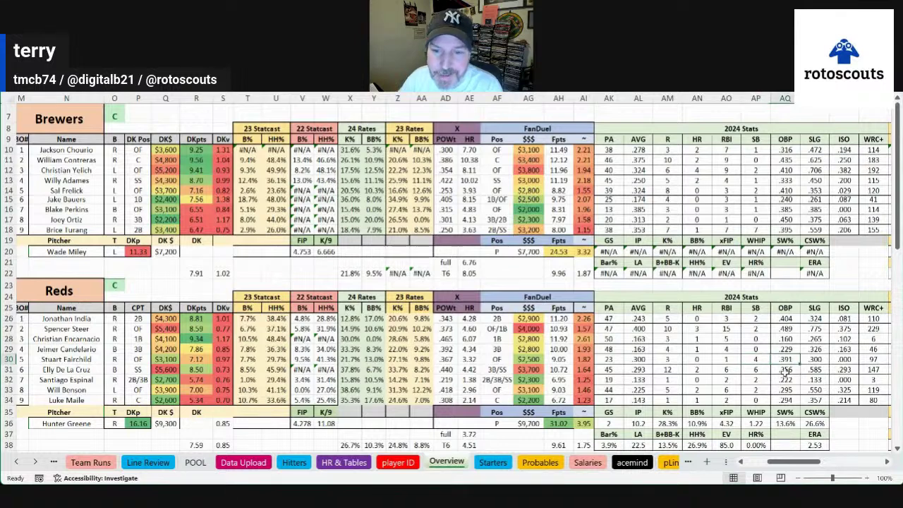
left_click(608, 361)
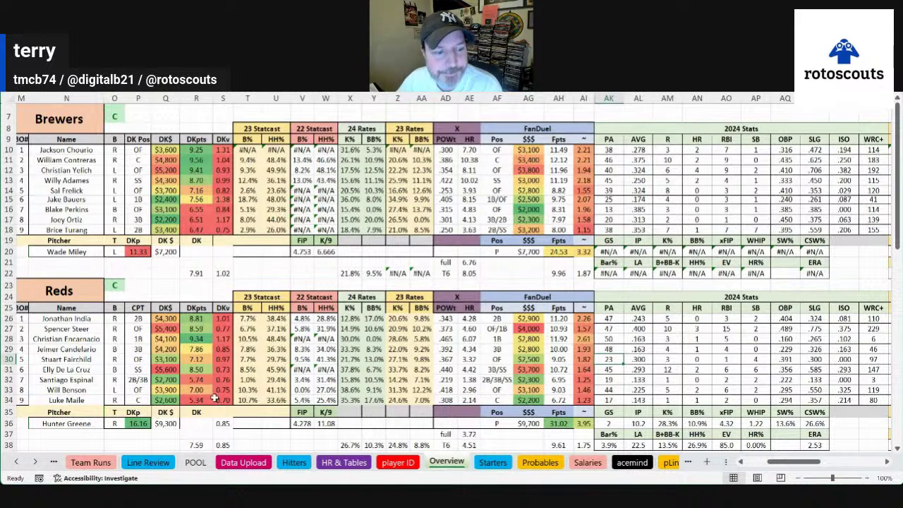
left_click(84, 329)
left_click(99, 359)
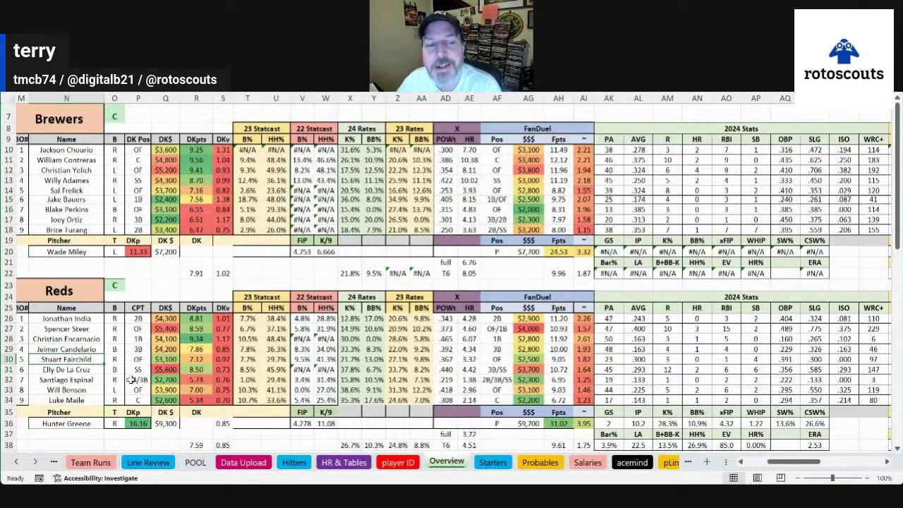
Step: Review the Reds sixth hitter's full row, including his 2024 average, OBP, strikeout rate and walk rate
left_click_drag(74, 372, 639, 372)
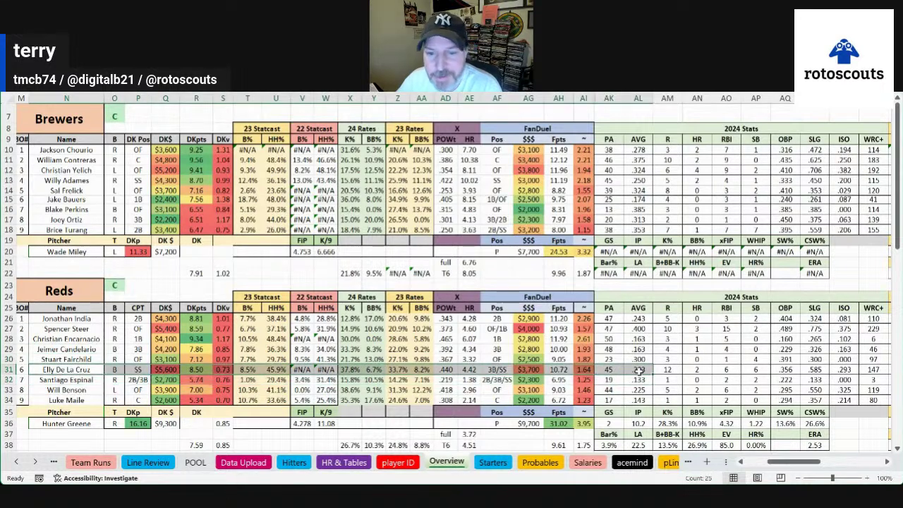
left_click(639, 370)
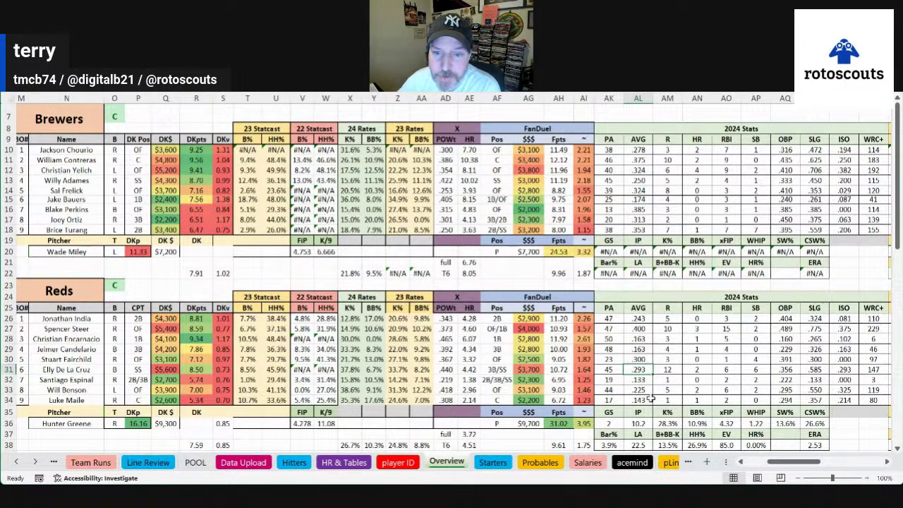
left_click(783, 369)
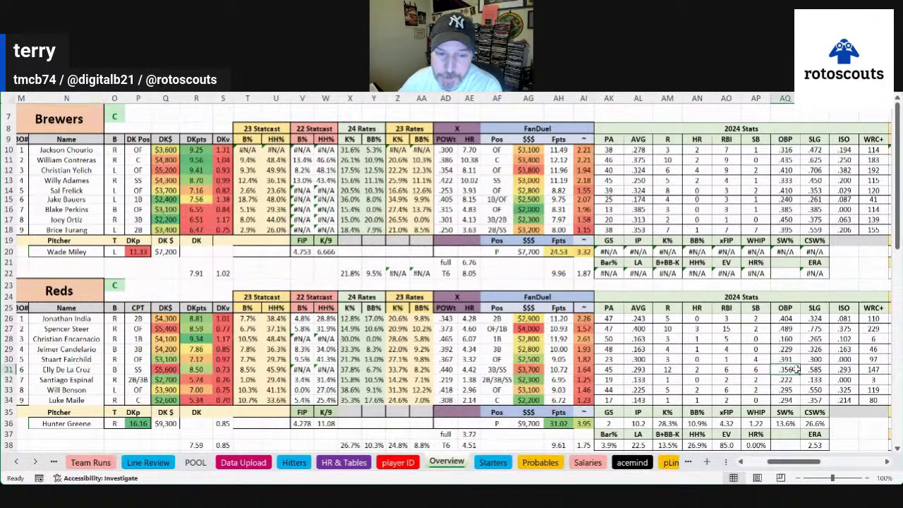
left_click_drag(790, 370, 768, 361)
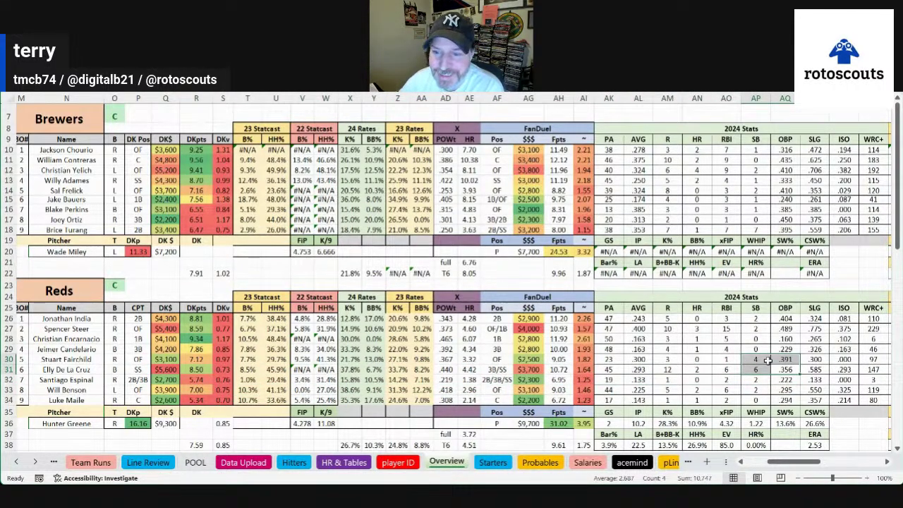
left_click(776, 366)
left_click(373, 369)
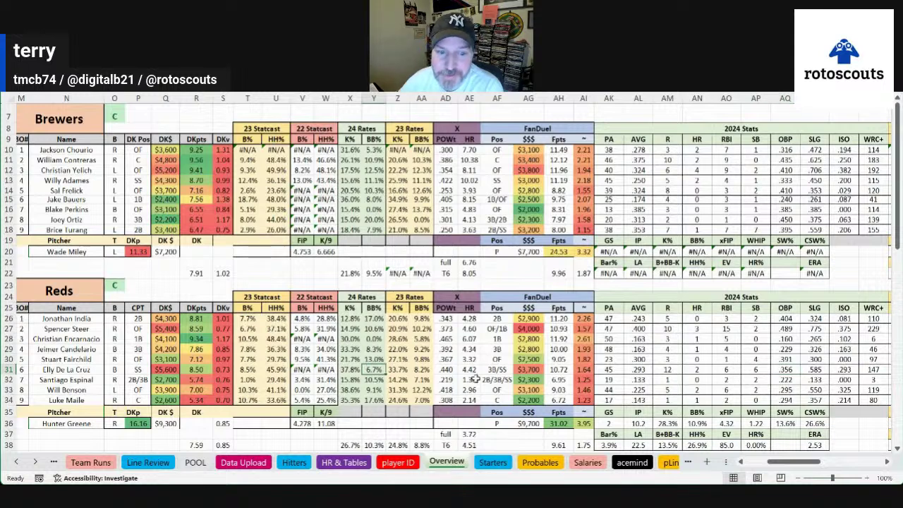
left_click(325, 369)
left_click(349, 369)
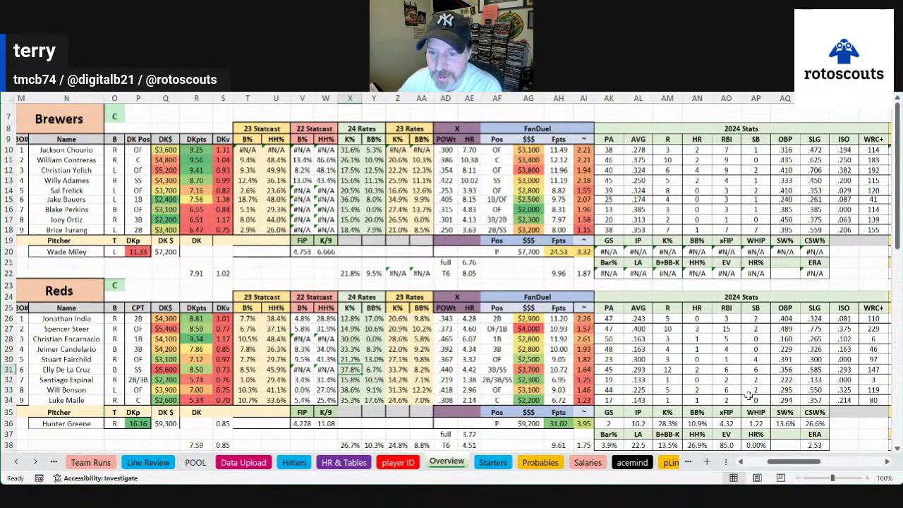
Step: Check the Reds sixth hitter's 2024 OBP, home runs, stolen bases and ISO against his FanDuel salary
left_click(773, 369)
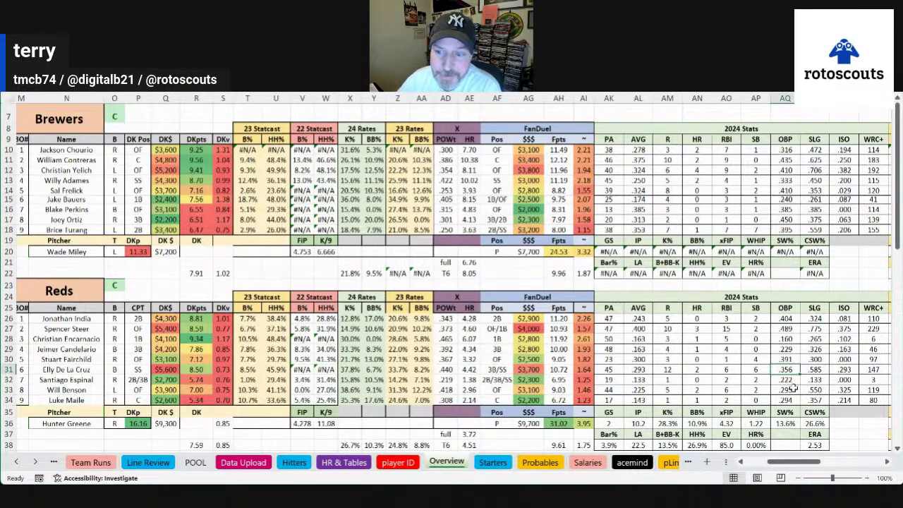
left_click(700, 368)
left_click(754, 368)
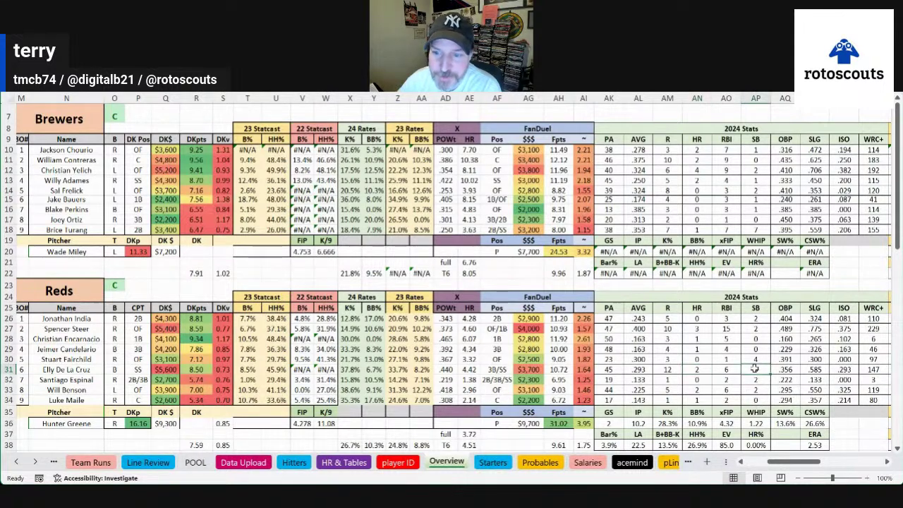
left_click(838, 368)
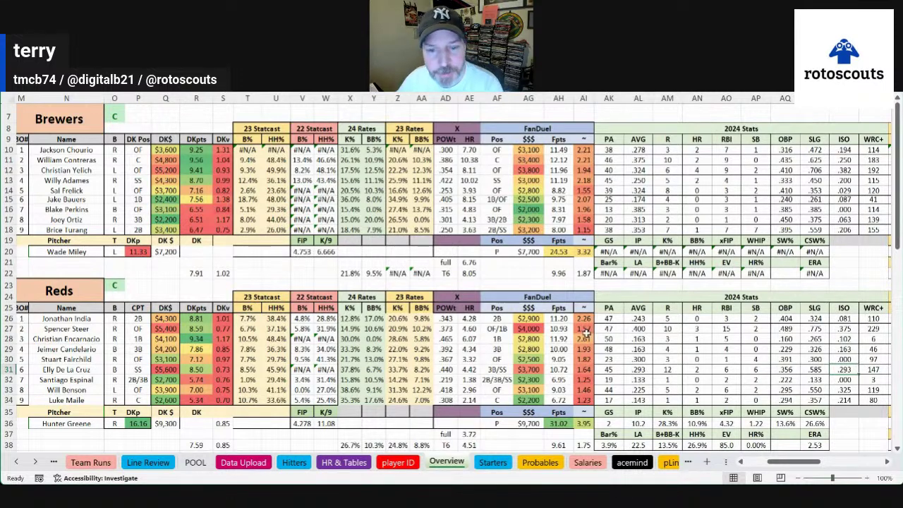
left_click(528, 369)
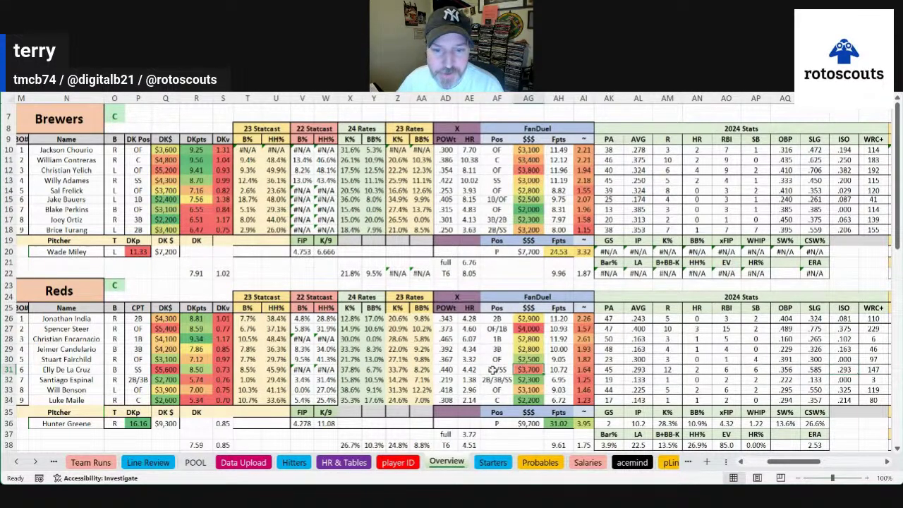
Step: Review the Reds seventh and eighth hitters with their 2023 stats, and compare the X HR figures across the Reds lineup
left_click(138, 380)
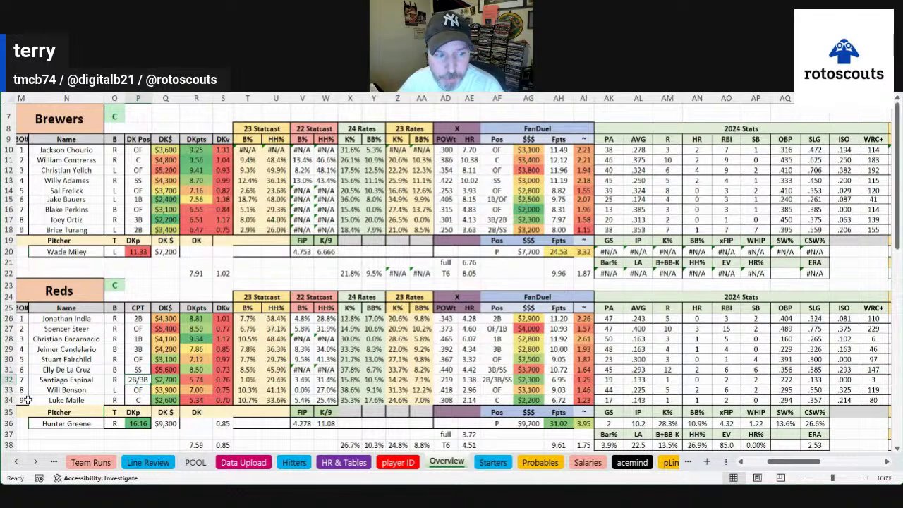
left_click(63, 390)
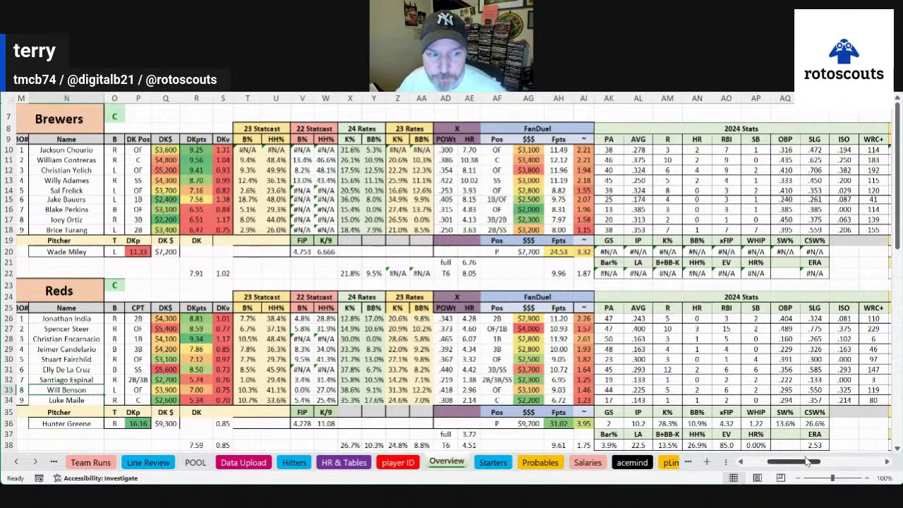
left_click_drag(818, 462, 840, 461)
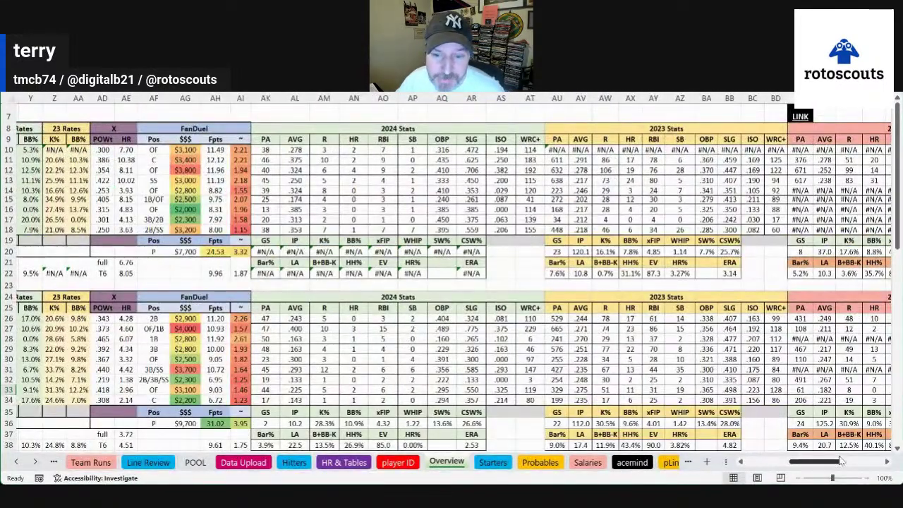
left_click_drag(839, 460, 815, 460)
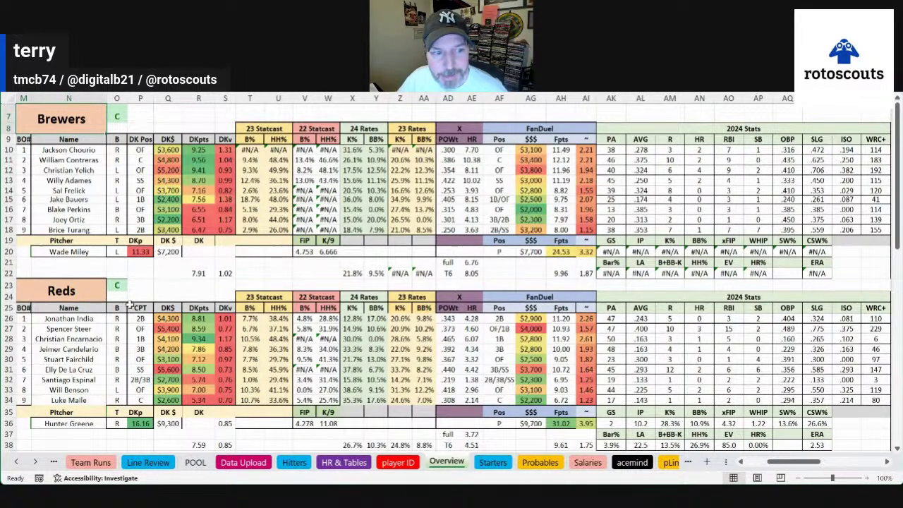
left_click_drag(478, 321, 475, 403)
left_click(474, 340)
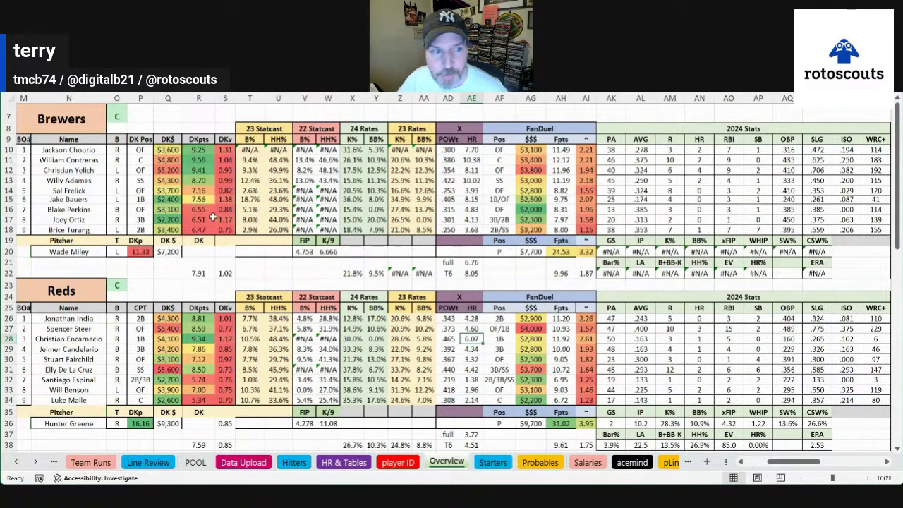
Step: Change the upper lineup block's team from Brewers to Cubs to load the next matchup
left_click(68, 122)
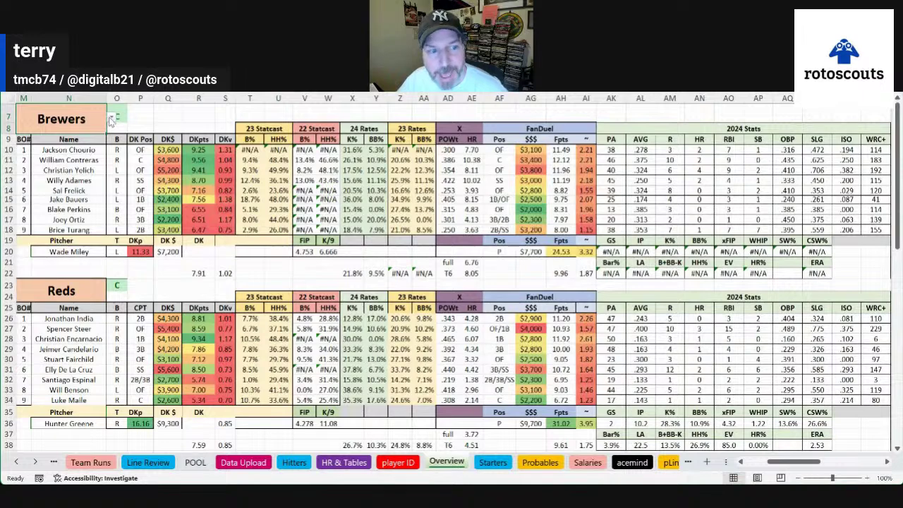
type("Cubs")
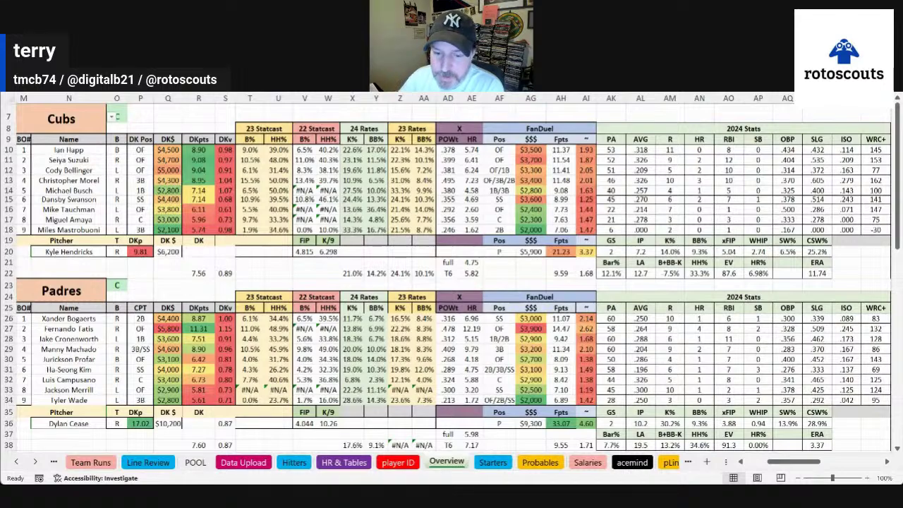
Step: Compare the top pitchers' FanDuel and DraftKings salaries and projected points in the slate's pitcher table beyond the 2022 stats
left_click_drag(847, 461, 875, 463)
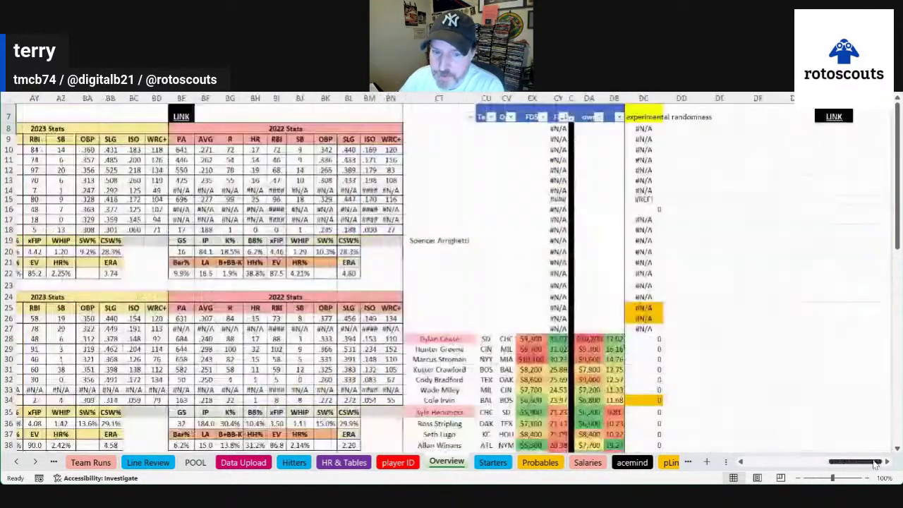
scroll(520, 302, "down", 3)
left_click_drag(439, 247, 618, 248)
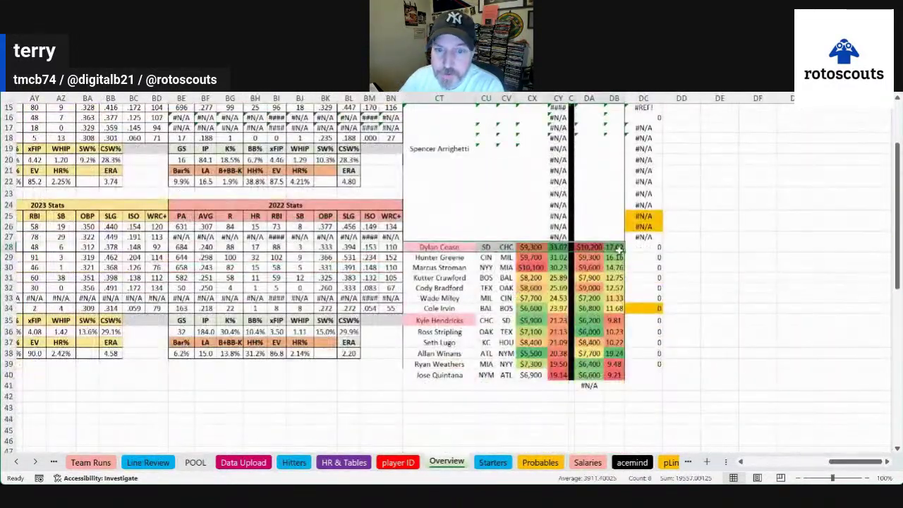
left_click(558, 258)
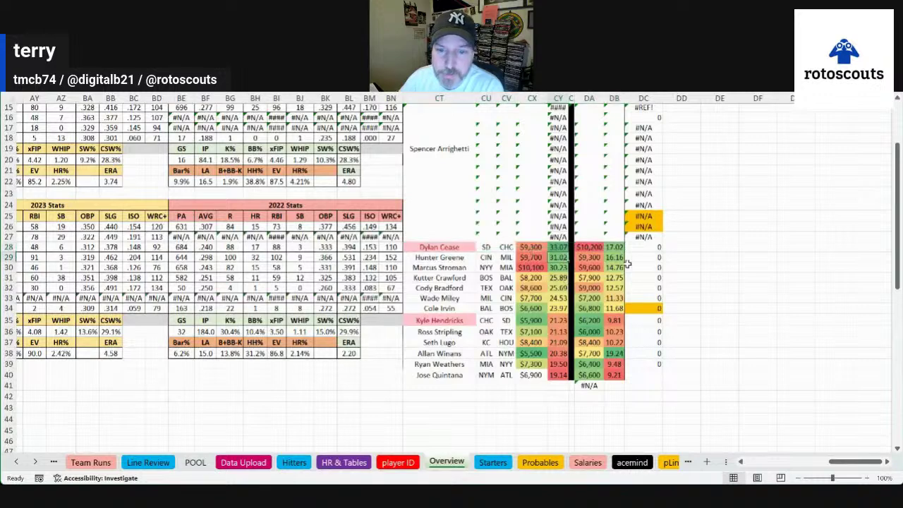
Step: Compare the Yankees, Reds and Red Sox starters' FanDuel salaries, and check the Yankees starter's DraftKings salary in the pitcher table
left_click(539, 267)
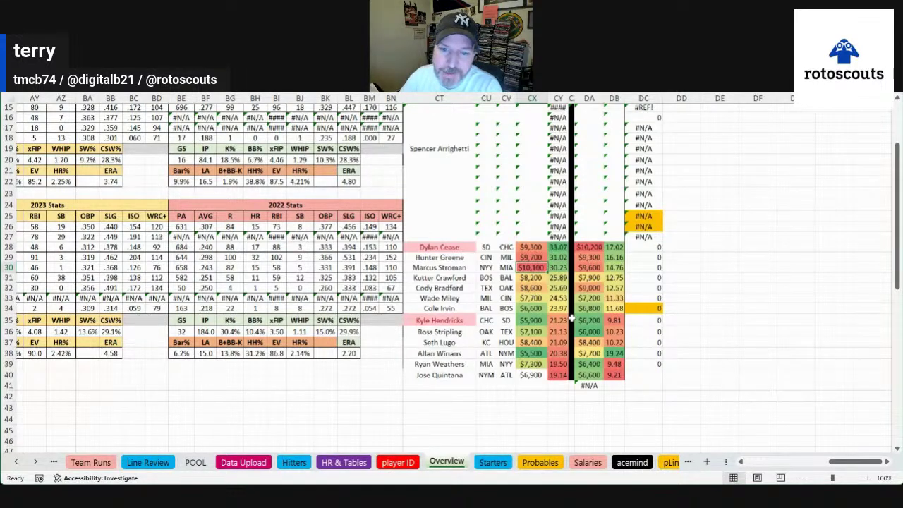
left_click(539, 258)
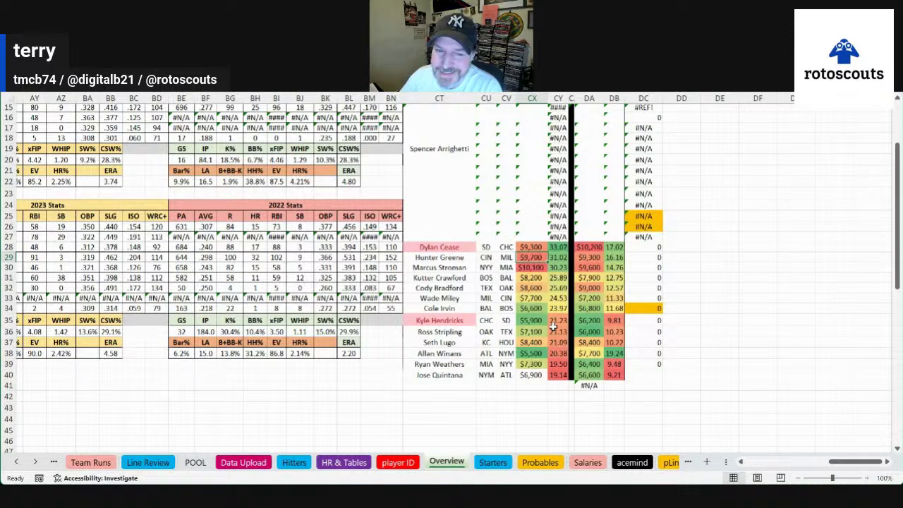
left_click_drag(445, 278, 514, 290)
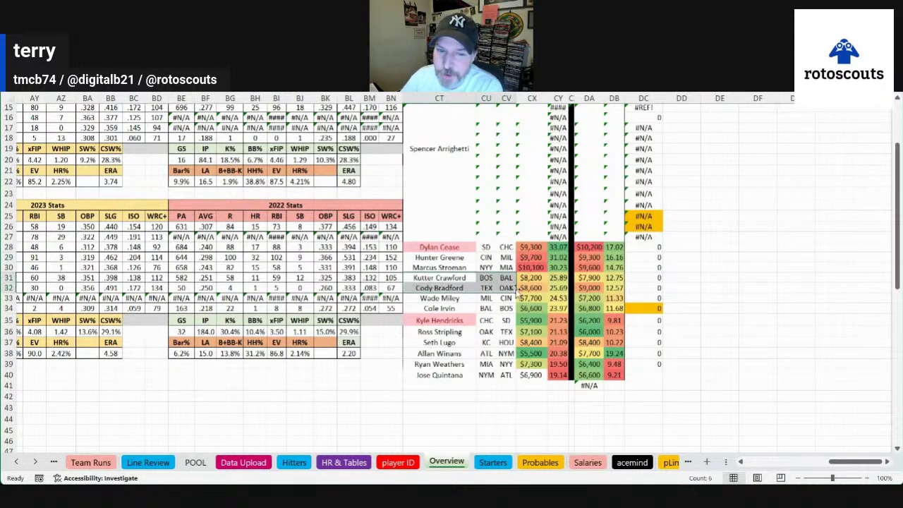
left_click(534, 279)
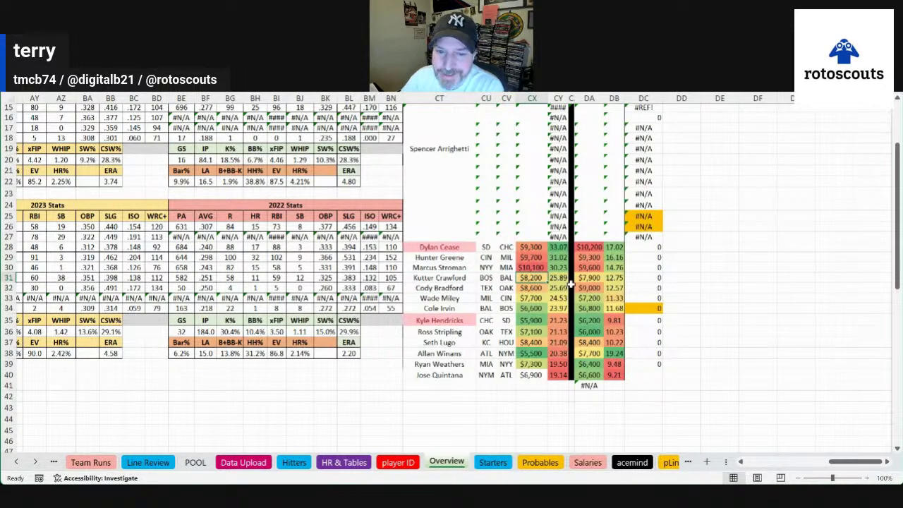
key("Up")
left_click(597, 267)
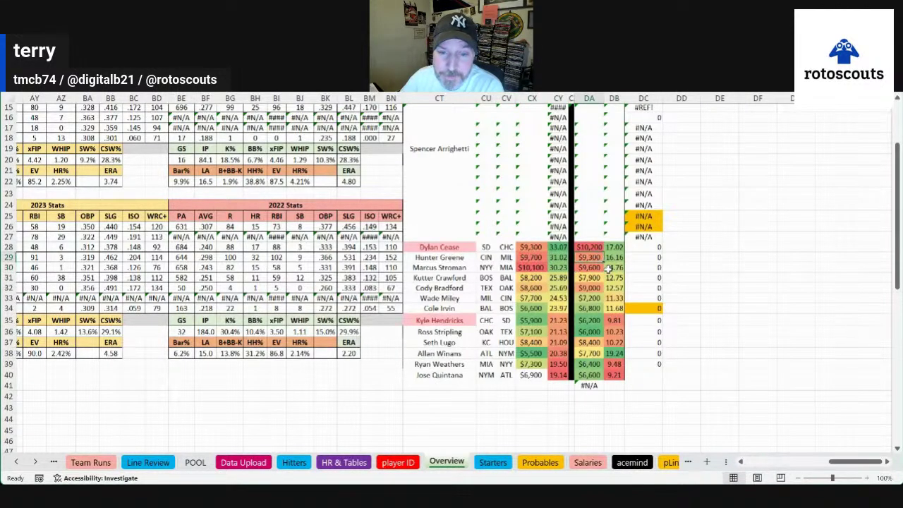
Step: Review the Reds, Red Sox and Rangers starters' matchups and salaries against the cheaper Brewers and Cubs starters
left_click_drag(455, 257, 512, 257)
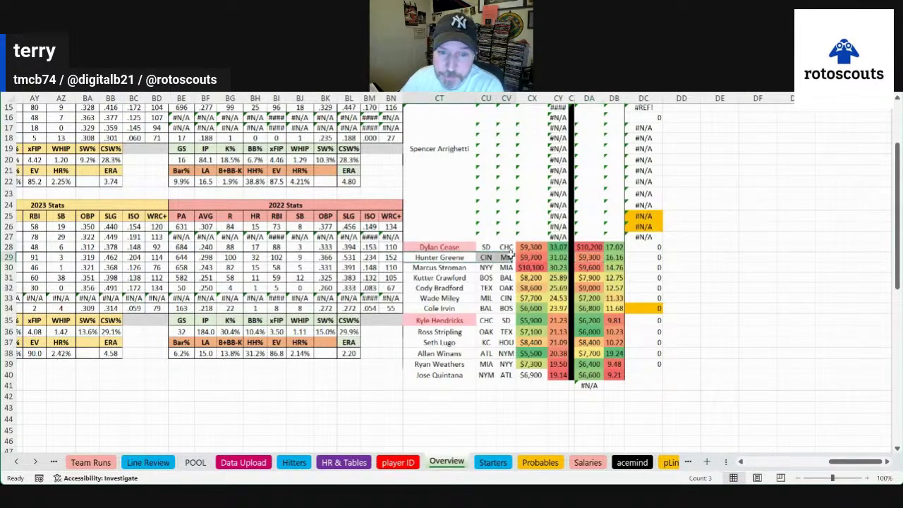
left_click(582, 299)
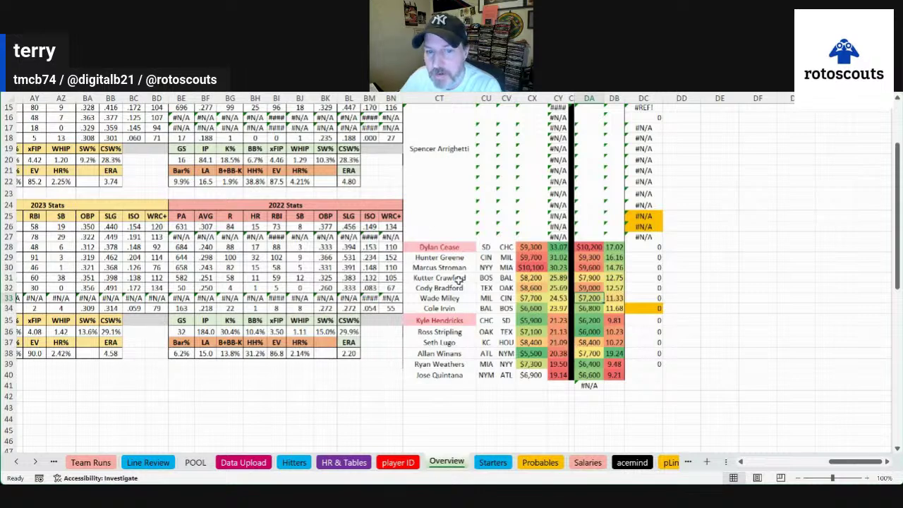
left_click_drag(455, 278, 600, 278)
left_click(533, 321)
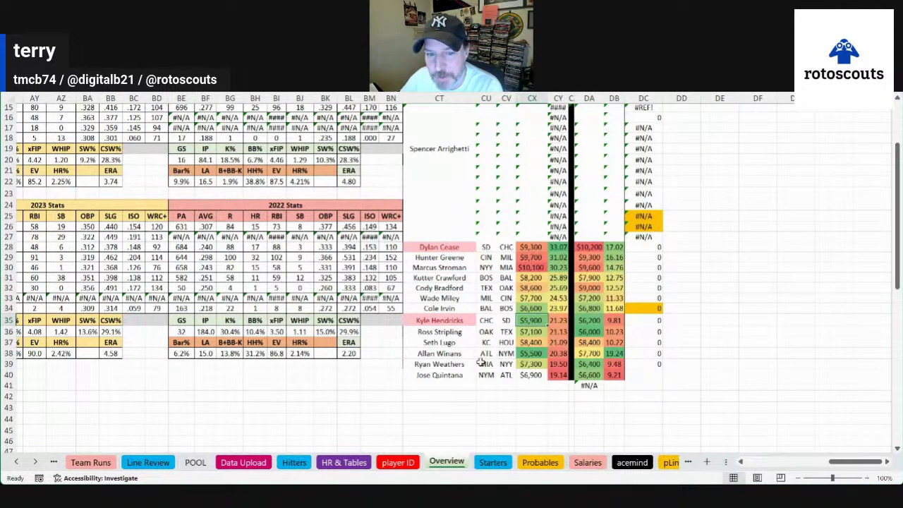
left_click_drag(452, 289, 570, 289)
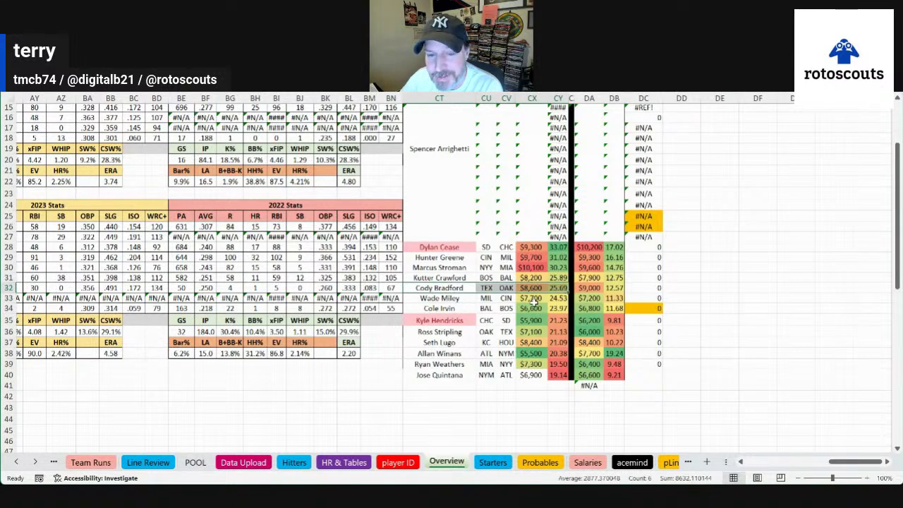
left_click(441, 286)
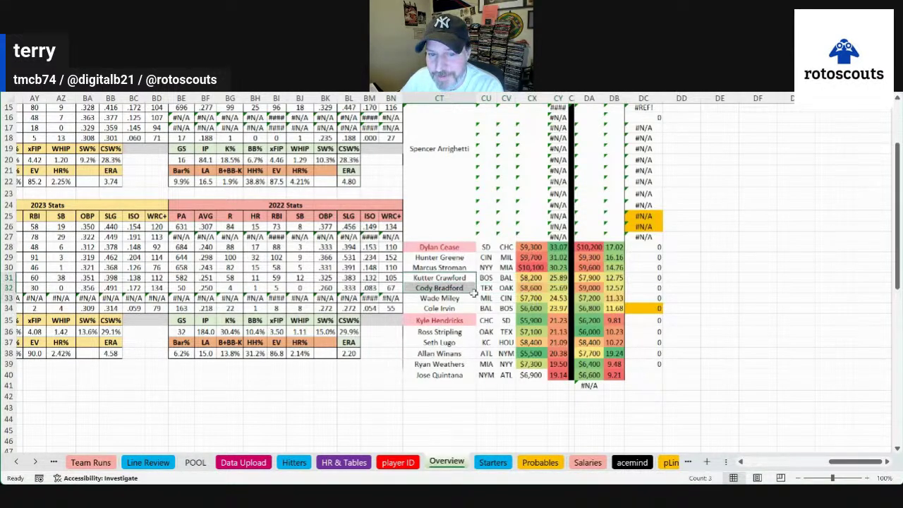
Step: Go down the lower-projected starters from the Brewers and Orioles pitchers through the Marlins and Mets pitchers, checking matchups and salaries
left_click_drag(443, 299, 509, 299)
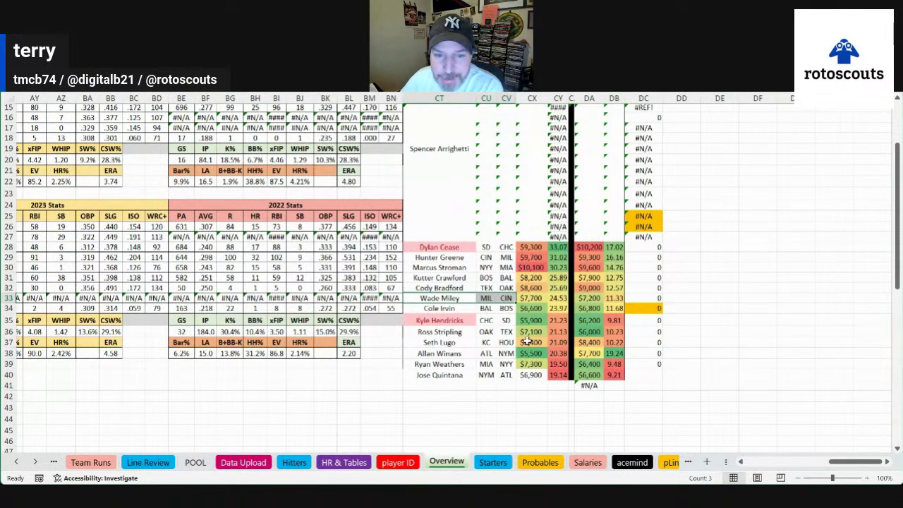
left_click_drag(449, 308, 505, 309)
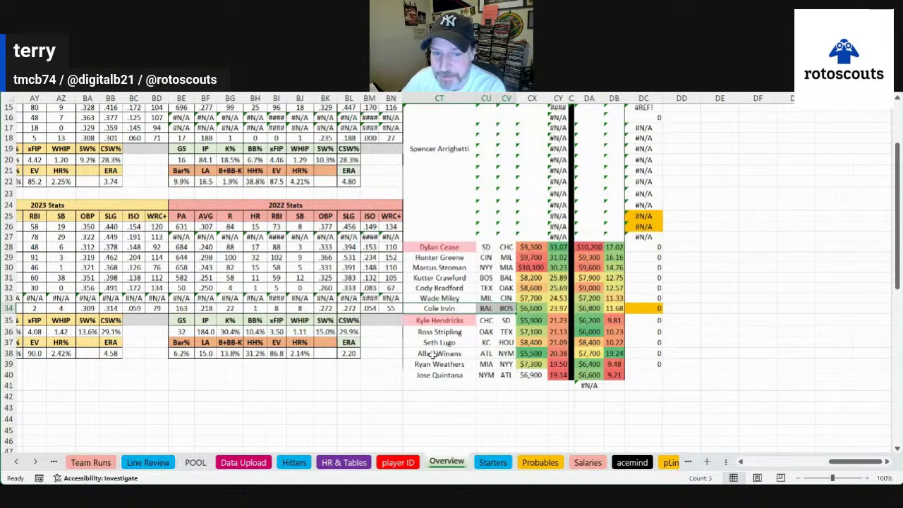
left_click(451, 321)
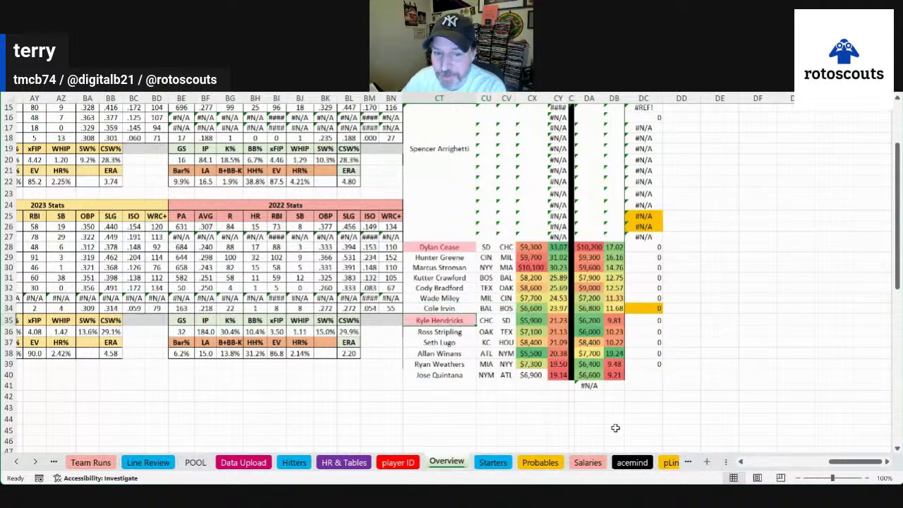
left_click(446, 332)
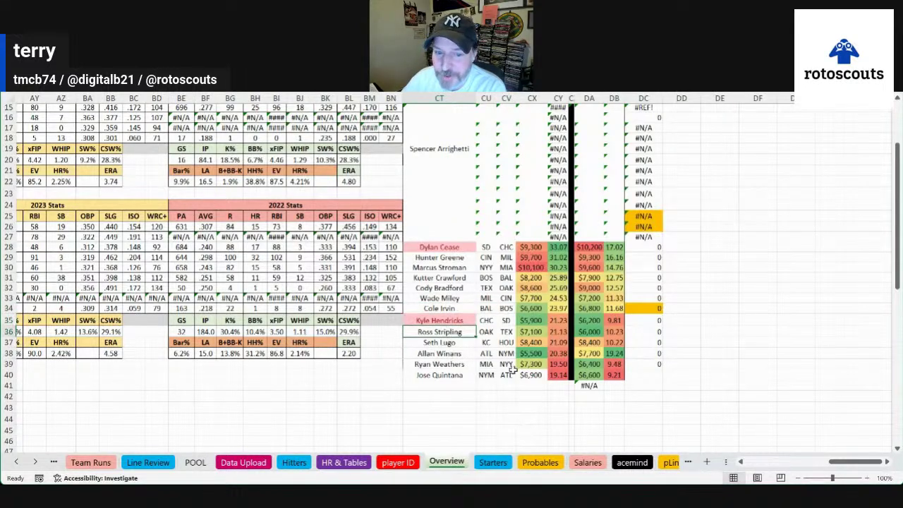
left_click(462, 342)
left_click_drag(435, 355, 484, 374)
left_click(440, 365)
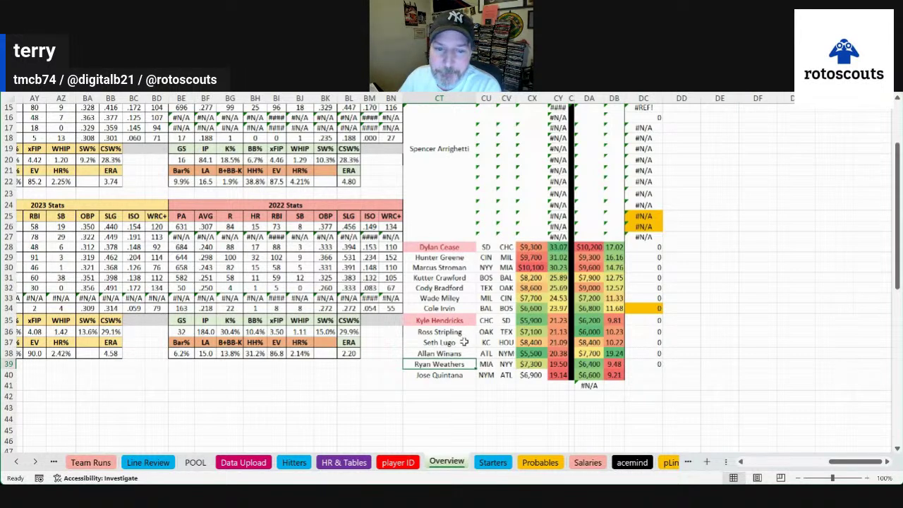
Step: Weigh the Red Sox starter against the Rangers and Orioles starters on salary and DraftKings projected points
left_click_drag(459, 279, 460, 287)
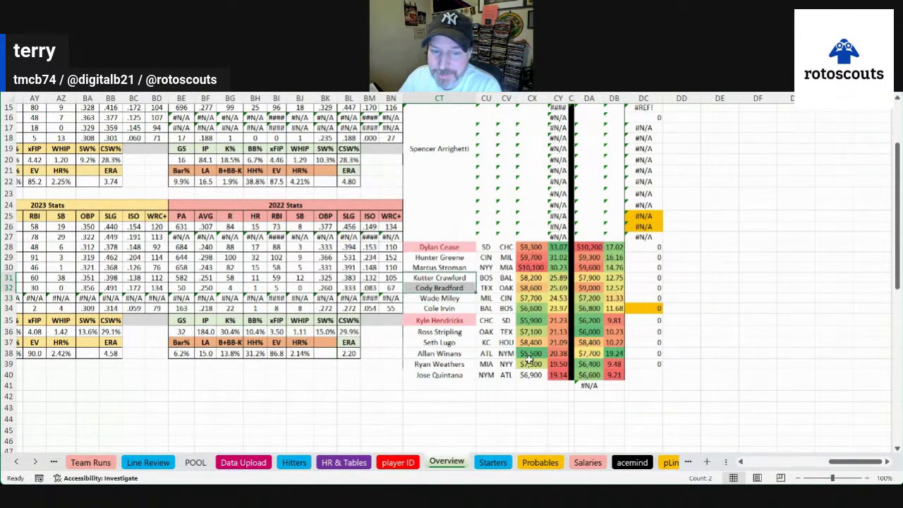
left_click(444, 310)
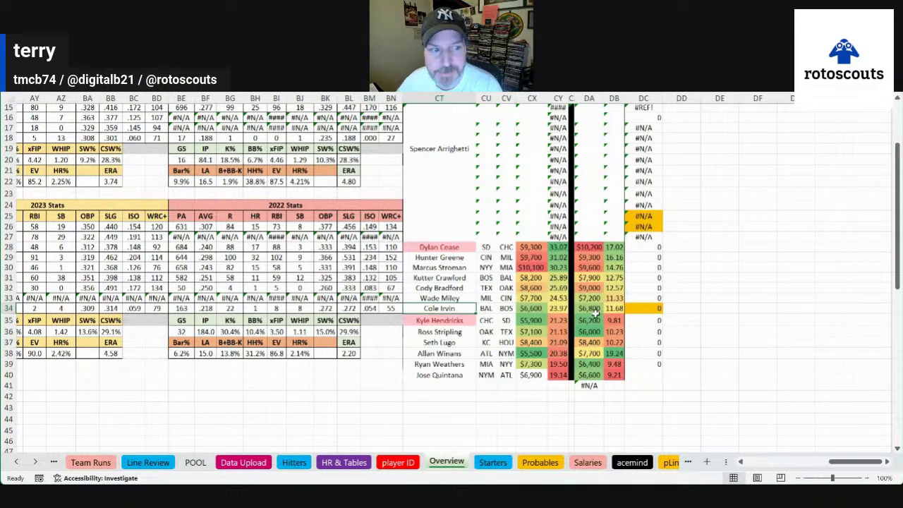
left_click_drag(443, 278, 613, 278)
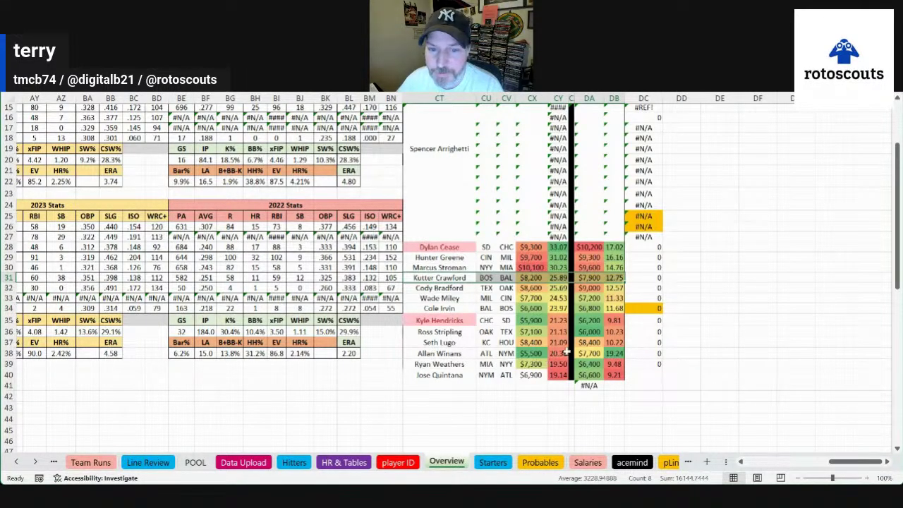
left_click_drag(612, 308, 623, 278)
left_click(450, 276)
left_click(618, 278)
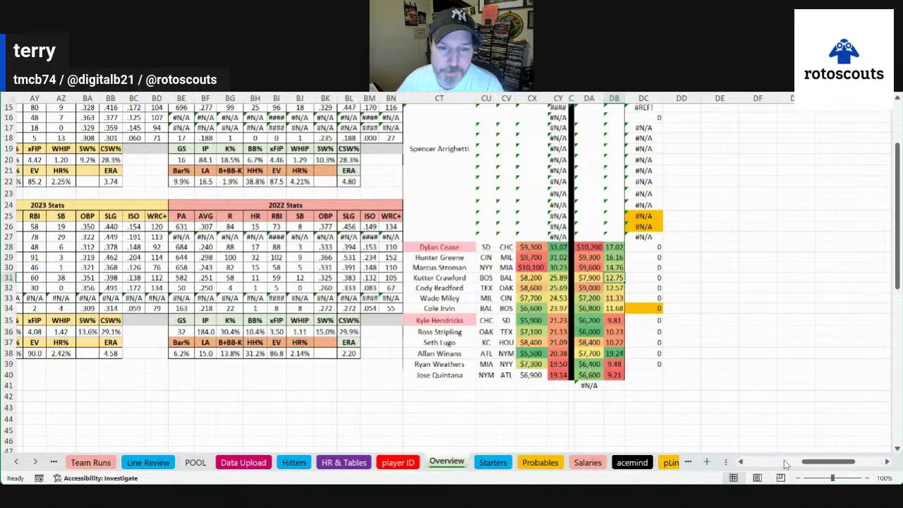
Step: Return to the Cubs–Padres matchup and check the Padres starter's FanDuel figures with his 2023 K% and HR%
scroll(784, 460, "left", 10)
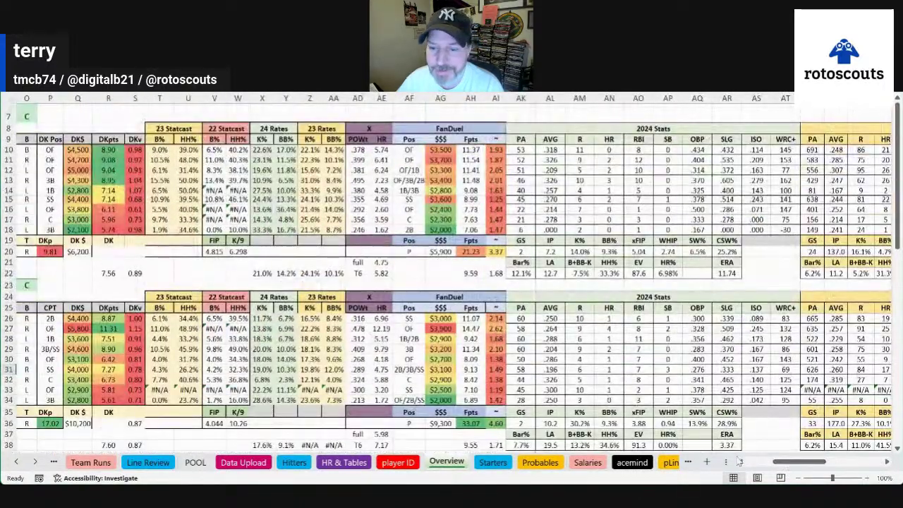
scroll(737, 460, "left", 2)
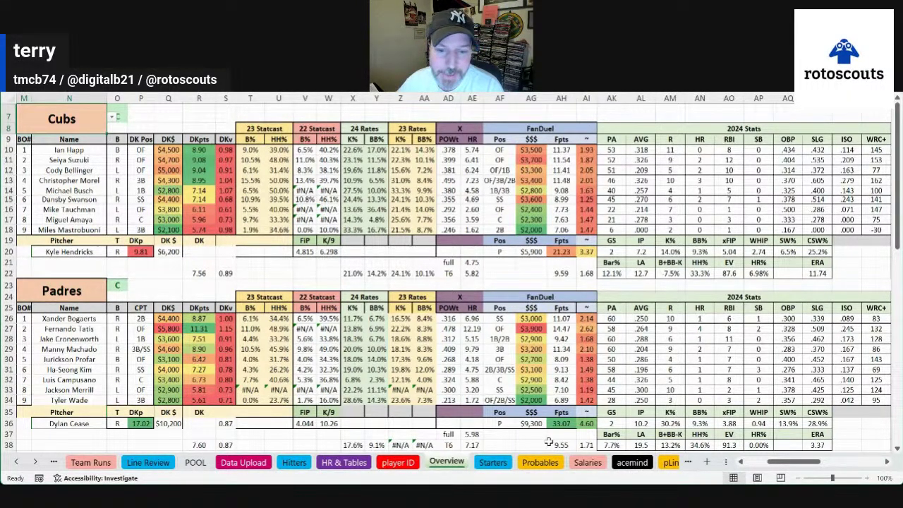
left_click(533, 414)
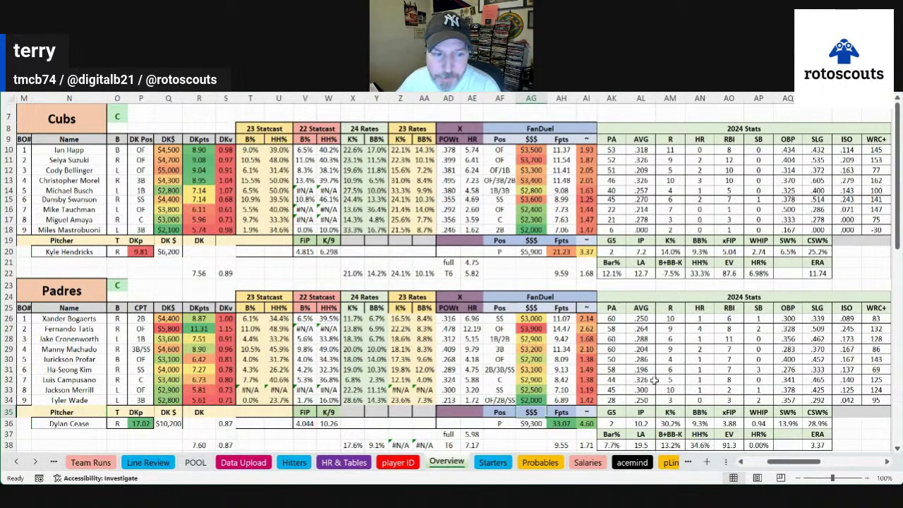
left_click_drag(804, 462, 831, 468)
left_click(384, 423)
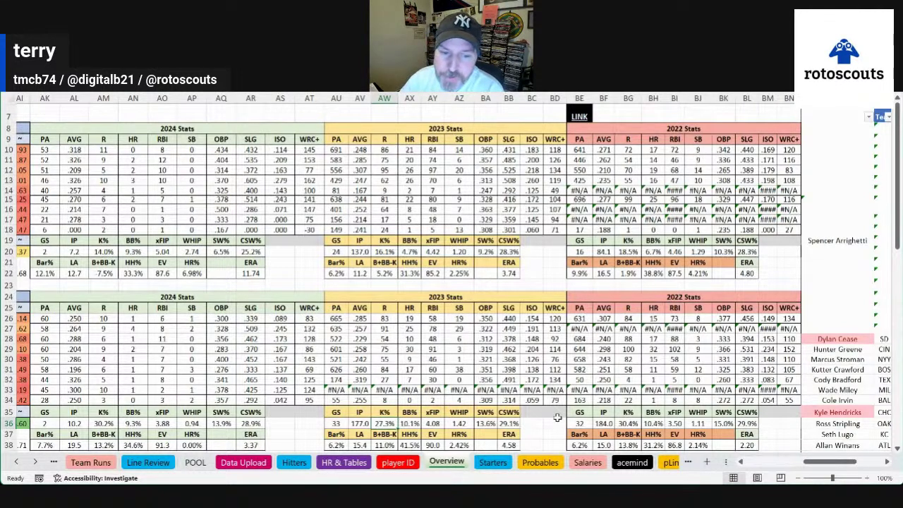
left_click(458, 444)
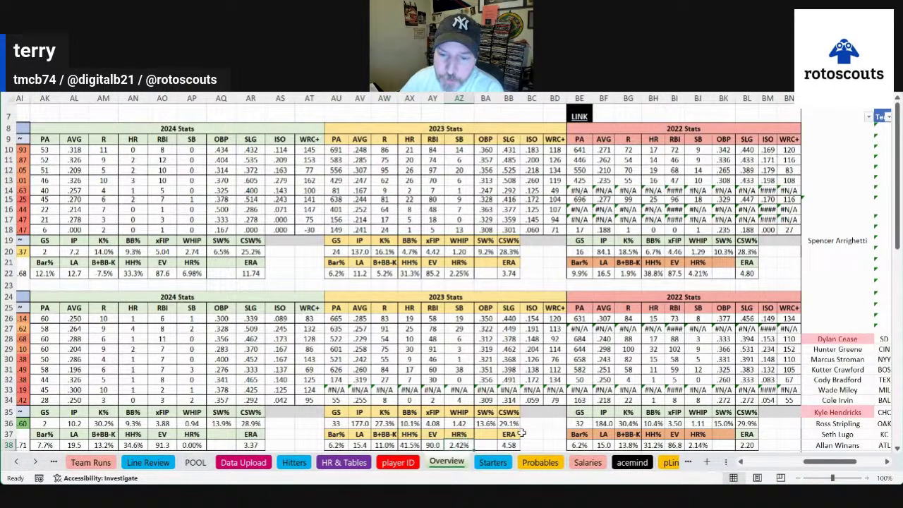
Step: Examine the Padres starter's 2022 barrel rate, hard-hit rate, exit velocity and HR%
left_click(692, 445)
left_click(592, 444)
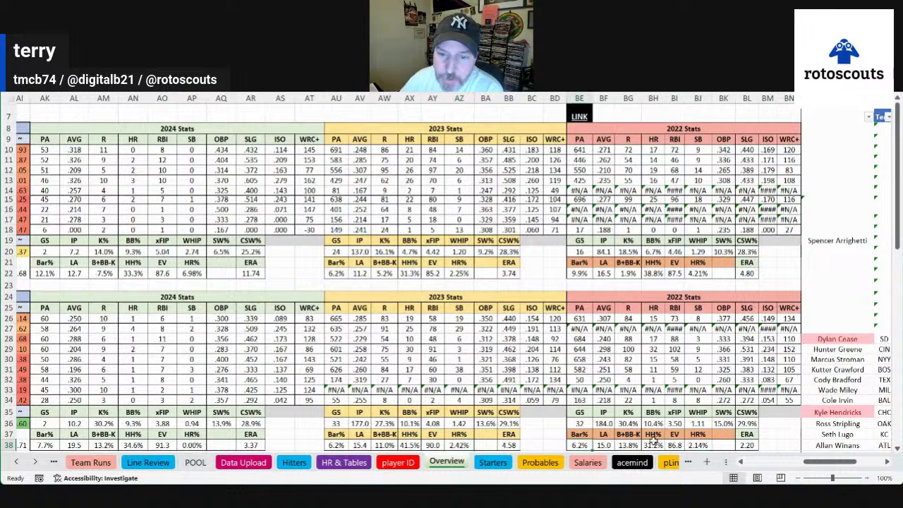
left_click(695, 443)
left_click(656, 444)
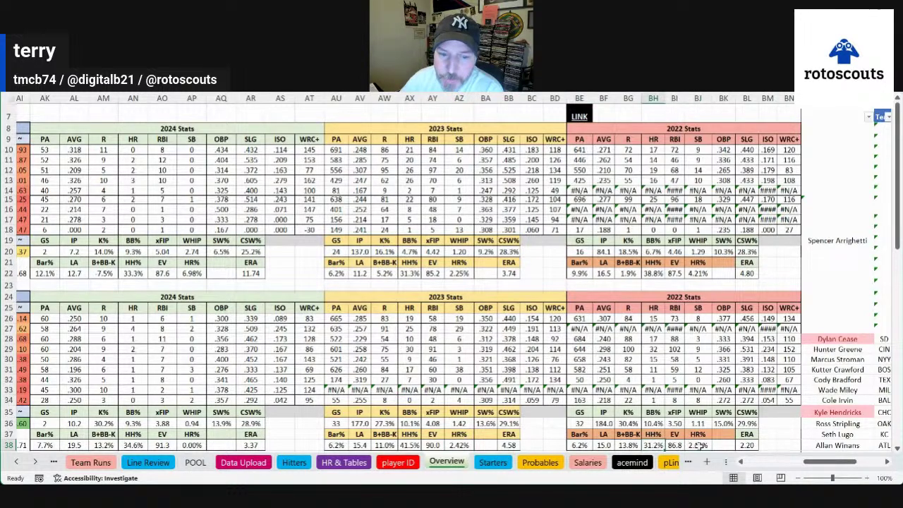
left_click(656, 434)
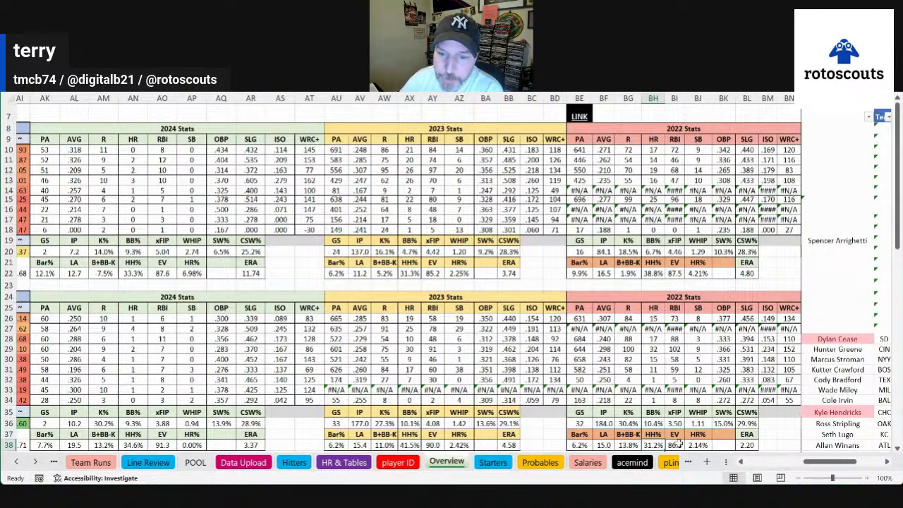
left_click(672, 445)
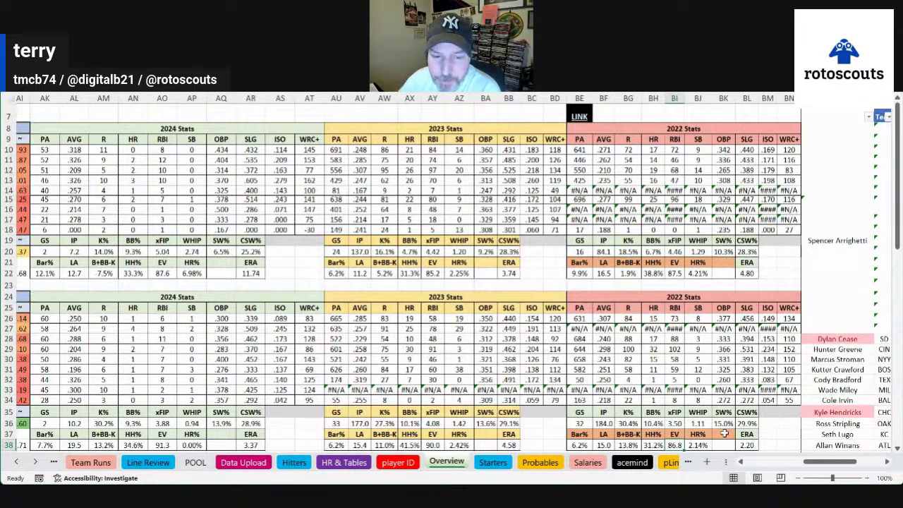
Step: Compare the Padres starter's 2023 hard-hit rate, exit velocity and SW% with his 2022 K% and SW%
left_click(411, 444)
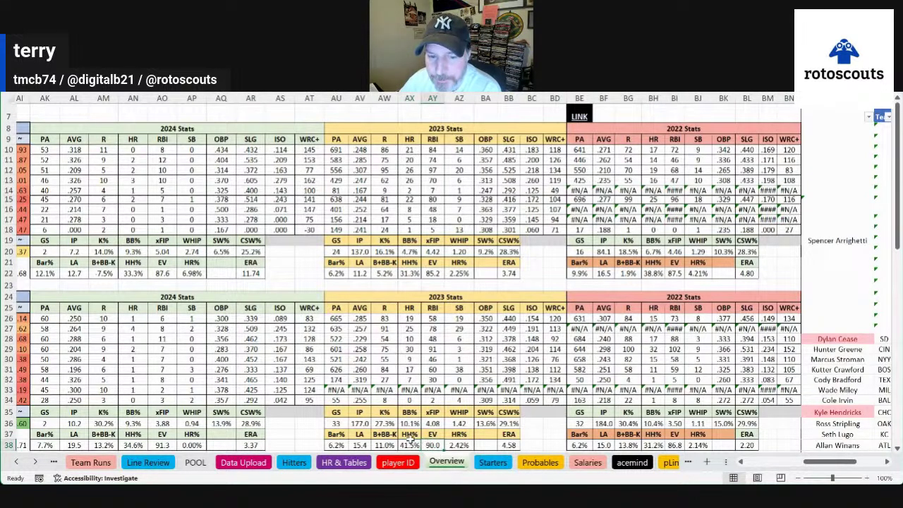
left_click(435, 445)
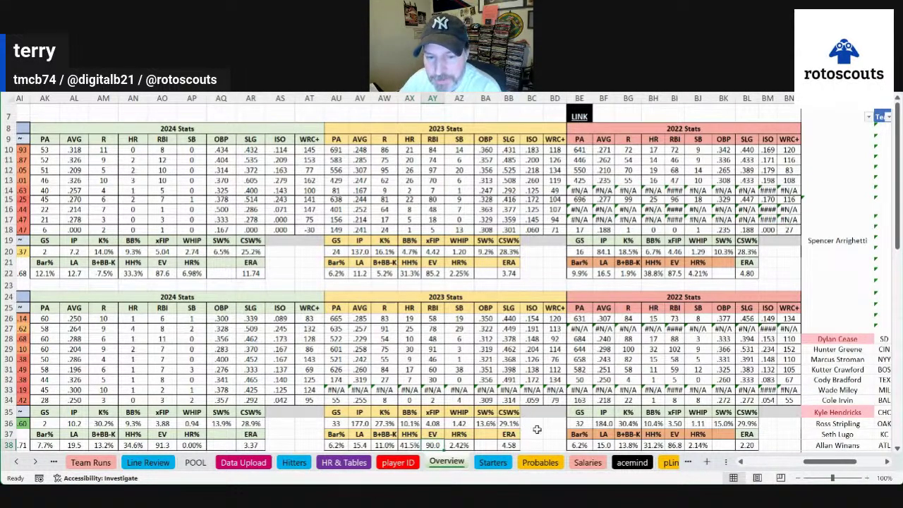
left_click(487, 424)
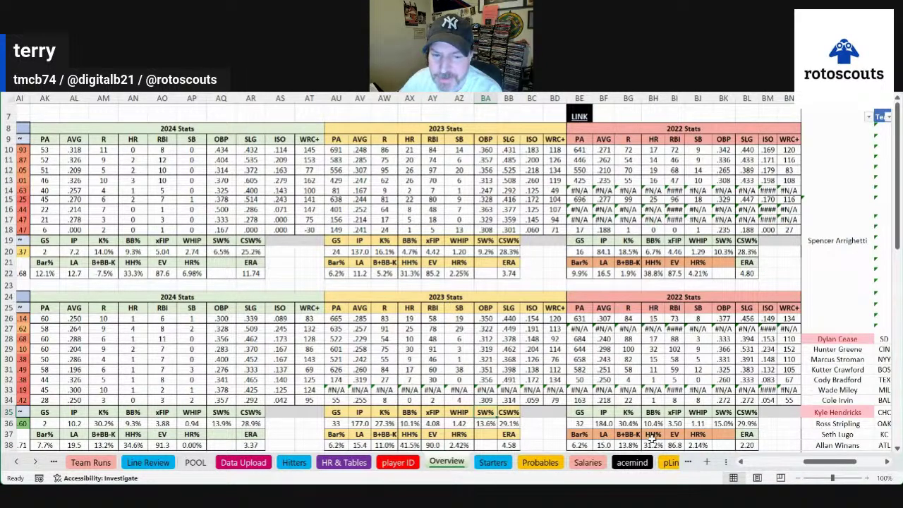
left_click(628, 424)
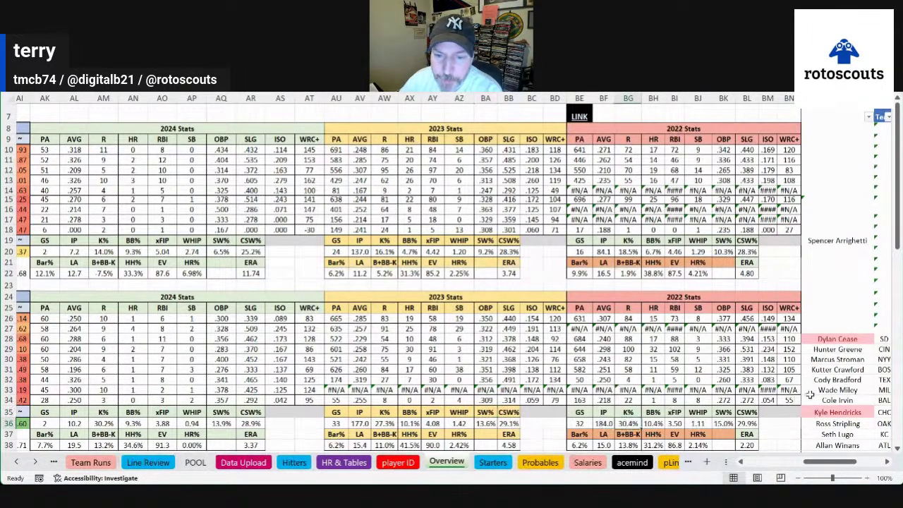
left_click(723, 425)
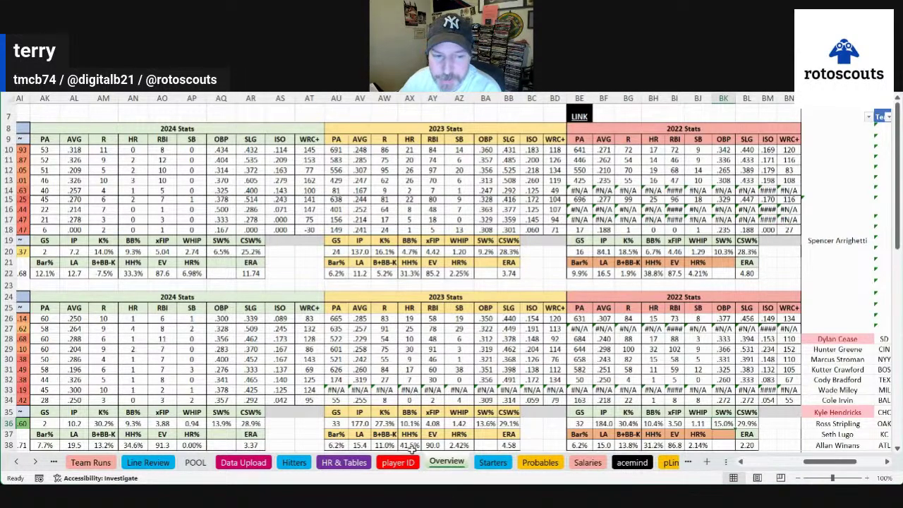
Step: Check the Cubs lineup's 2024 and 2023 strikeout rates against the Padres starter, highlighting all nine hitters' 2023 K%
left_click_drag(847, 462, 808, 462)
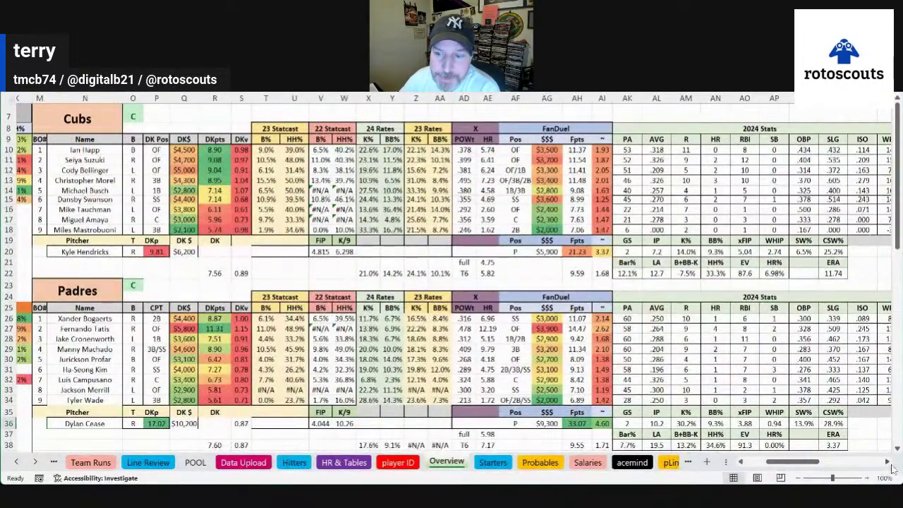
left_click(328, 273)
left_click(353, 274)
left_click_drag(400, 230, 406, 154)
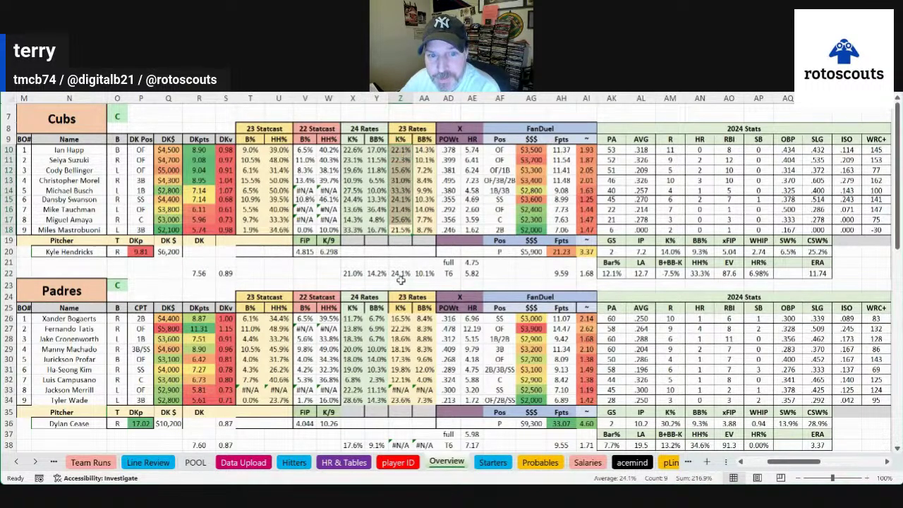
Step: Check the 2024 strikeout rates of the Cubs' eighth and ninth hitters against their 2024 plate appearances and batting average
left_click(352, 220)
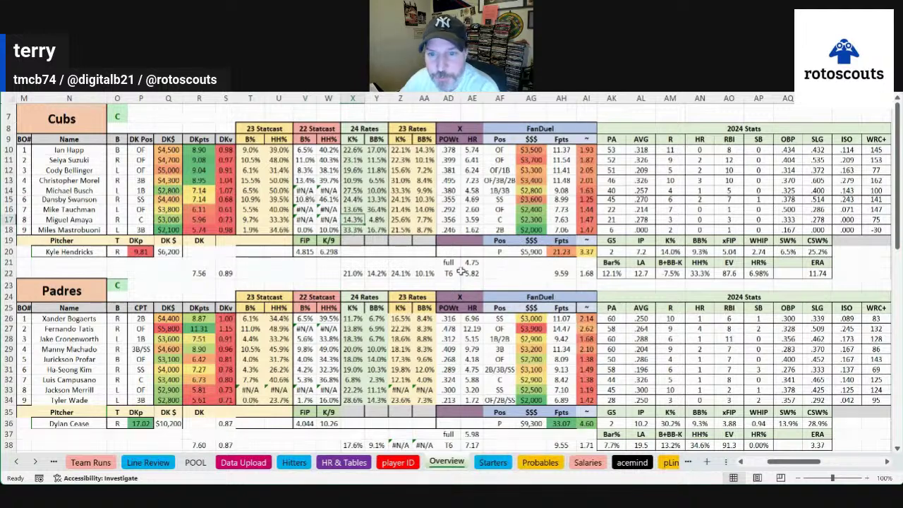
left_click(611, 220)
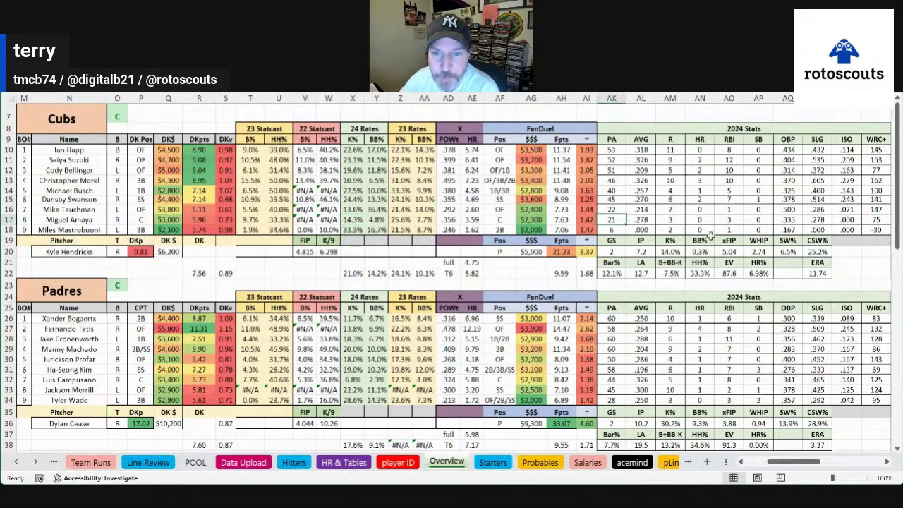
left_click(360, 231)
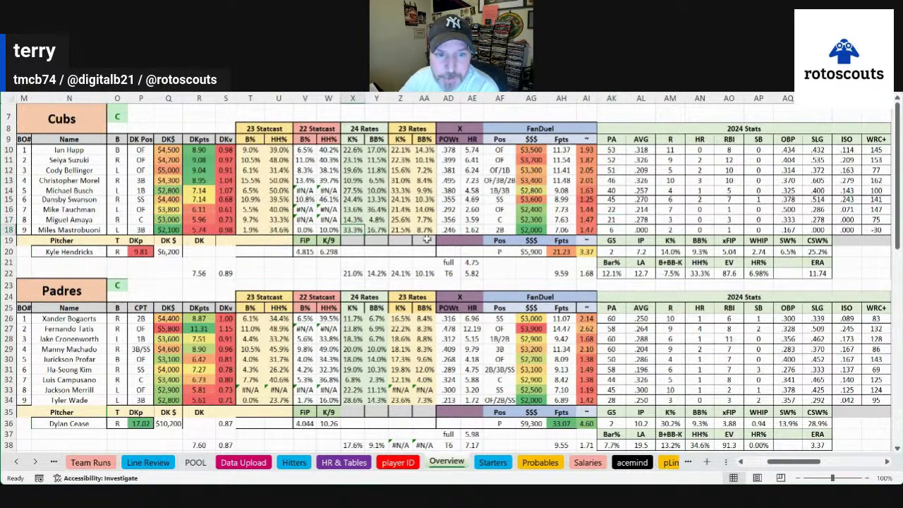
left_click(642, 230)
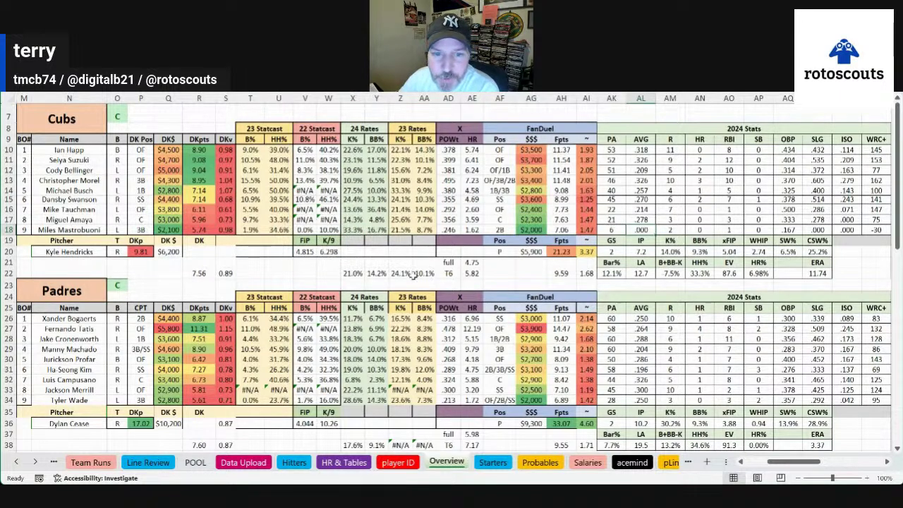
Step: Compare the Cubs lineup's average 2023 K% and its 2024 and 2023 BB%, highlighting all nine hitters' 2024 walk rates
left_click(400, 273)
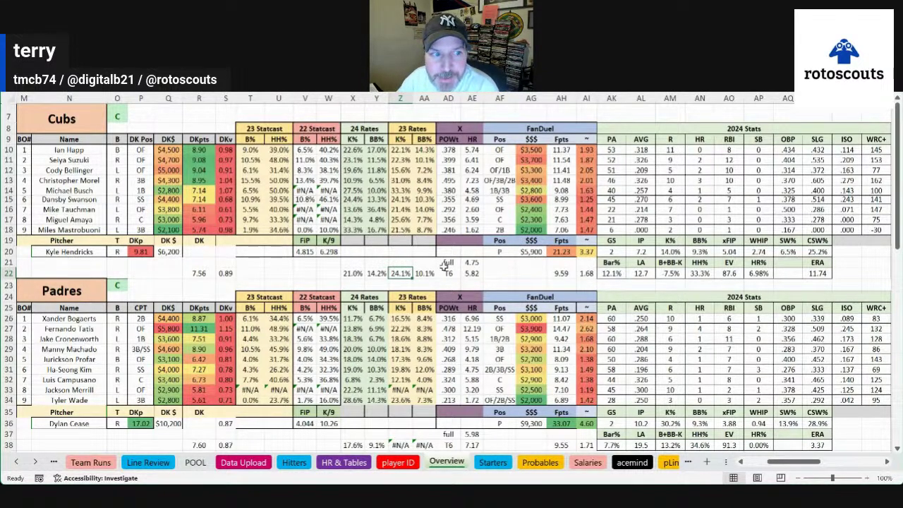
left_click_drag(376, 150, 371, 226)
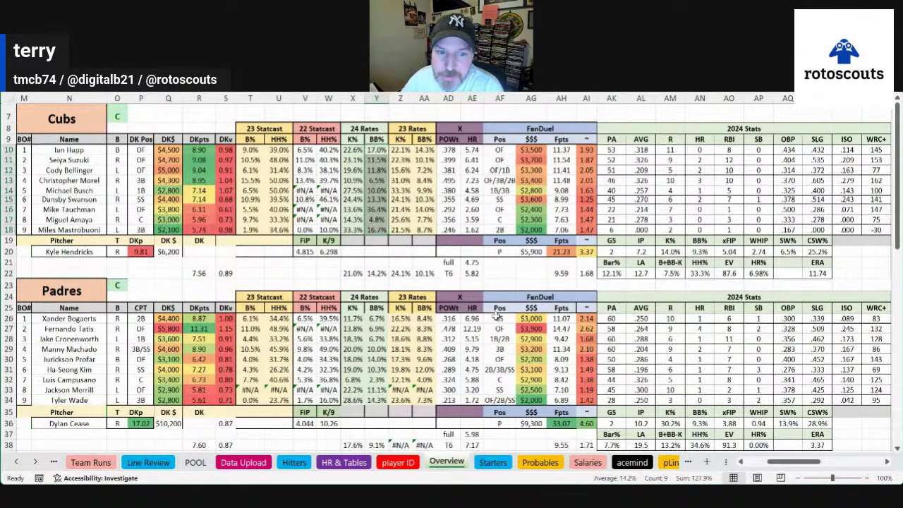
left_click(383, 274)
left_click(430, 275)
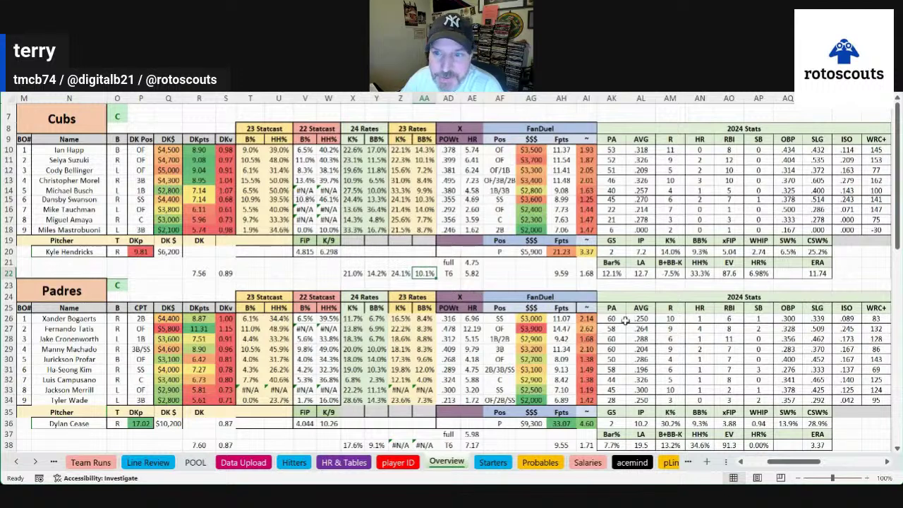
Step: Compare the Cubs hitters' 2024 and 2023 OBP, highlighting the first seven hitters' 2023 values without the fifth hitter
mouse_move(786, 151)
left_mouse_down()
mouse_move(787, 225)
mouse_move(795, 212)
mouse_move(790, 148)
left_mouse_up()
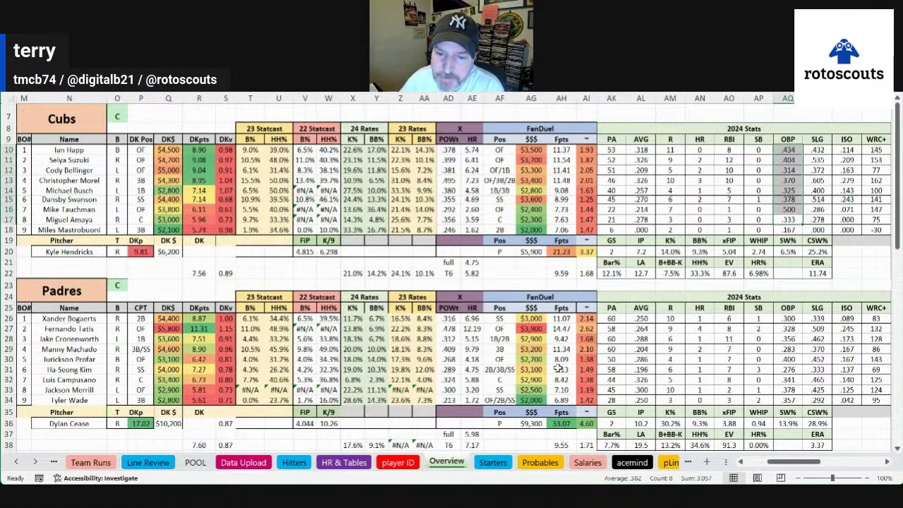
left_click_drag(815, 463, 830, 463)
left_click_drag(829, 160, 834, 224)
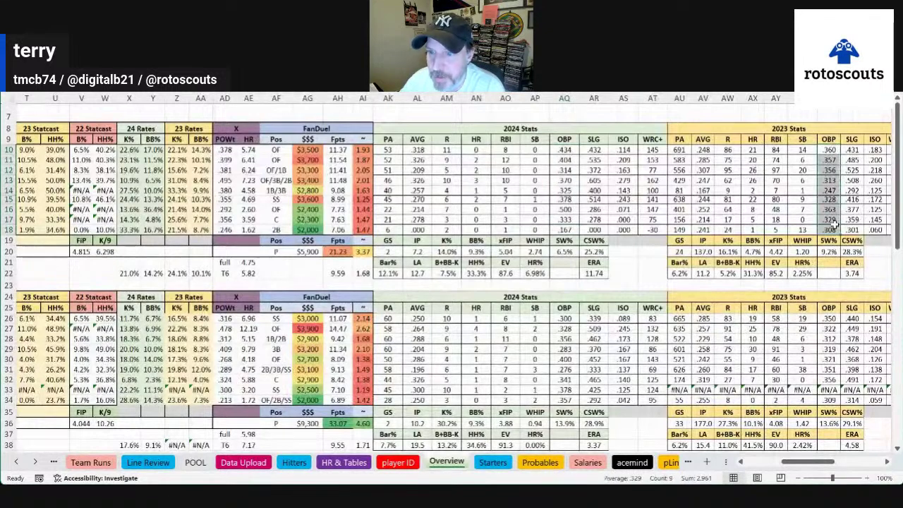
left_click_drag(830, 170, 827, 145)
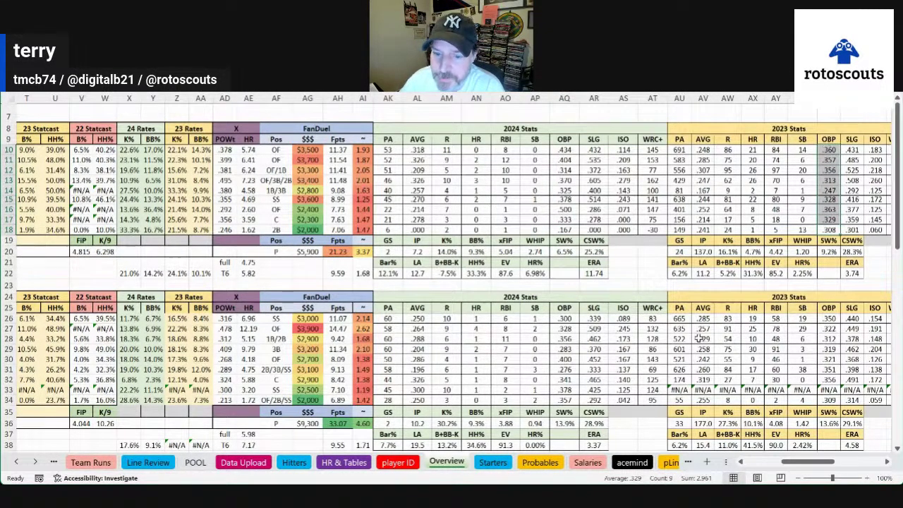
left_click_drag(828, 149, 831, 210)
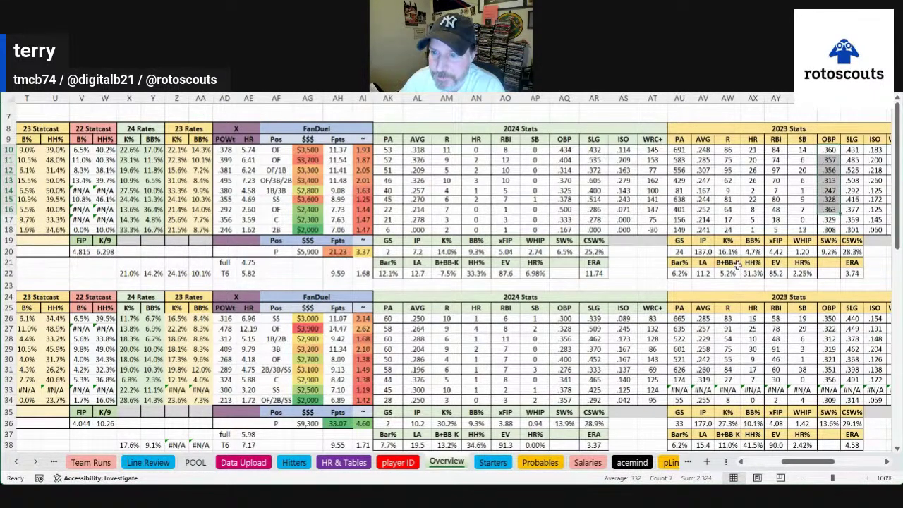
left_click(833, 191, "ctrl")
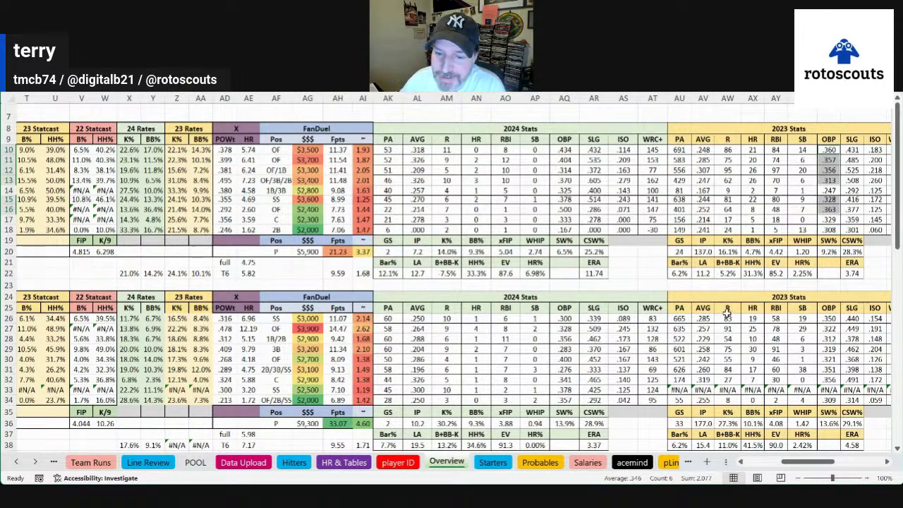
Step: Return to the Cubs' 2024 stats and examine the third hitter's WRC+, the second hitter's HR and the fifth and sixth hitters' SB
left_click_drag(786, 464, 769, 465)
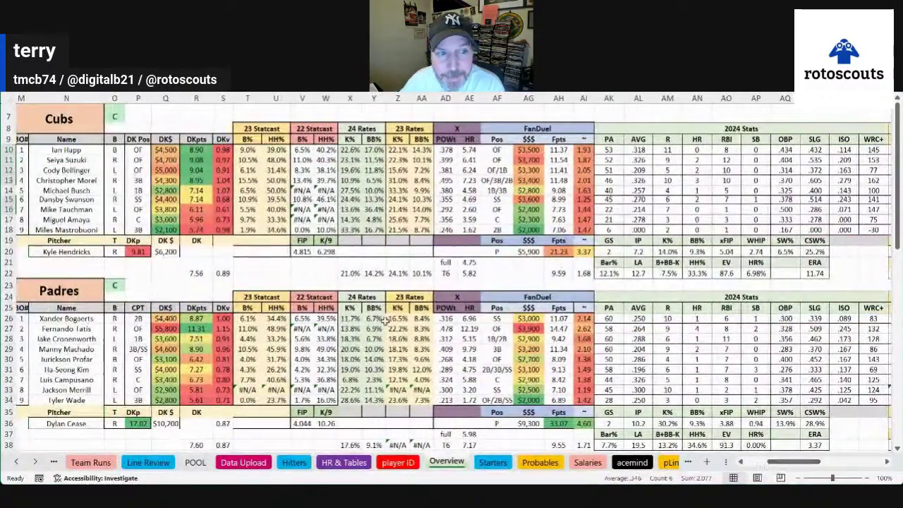
left_click(83, 192)
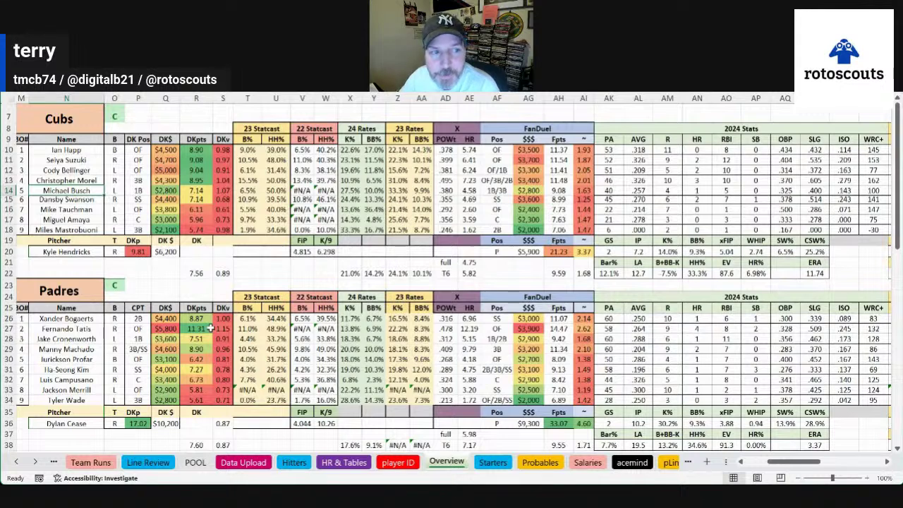
left_click(871, 171)
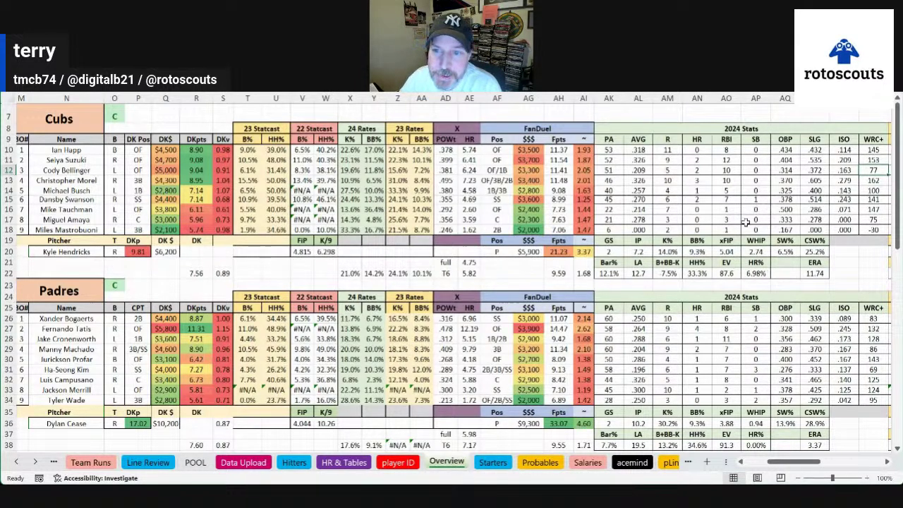
left_click(754, 200)
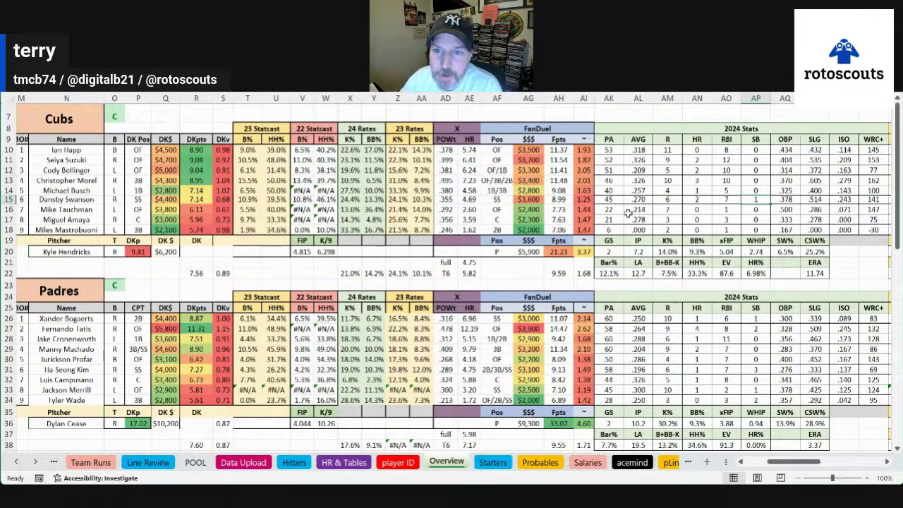
left_click(697, 162)
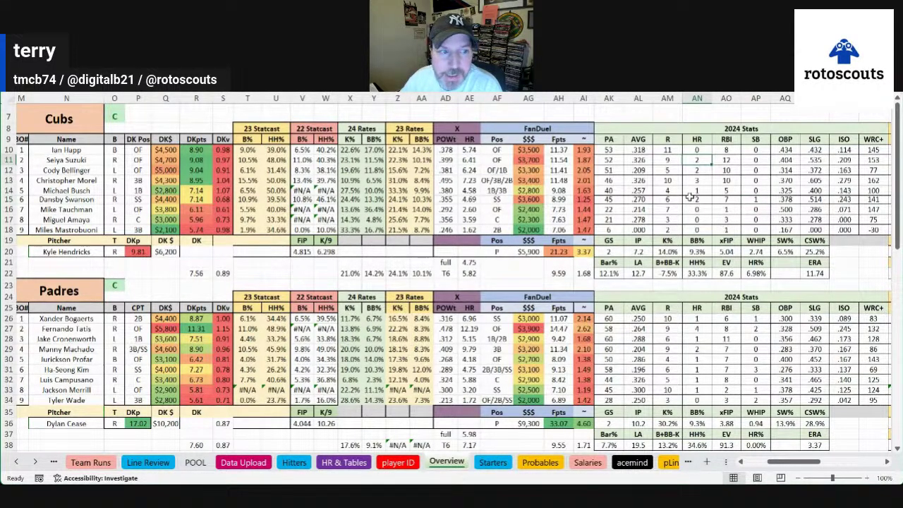
left_click_drag(755, 200, 755, 190)
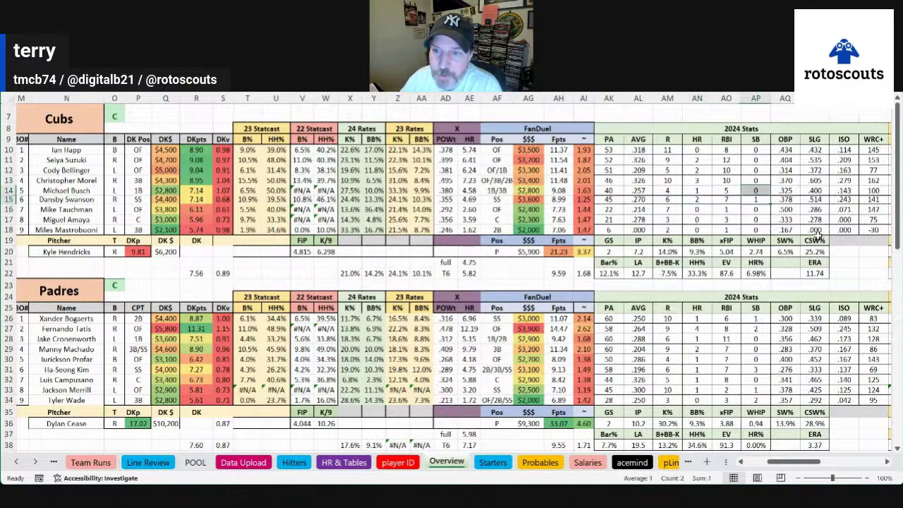
left_click(759, 200)
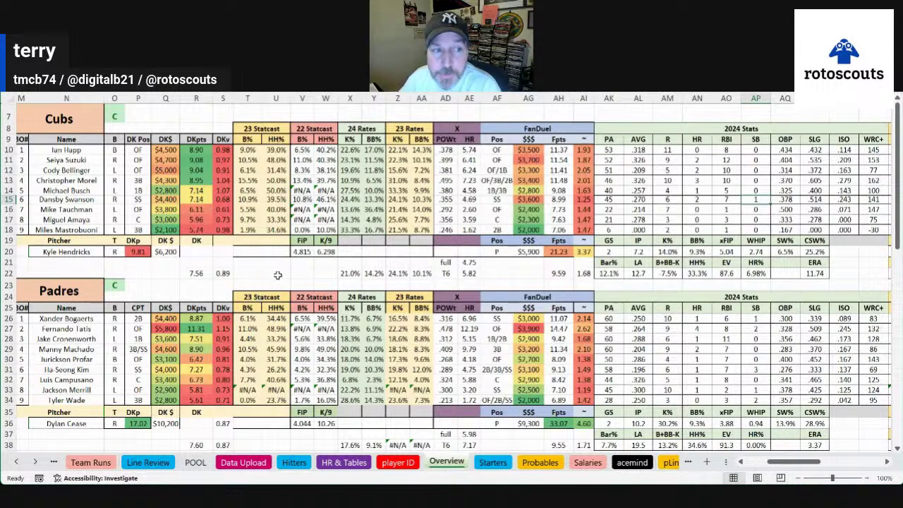
Step: Examine the Cubs' second hitter's 2023 barrel and hard-hit rates and the third hitter's 2024 K%
left_click(81, 160)
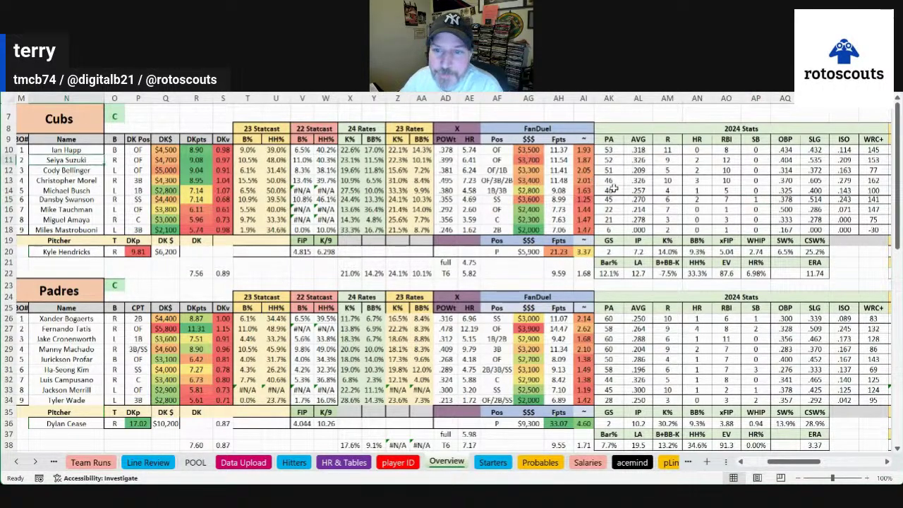
left_click_drag(253, 160, 281, 160)
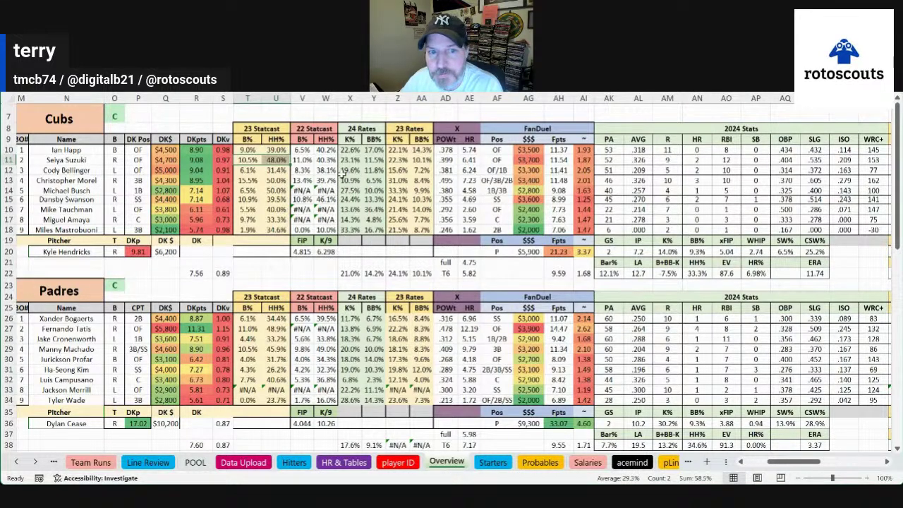
left_click(346, 171)
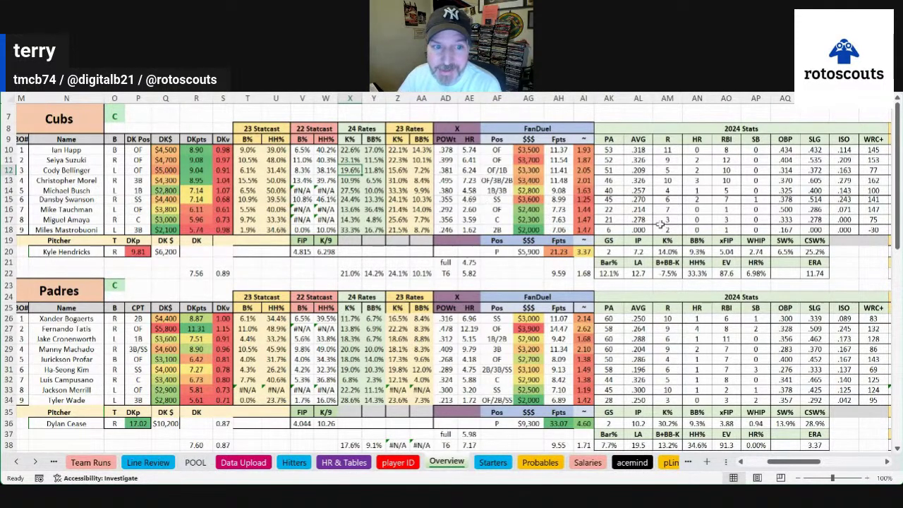
Step: Review the Cubs' cleanup hitter: 2023 barrel rate, FanDuel salary, and DraftKings salary with projected points
left_click(261, 180)
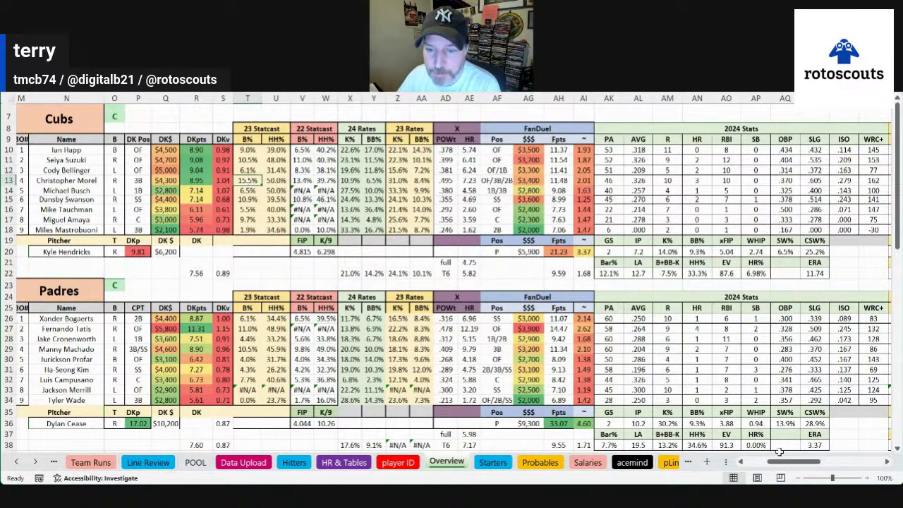
left_click_drag(780, 462, 804, 464)
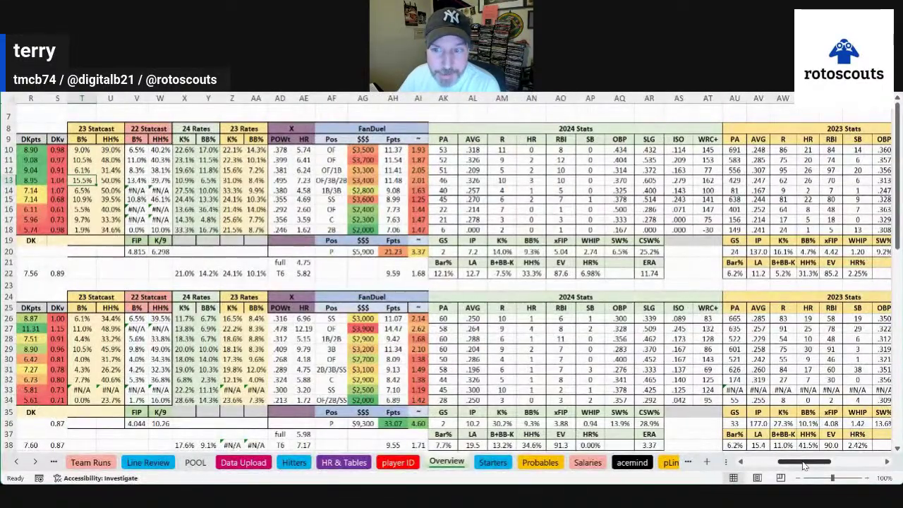
left_click_drag(804, 464, 794, 466)
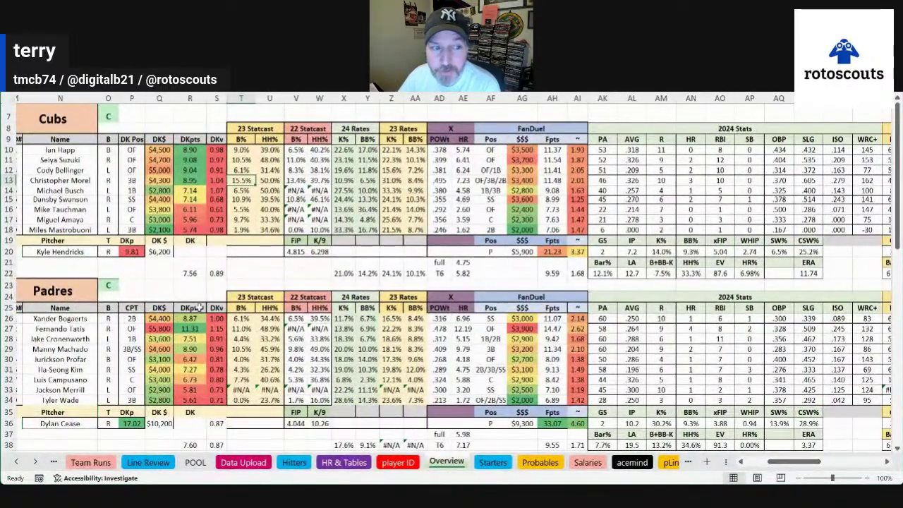
left_click(522, 182)
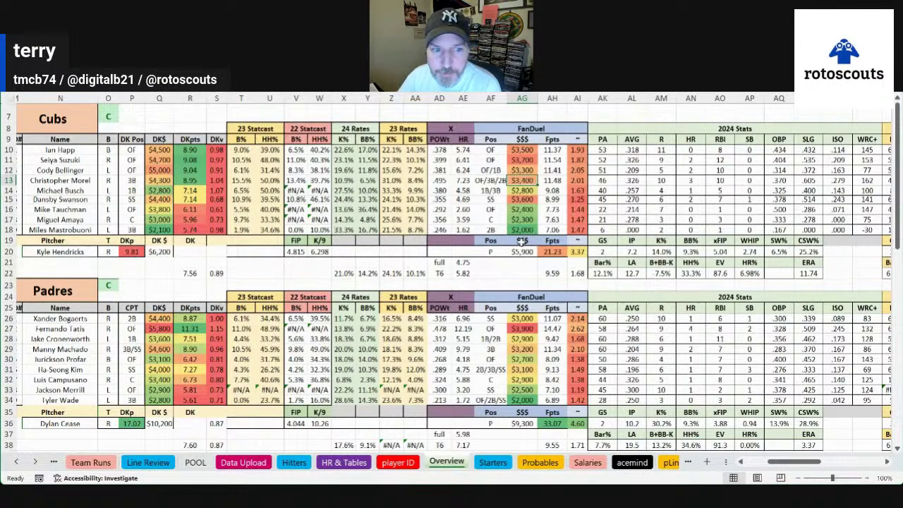
left_click_drag(189, 180, 155, 181)
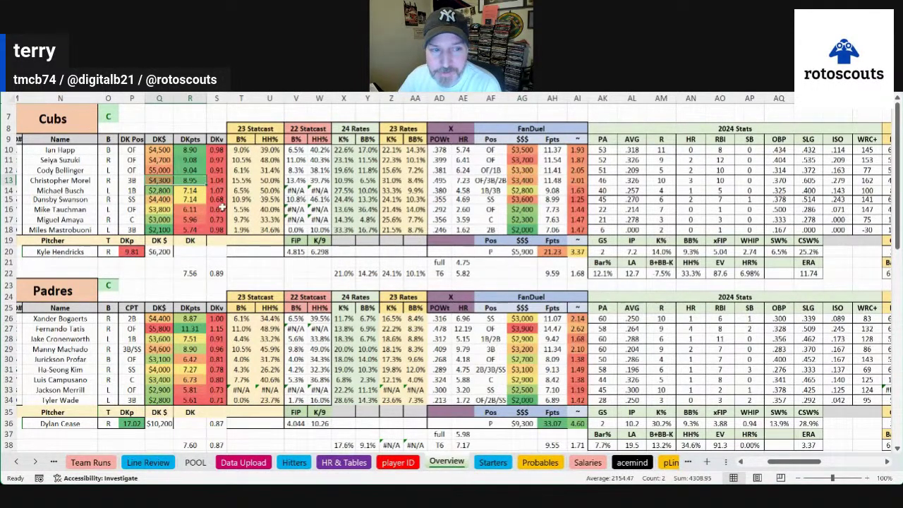
left_click(85, 180)
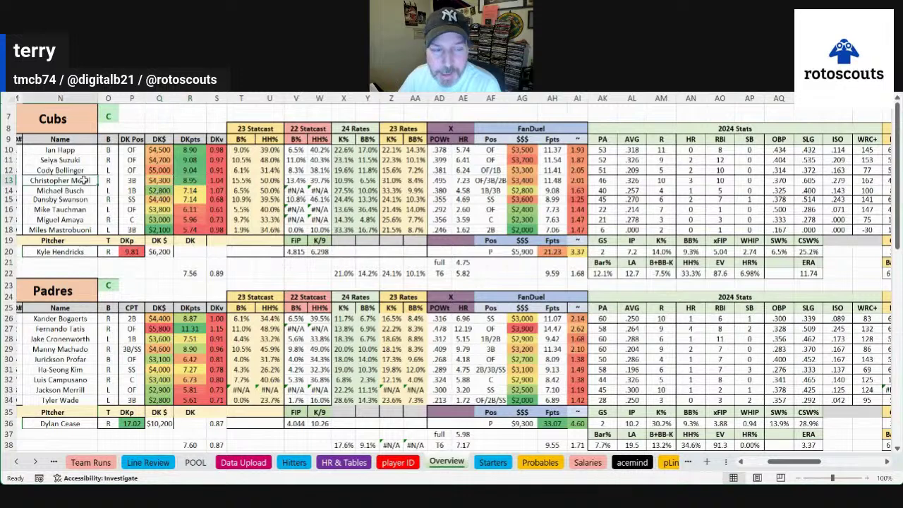
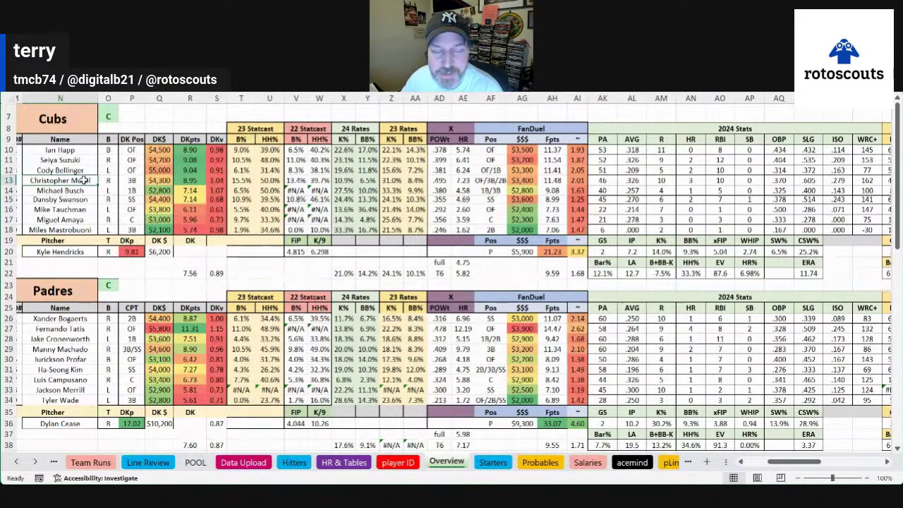
Step: Review the Cubs' fifth through eighth hitters, including the sixth's FanDuel salary, and highlight the eighth and ninth hitters' 2024 AVG through OBP
mouse_move(797, 462)
left_mouse_down()
mouse_move(817, 462)
mouse_move(797, 462)
left_mouse_up()
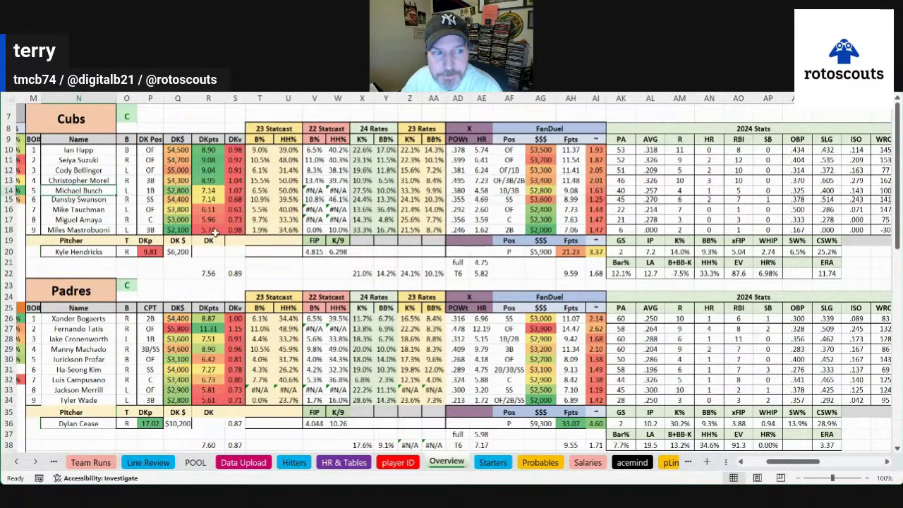
left_click(90, 200)
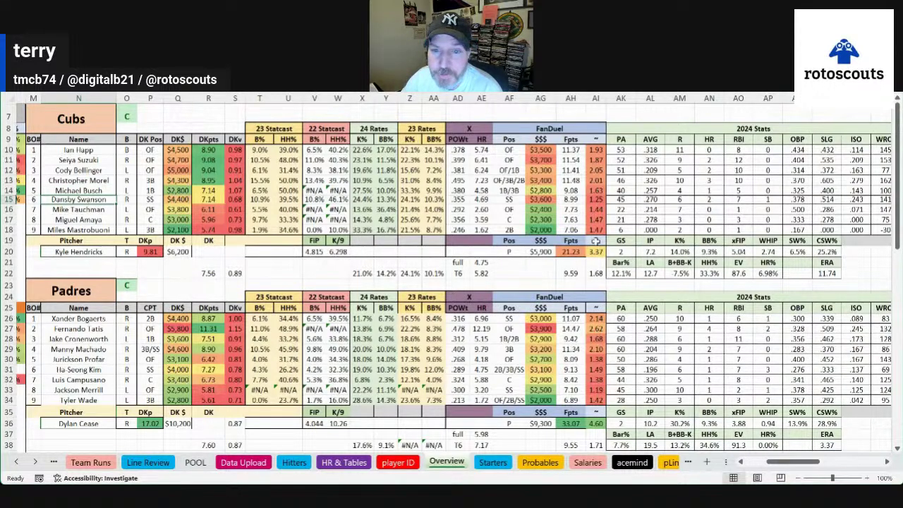
left_click(543, 200)
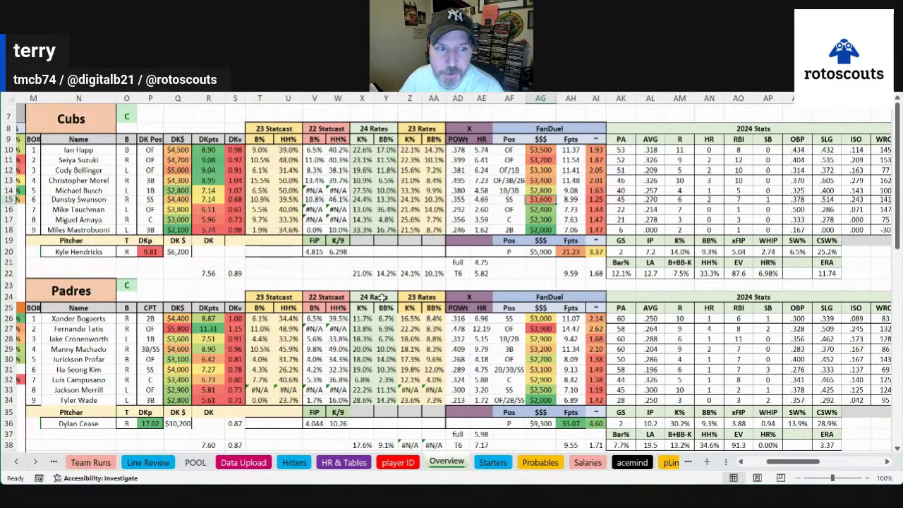
left_click(100, 201)
left_click(101, 209)
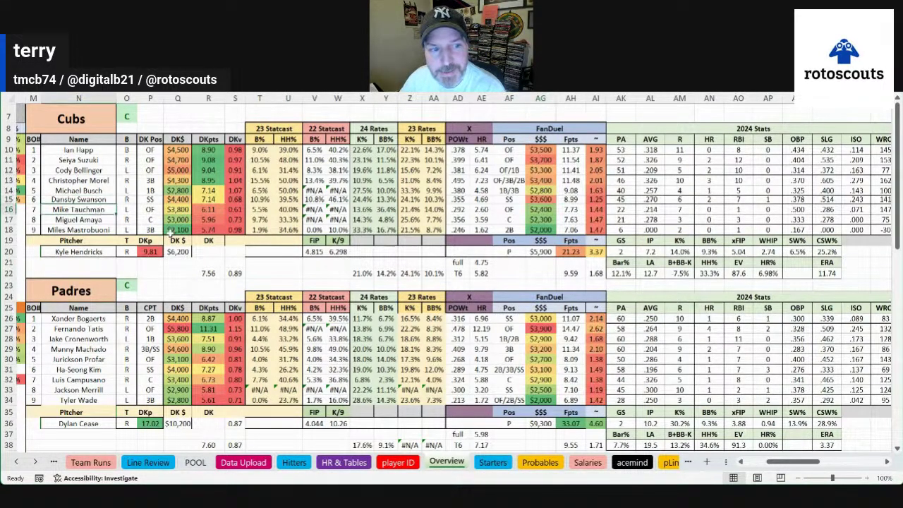
left_click(101, 221)
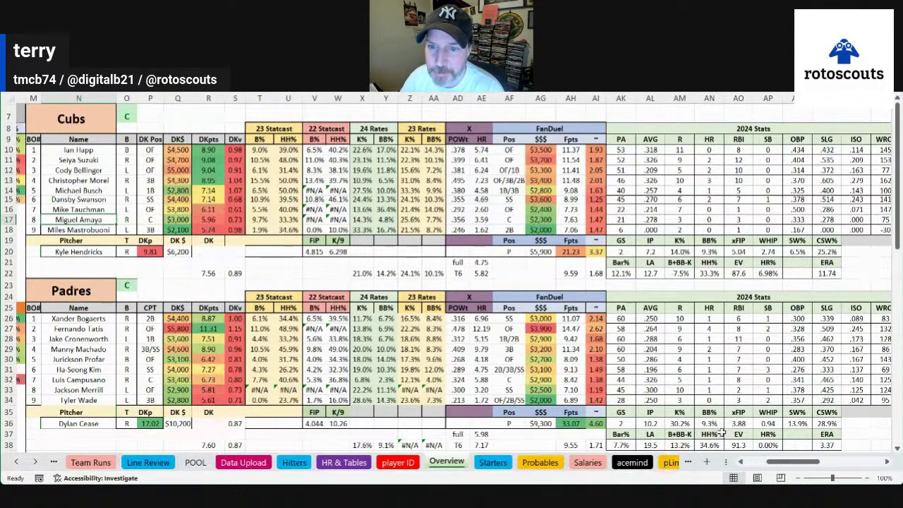
left_click_drag(649, 219, 797, 230)
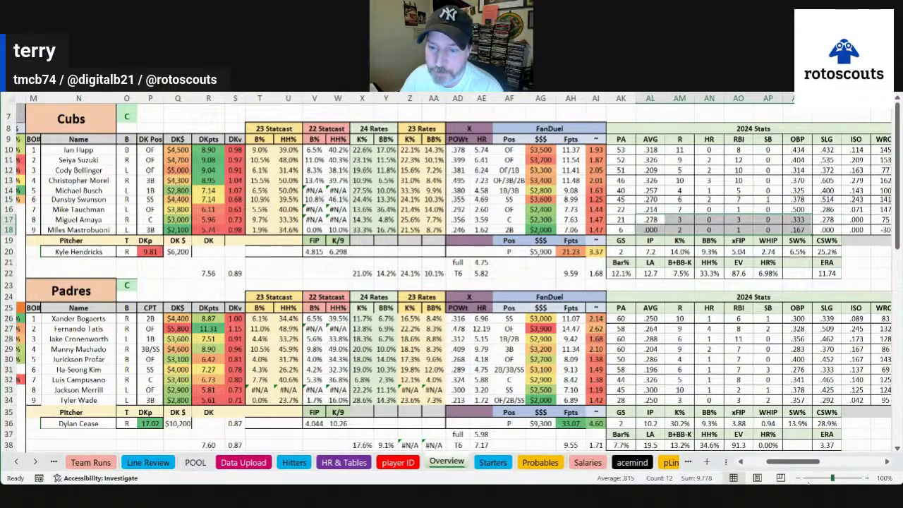
Step: Compare the Cubs' and Padres' 2024 stats with their 2023 stats, including the Padres pitcher's 2023 SW%
left_click_drag(790, 462, 813, 467)
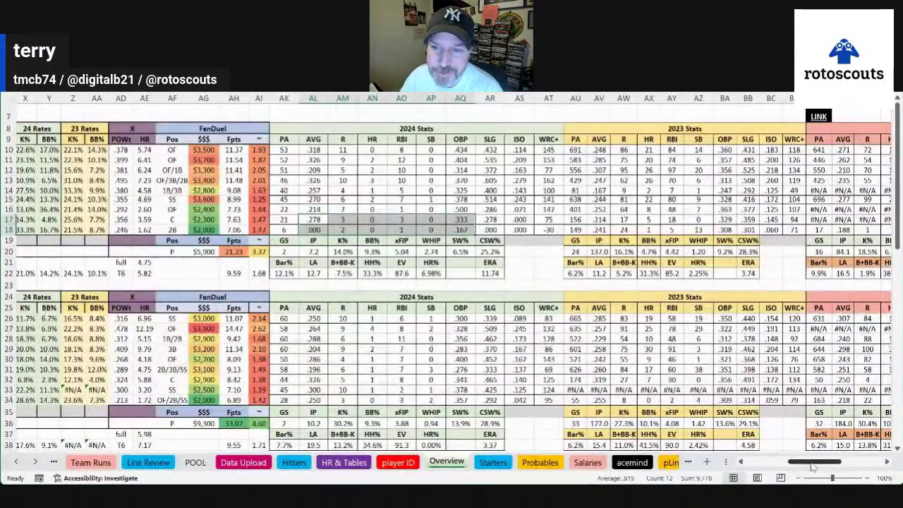
left_click_drag(812, 465, 809, 467)
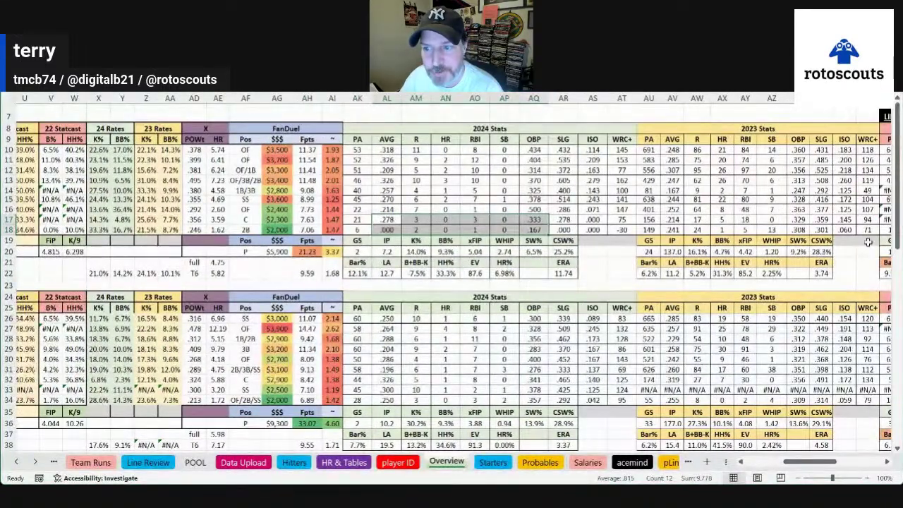
left_click(801, 419)
left_click_drag(813, 467, 800, 469)
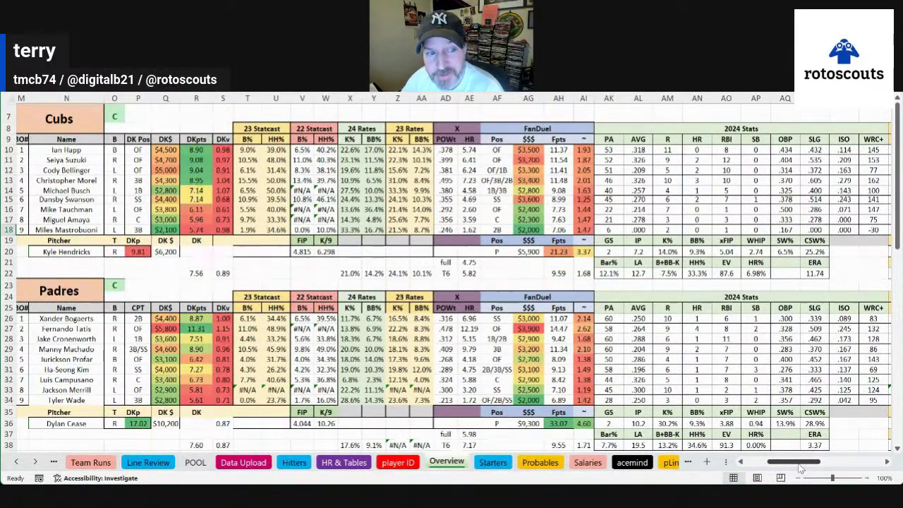
left_click(740, 461)
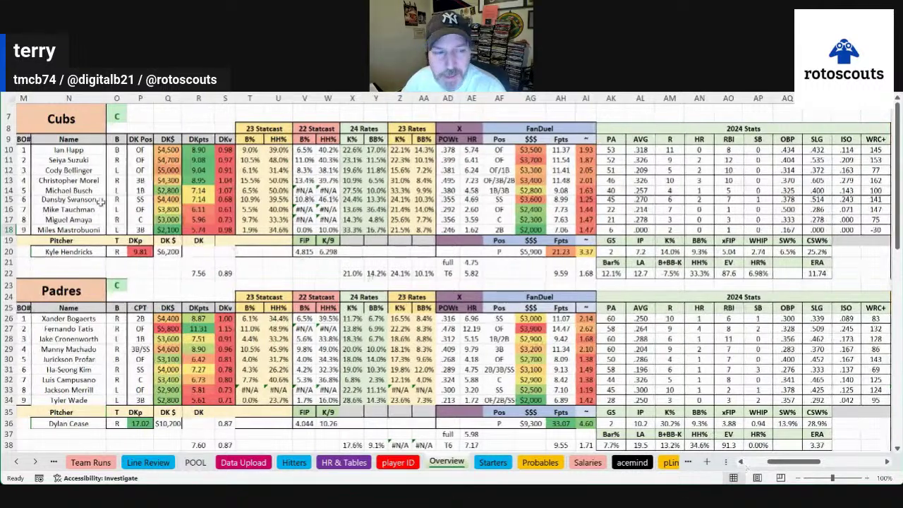
Step: Look over the Cubs and Padres blocks and highlight the Cubs pitcher's salaries and projections in the slate's pitcher list
left_click(64, 119)
left_click(90, 297)
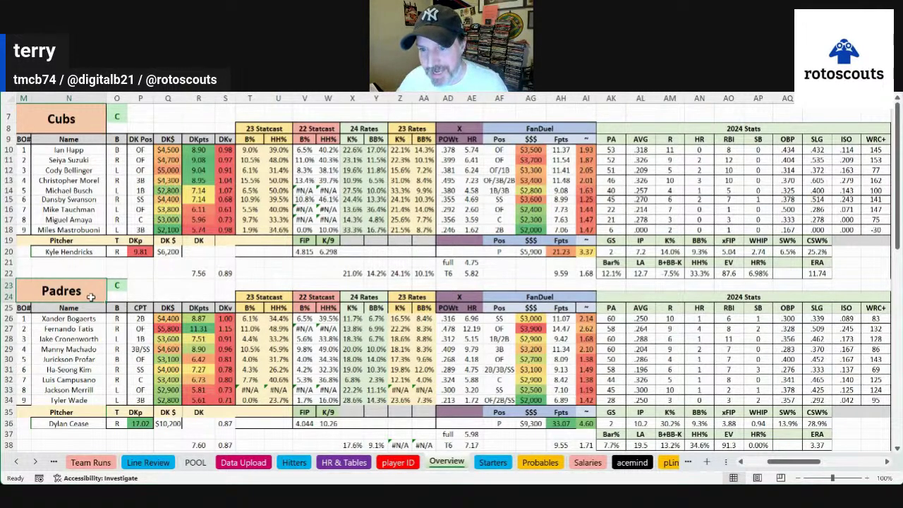
left_click_drag(790, 462, 846, 467)
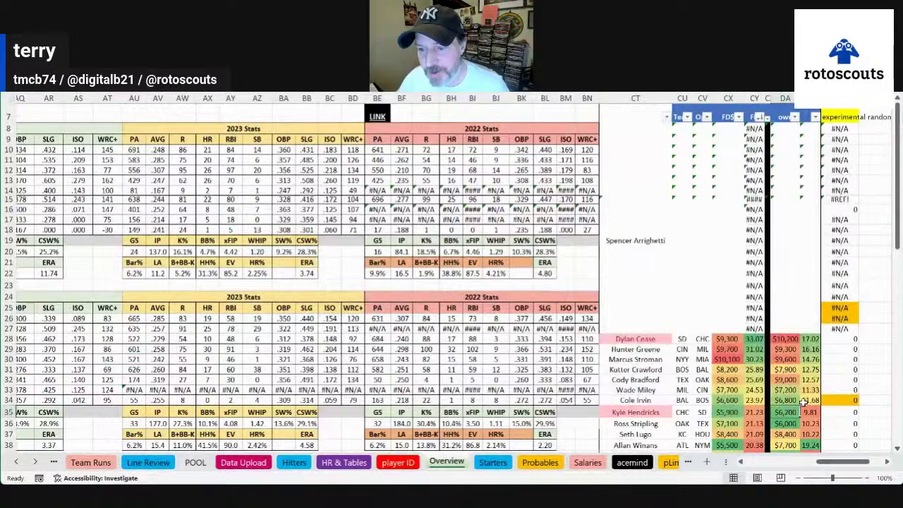
scroll(794, 407, "down", 1)
left_click_drag(818, 383, 646, 381)
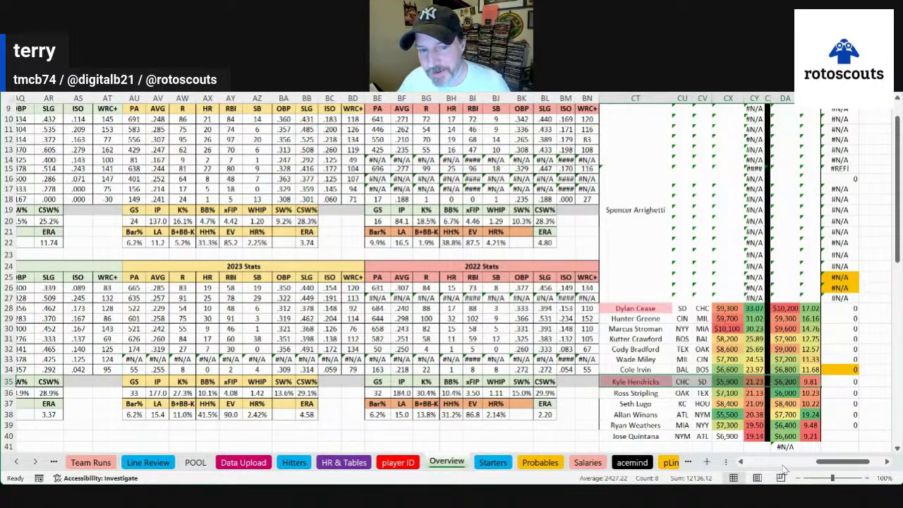
Step: Examine the Cubs pitcher's 2023 K% and xFIP along with his 2022 IP, BB% and ERA
mouse_move(824, 462)
left_mouse_down()
mouse_move(789, 471)
mouse_move(814, 469)
left_mouse_up()
left_click(382, 211)
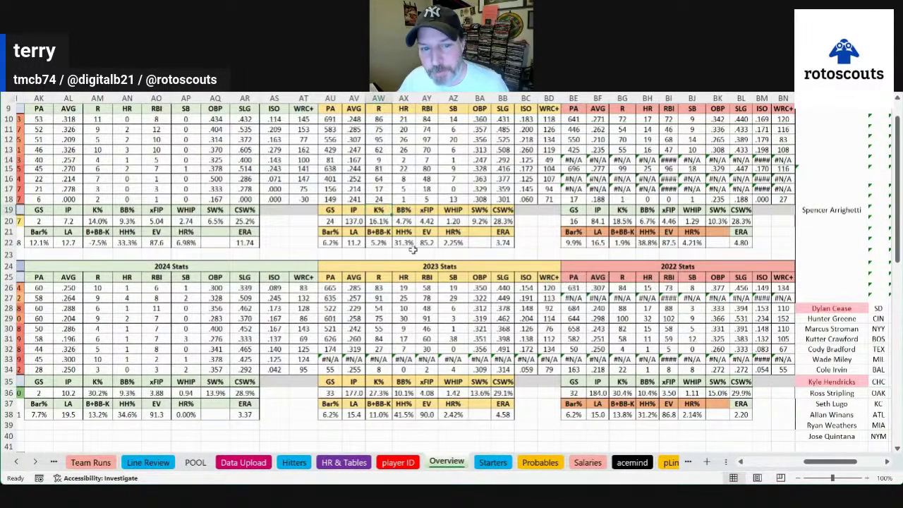
left_click(621, 233)
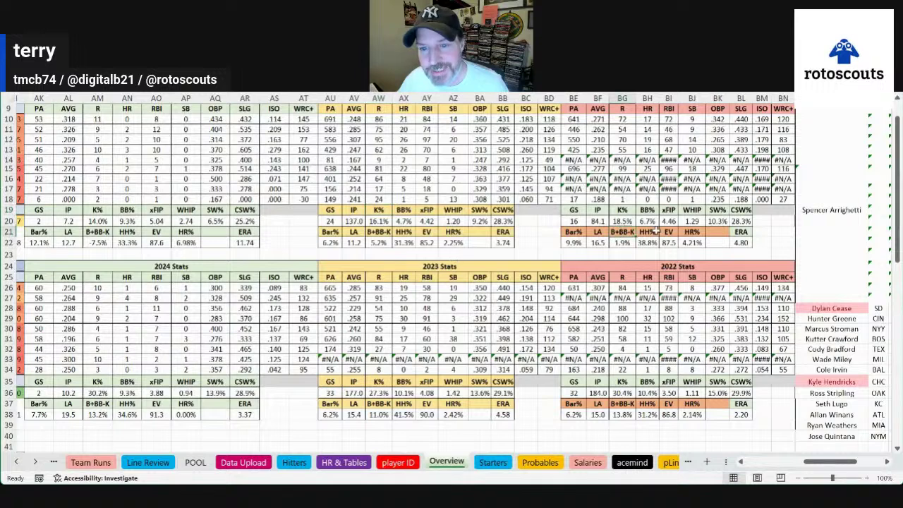
left_click(610, 222)
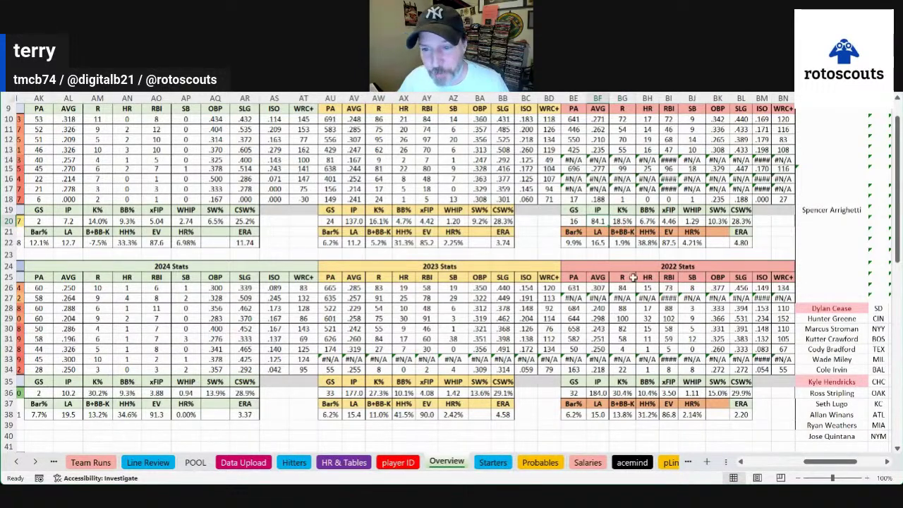
left_click(737, 246)
left_click(649, 211)
left_click(486, 232)
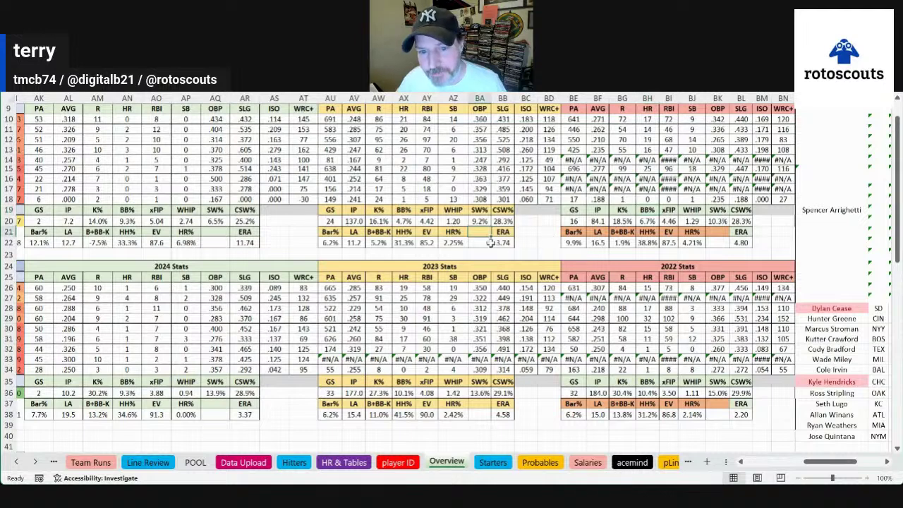
left_click(435, 212)
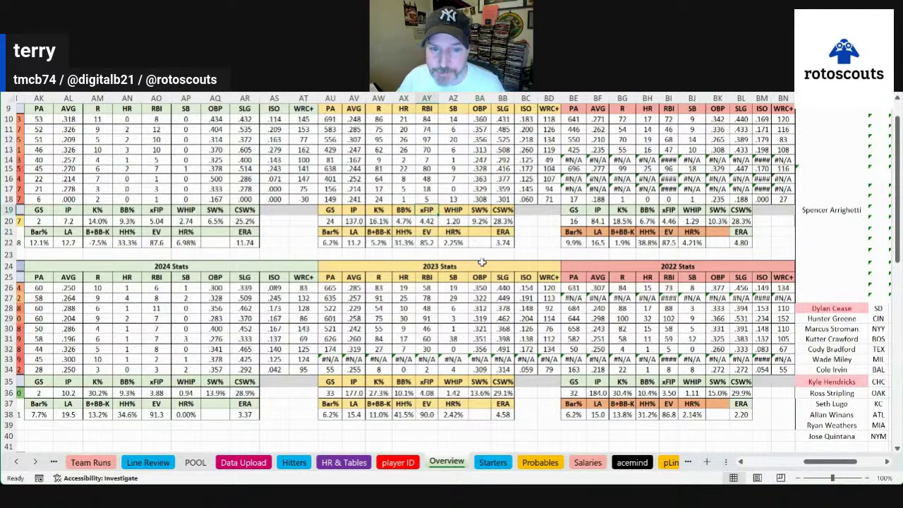
Step: Highlight the Cubs pitcher's 2023 and 2022 batted-ball stats from Bar% through HR%
left_click_drag(323, 230, 482, 243)
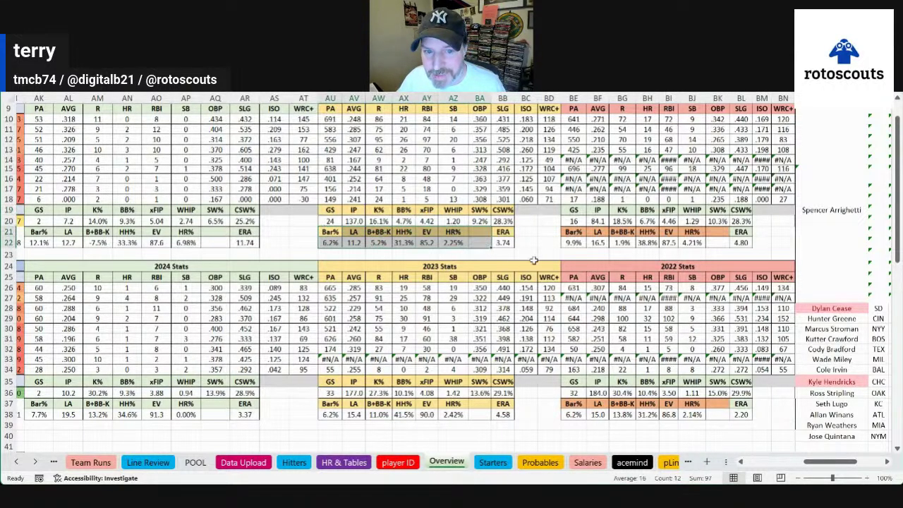
left_click_drag(596, 244, 726, 243)
left_click(692, 240)
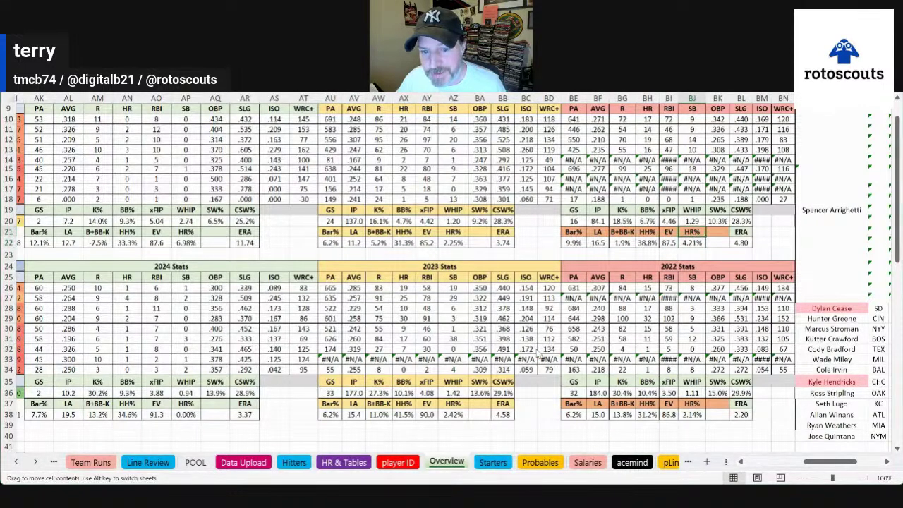
left_click(575, 242)
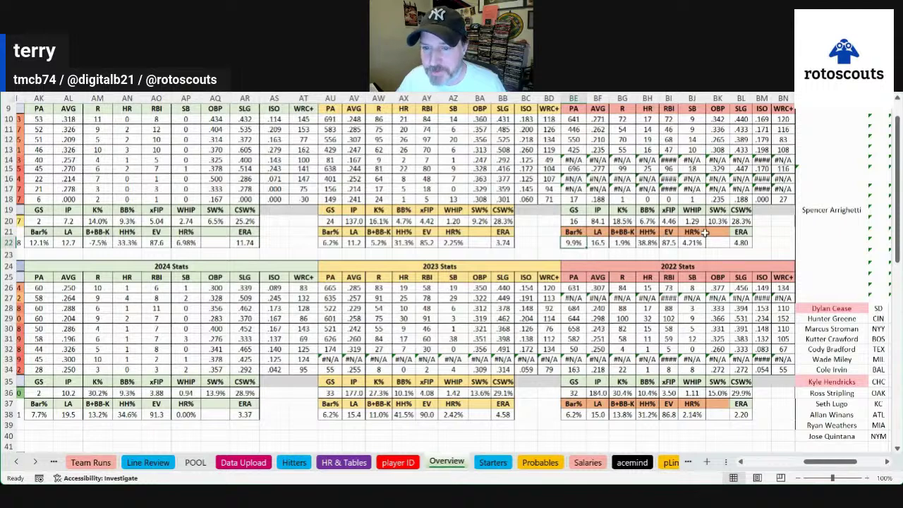
left_click_drag(706, 233, 575, 242)
Step: Recheck the Cubs pitcher's 2023 EV and HR%, and compare them with his 2024 Bar% through HR%
left_click_drag(326, 241, 451, 243)
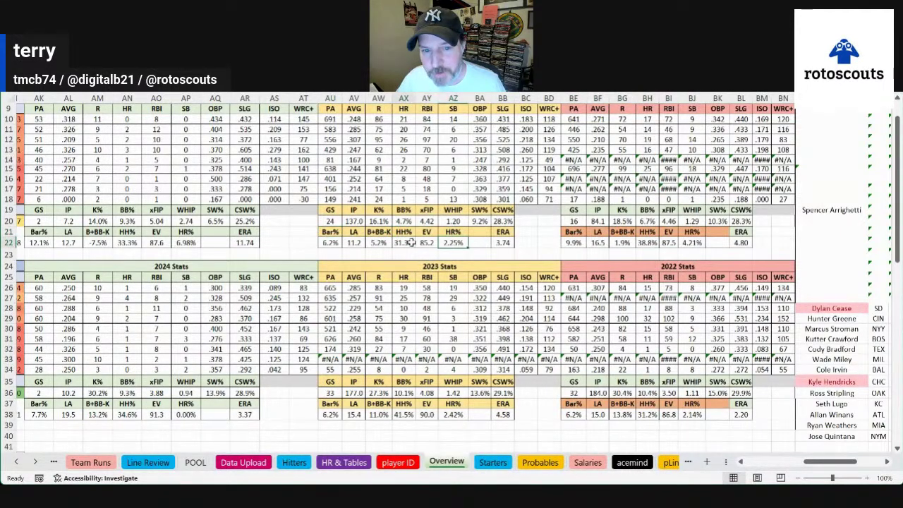
left_click(432, 243)
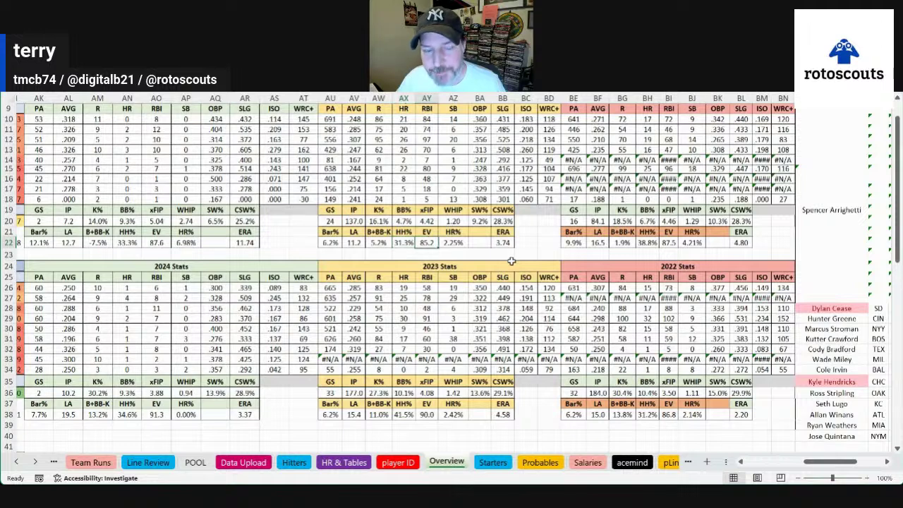
left_click(462, 242)
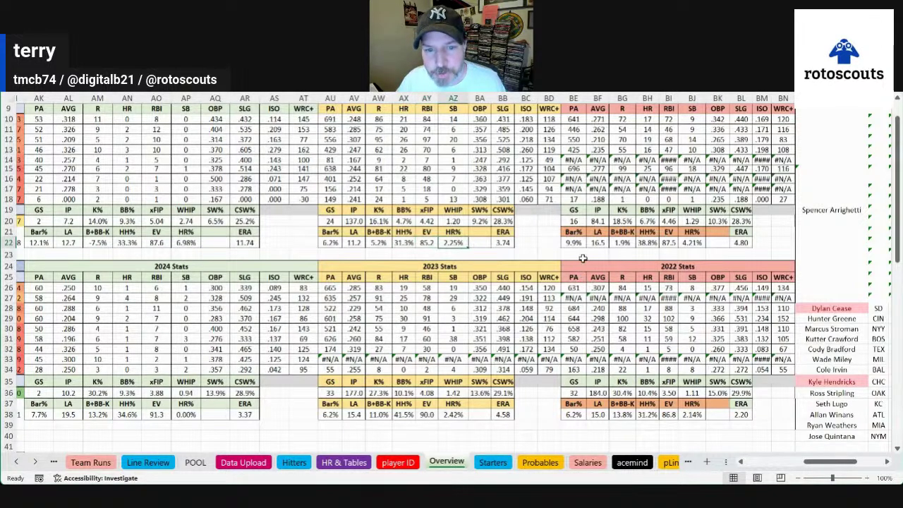
left_click_drag(194, 235, 60, 244)
left_click(156, 242)
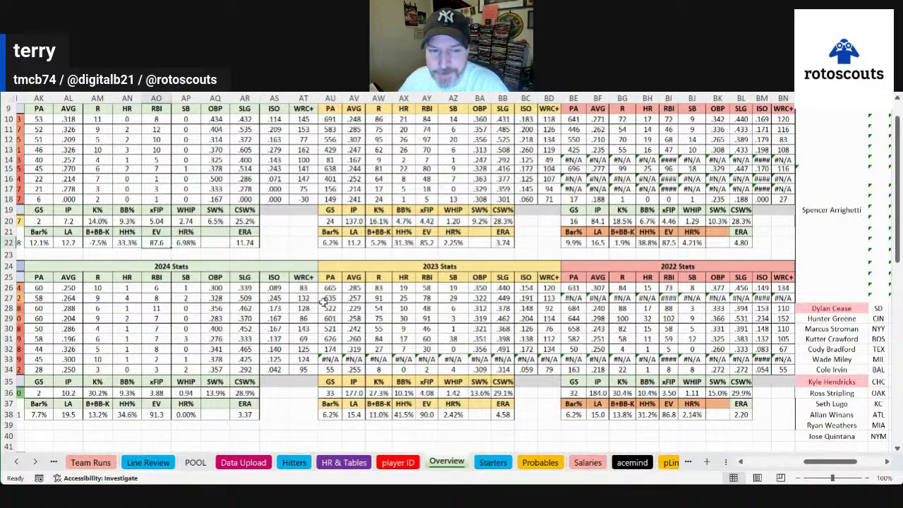
Step: Return to the salary columns and review the Cubs pitcher's FanDuel salary and DraftKings salary with projected points
left_click_drag(843, 461, 810, 462)
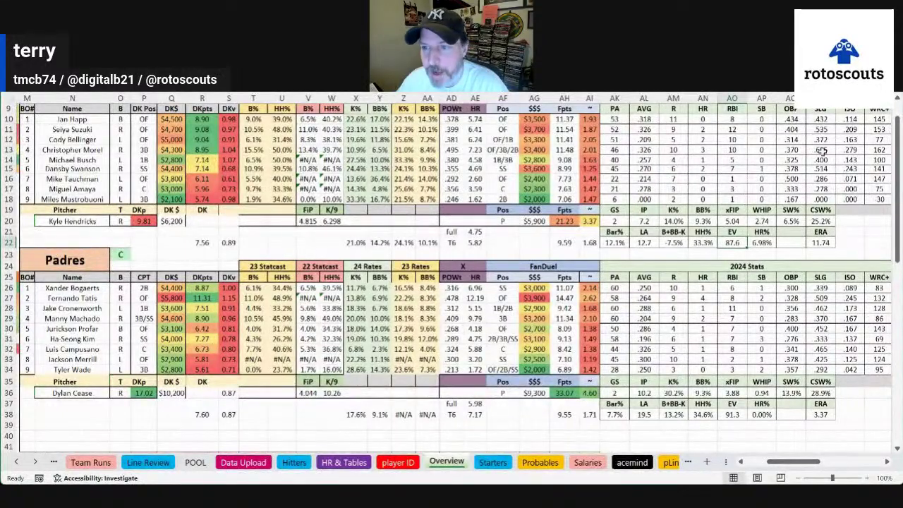
left_click(897, 101)
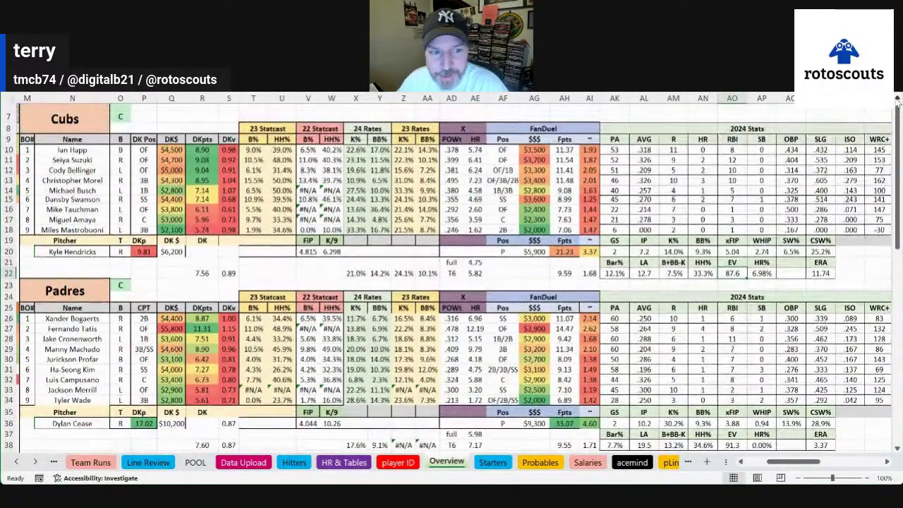
left_click(888, 462)
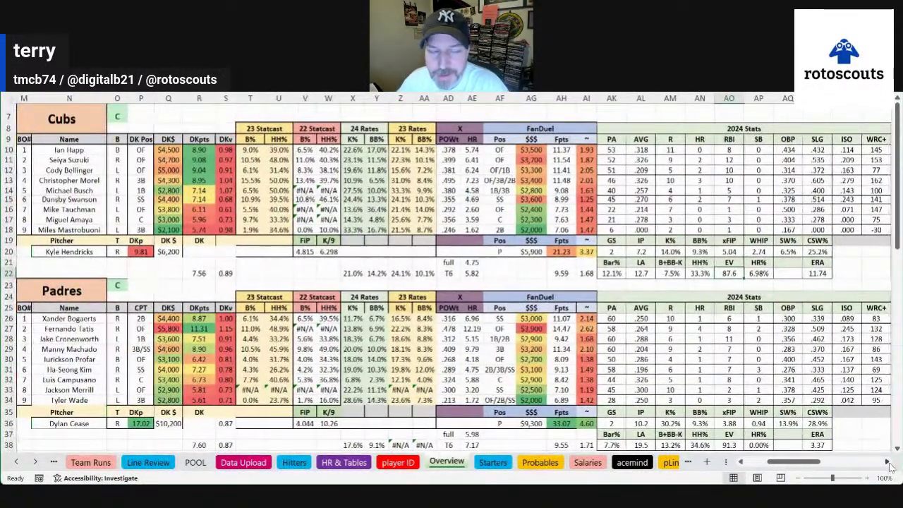
left_click(515, 254)
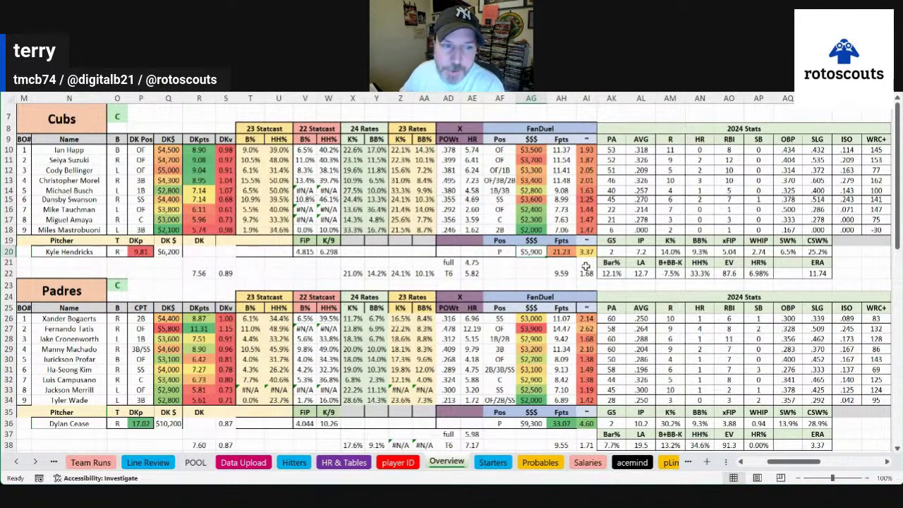
left_click_drag(168, 253, 95, 261)
left_click(352, 262)
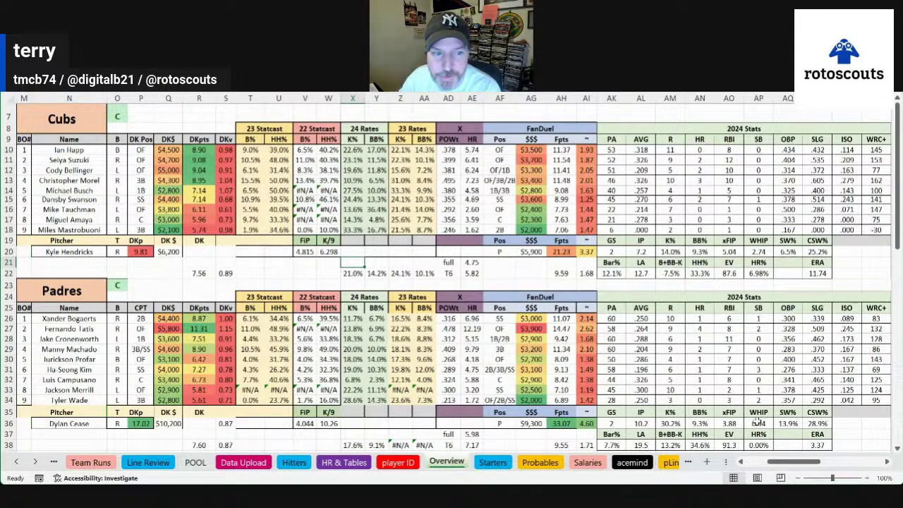
Step: Check the Padres leadoff hitter's DraftKings and FanDuel positions and the second and fourth hitters' projected HR values
left_click(152, 322)
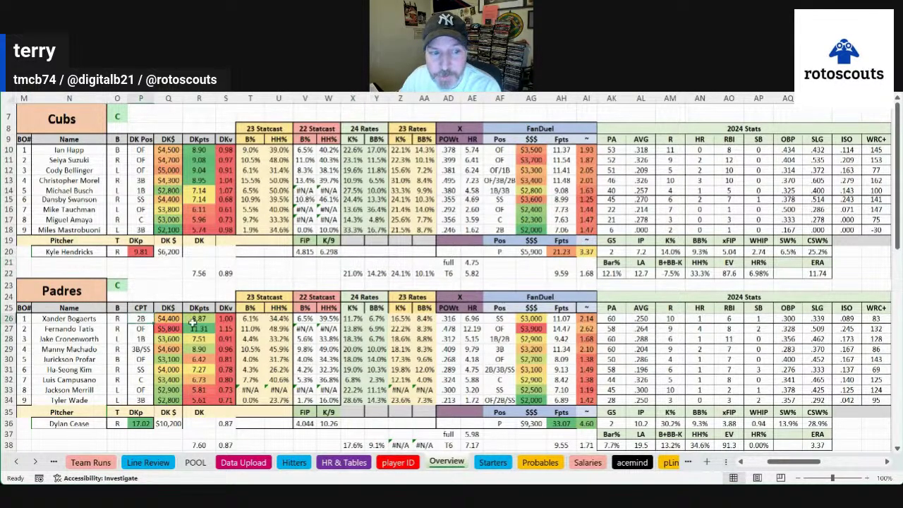
left_click(498, 318)
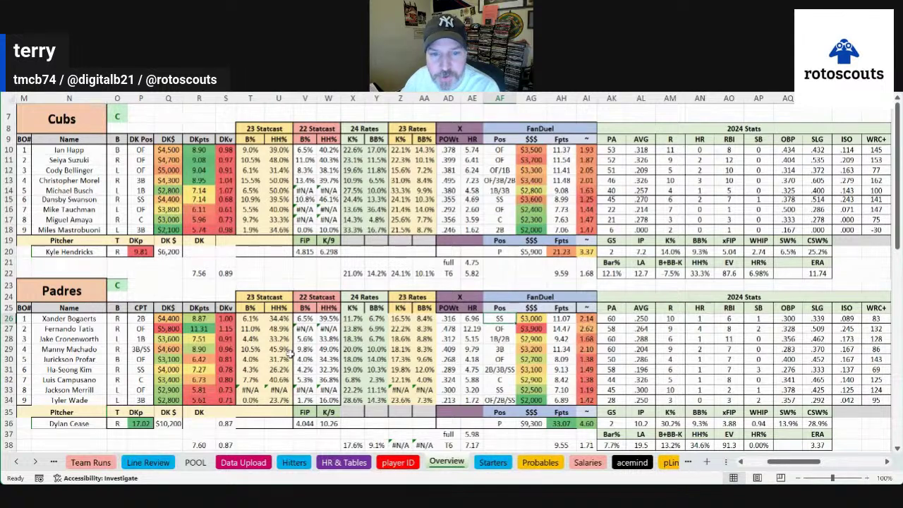
left_click(472, 329)
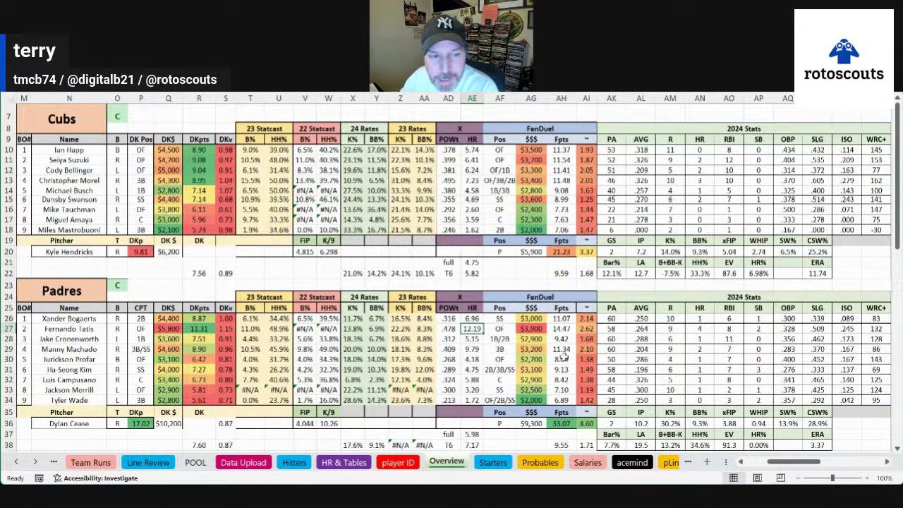
left_click(474, 349)
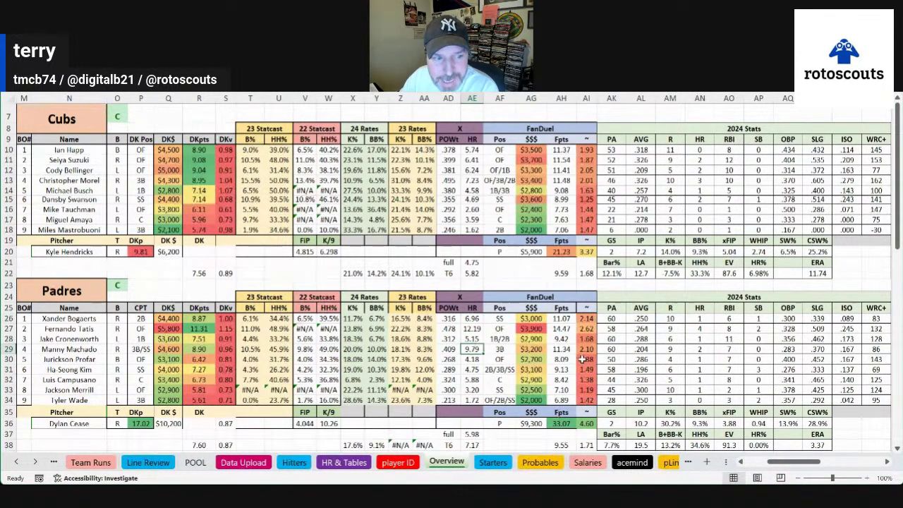
Step: Review the Padres' third hitter's 2024 stats from PA through WRC+
left_click(90, 340)
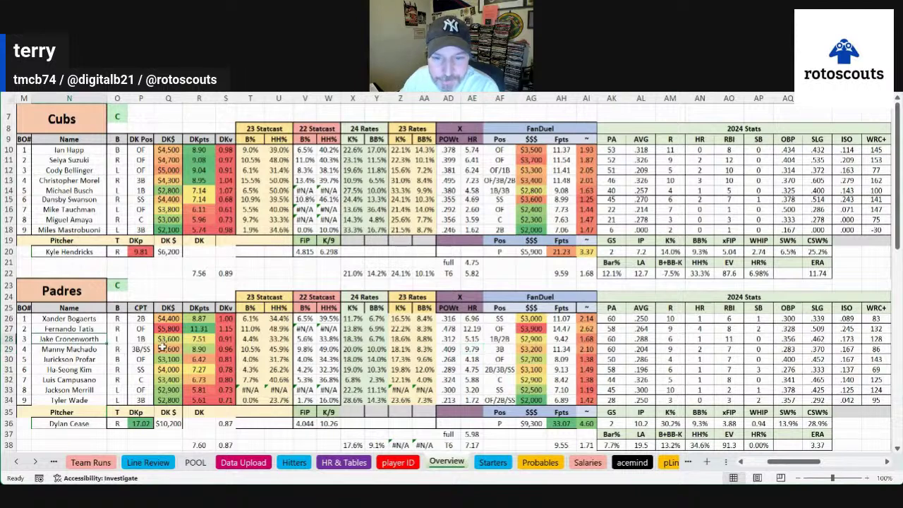
left_click_drag(606, 339, 859, 340)
left_click(871, 333)
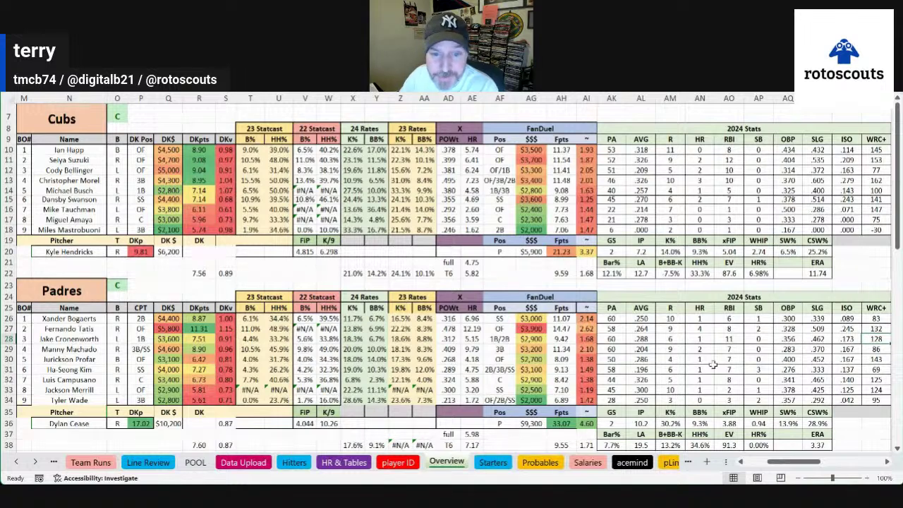
Step: Compare the FanDuel position eligibility of the Padres' first four hitters and the sixth hitter
left_click(497, 319)
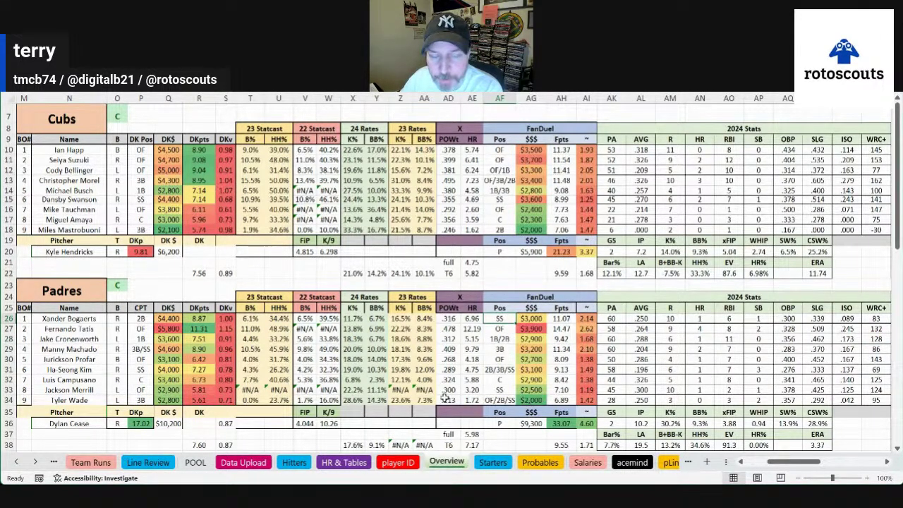
left_click(503, 340)
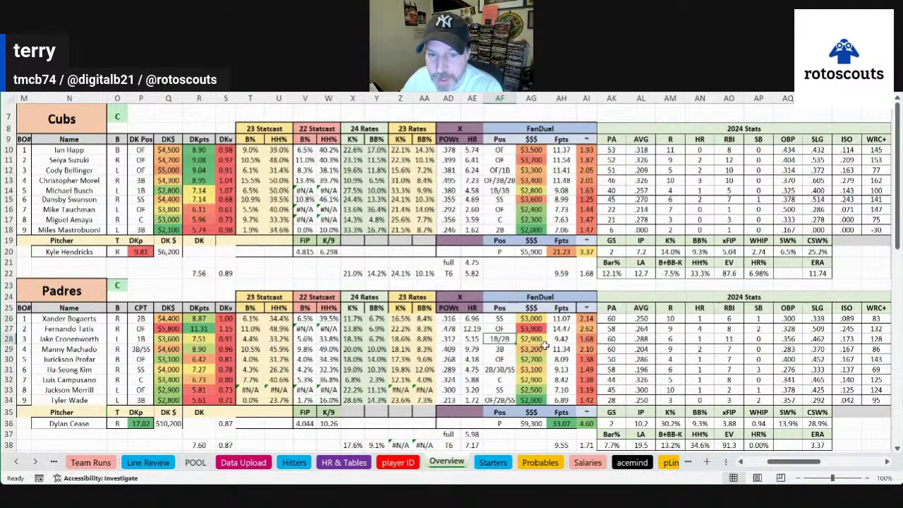
left_click(513, 319)
left_click(510, 330)
left_click(503, 349)
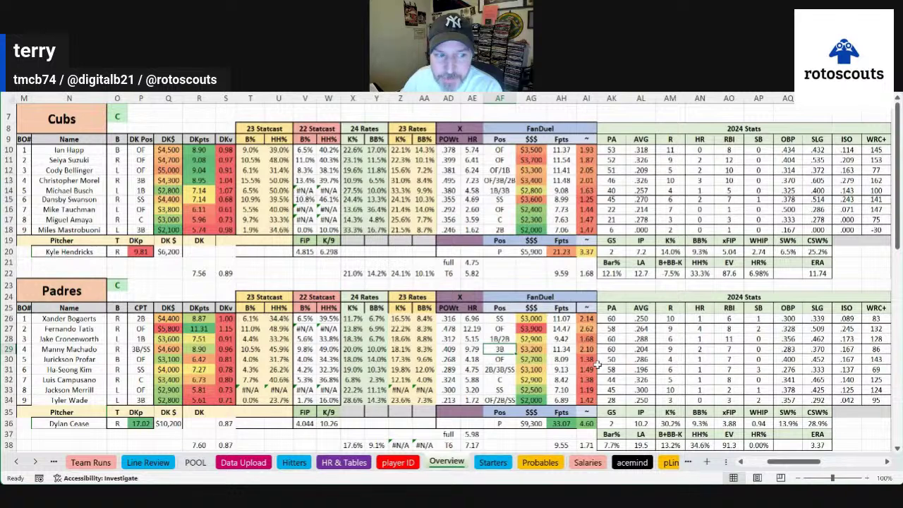
left_click(509, 339)
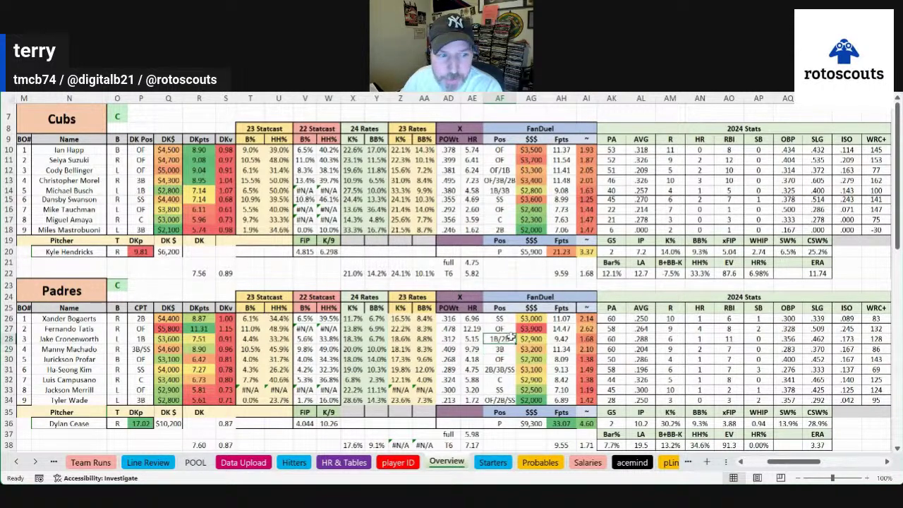
left_click(500, 369)
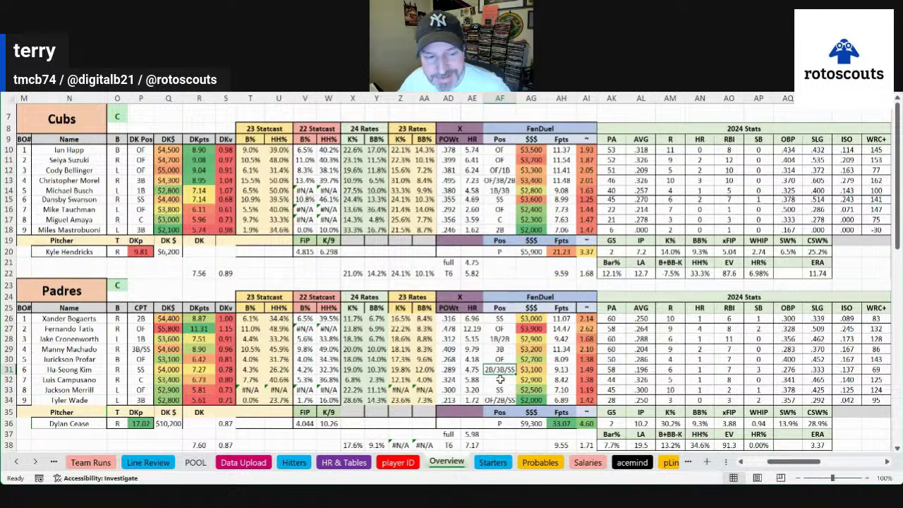
Step: Review the Padres' fifth hitter's 2024 stats from PA through WRC+ and the eighth hitter's 2024 AVG
left_click_drag(604, 359, 846, 359)
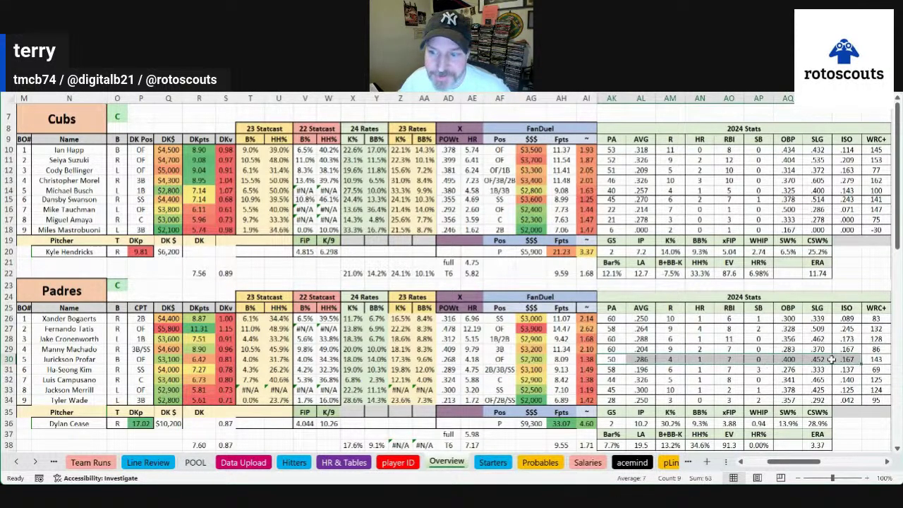
left_click(882, 359)
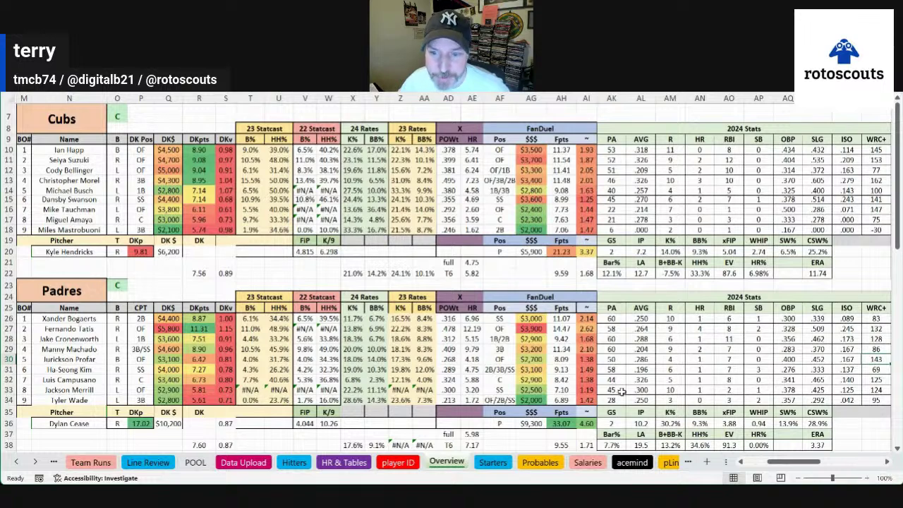
left_click_drag(642, 359, 873, 359)
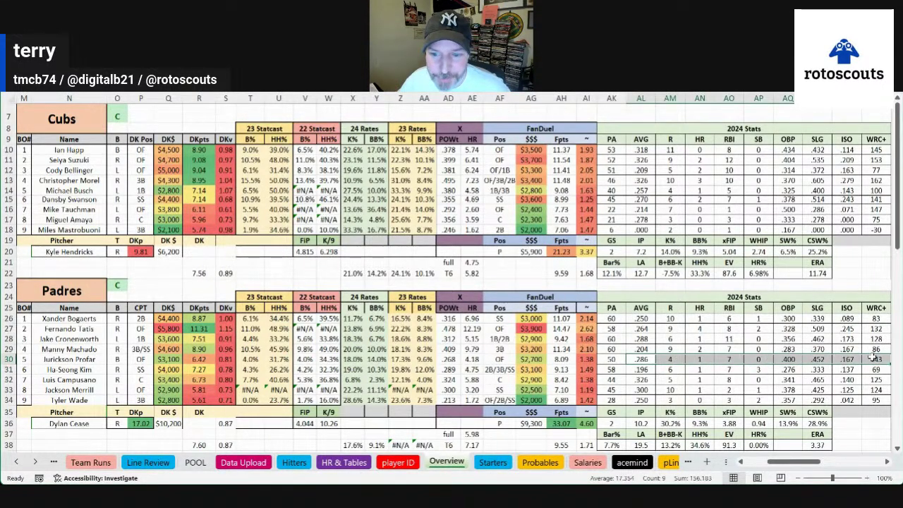
left_click(640, 360)
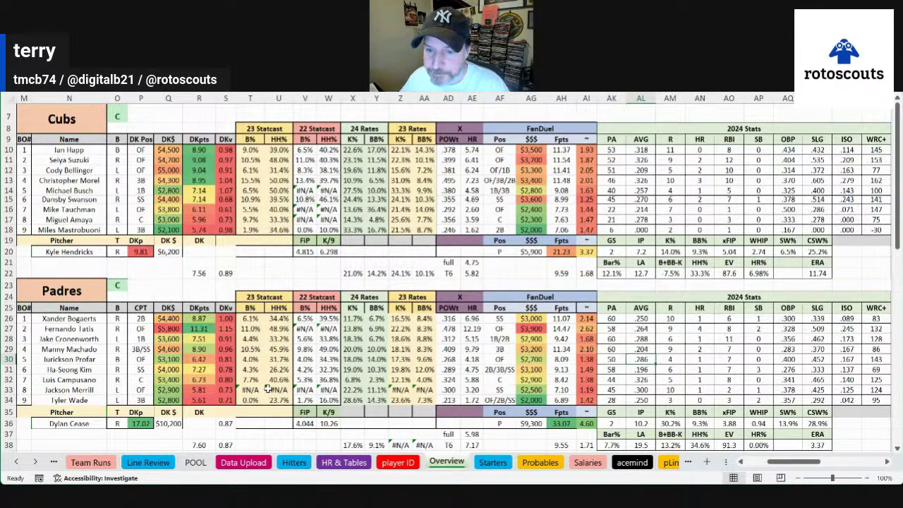
left_click(647, 382)
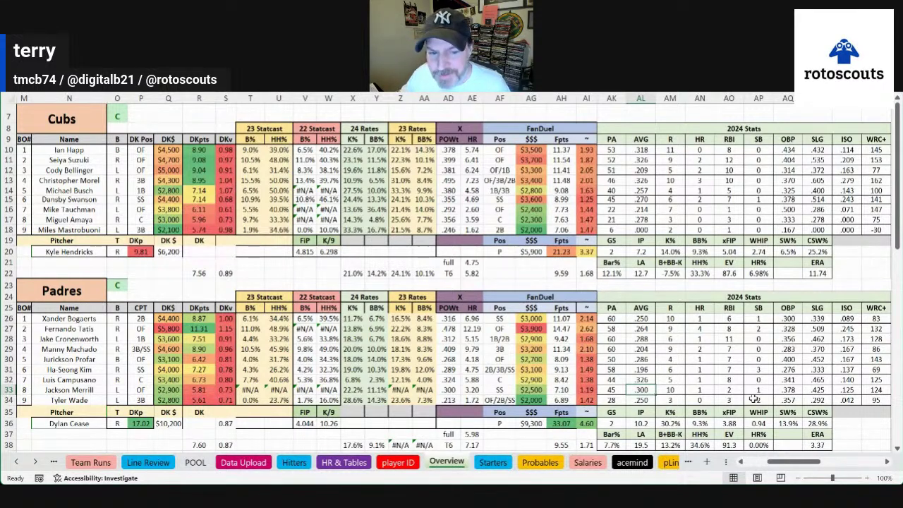
Step: Check the FanDuel salaries of the Padres' ninth hitter and first four hitters, and total those of the first four
left_click(539, 399)
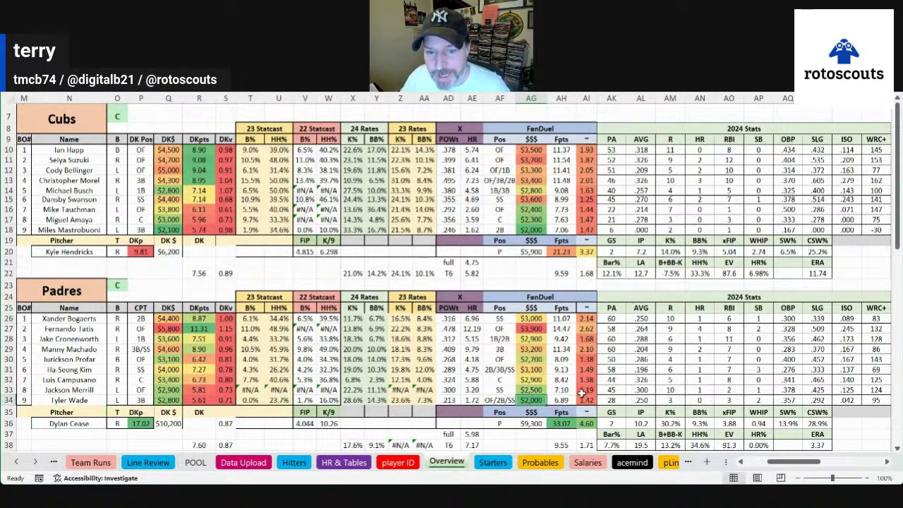
left_click(534, 329)
left_click(536, 340)
left_click(529, 349)
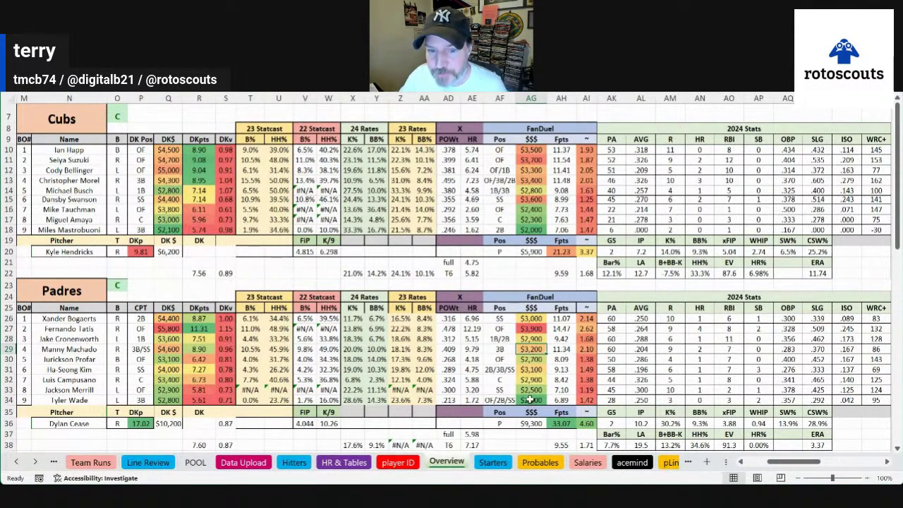
left_click(530, 319)
left_click_drag(531, 319, 531, 349)
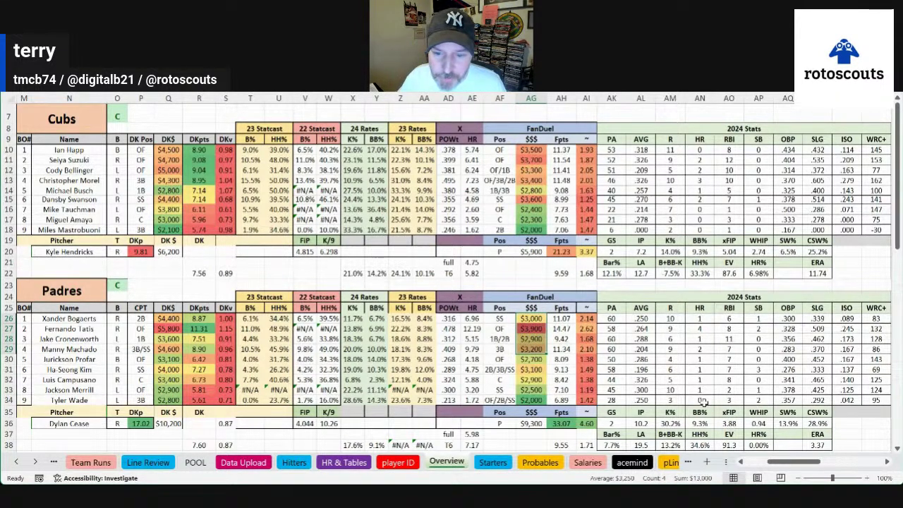
Step: Total the FanDuel salaries of the Padres' first, second, fourth and sixth hitters, and swap the sixth for the ninth
left_click_drag(530, 319, 531, 328)
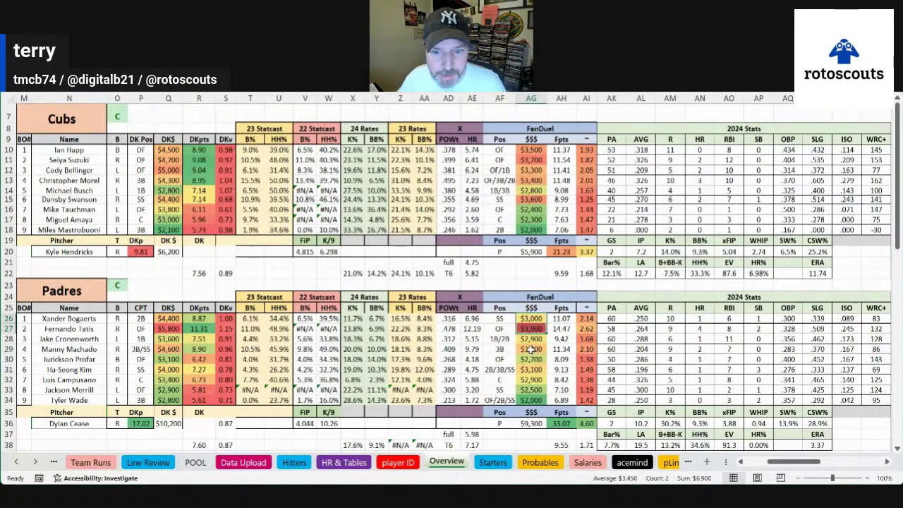
left_click(532, 349, "ctrl")
left_click(524, 369, "ctrl")
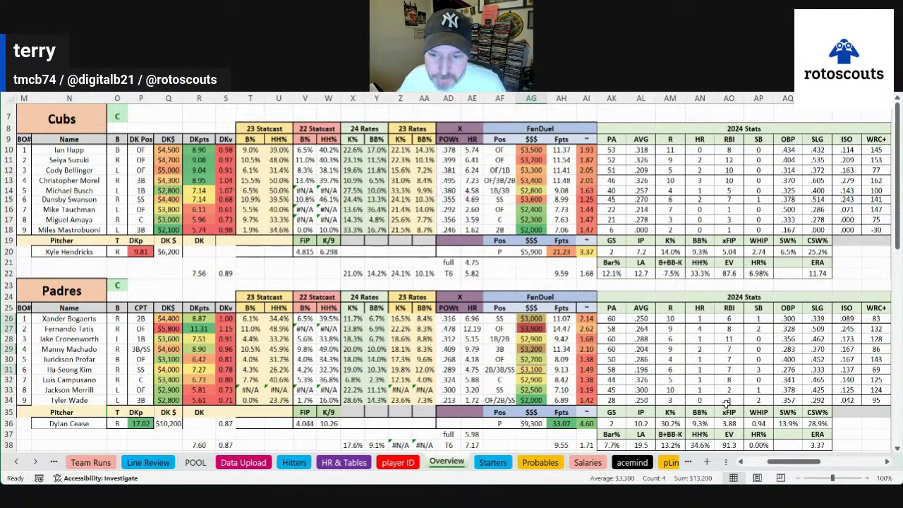
left_click(529, 369, "ctrl")
left_click(536, 400, "ctrl")
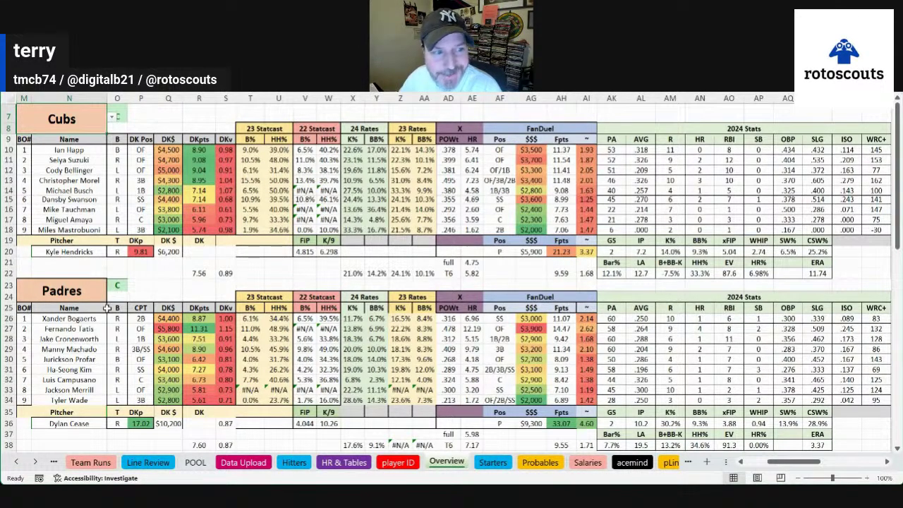
Step: Switch the overview from the Cubs matchup to the Marlins matchup
left_click(206, 262)
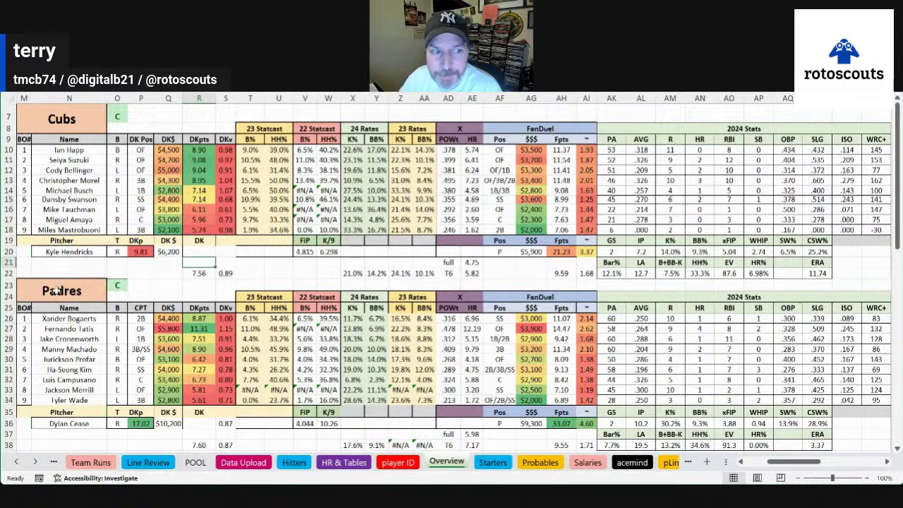
left_click(73, 258)
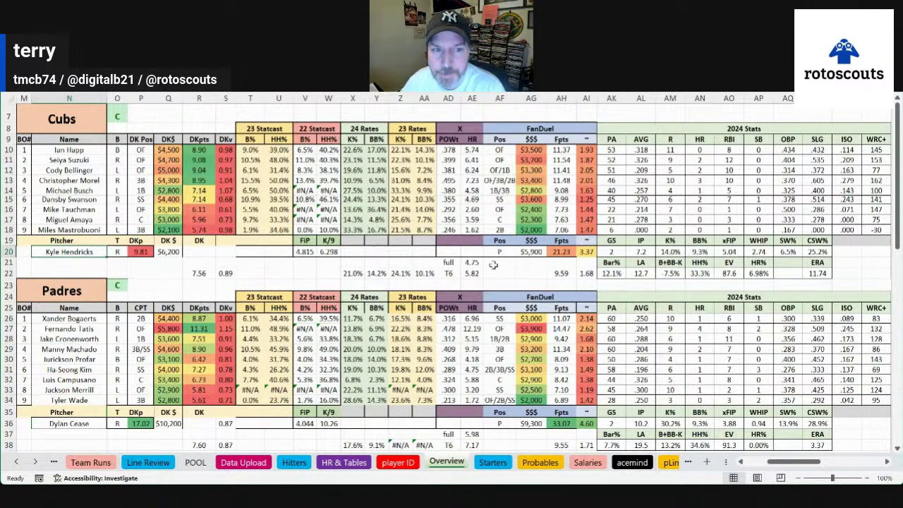
left_click(103, 118)
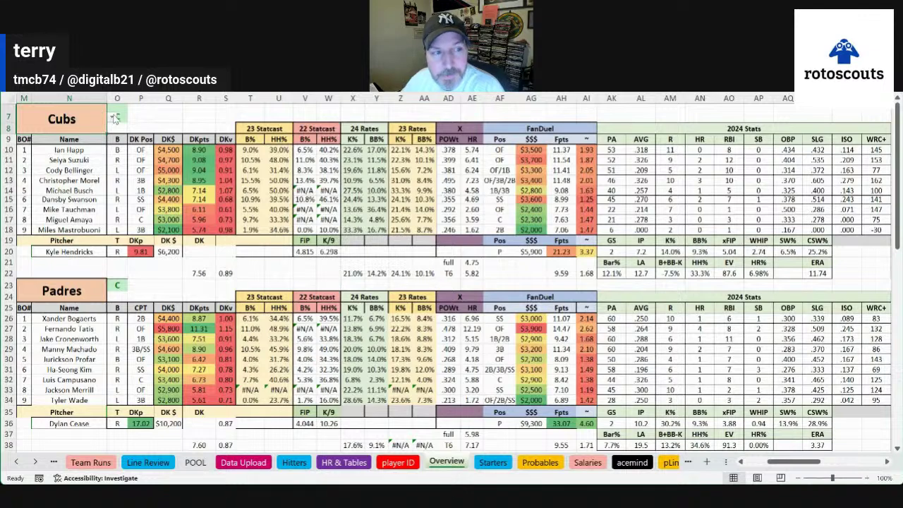
type("Marlins")
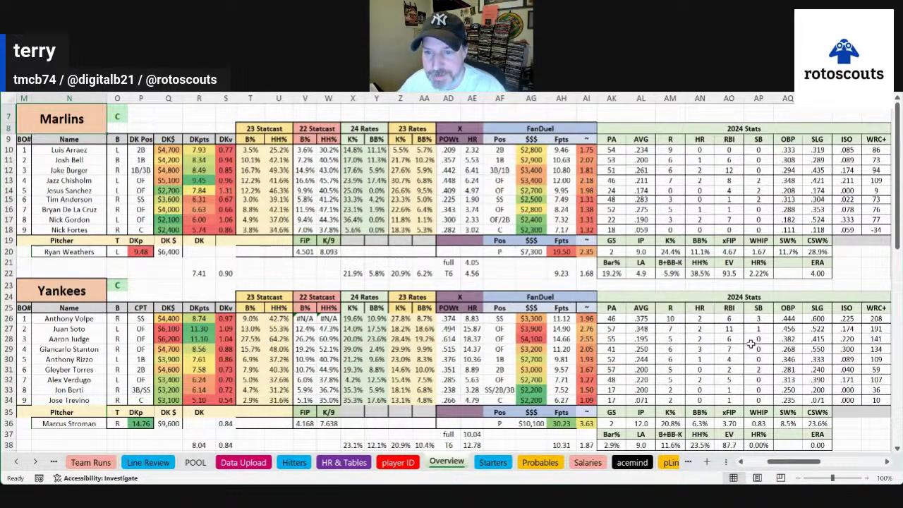
Step: Check the Marlins pitcher's 2024 BB%, xFIP and ERA
left_click(699, 252)
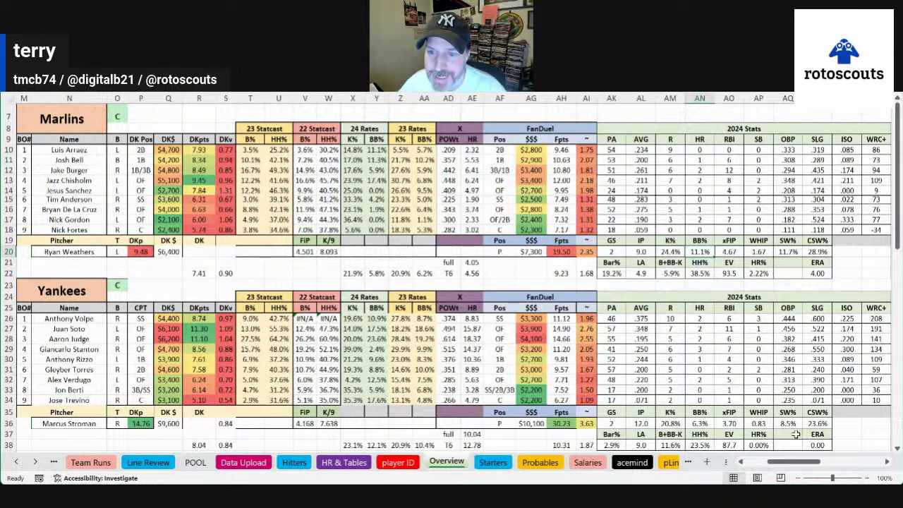
key("Right")
left_click(818, 274)
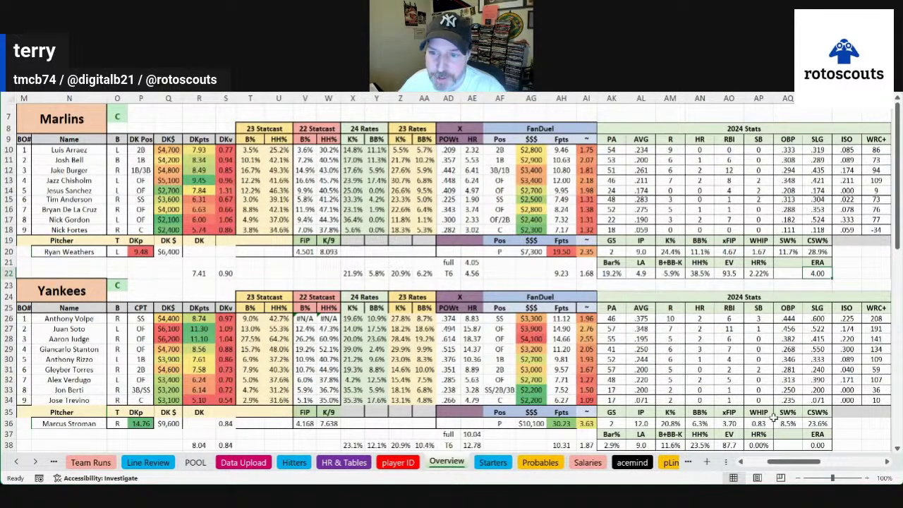
Step: Review the Marlins pitcher's 2024 stats from Bar% through EV, rechecking LA, Bar% and EV individually
left_click_drag(611, 273, 727, 273)
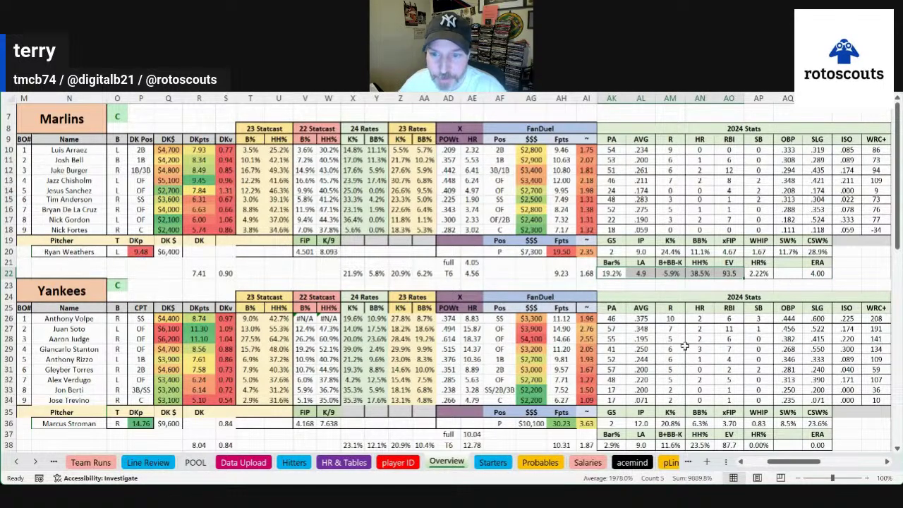
key("shift+Left")
key("shift+Left")
key("shift+Left")
key("shift+Left")
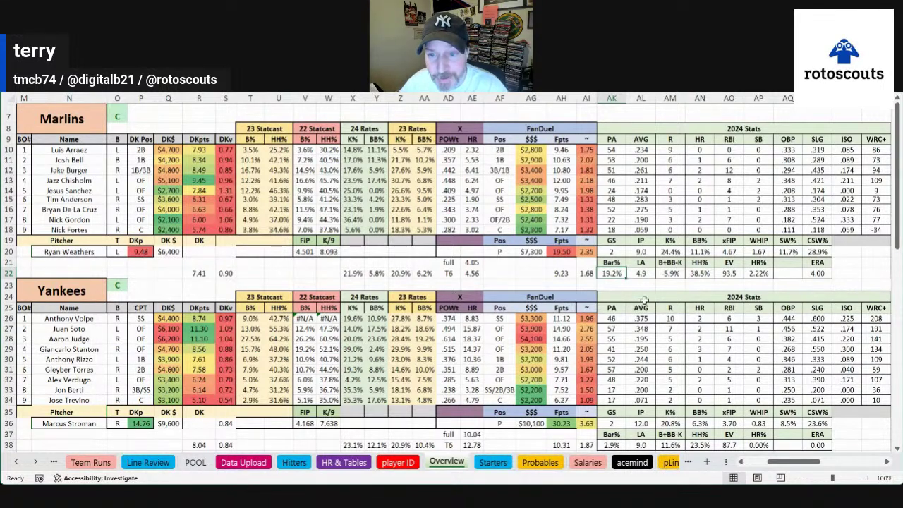
key("Right")
key("Right")
key("Right")
key("Right")
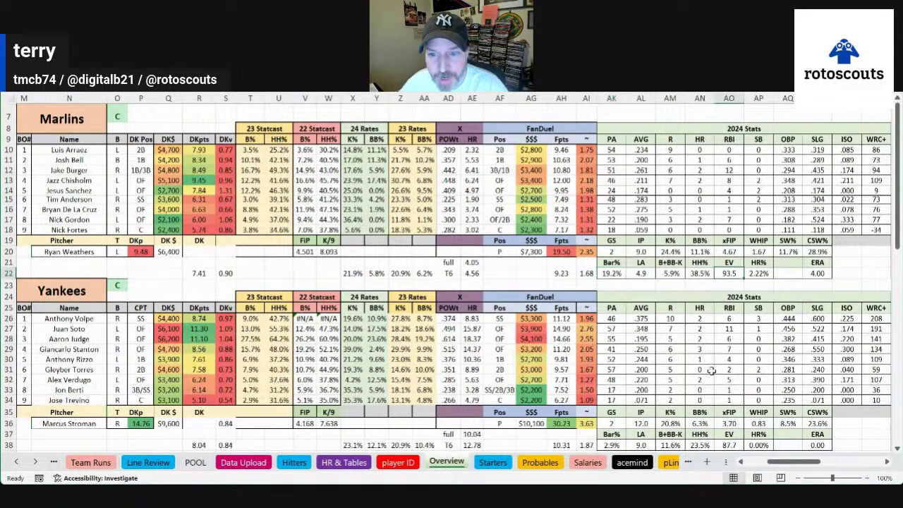
left_click(645, 276)
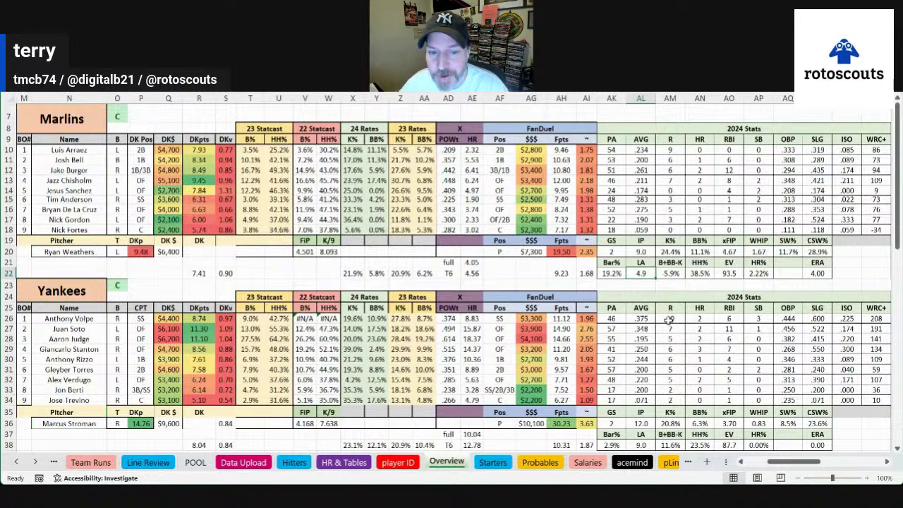
left_click(612, 278)
left_click(731, 272)
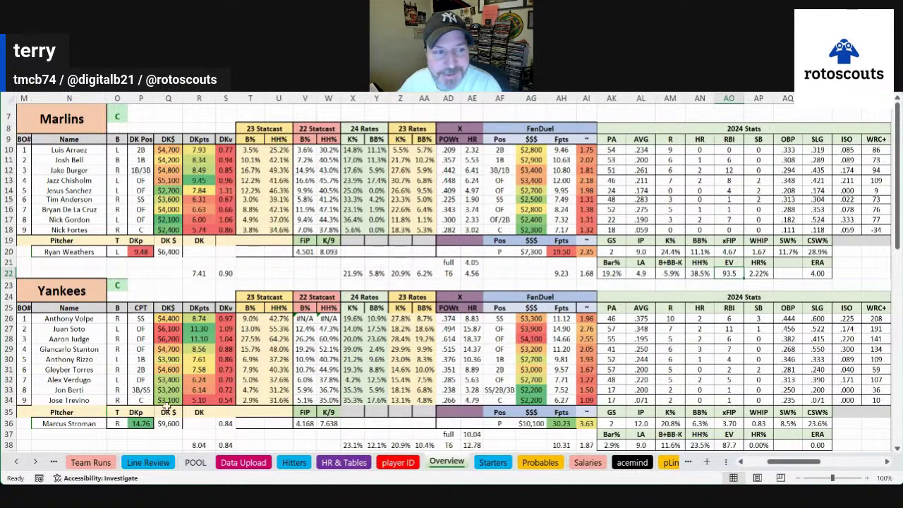
Step: Review the Marlins pitcher's 2023 EV, ERA, K% and BB%
left_click_drag(812, 462, 836, 464)
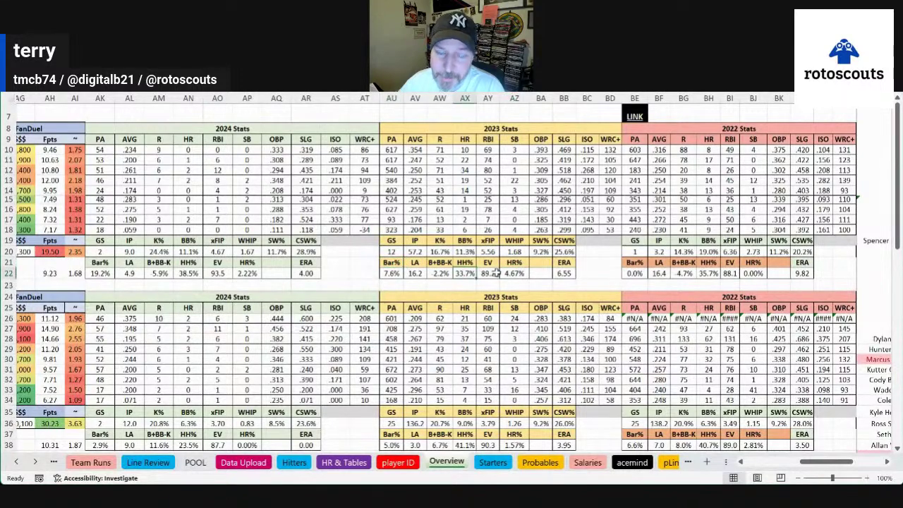
left_click(488, 273)
left_click(563, 275)
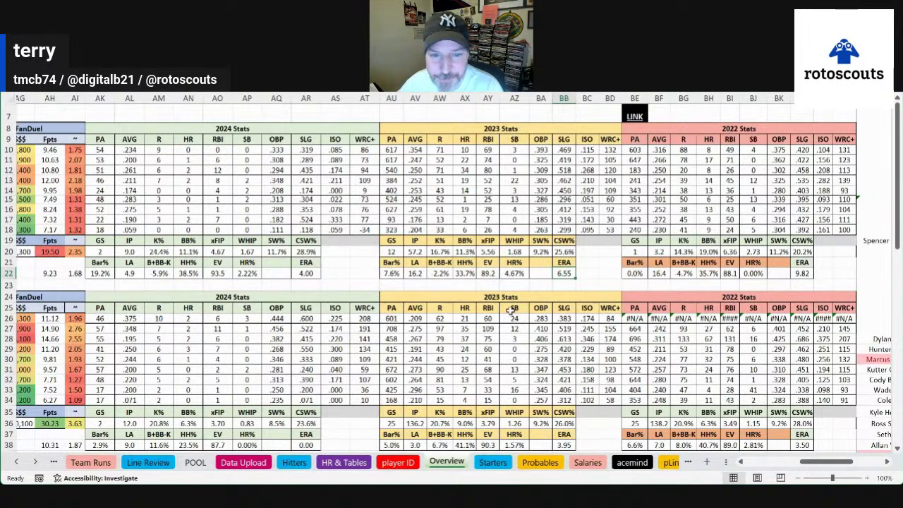
left_click(439, 251)
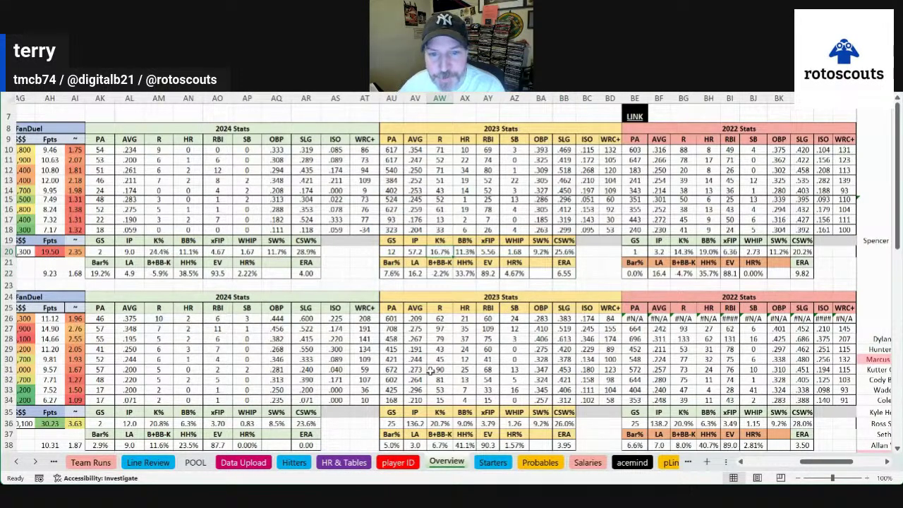
left_click(473, 251)
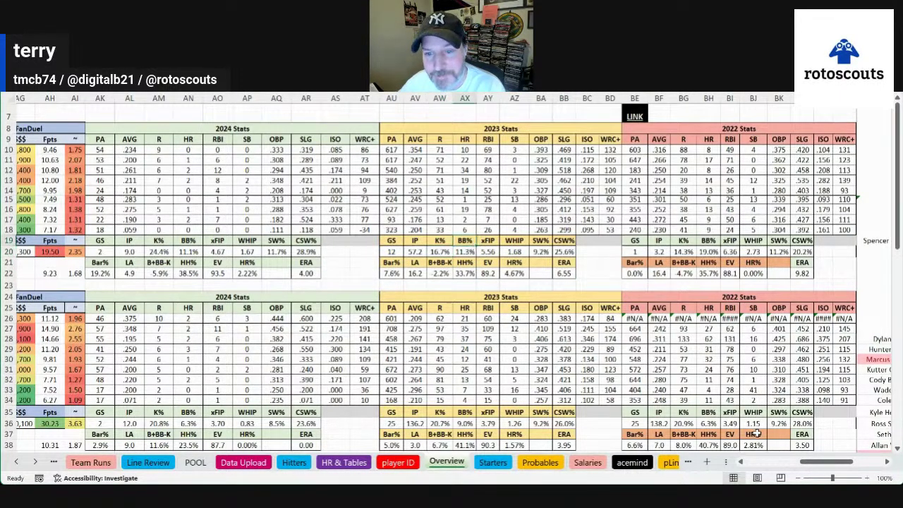
Step: Review the Marlins pitcher's 2022 stats from IP through CSW%, and return to the salary columns
left_click_drag(661, 251, 818, 251)
left_click(778, 283)
left_click_drag(826, 466, 797, 465)
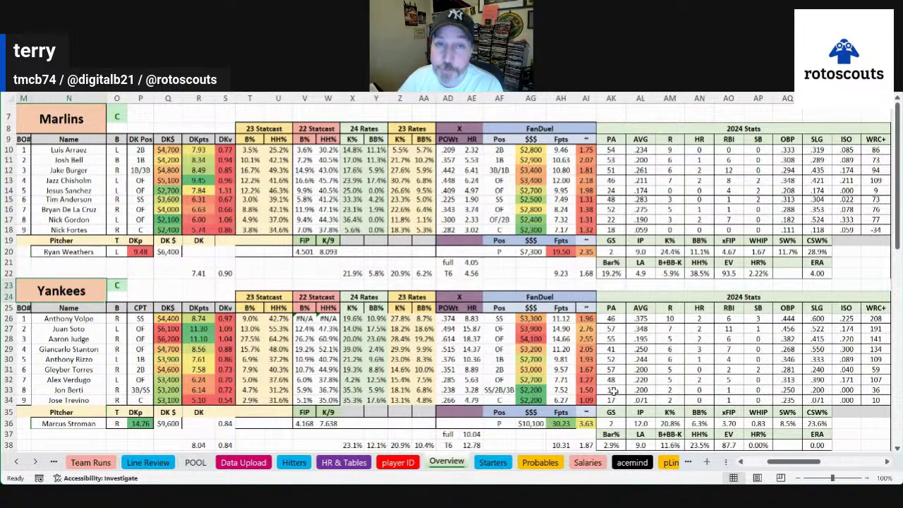
Step: Check the Yankees leadoff hitter's 2024 OBP, and review the second and third hitters with the third's DraftKings salary
left_click(788, 319)
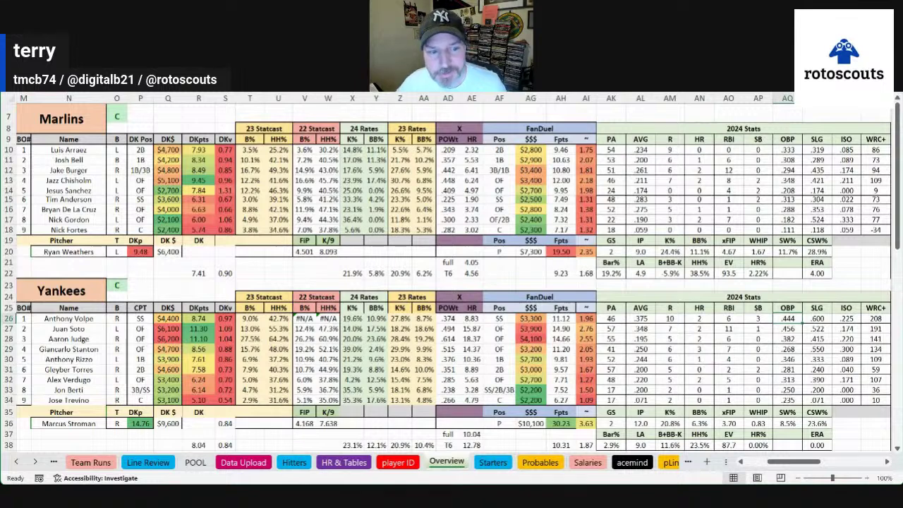
left_click(93, 322)
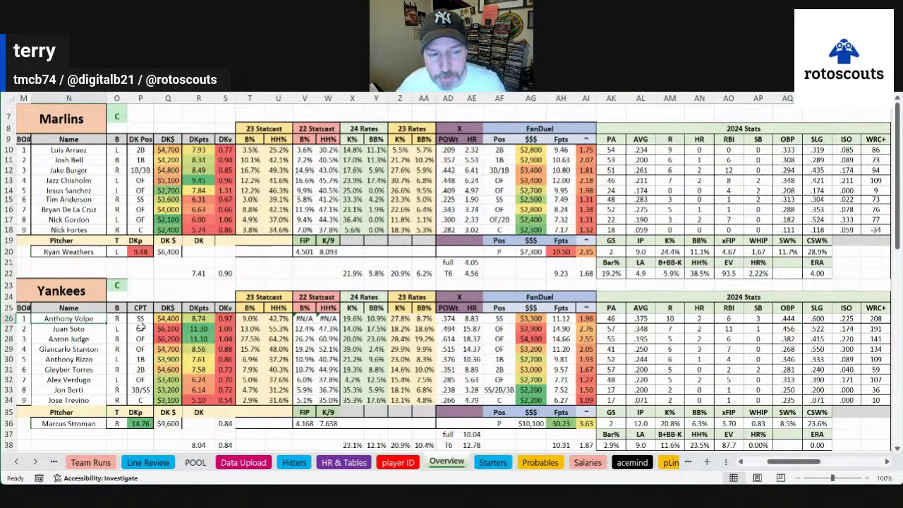
left_click(83, 329)
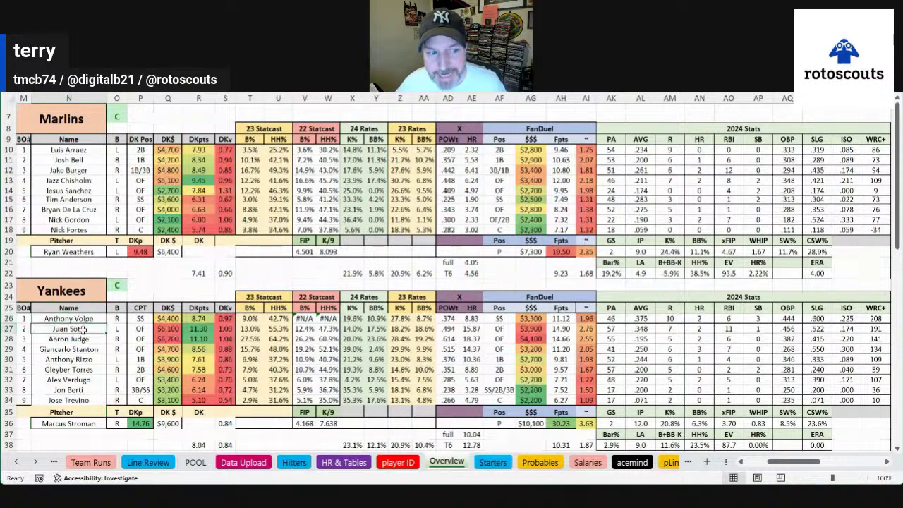
left_click_drag(83, 329, 83, 337)
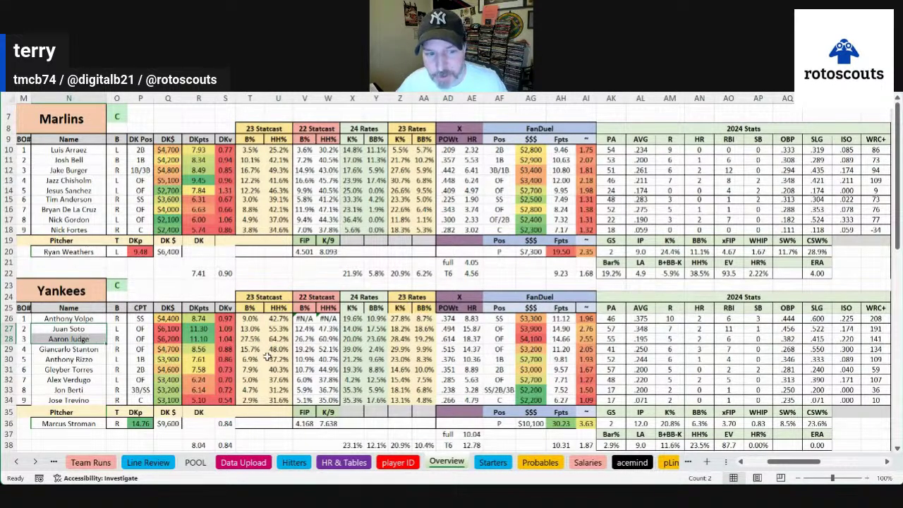
left_click(177, 338)
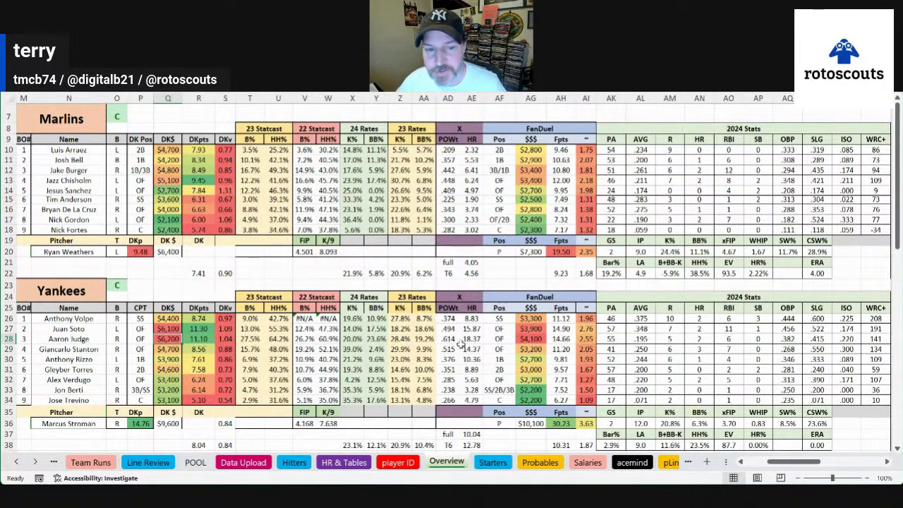
Step: Compare the Yankees' second through fifth hitters as a stack, focusing on the third hitter
left_click(88, 329)
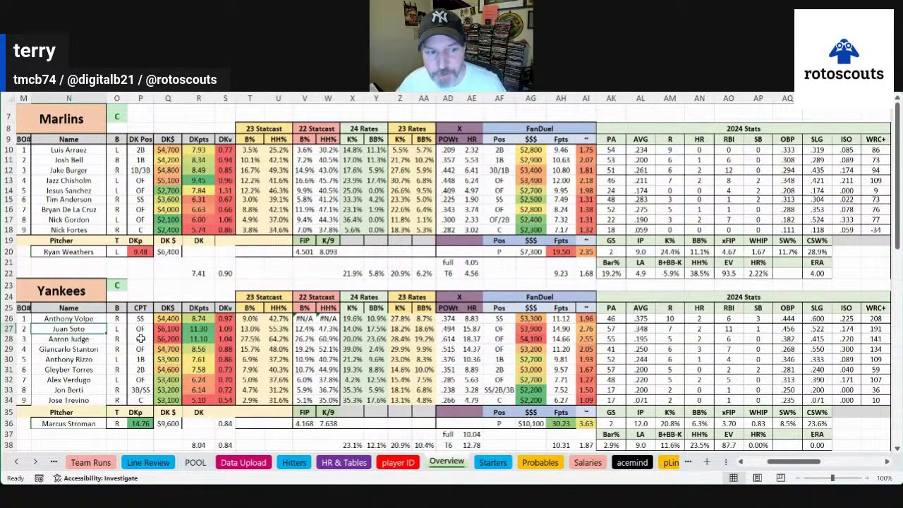
left_click(86, 346)
left_click_drag(83, 328, 76, 355)
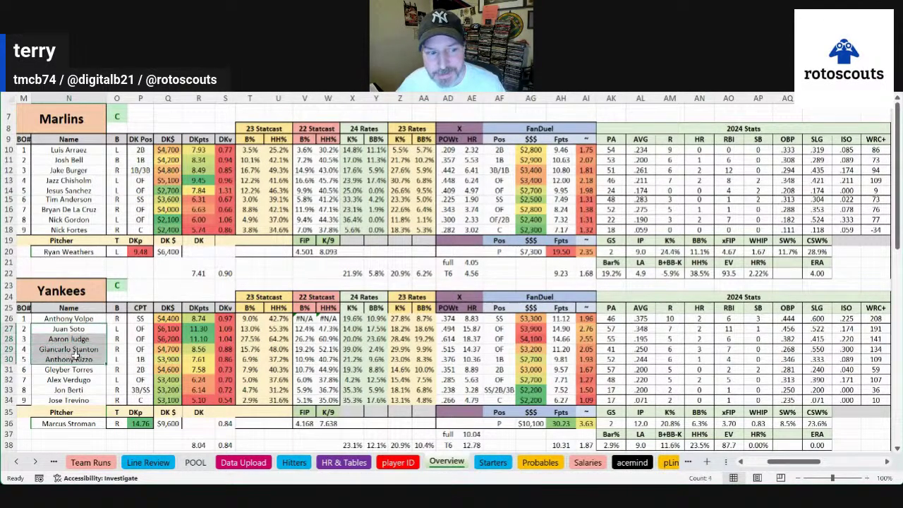
left_click(81, 338)
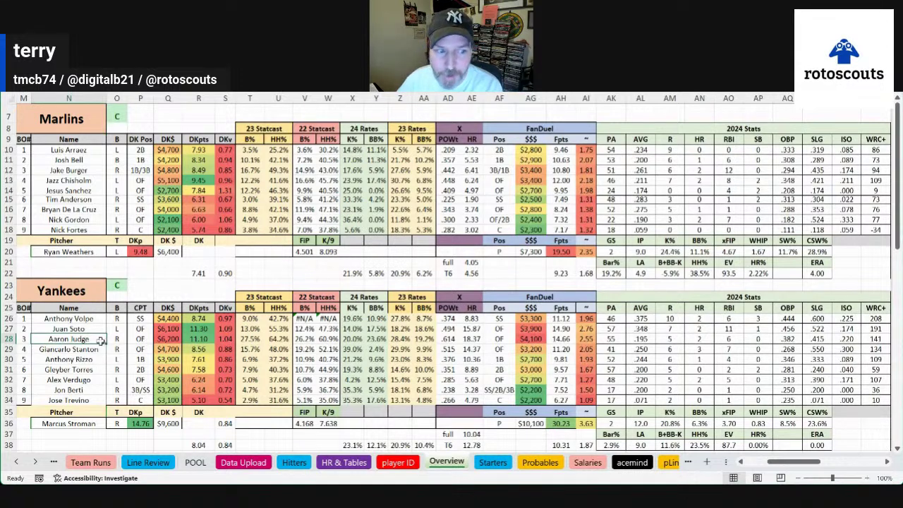
Step: Compare the Yankees leadoff hitter's FanDuel and DraftKings salaries, and check the fourth hitter's 2024 K% and BB%
left_click_drag(104, 321, 540, 318)
left_click(540, 318)
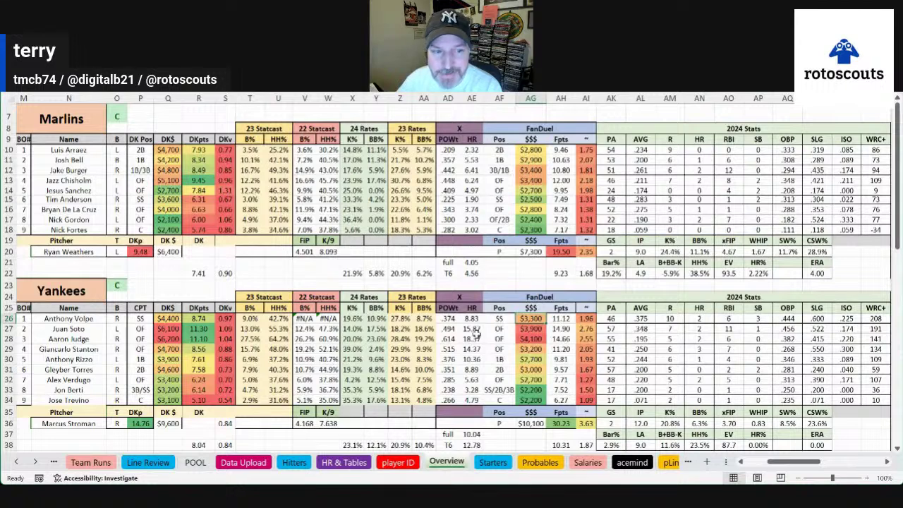
left_click(178, 318)
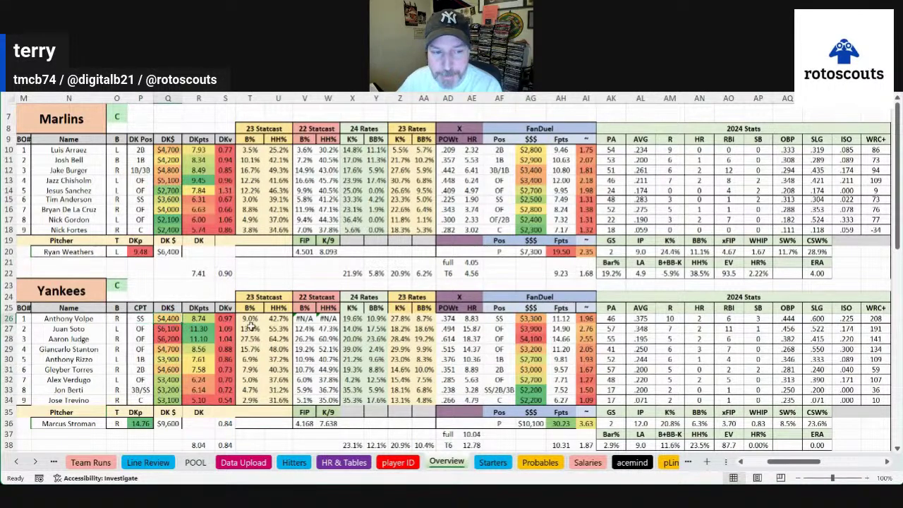
left_click(539, 317)
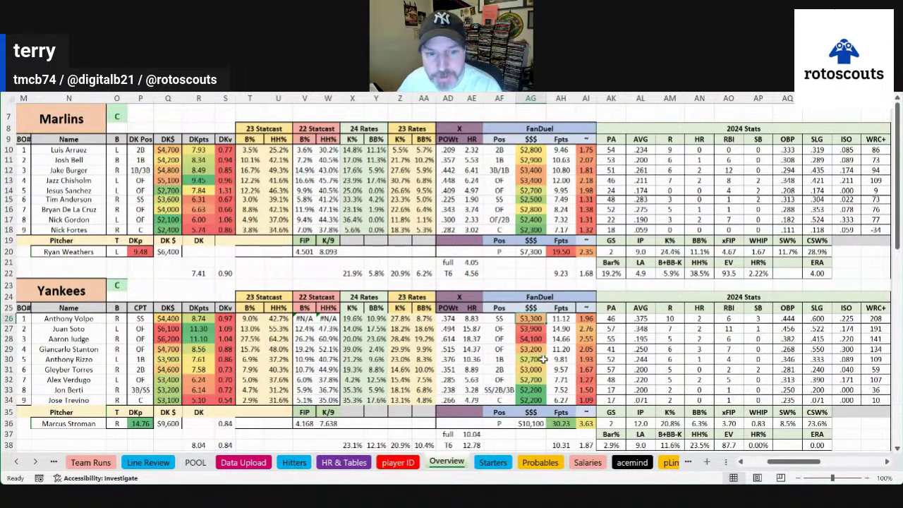
left_click(355, 349)
left_click(376, 349)
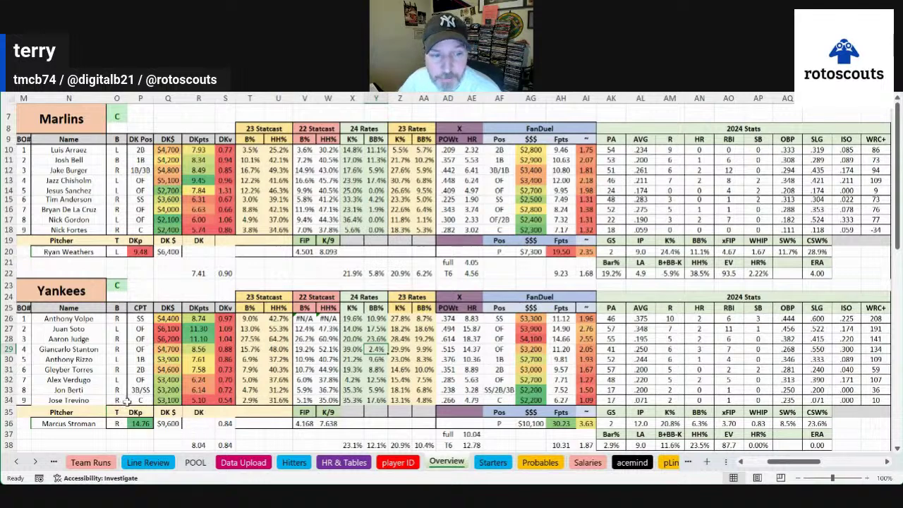
Step: Review the Yankees eighth hitter's DraftKings line and FanDuel salary, and compare his FanDuel positions with the sixth and ninth hitters'
left_click_drag(138, 390, 227, 389)
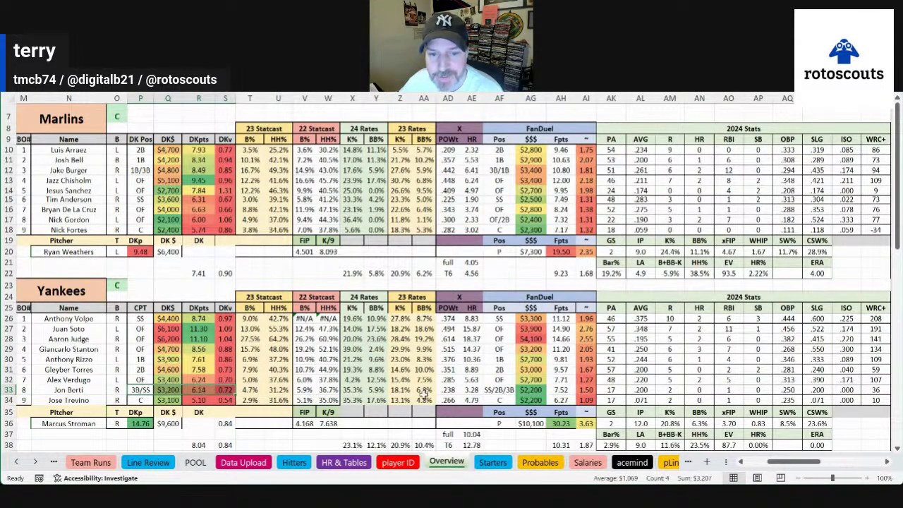
left_click(531, 390)
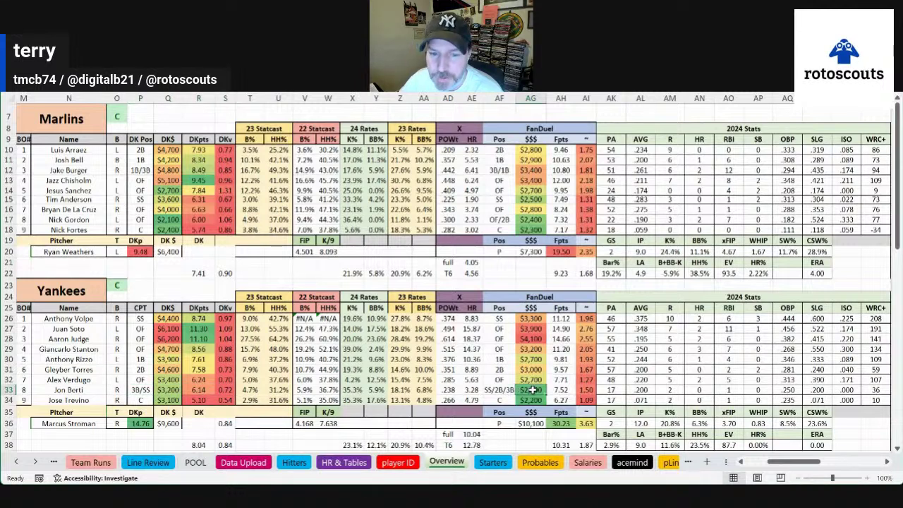
left_click(498, 390)
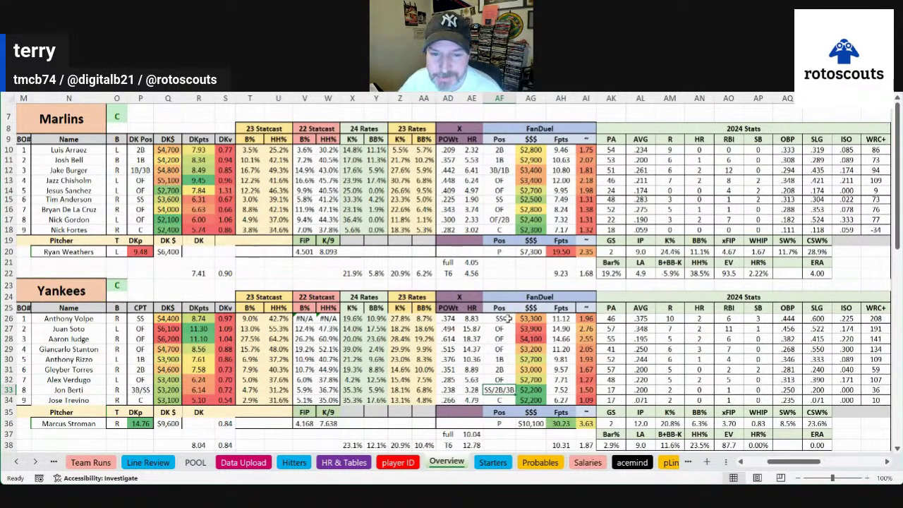
left_click(515, 365)
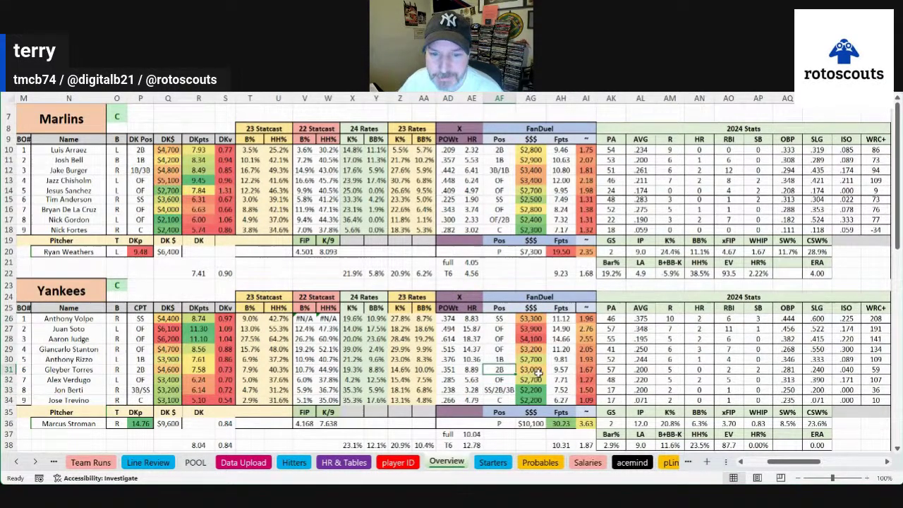
left_click(499, 398)
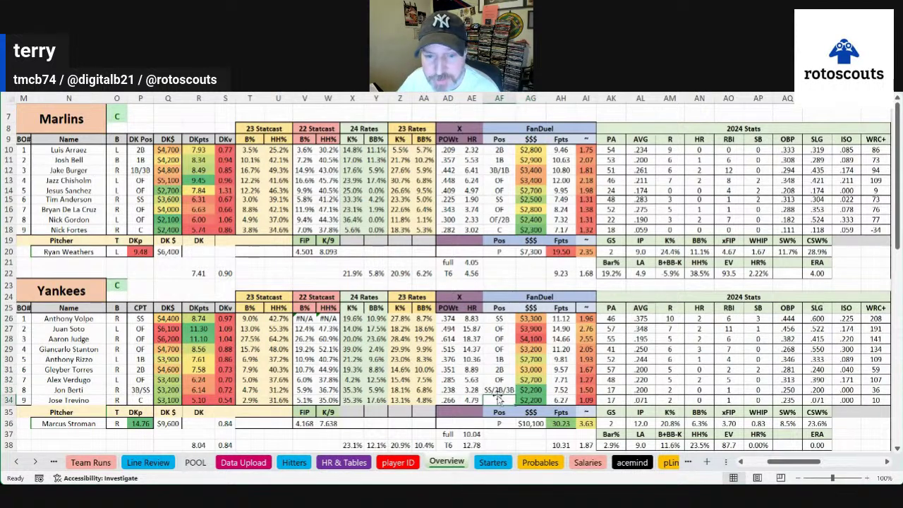
left_click(499, 369)
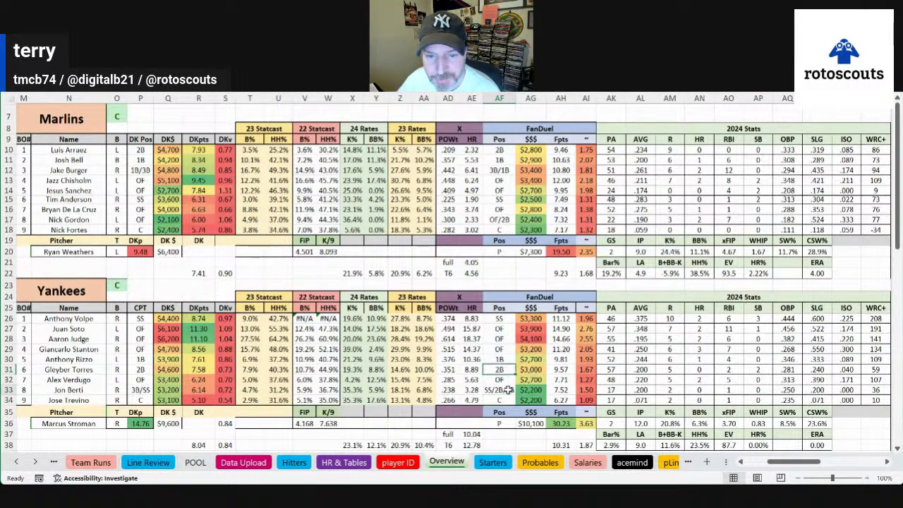
left_click(530, 389)
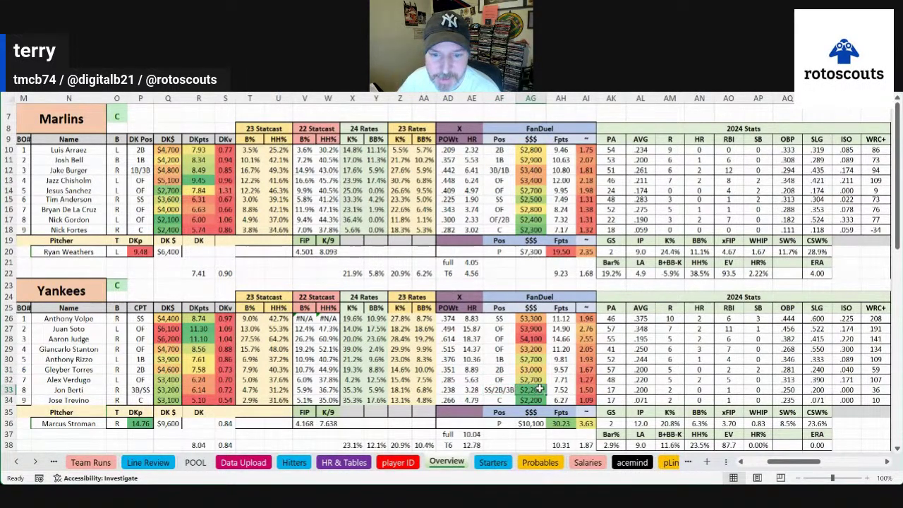
Step: Total the FanDuel salaries of the Yankees' first four hitters, and look at the fourth and ninth hitters
left_click_drag(536, 318, 536, 353)
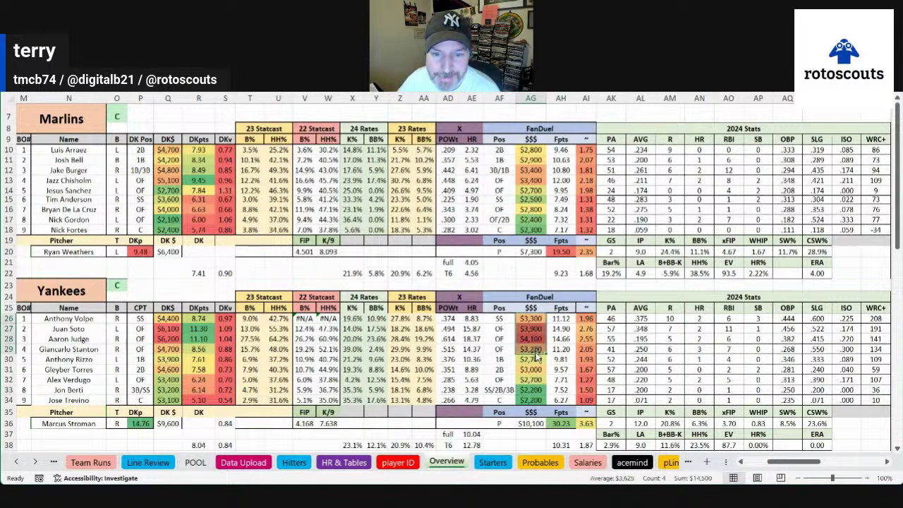
left_click(536, 347)
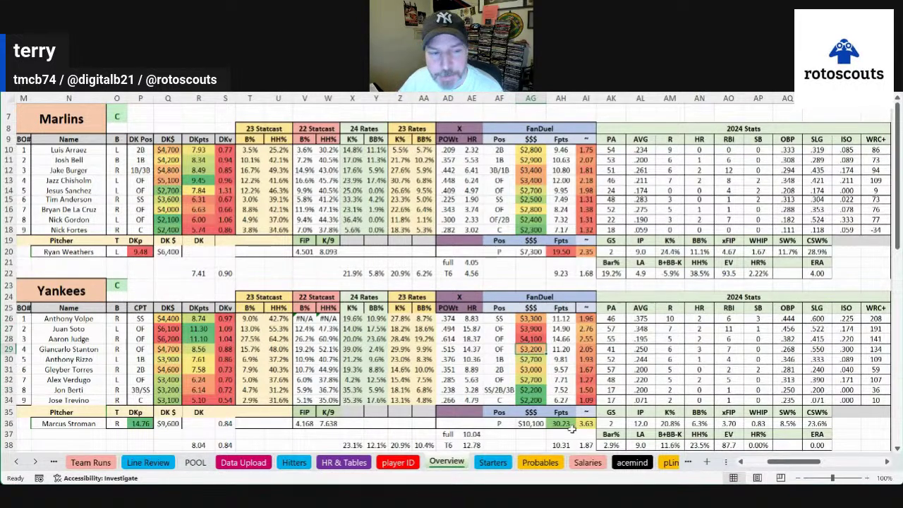
left_click(80, 399)
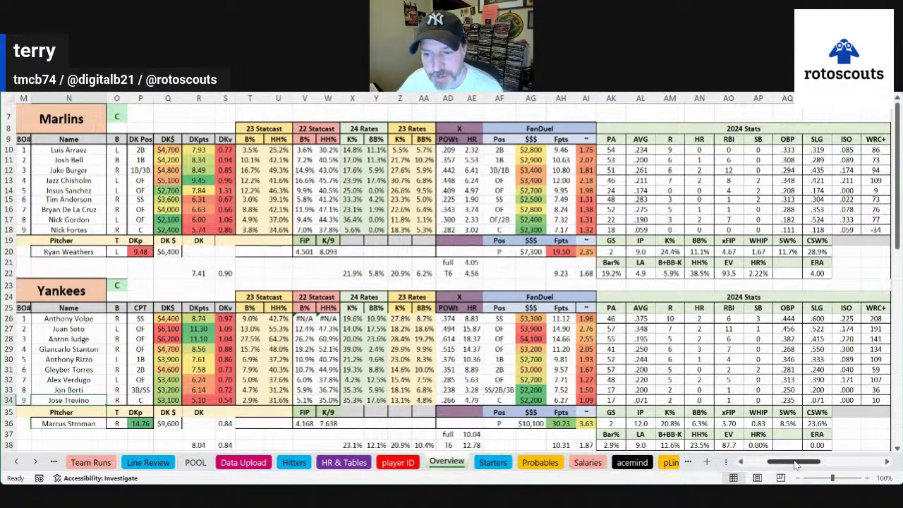
Step: Check the Yankees eighth hitter's stolen bases in the 2023 and 2022 stats
left_click_drag(794, 462, 821, 464)
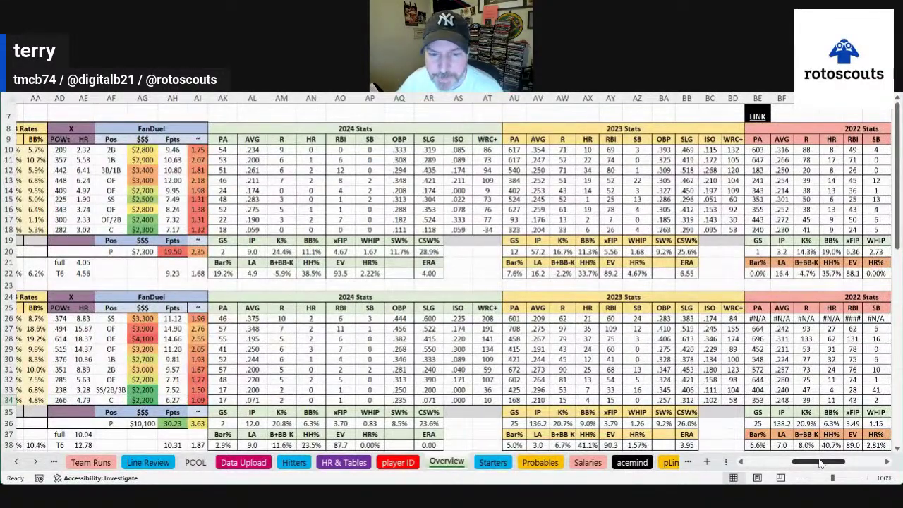
scroll(644, 399, "right", 5)
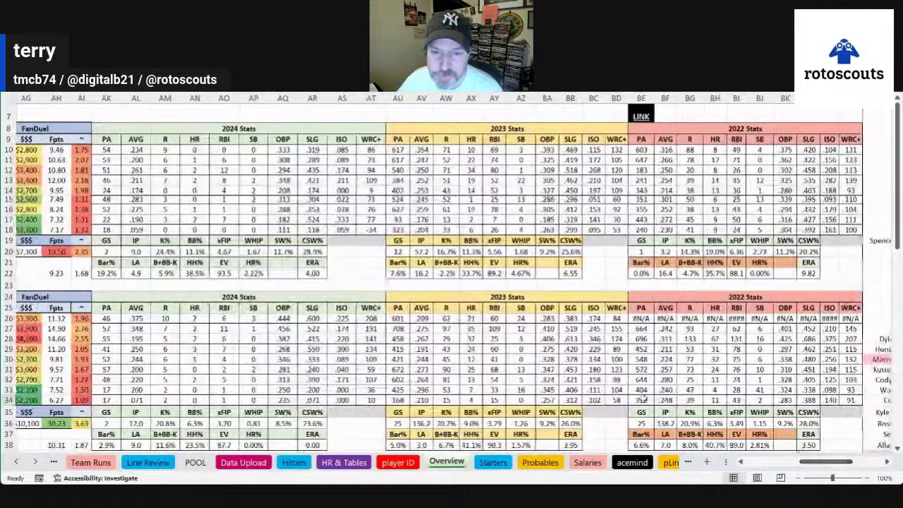
left_click(524, 389)
left_click(766, 390)
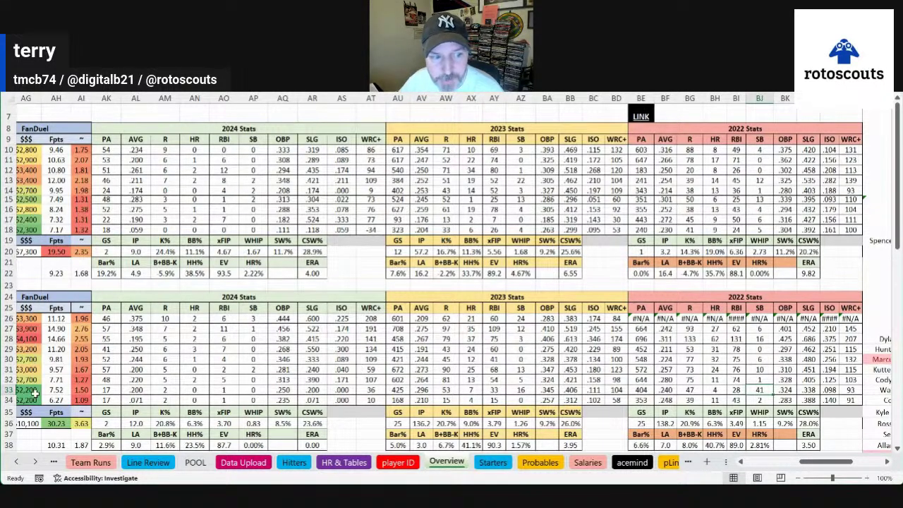
Step: Total the FanDuel salaries of the Yankees' second through fourth hitters, including a combination with the eighth hitter
left_click_drag(28, 329, 32, 349)
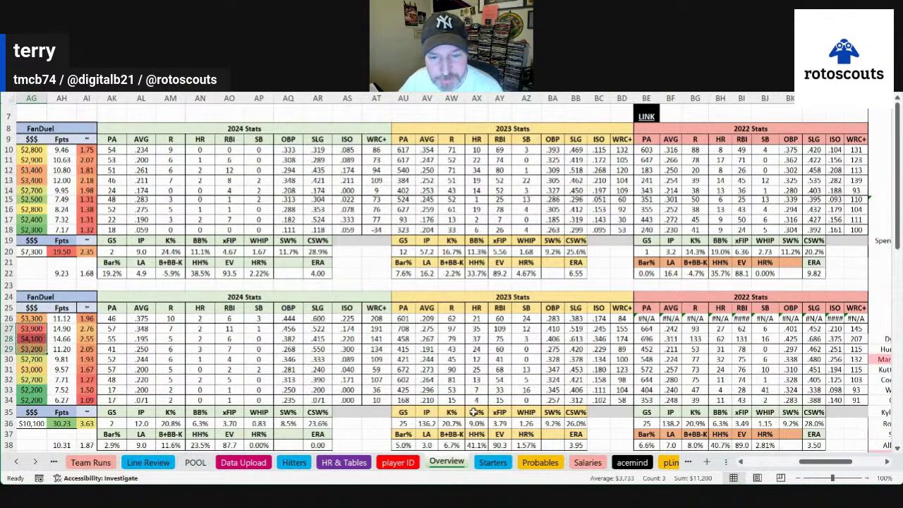
left_click_drag(822, 466, 789, 466)
left_click(585, 400)
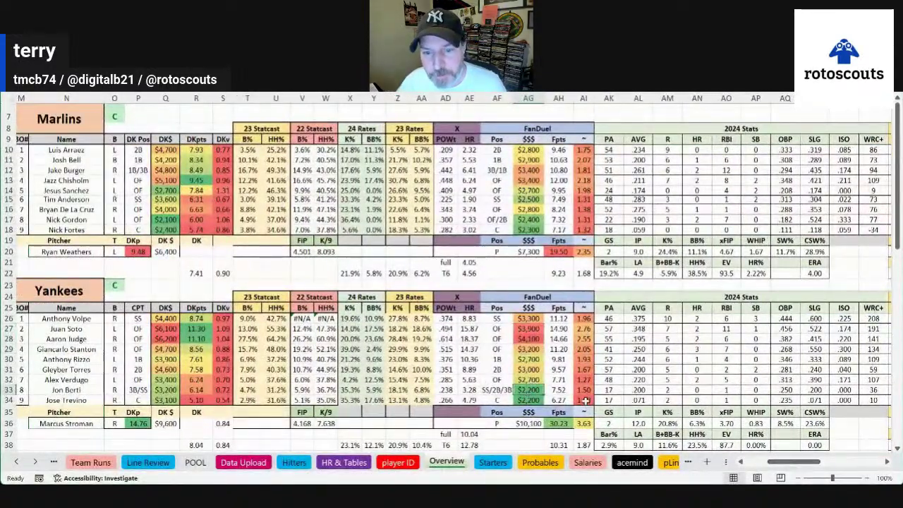
mouse_move(537, 329)
left_mouse_down()
mouse_move(536, 389)
mouse_move(537, 342)
left_mouse_up()
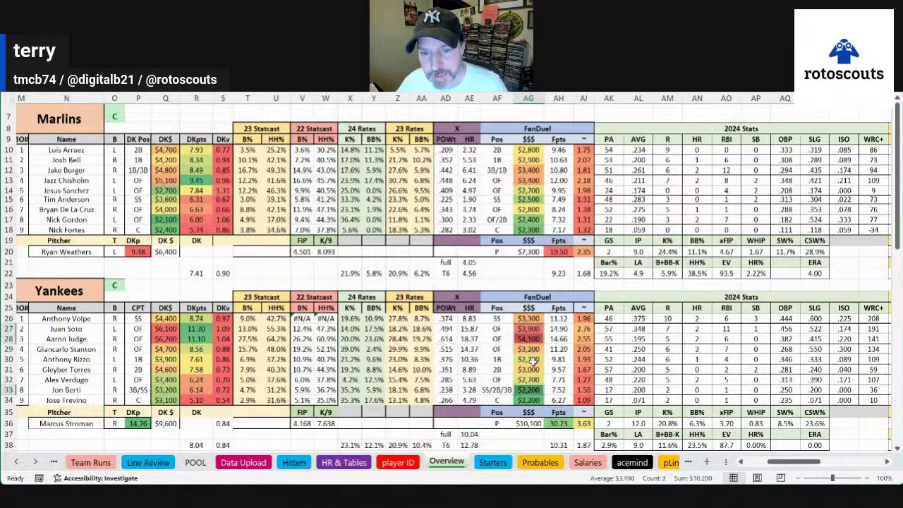
left_click(526, 392)
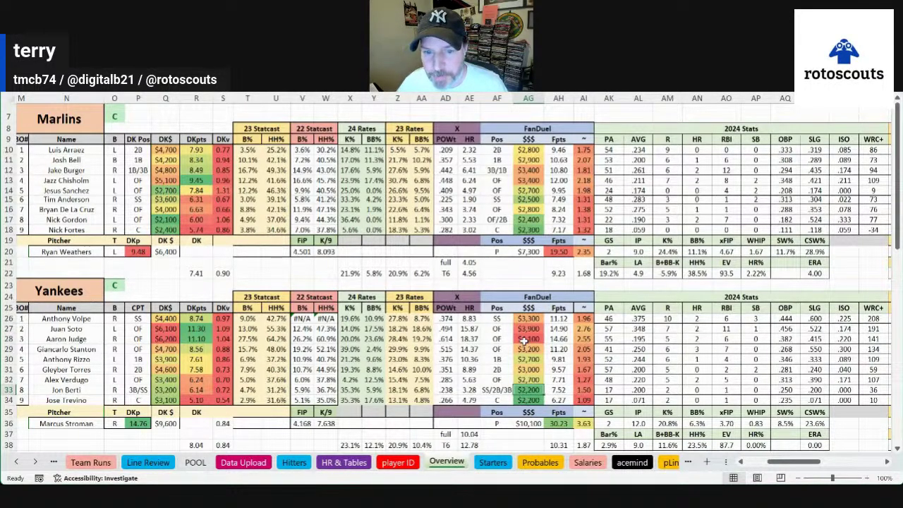
left_click_drag(526, 328, 525, 349)
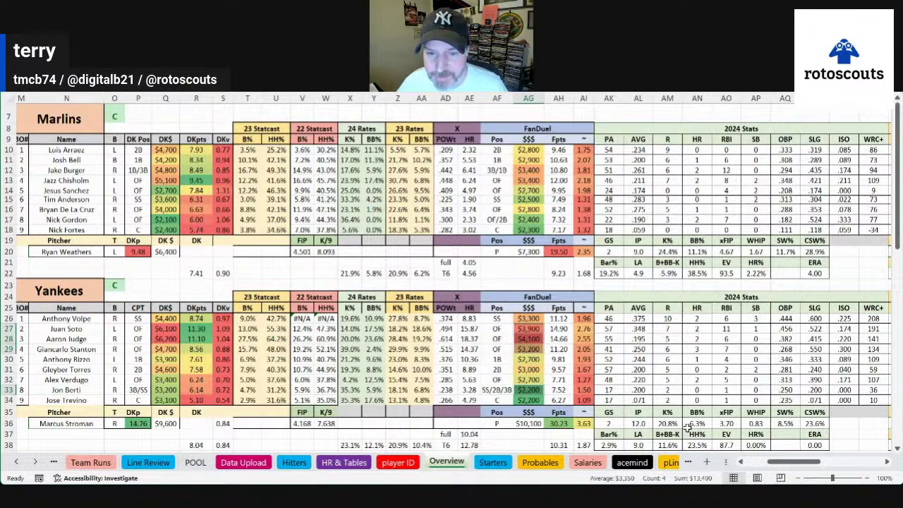
left_click(529, 338)
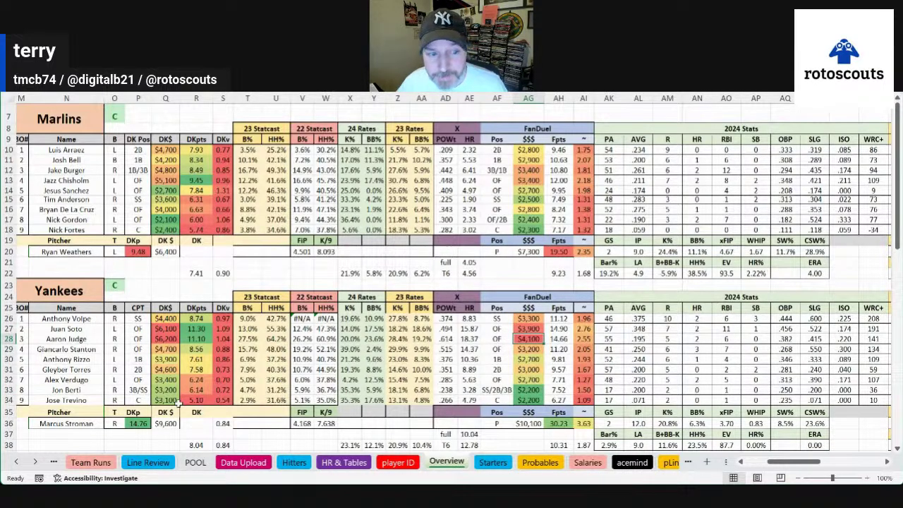
Step: Total the DraftKings salaries of the Yankees' first four hitters plus the eighth, and compare with the first five hitters
left_click(168, 390)
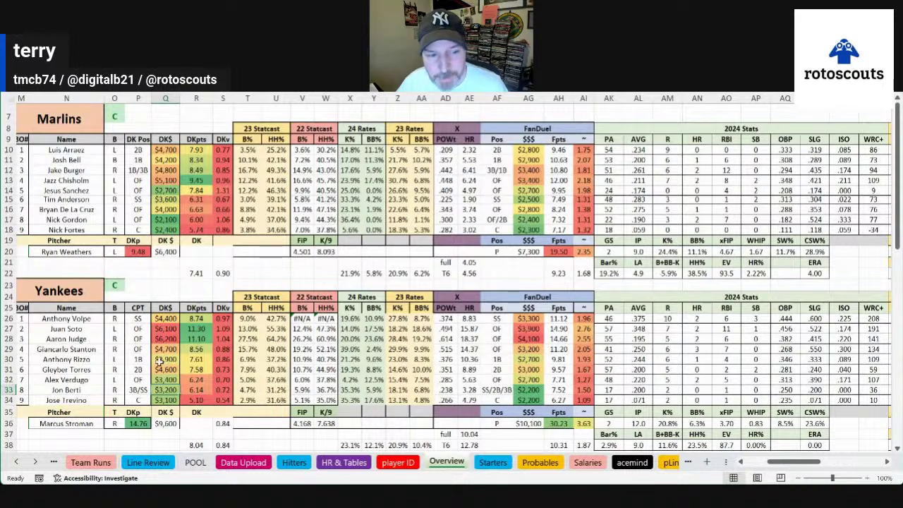
left_click_drag(165, 318, 168, 346, "ctrl")
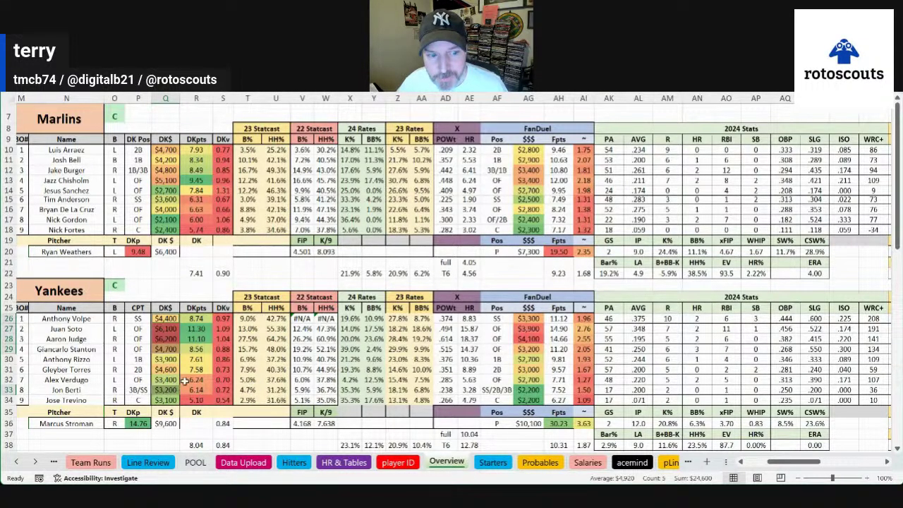
left_click_drag(165, 318, 169, 359)
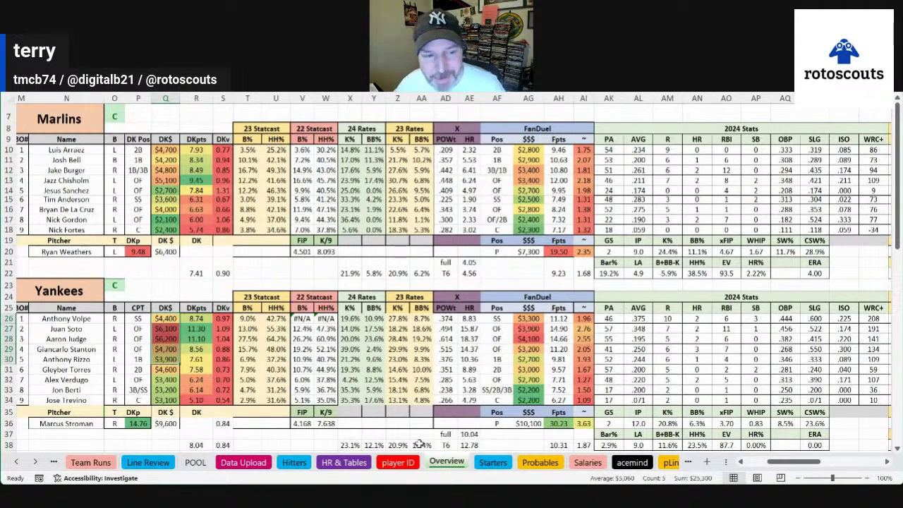
left_click(166, 390)
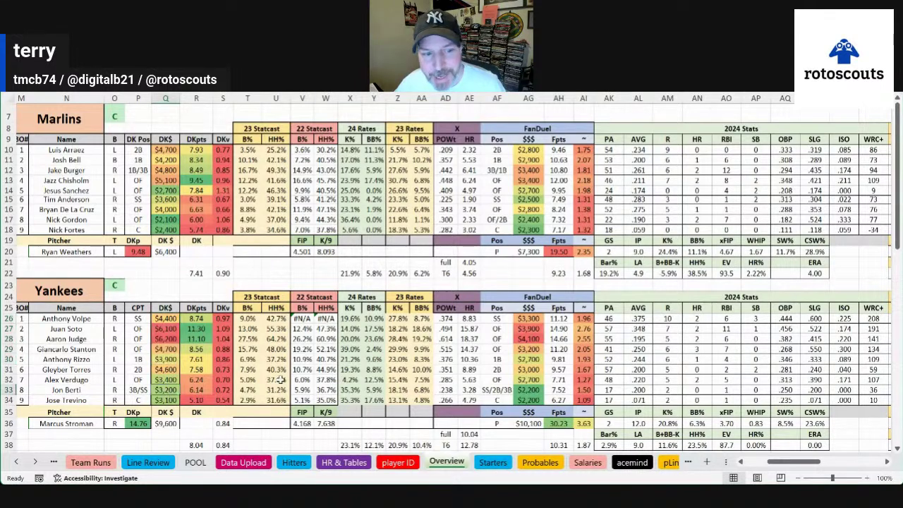
Step: Compare the Yankees eighth hitter's FanDuel salary with the leadoff hitter's, and check the eighth hitter's 2023 home runs
left_click(530, 390)
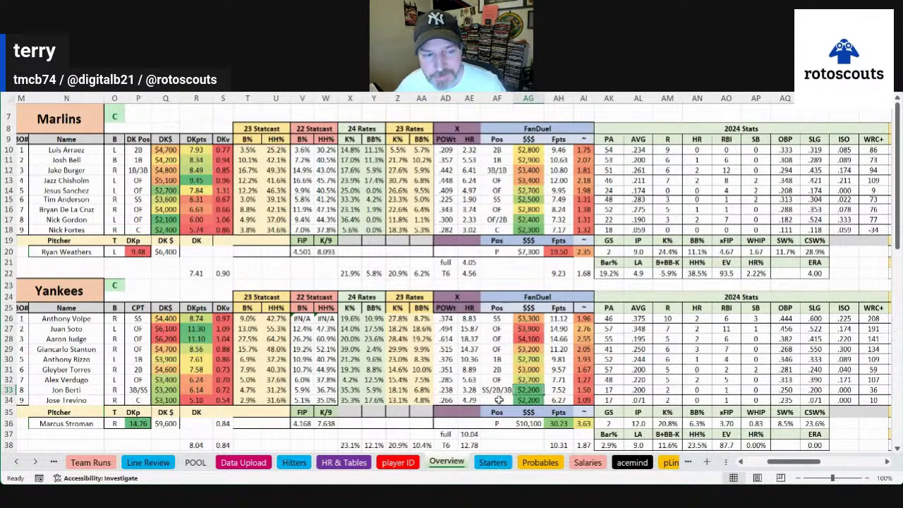
left_click(534, 319)
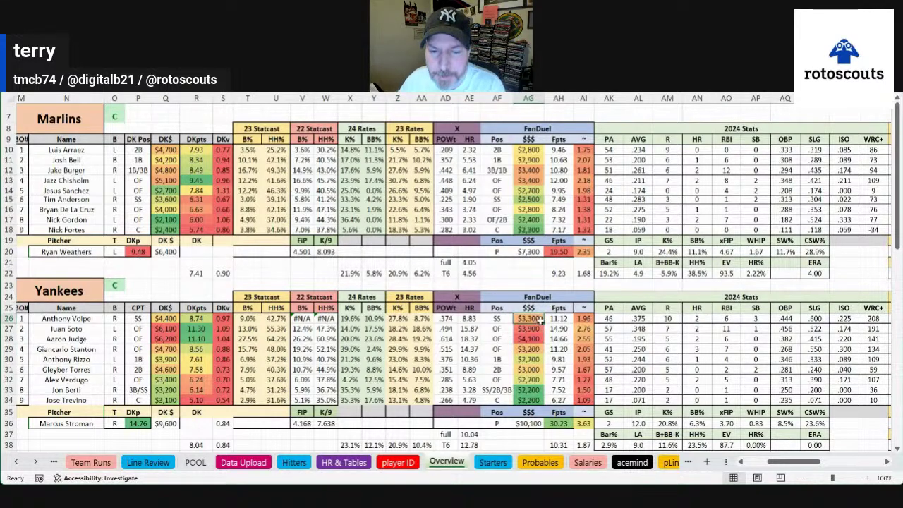
left_click(538, 391)
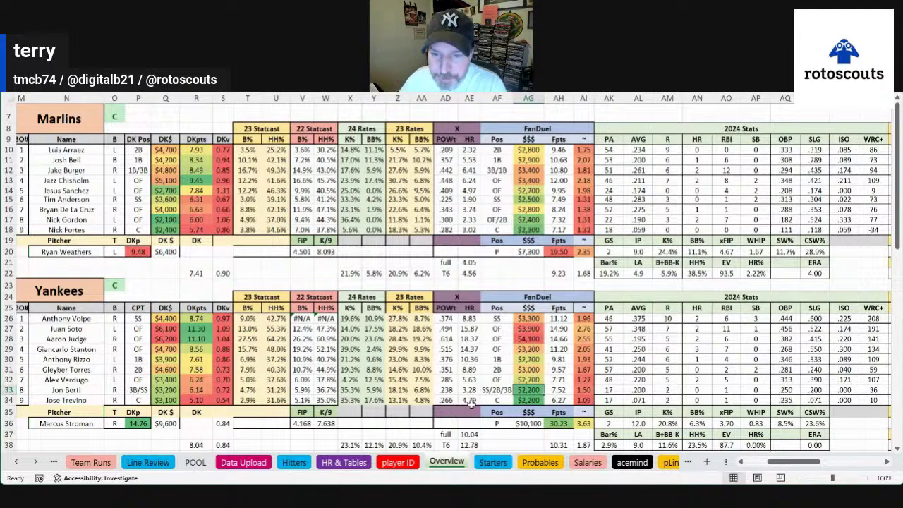
left_click_drag(807, 462, 829, 463)
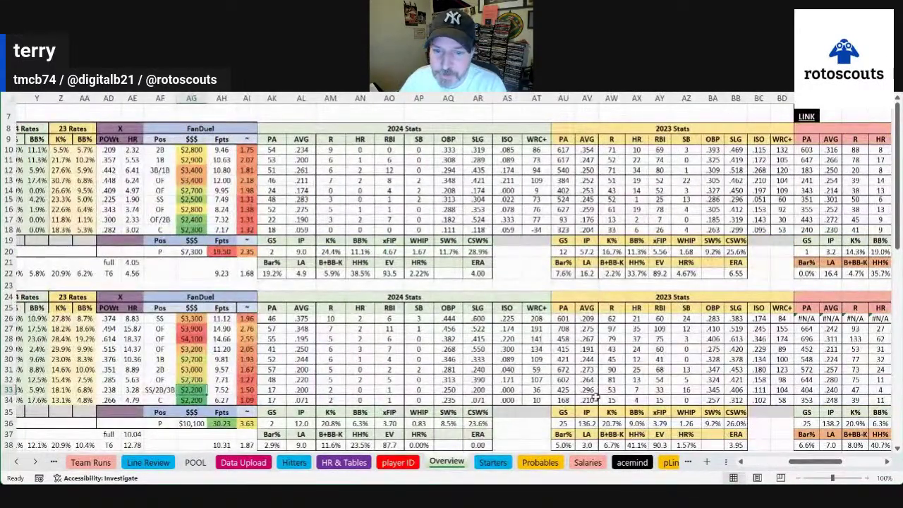
left_click(637, 390)
left_click_drag(825, 467, 803, 464)
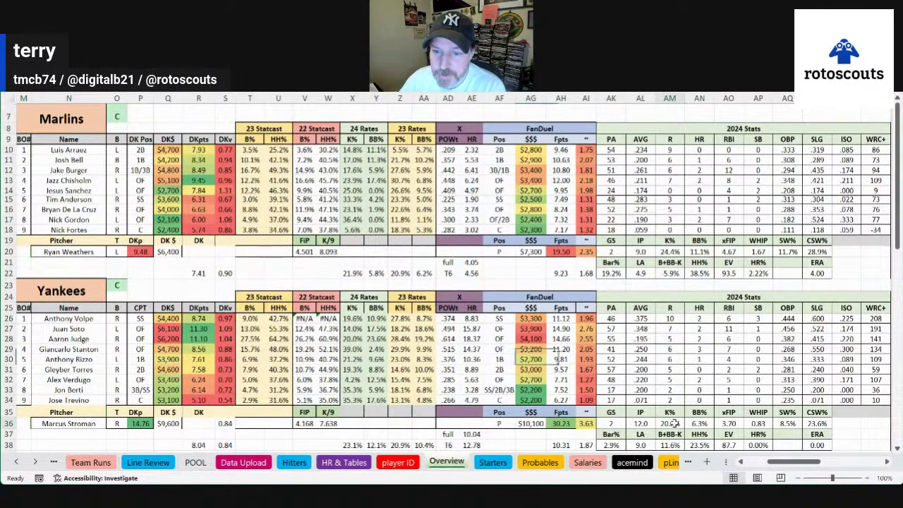
Step: Review the Yankees pitcher's 2024 xFIP, BB%, IP, K% and LA
left_click(800, 436)
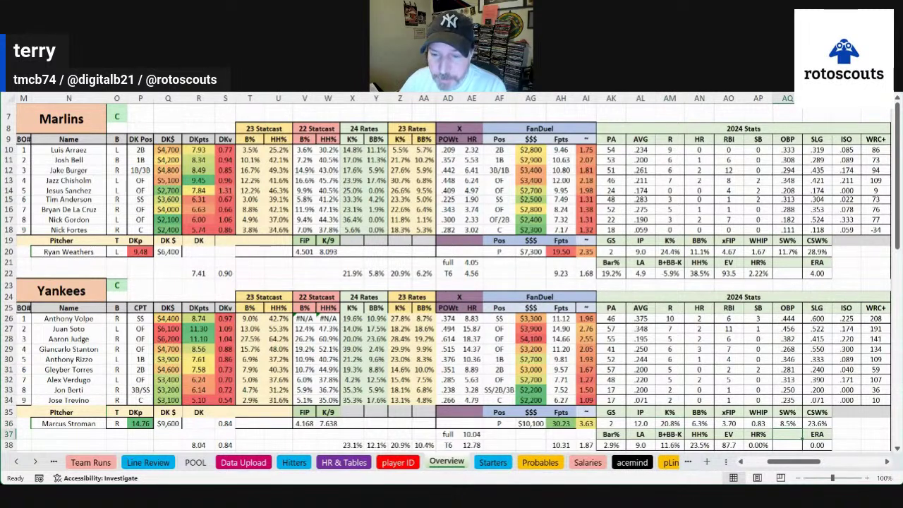
left_click(733, 424)
key("Left")
key("Left")
key("Left")
key("Right")
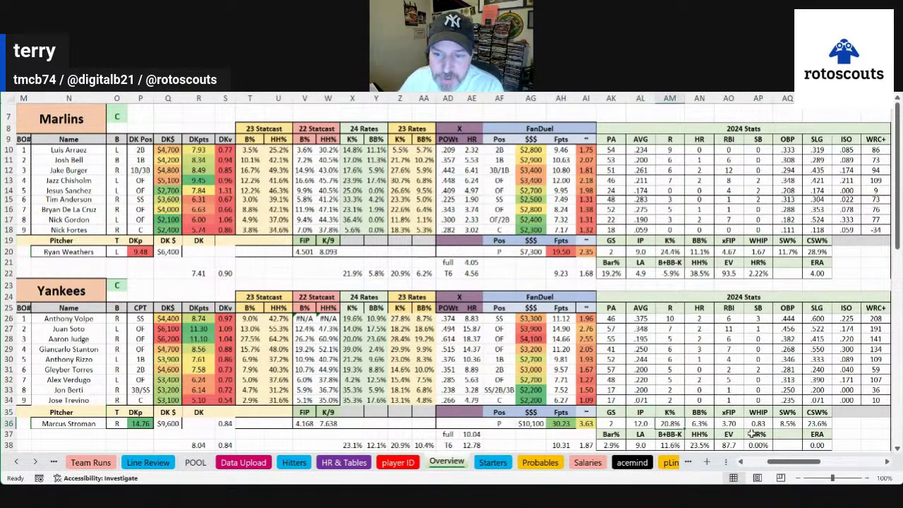
left_click(588, 444)
left_click(630, 445)
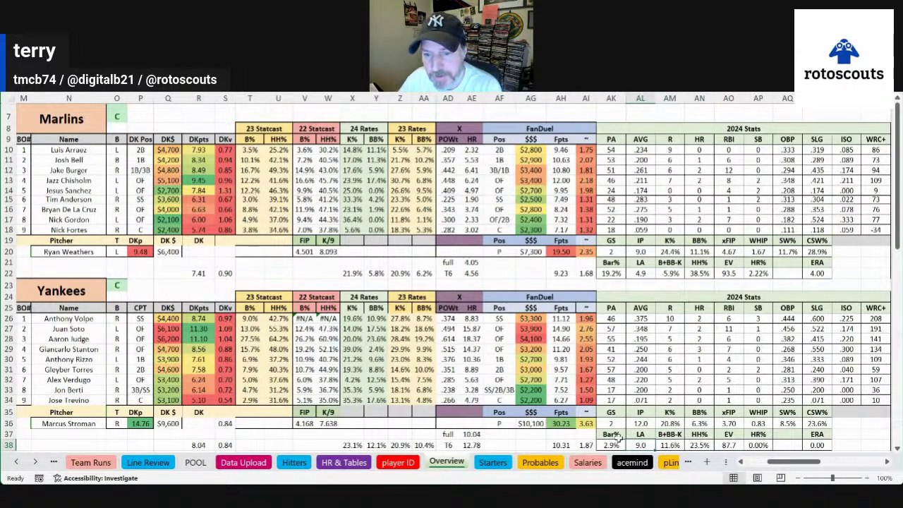
Step: Review the Yankees pitcher's 2023 HH%, EV, Bar%, LA and HR%
left_click_drag(785, 465, 818, 465)
left_click(540, 444)
left_click(562, 444)
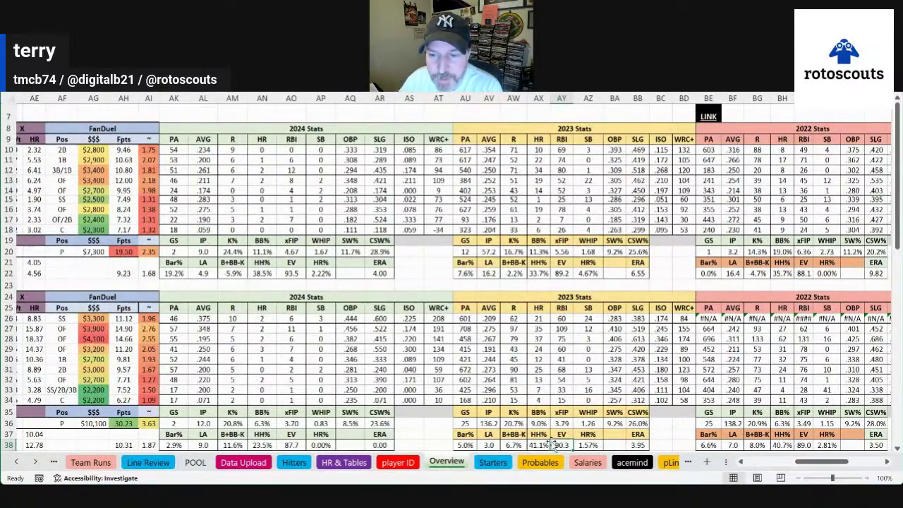
left_click_drag(500, 445, 465, 444)
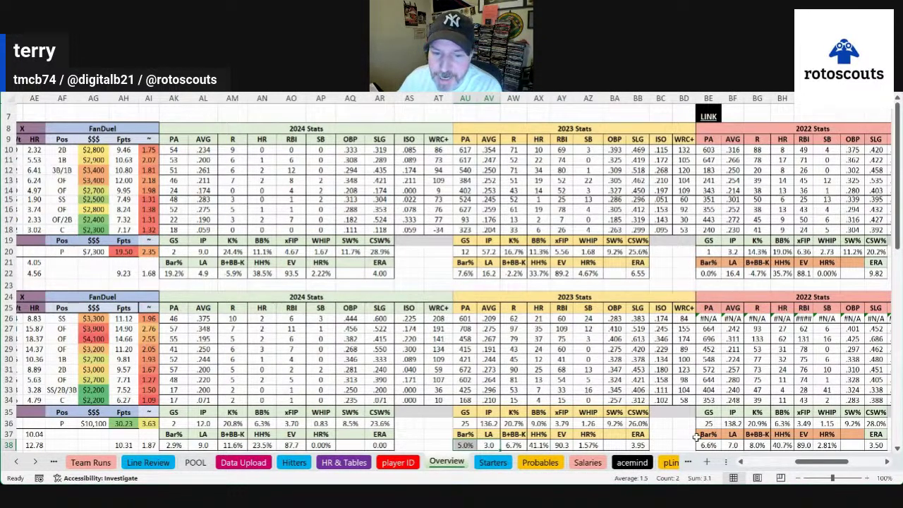
left_click(592, 445)
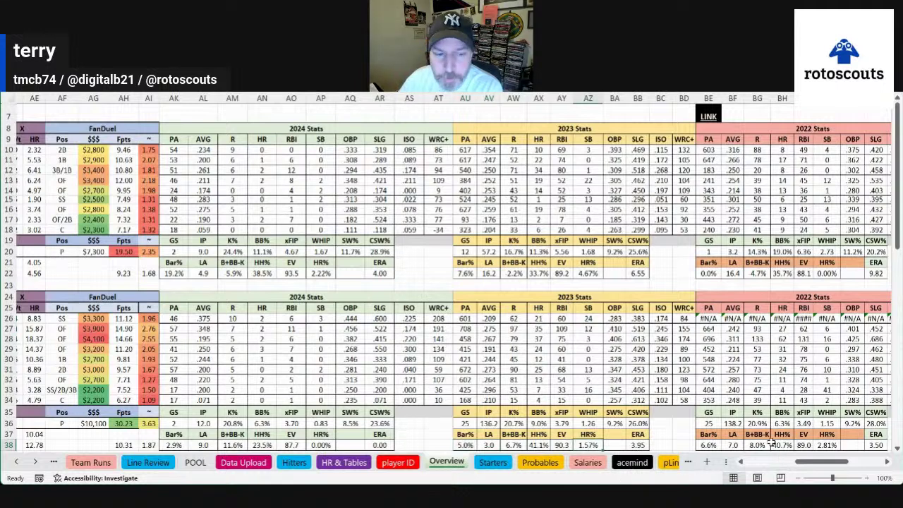
Step: Check the Yankees pitcher's 2022 HR%, Bar% and LA, and return to the lineup and salary columns
left_click(833, 444)
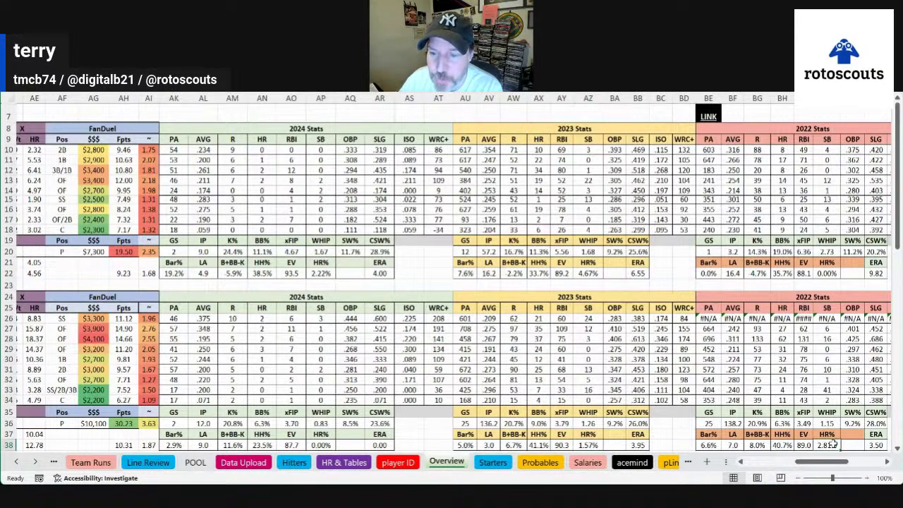
left_click(718, 444)
left_click(734, 444)
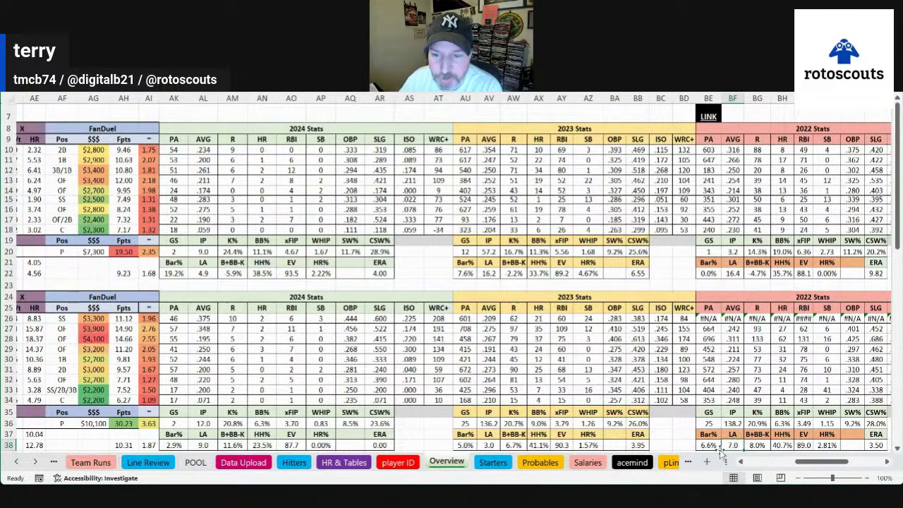
left_click_drag(800, 462, 776, 468)
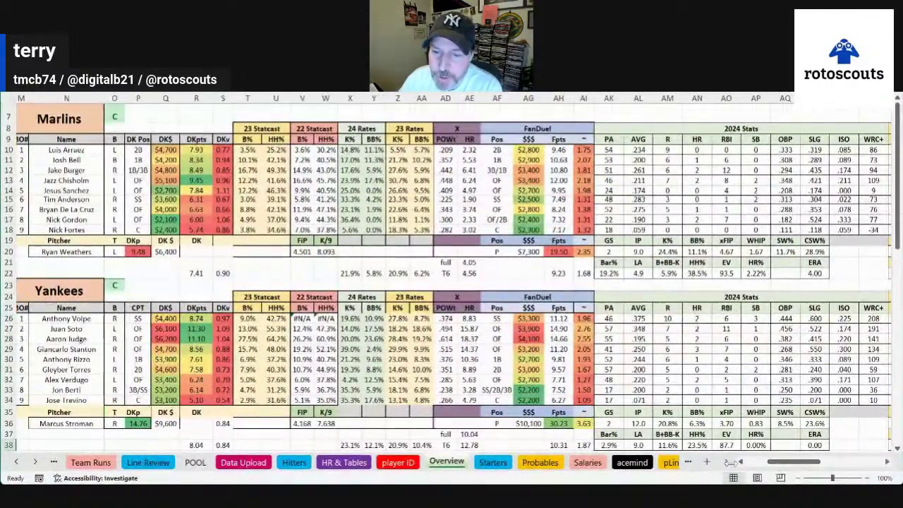
left_click(739, 463)
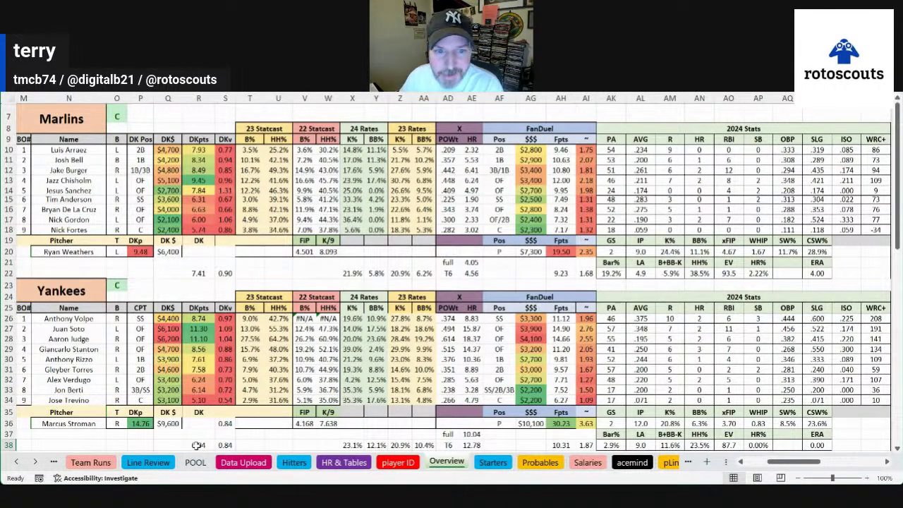
Step: Examine the Marlins fourth hitter's 2023 and 2024 K%, the sixth hitter's 2023 K% and the seventh hitter's 2024 K%
left_click(408, 182)
left_click(352, 181)
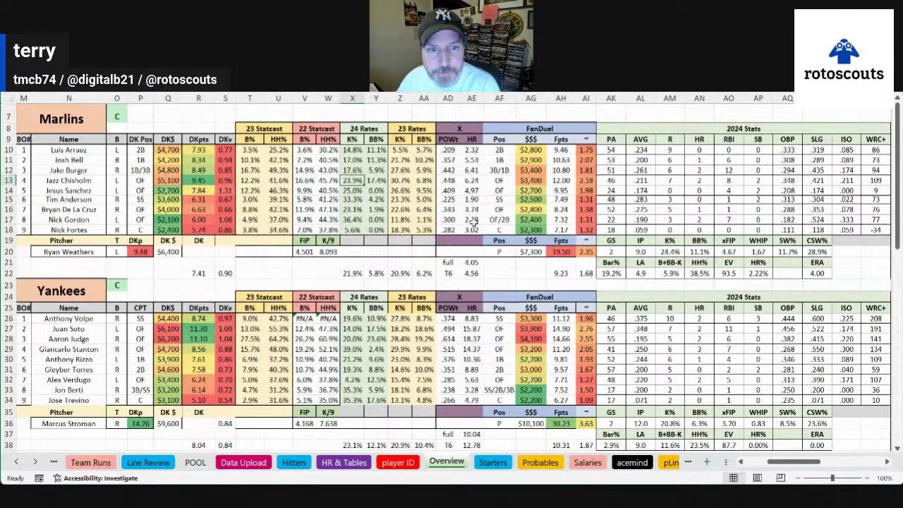
left_click(403, 202)
left_click(347, 210)
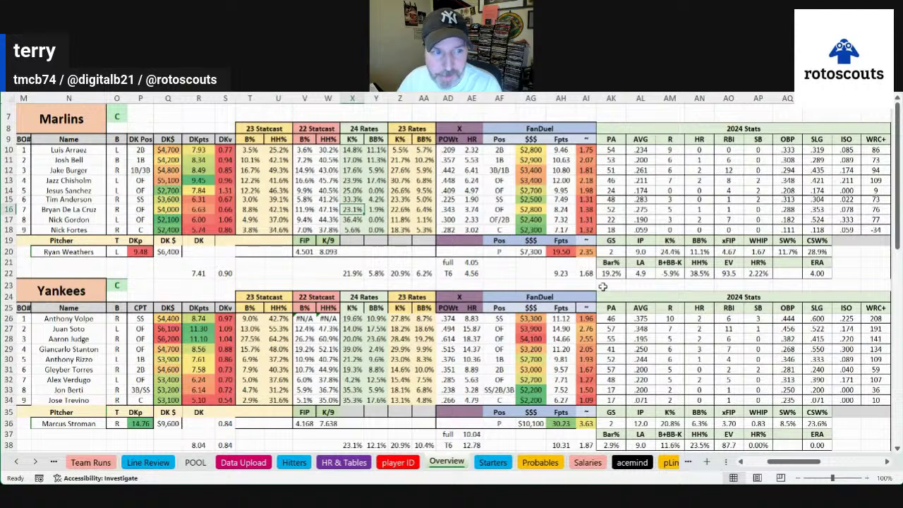
Step: Check the Marlins sixth hitter's 2024 OBP and SB, and revisit the seventh hitter's 2024 K%
left_click(790, 200)
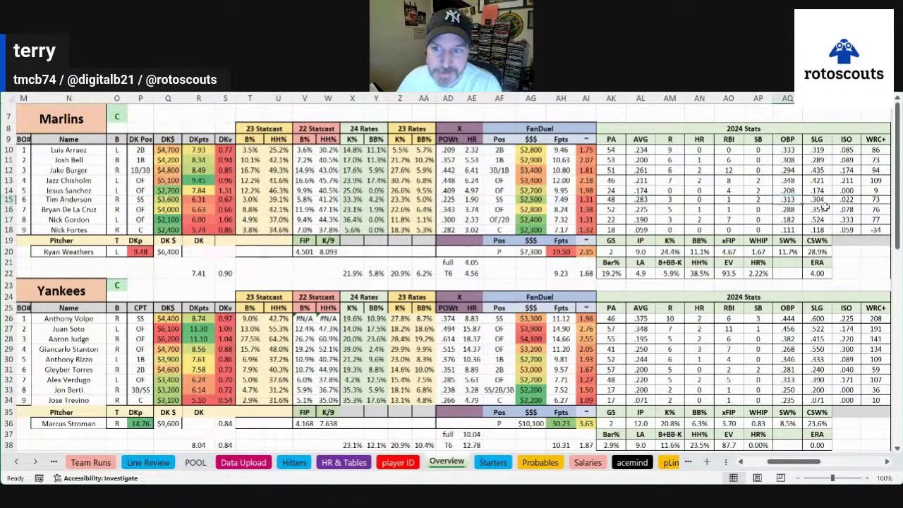
left_click(749, 201)
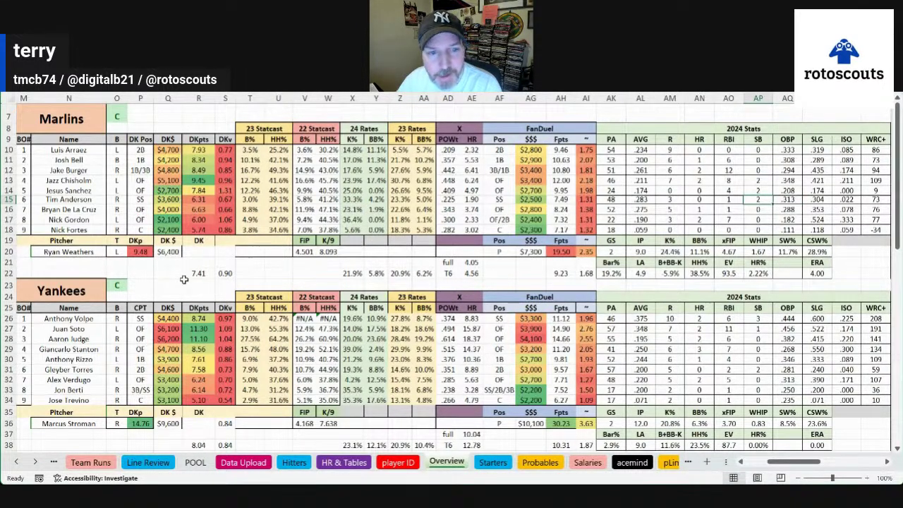
left_click(352, 209)
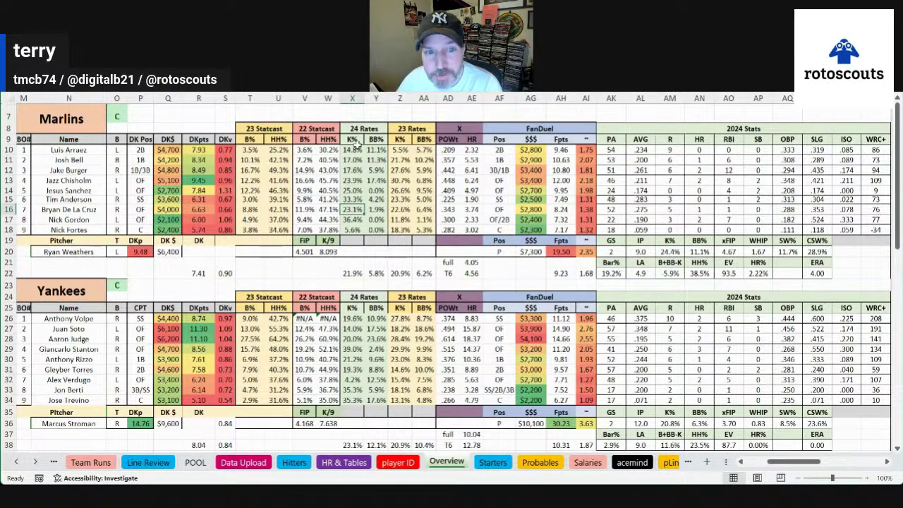
Step: Check the Marlins leadoff hitter's 2024 BB% and 2023 K%, and look at the fifth hitter in the order
left_click(376, 150)
left_click(405, 150)
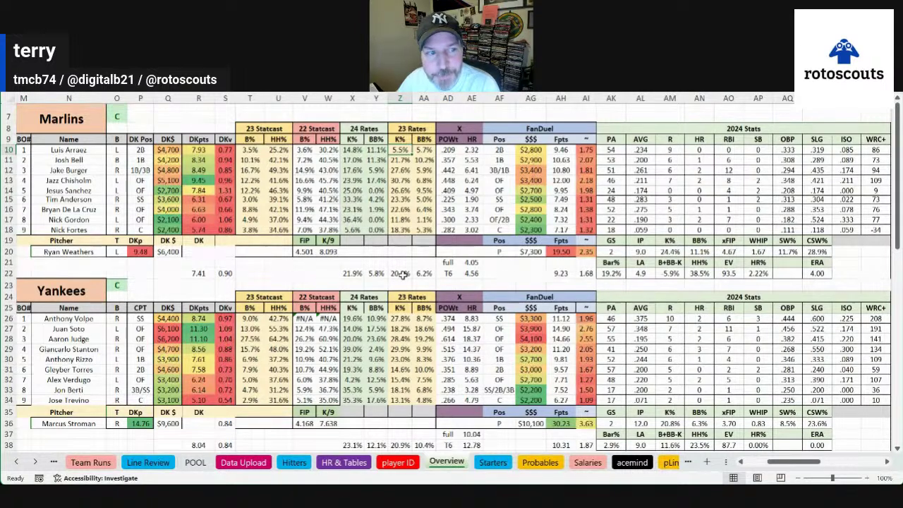
left_click(76, 191)
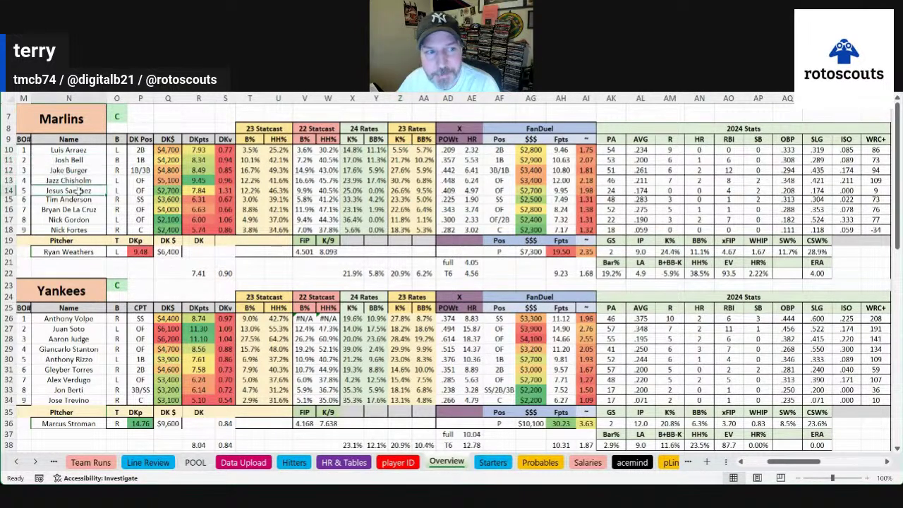
left_click(400, 262)
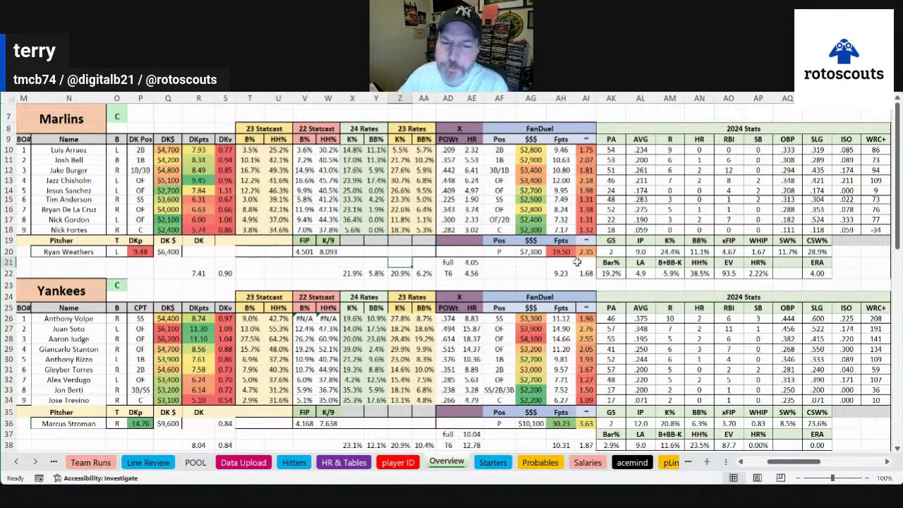
Step: Compare the top three pitchers' FanDuel projections and DraftKings salaries in the pitcher rankings, and return to the Marlins-Yankees lineups
left_click(823, 463)
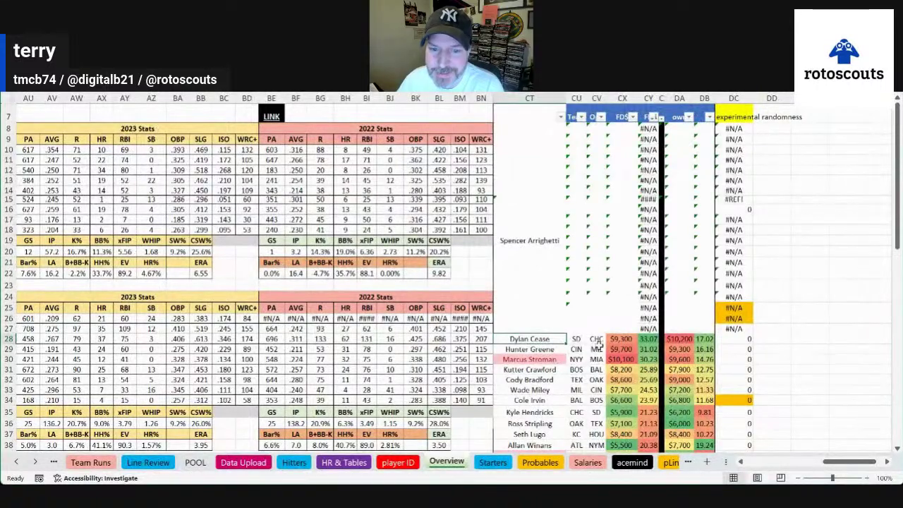
left_click(642, 340)
left_click(679, 349)
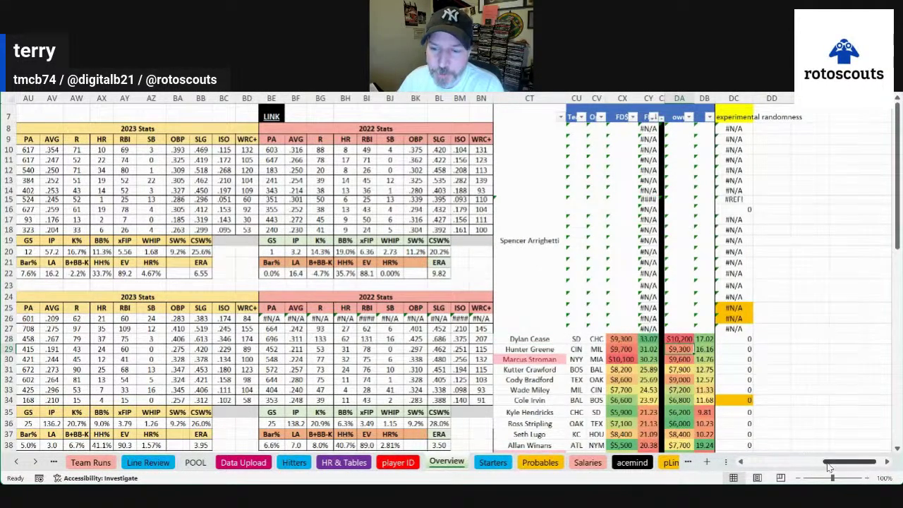
key("Down")
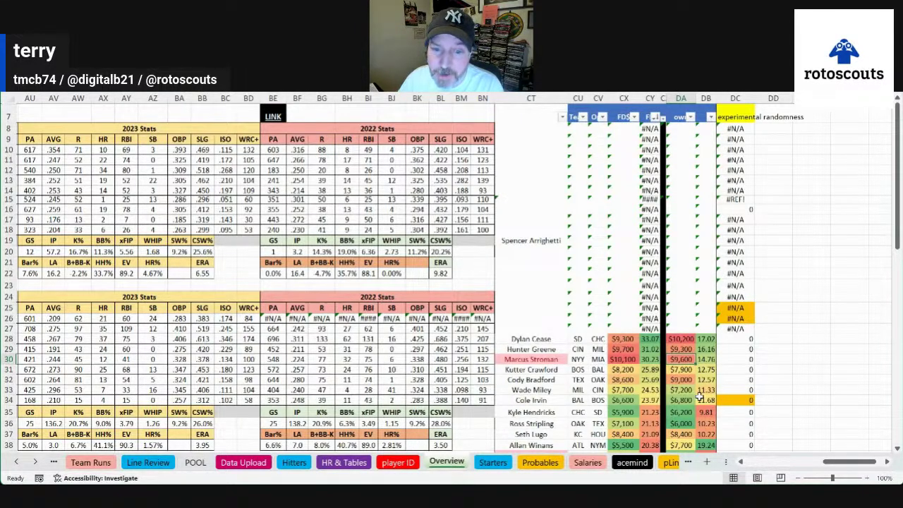
left_click_drag(829, 462, 778, 467)
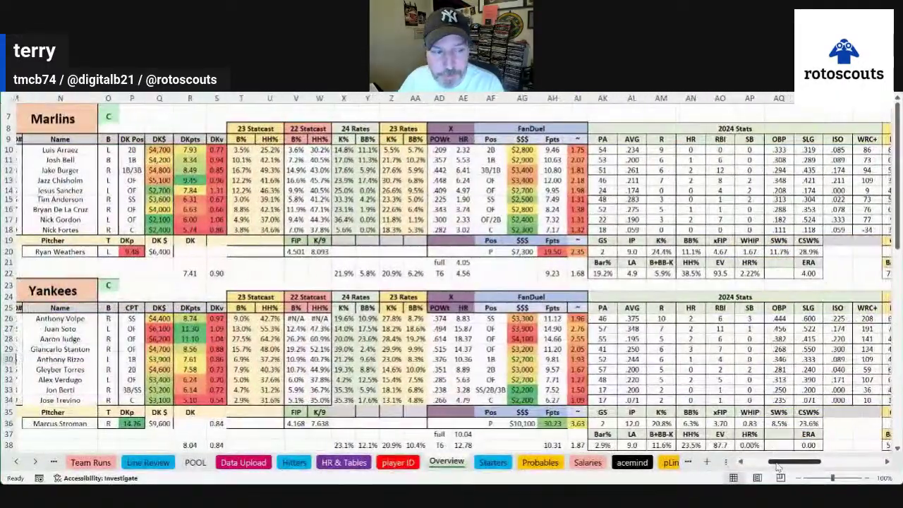
left_click(741, 462)
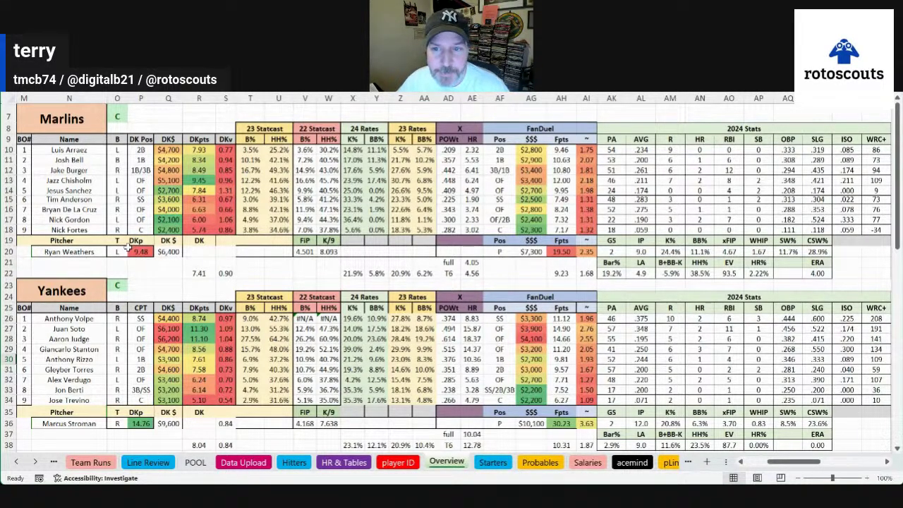
Step: Unhide the 2021, 2020 and 2019 stats columns, look through them, and hide columns BO to CR again
left_click_drag(792, 463, 827, 462)
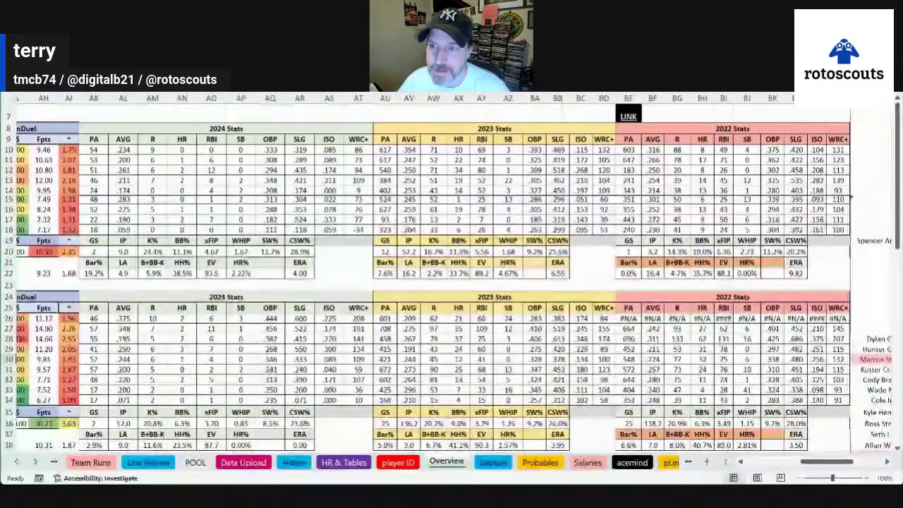
left_click(826, 118)
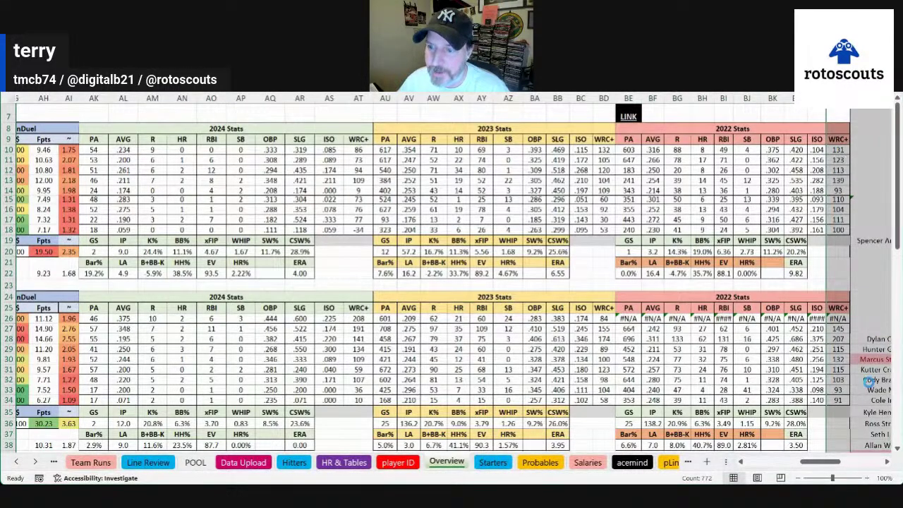
left_click_drag(811, 462, 826, 462)
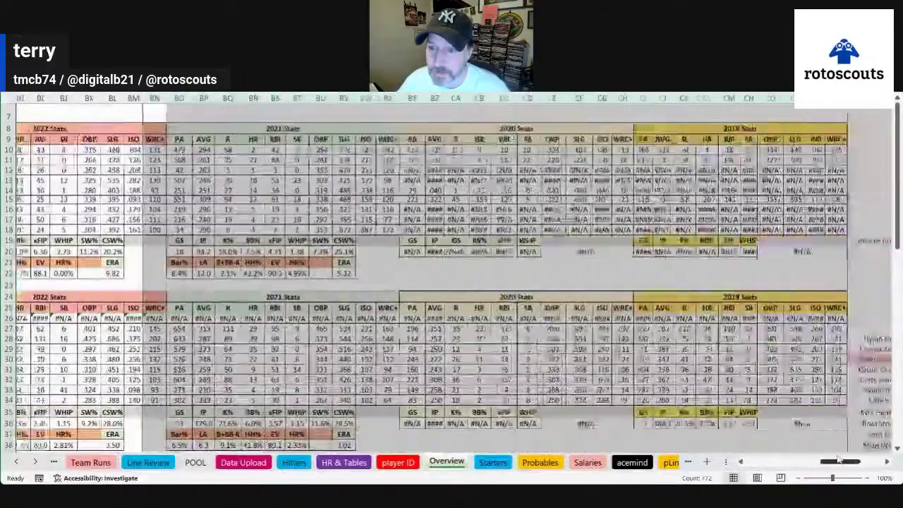
left_click_drag(838, 460, 781, 463)
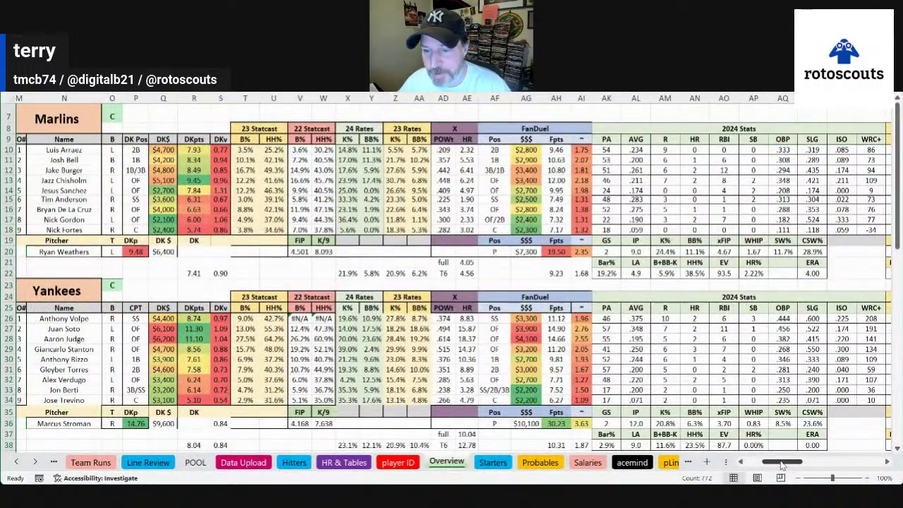
left_click_drag(886, 462, 886, 463)
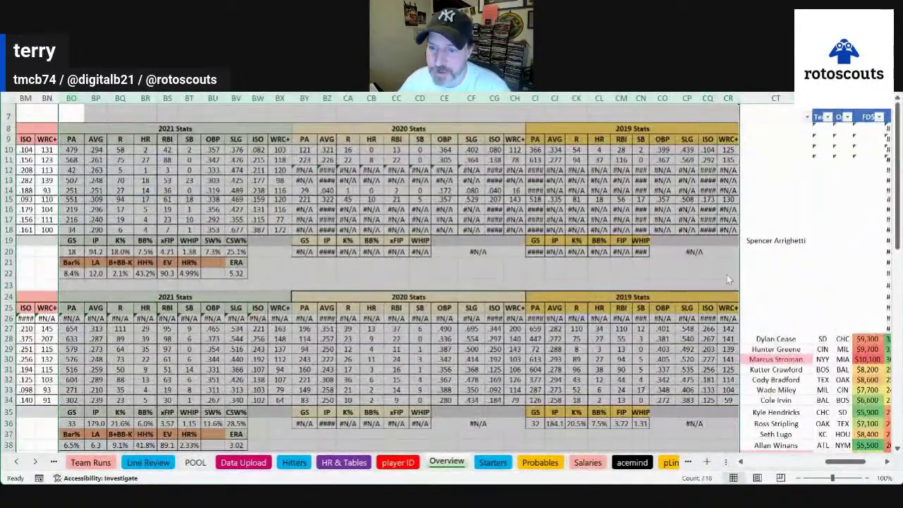
scroll(788, 437, "right", 10)
left_click_drag(795, 464, 785, 466)
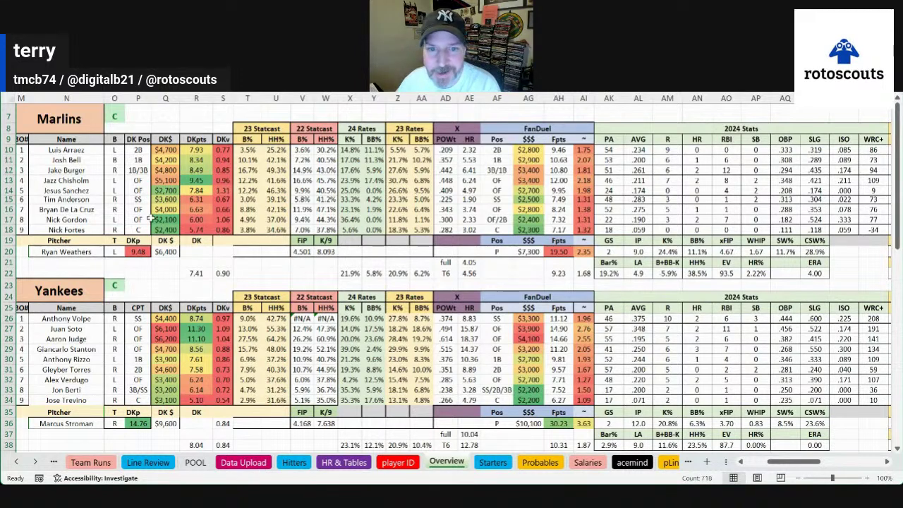
Step: Look over the Marlins batting order from the leadoff to the eighth hitter, singling out the fourth hitter
left_click(85, 149)
left_click_drag(86, 149, 77, 223)
left_click(74, 180)
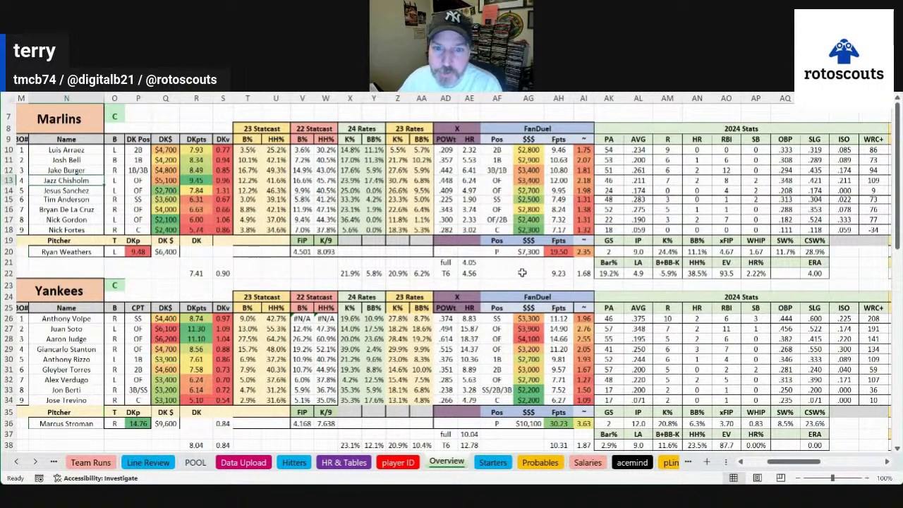
Step: Review the Marlins third hitter's 2024 AVG, R, OBP and WRC+
left_click_drag(637, 170, 776, 167)
left_click(880, 171)
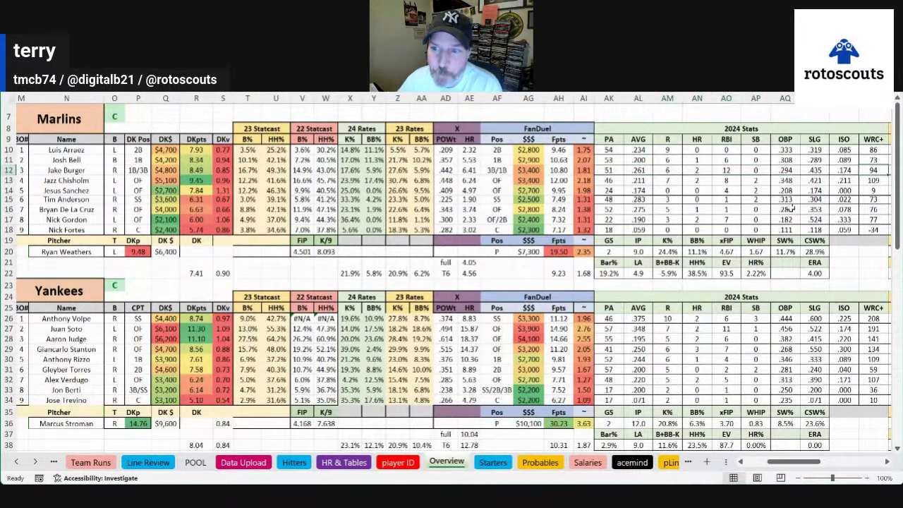
left_click(672, 171)
left_click(639, 170)
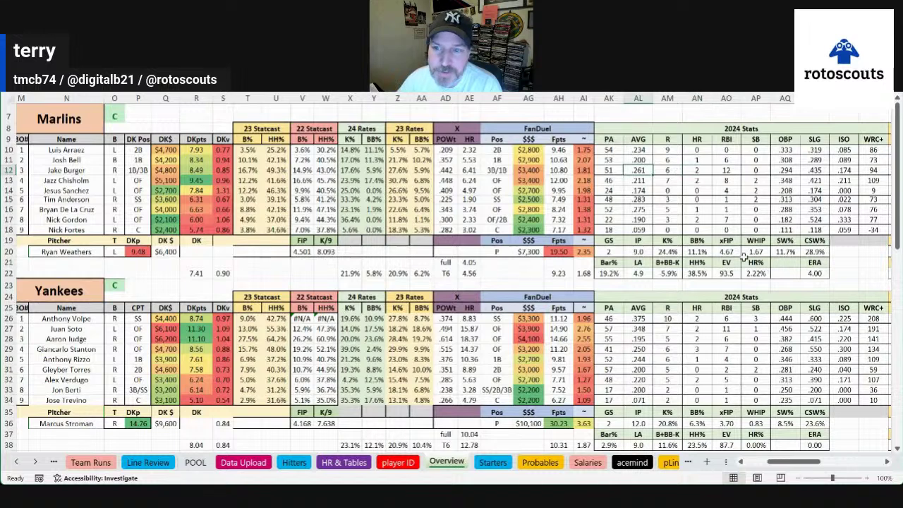
left_click(787, 170)
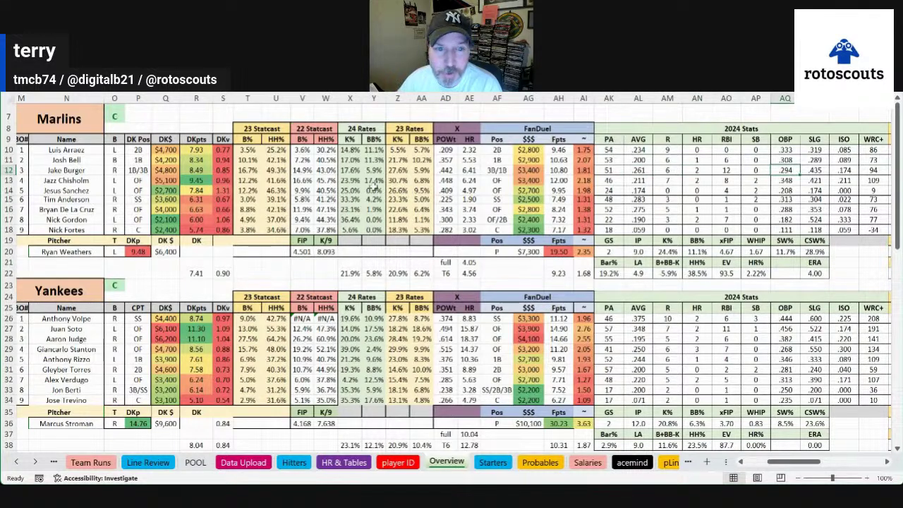
Step: Compare the Marlins third hitter's 2024 and 2023 K% and BB%, along with the 2023 and 2022 Statcast B% and HH%
left_click(372, 171)
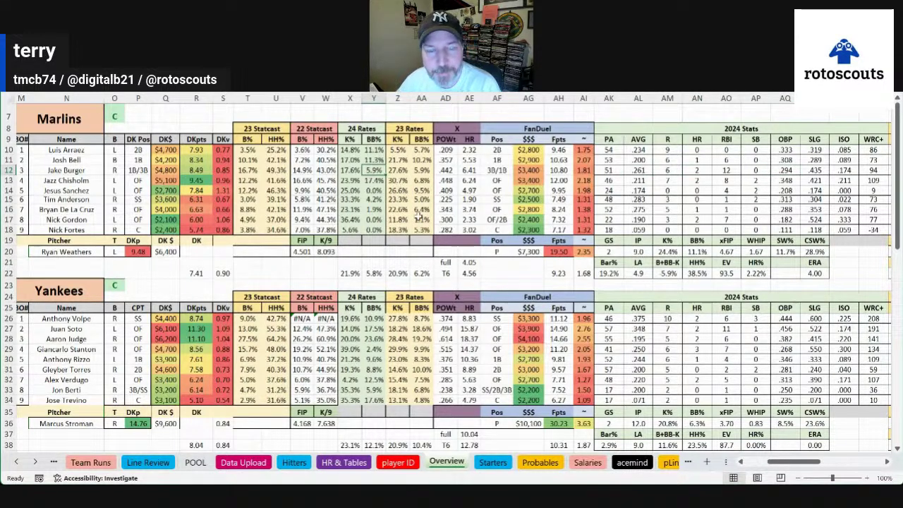
left_click(422, 171)
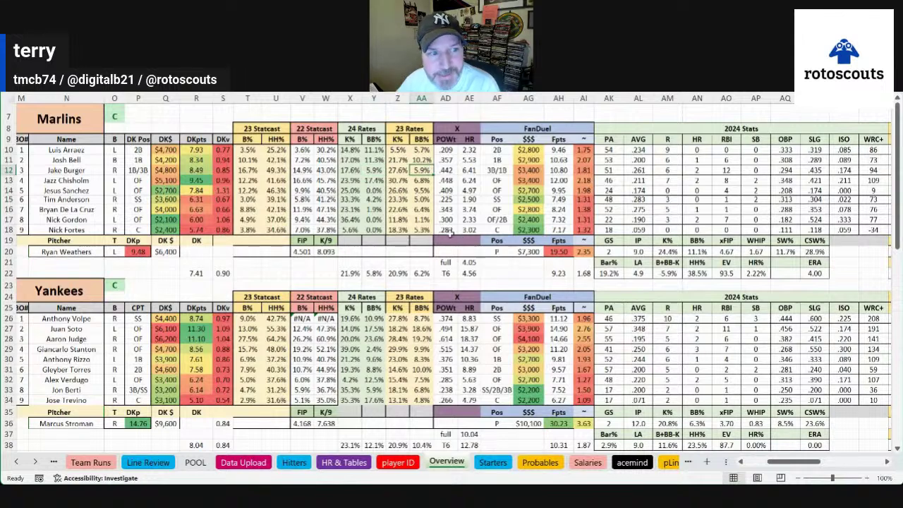
left_click(348, 170)
key("Right")
key("Right")
left_click(347, 170)
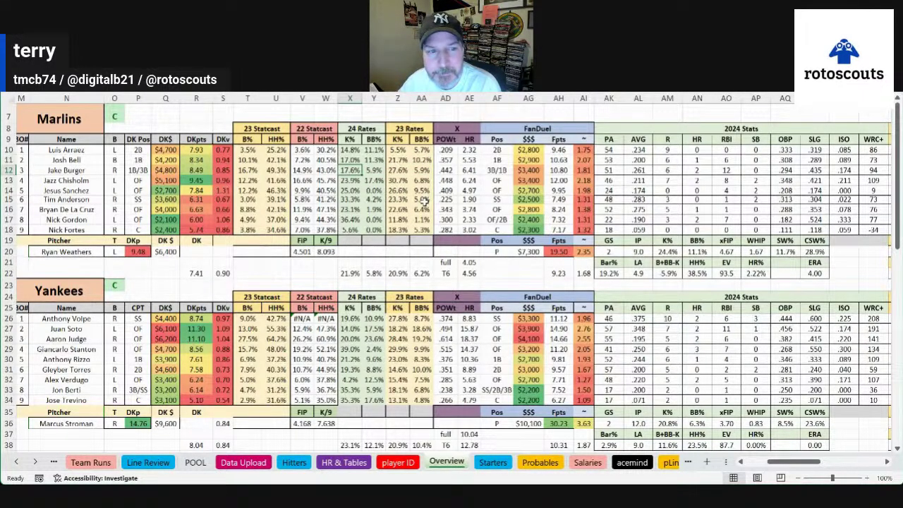
left_click_drag(248, 168, 325, 170)
left_click(324, 170)
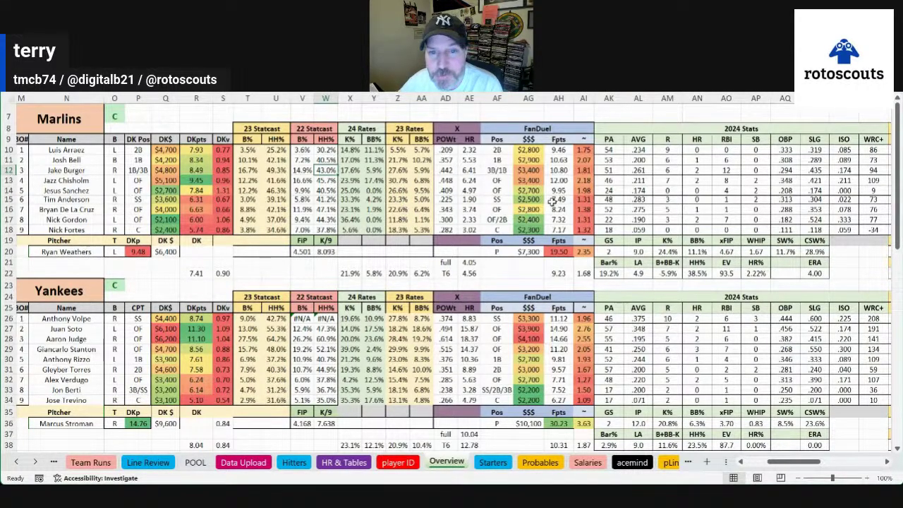
Step: Compare the HR figures of the Marlins fourth and fifth hitters in the X section
left_click(472, 189)
left_click(471, 180)
left_click(476, 191)
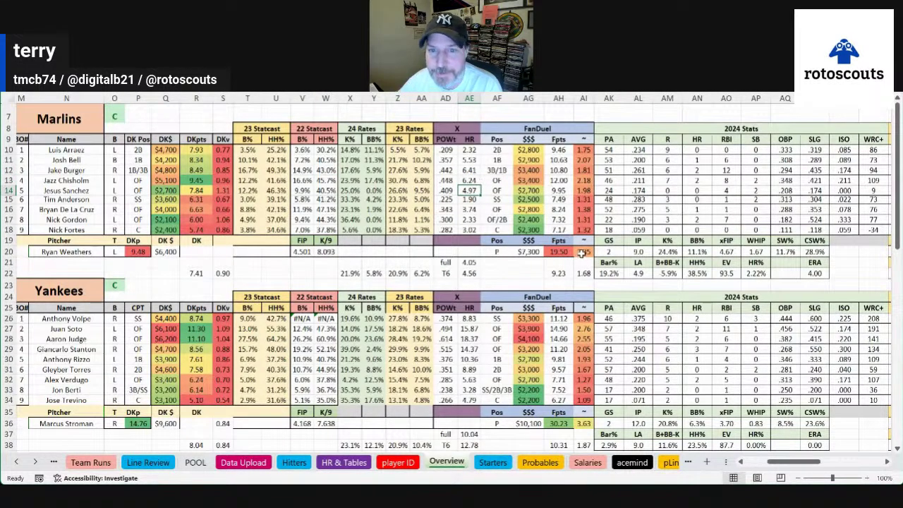
Step: Check the Marlins fourth hitter's FanDuel salary, along with the sixth hitter's 2024 stats and 2023 Statcast B%
left_click(525, 180)
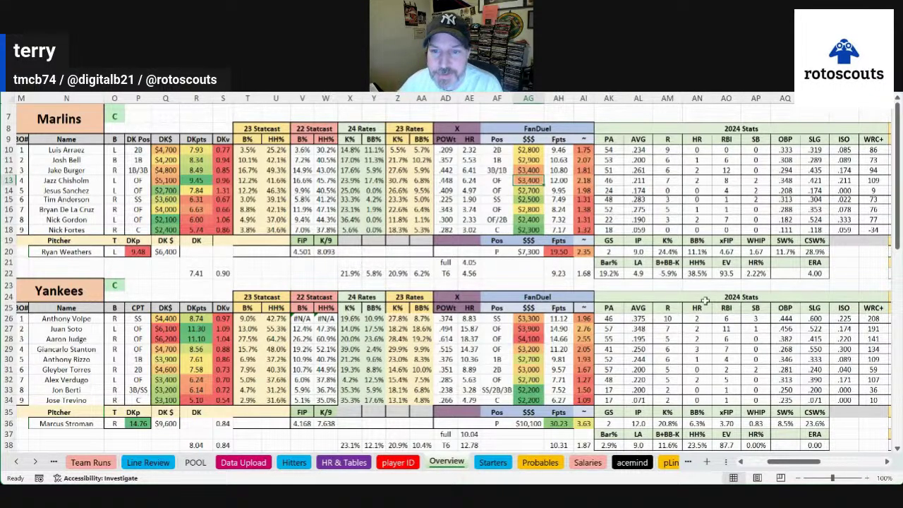
mouse_move(805, 462)
left_mouse_down()
mouse_move(818, 465)
mouse_move(805, 466)
left_mouse_up()
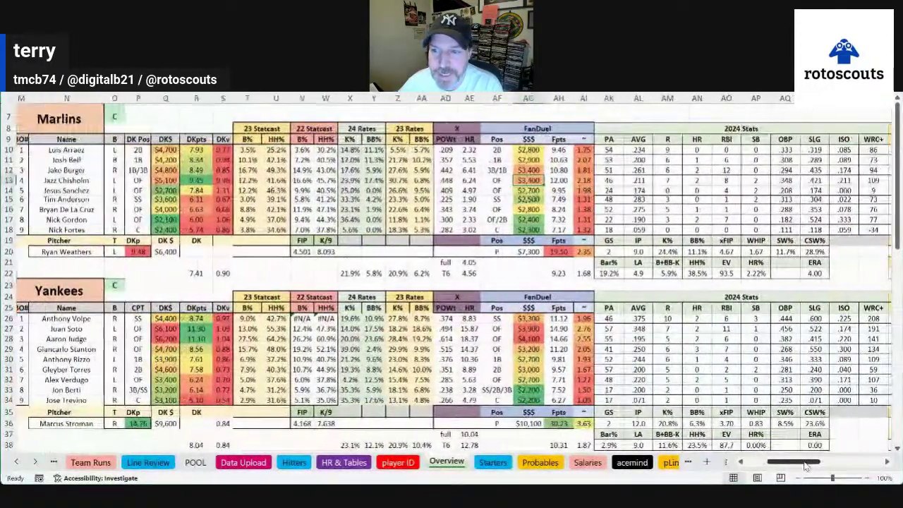
left_click_drag(68, 200, 804, 206)
left_click(696, 202)
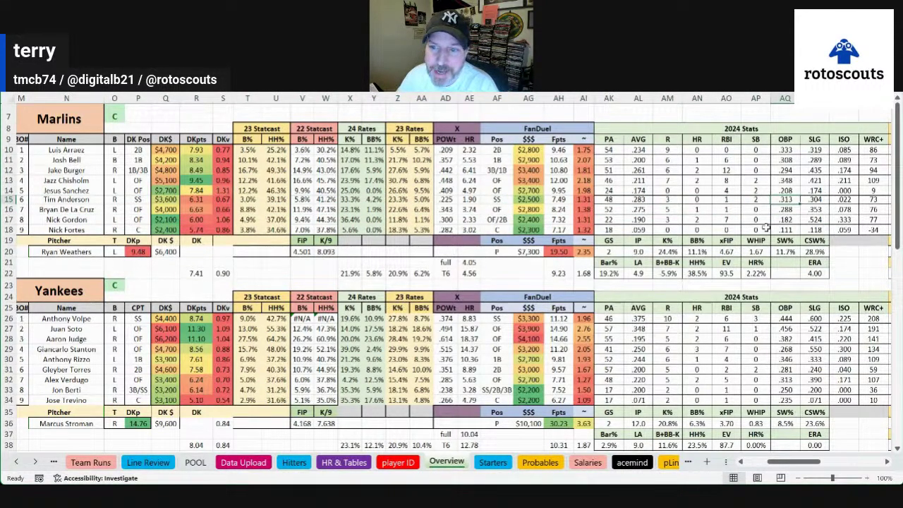
left_click_drag(844, 190, 844, 200)
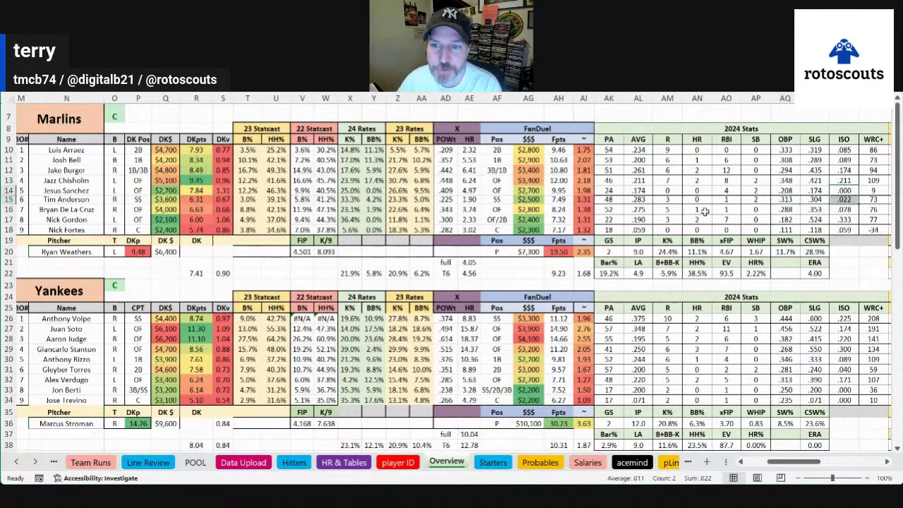
left_click_drag(246, 201, 269, 201)
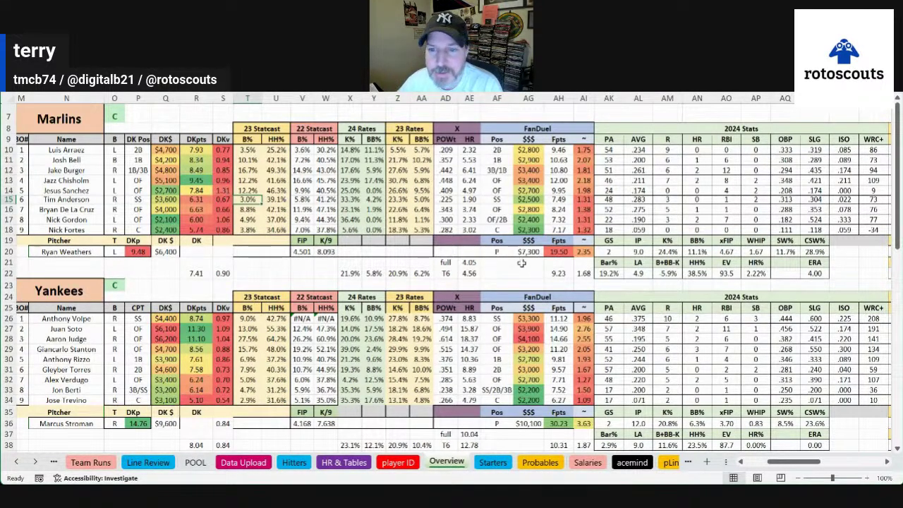
left_click_drag(637, 209, 751, 204)
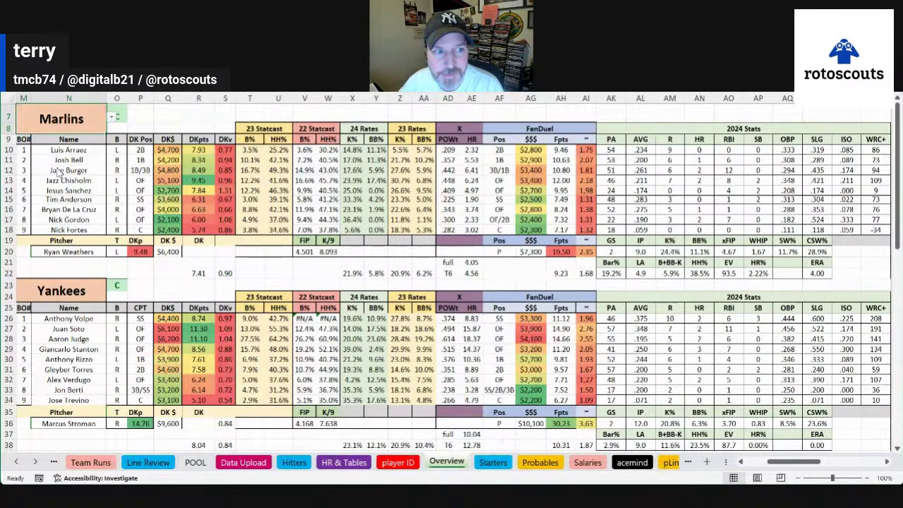
Step: Bring up the Orioles and Red Sox matchup and check the Orioles pitcher's DK salary and 2023 HR%
left_click(180, 254)
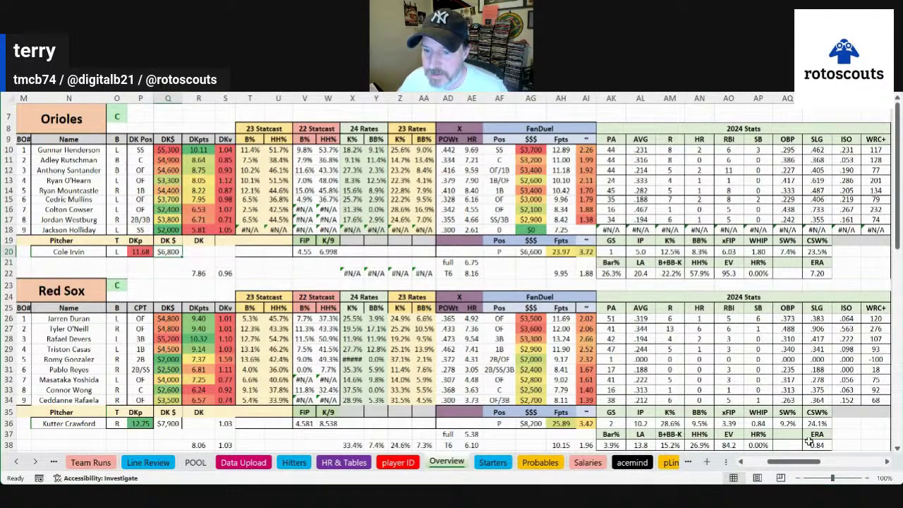
left_click_drag(811, 463, 855, 463)
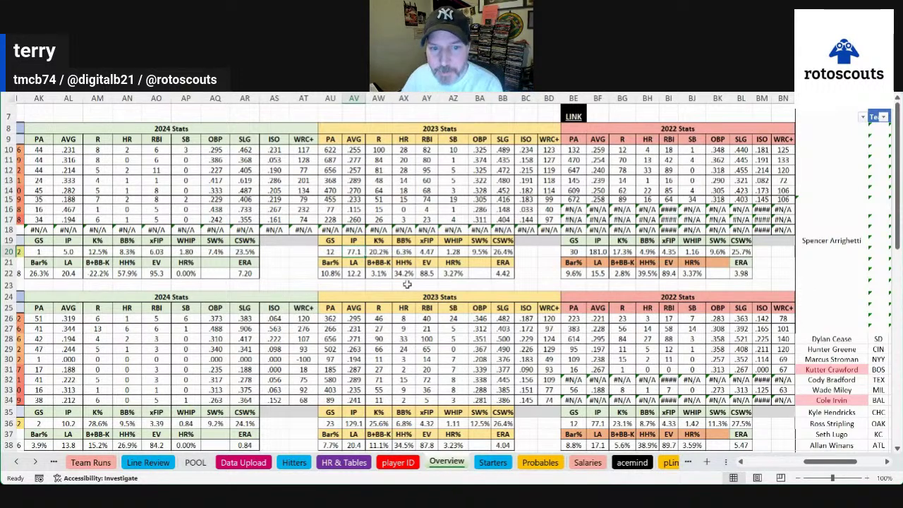
left_click(453, 273)
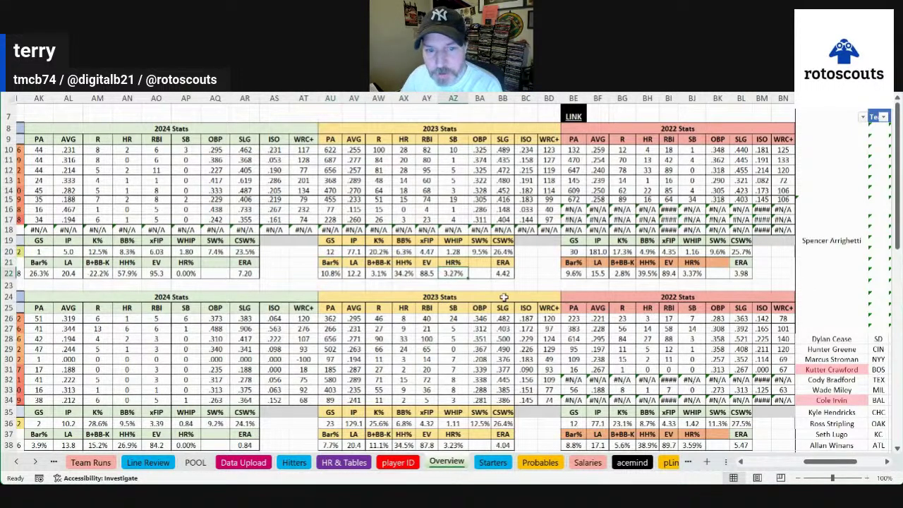
Step: Review the Orioles pitcher's 2023 HR%, exit velocity, hard-hit rate and barrel rate in row 22
left_click_drag(452, 273, 419, 273)
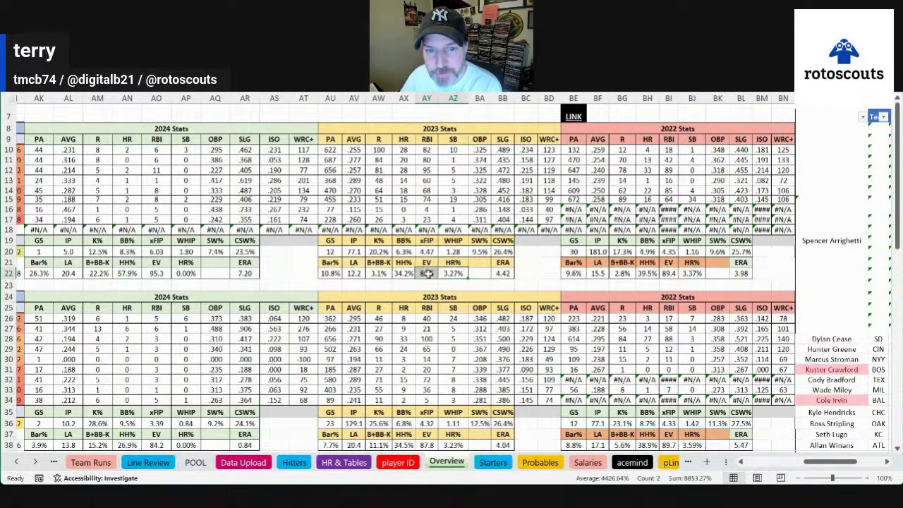
left_click(403, 273)
left_click(328, 273)
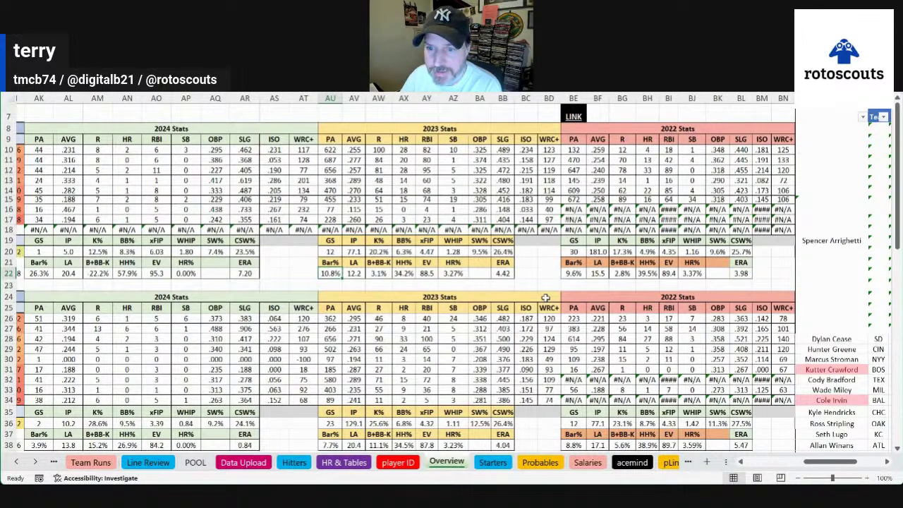
Step: Examine the Orioles pitcher's 2022 stats, including starts, ERA, exit velocity, K%, BB%, CSW%, barrel rate and HR%
left_click(574, 251)
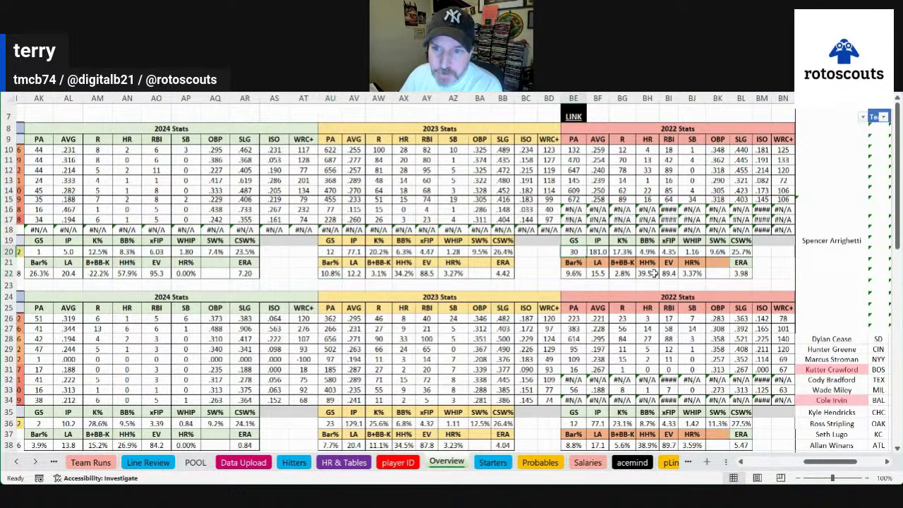
left_click(741, 273)
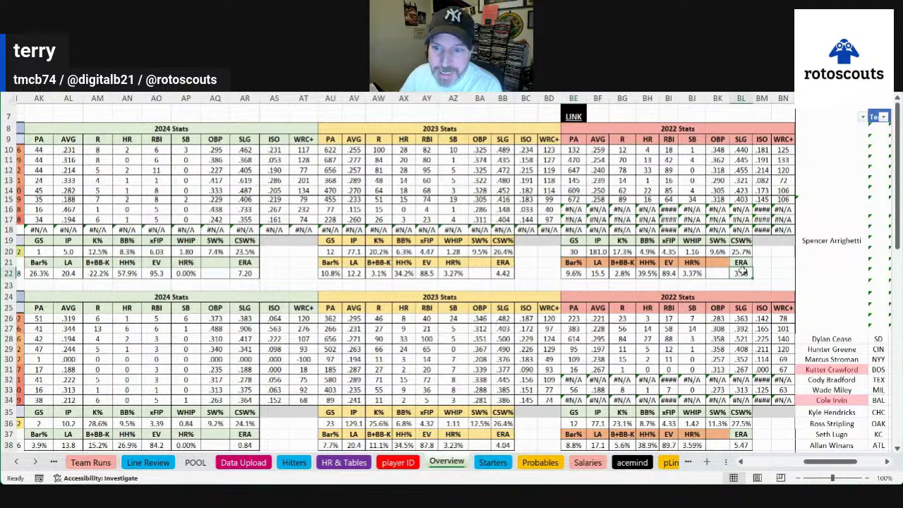
left_click(674, 273)
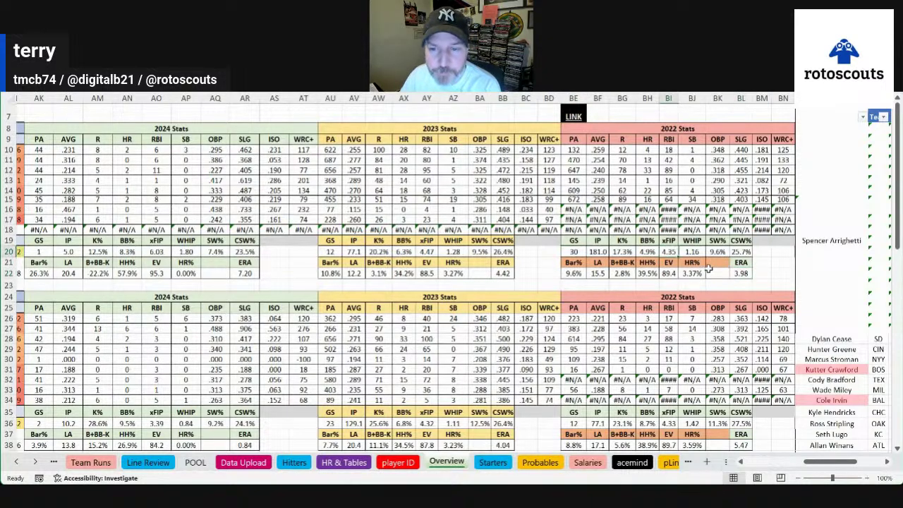
left_click(622, 252)
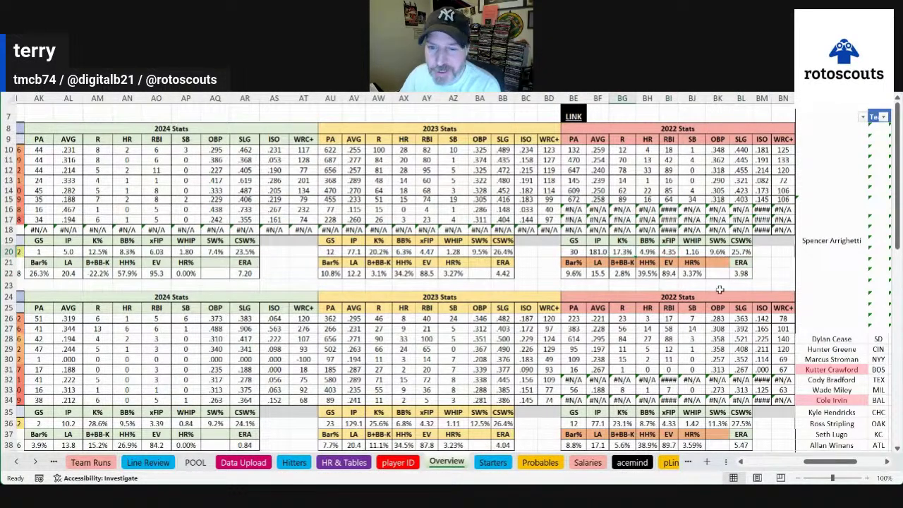
left_click(643, 254)
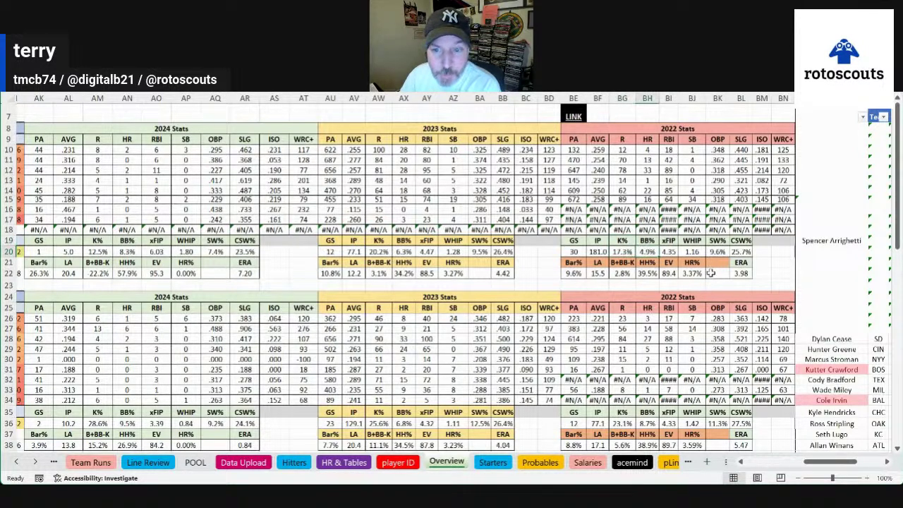
left_click(713, 274)
left_click(741, 250)
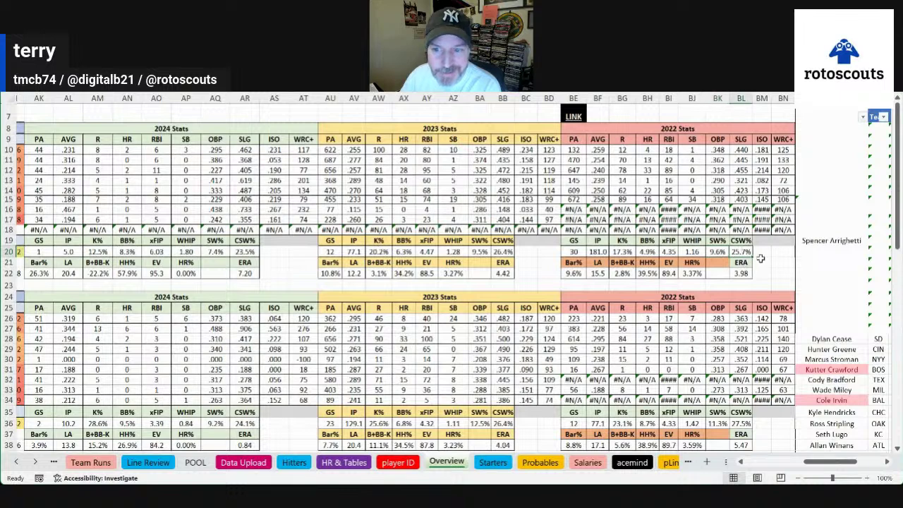
left_click(578, 273)
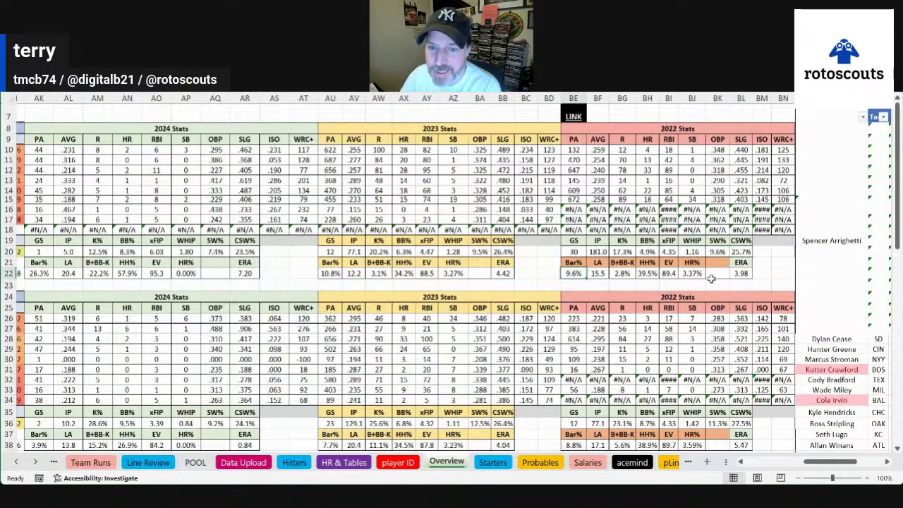
left_click(692, 273)
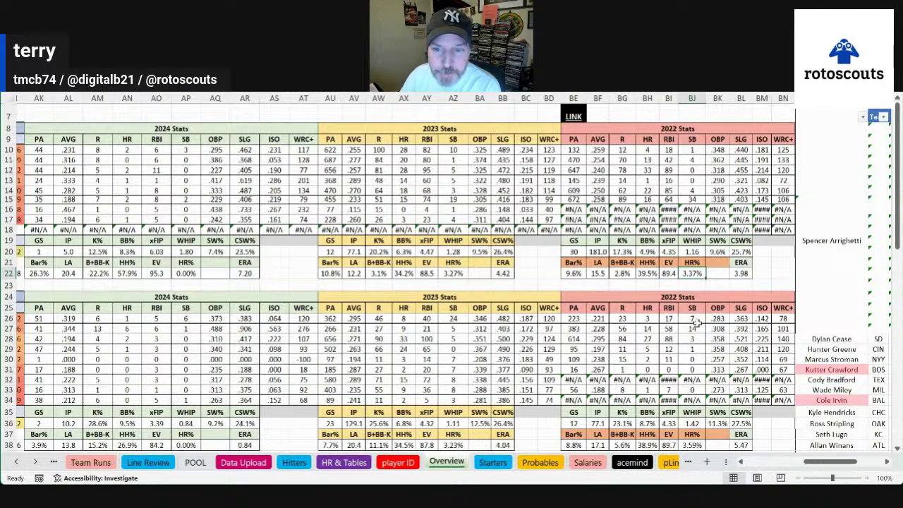
Step: Return to the lineup columns and review the Red Sox hitters' projections and 2024 stats
left_click(762, 459)
left_click_drag(762, 460, 792, 462)
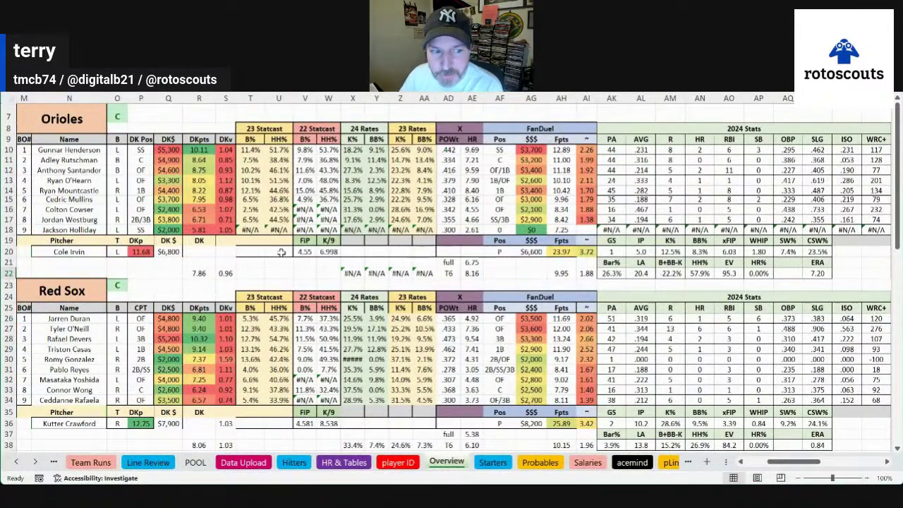
left_click_drag(81, 349, 74, 338)
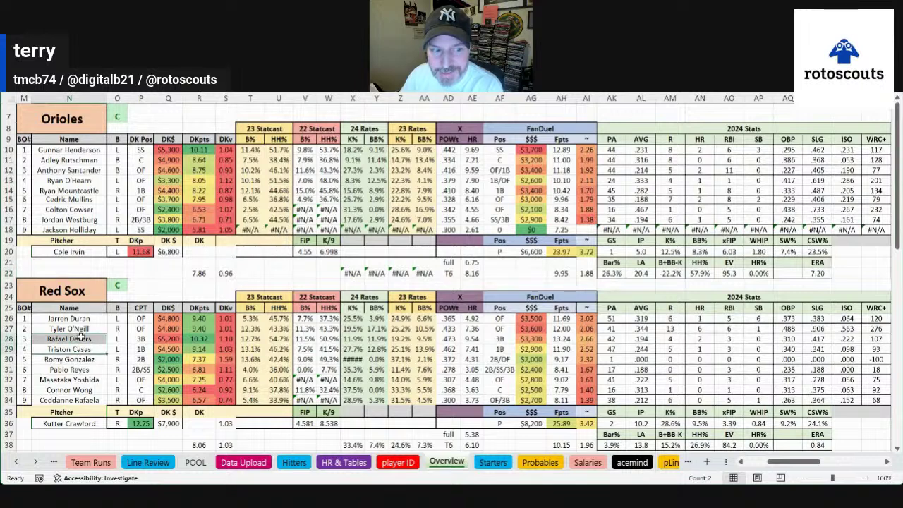
left_click(203, 360)
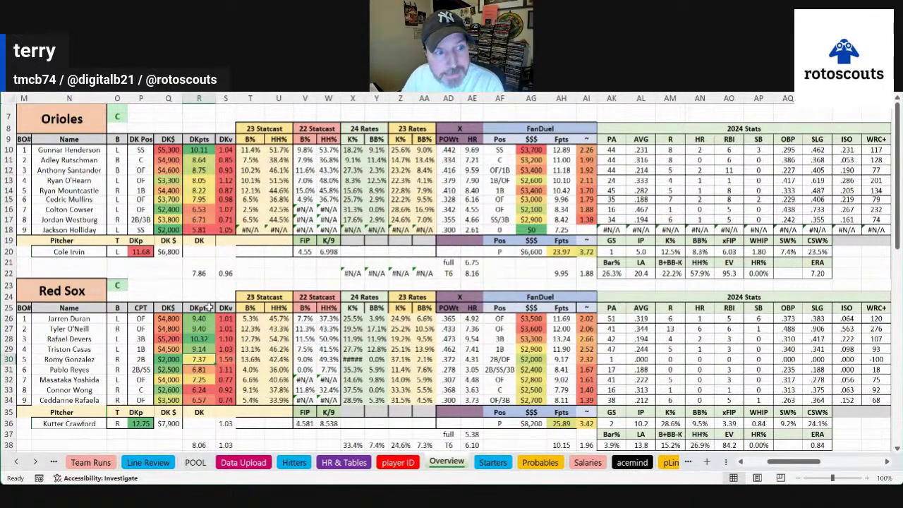
left_click(95, 371)
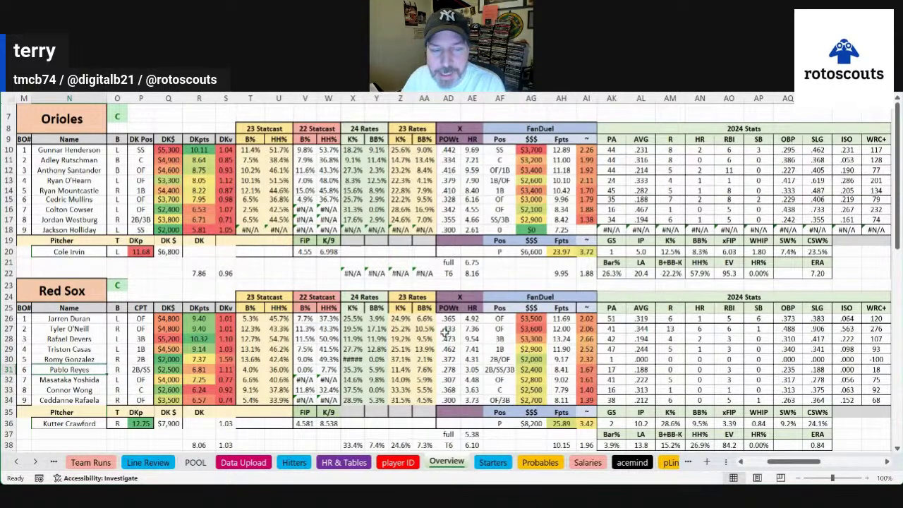
left_click(630, 319)
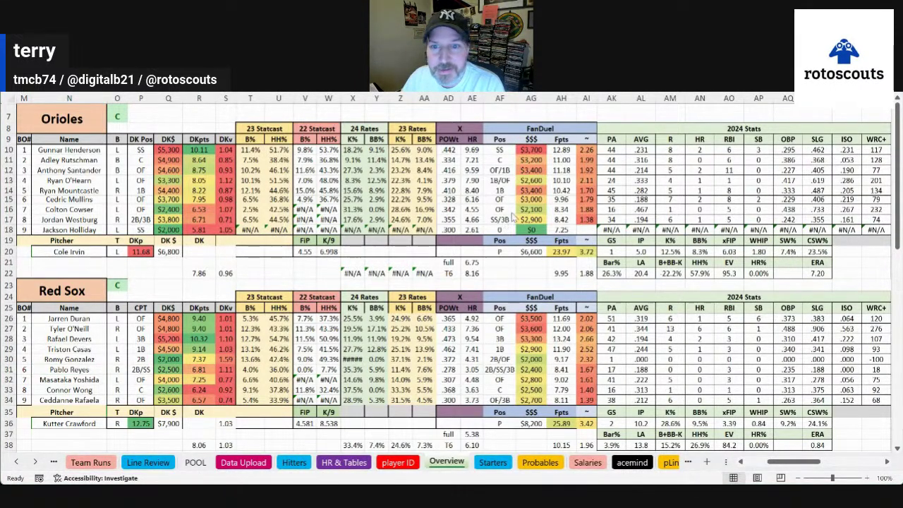
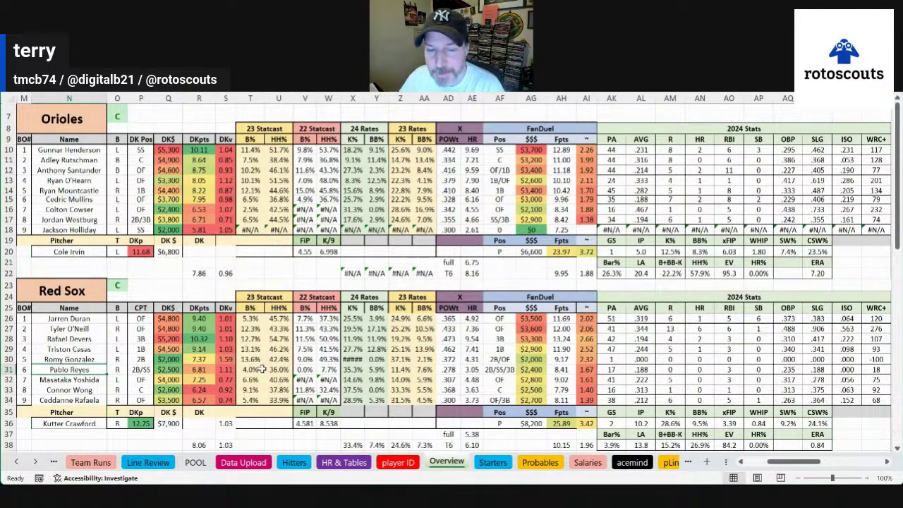
Step: Compare Cole Irvin's FanDuel points projection with his DraftKings salary and projection in row 20
left_click(523, 260)
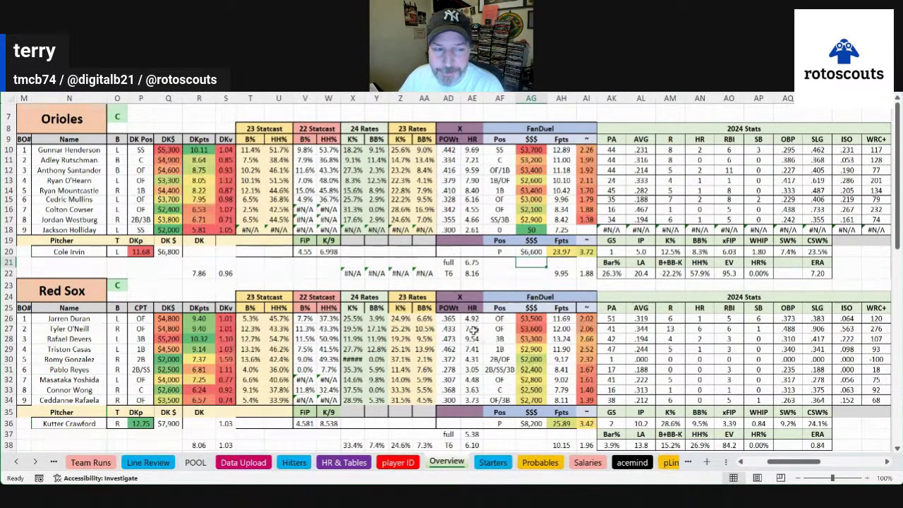
left_click(168, 252)
left_click(562, 251)
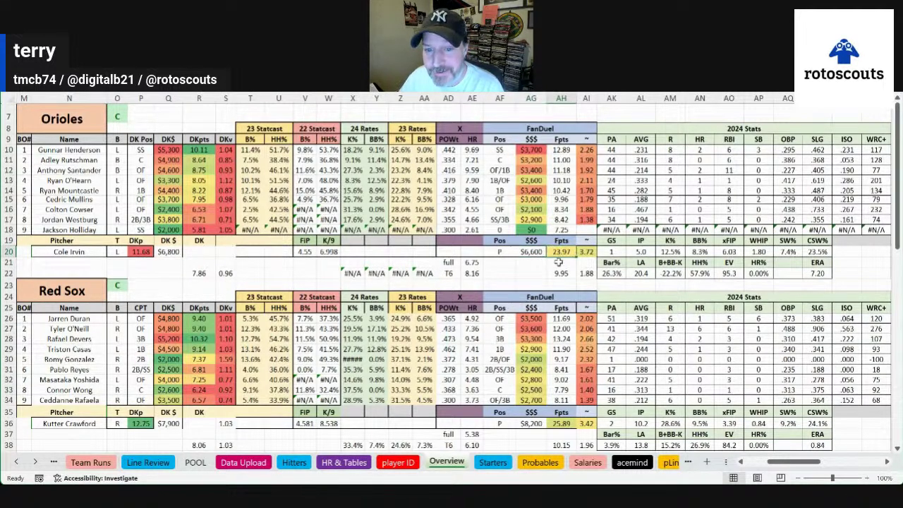
left_click(533, 262)
left_click(554, 253)
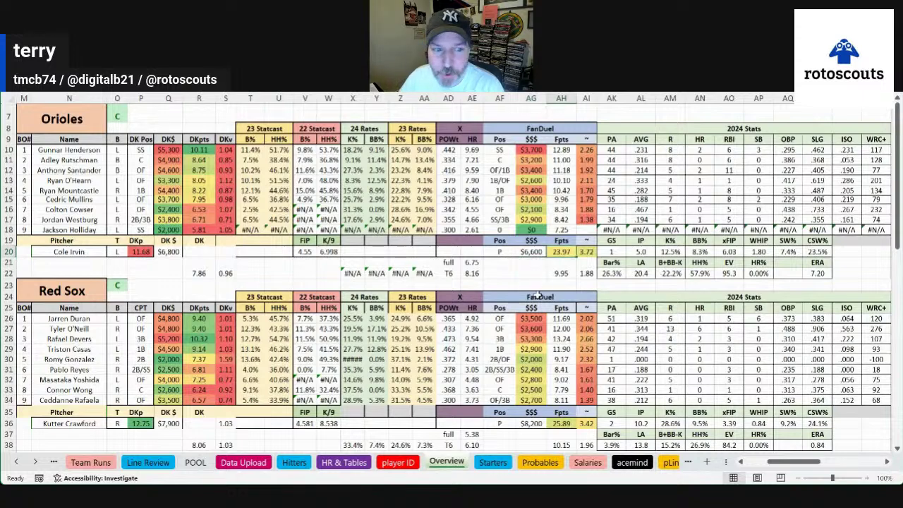
left_click(168, 251)
left_click(140, 252)
Step: Sort the pitcher table by DraftKings points in column DB, highest first, and inspect Cole Irvin's row
left_click(843, 463)
scroll(624, 304, "down", 3)
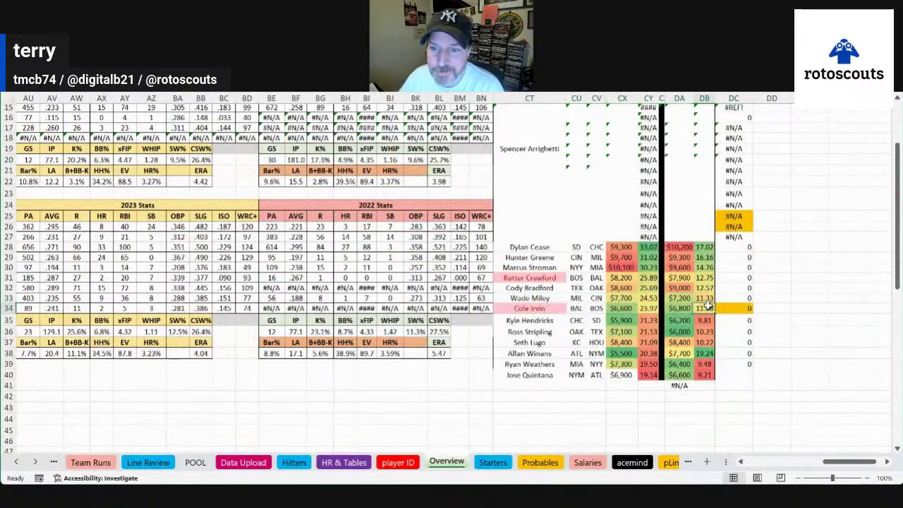
scroll(711, 154, "up", 2)
scroll(711, 154, "up", 1)
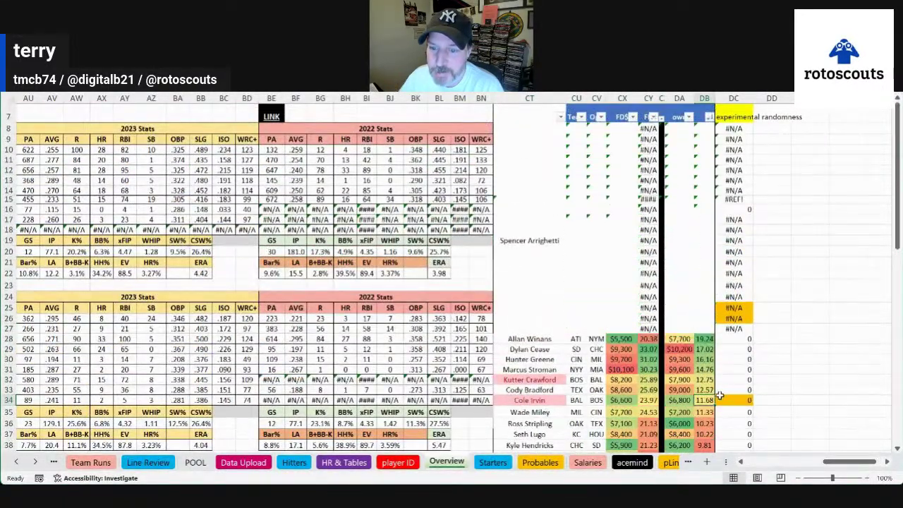
left_click_drag(545, 401, 707, 400)
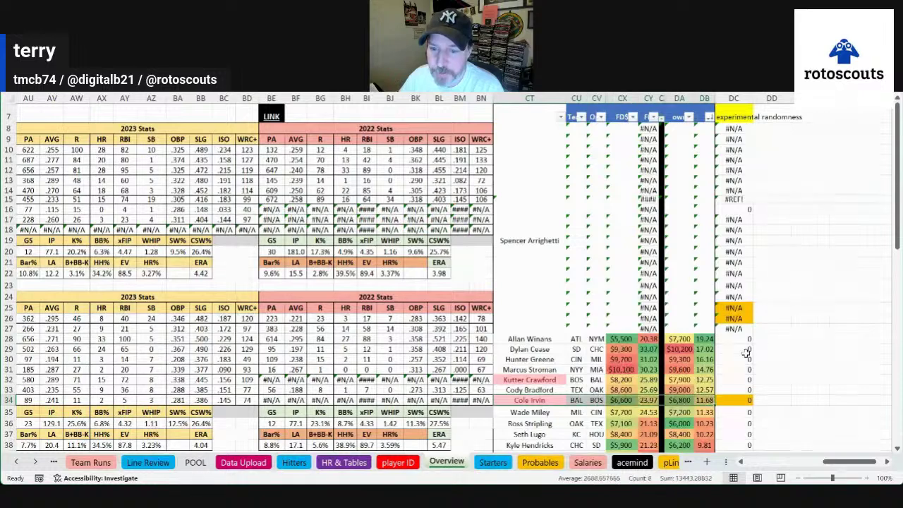
scroll(745, 370, "down", 1)
left_click(734, 394)
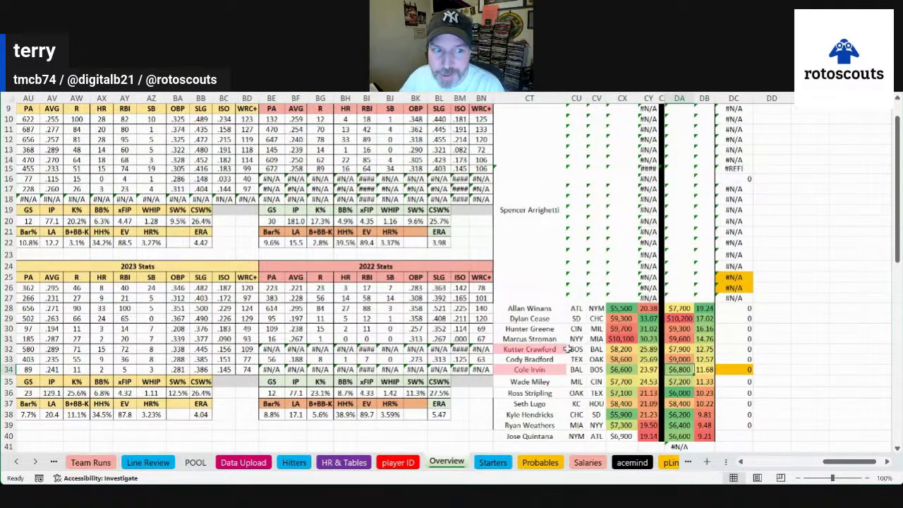
Step: Sort the pitcher table by FanDuel points in column CY, highest first
scroll(570, 349, "up", 1)
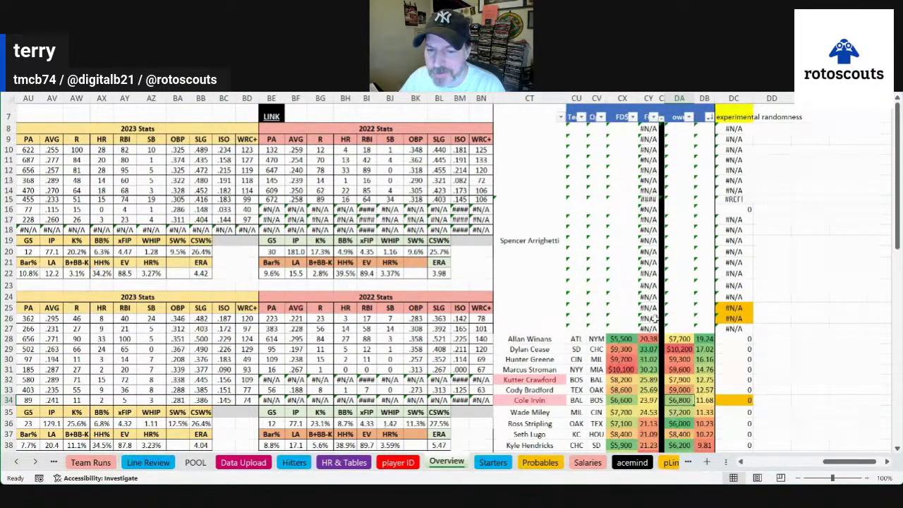
scroll(655, 319, "down", 1)
scroll(655, 318, "up", 1)
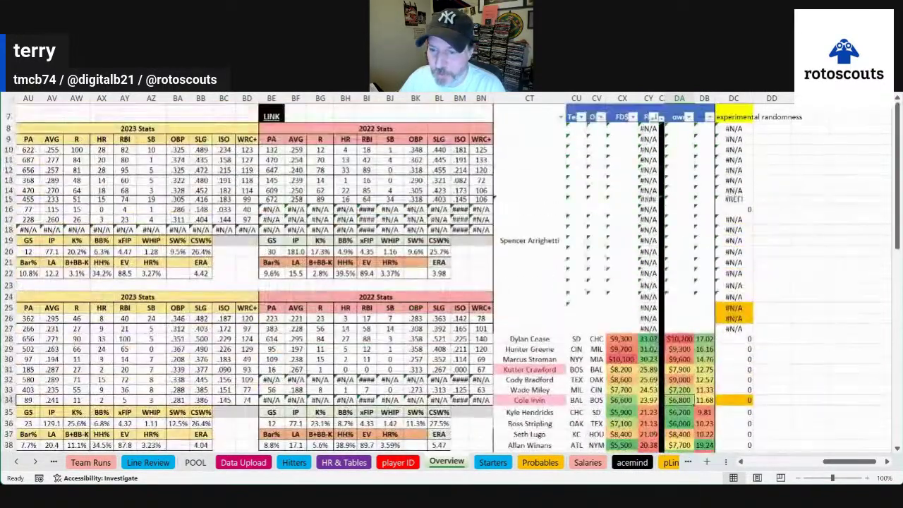
Step: Go back to the team lineups and check Rafael Devers's FanDuel salary and the Red Sox hitters' stats
left_click_drag(846, 462, 785, 467)
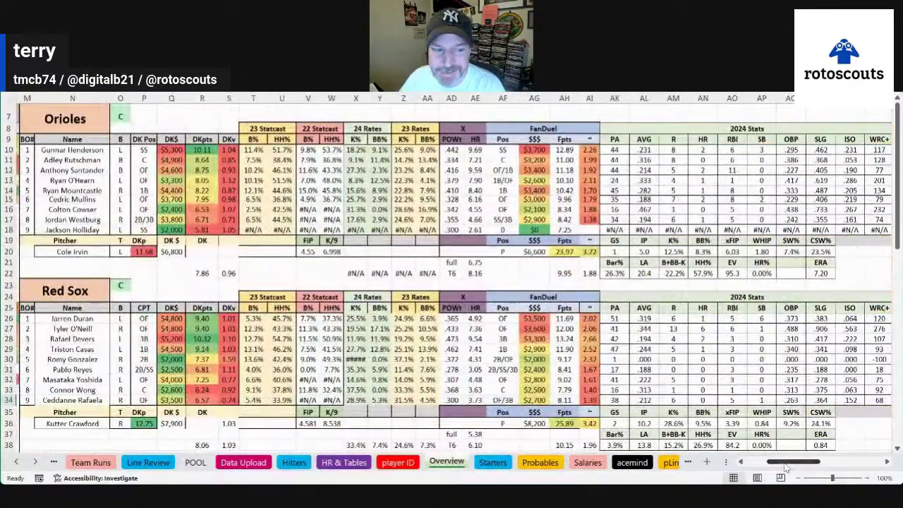
left_click(886, 464)
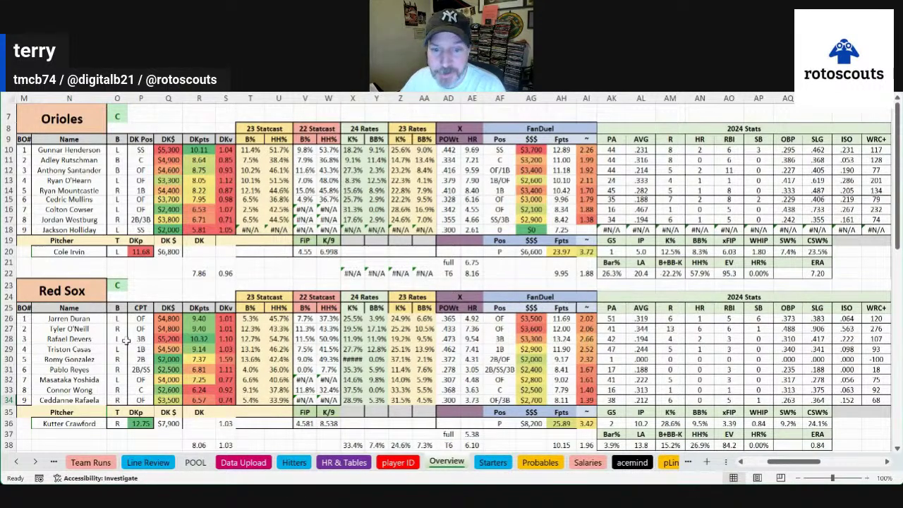
left_click(538, 338)
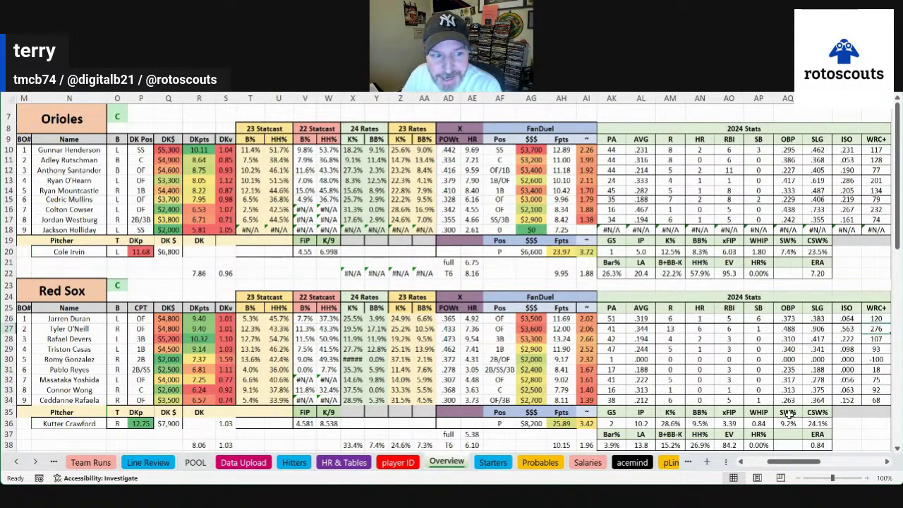
Step: Review Romy Gonzalez's row across his salary, Statcast, 2024 and 2023 stats, finishing back at the lineup columns
left_click_drag(82, 362, 873, 360)
left_click(874, 360)
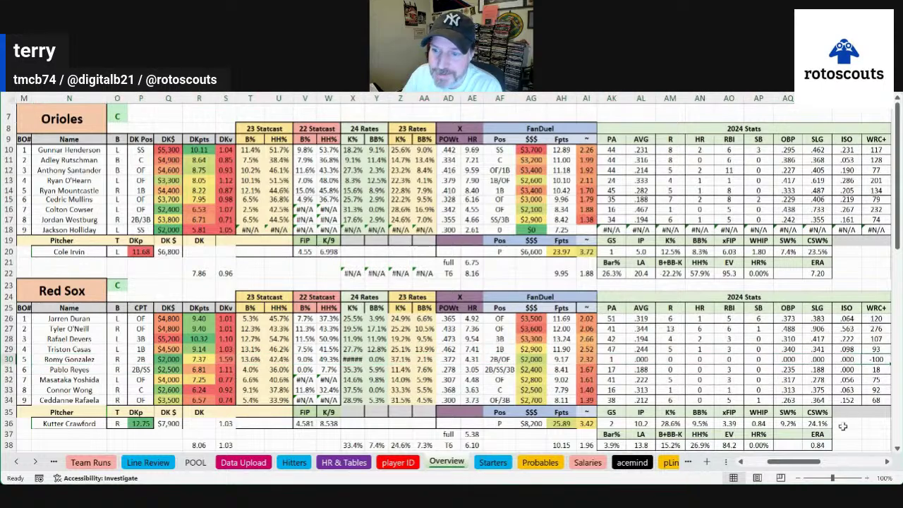
left_click_drag(810, 467, 827, 465)
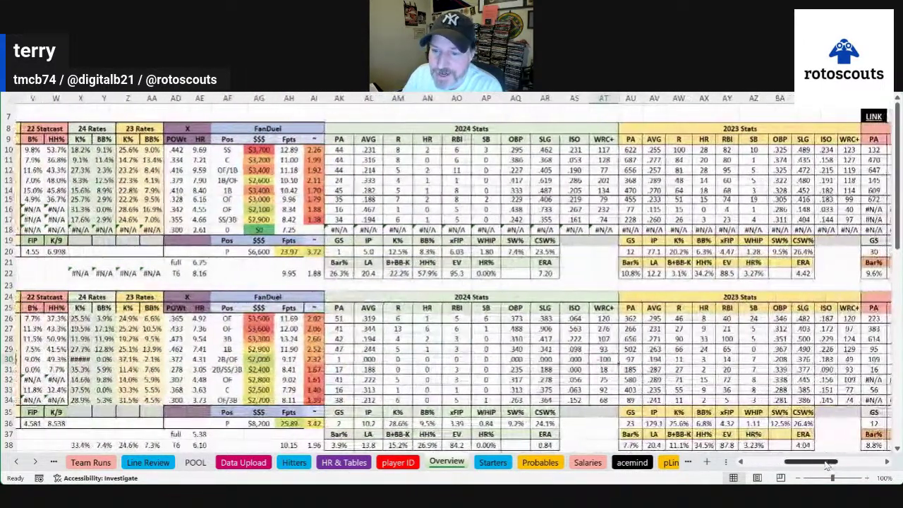
left_click(630, 359)
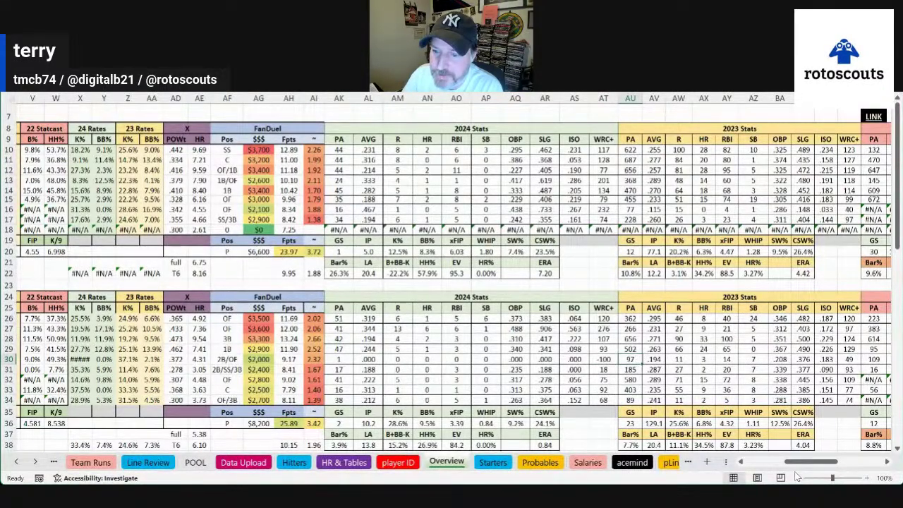
left_click_drag(813, 467, 796, 473)
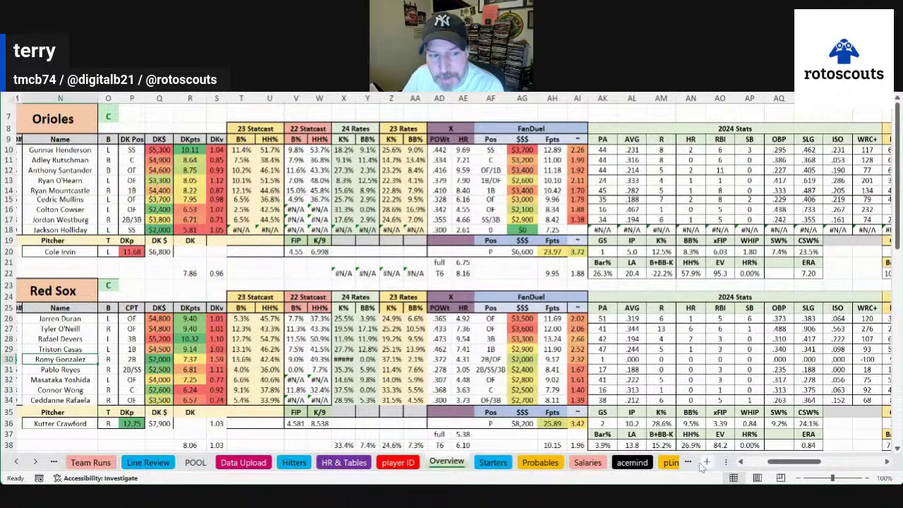
left_click(741, 462)
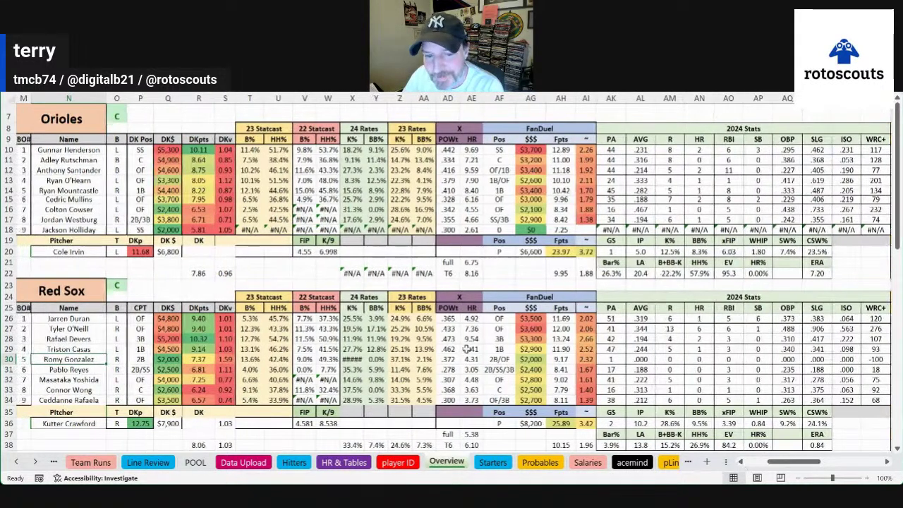
Step: Review Pablo Reyes's positions, salaries and projections, and highlight Masataka Yoshida's row from name to 2023 barrel rate
left_click(74, 370)
left_click(129, 369)
left_click(166, 369)
left_click(244, 369)
left_click(552, 370)
left_click(520, 370)
left_click(506, 371)
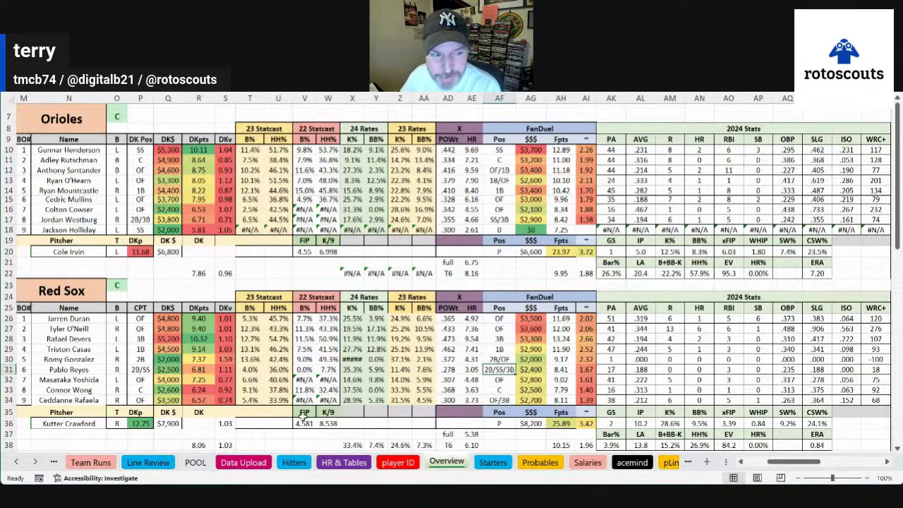
left_click_drag(83, 381, 264, 381)
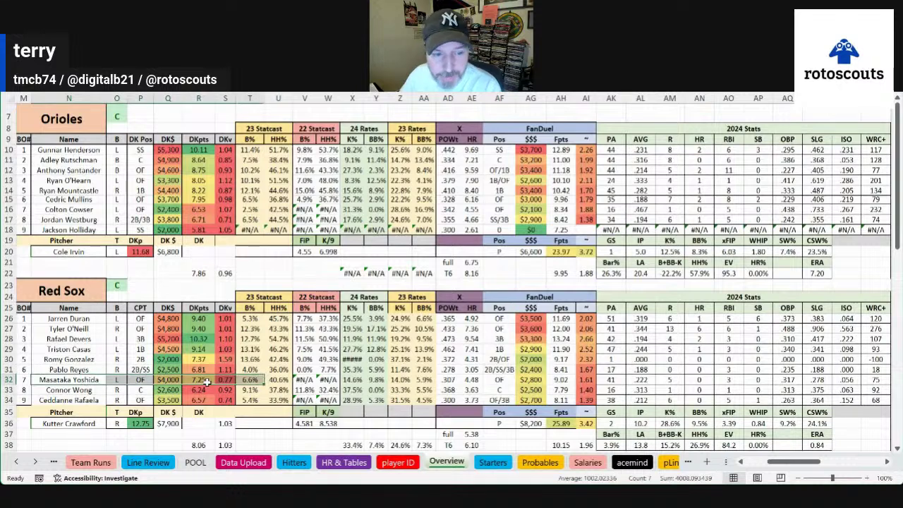
Step: Check Masataka Yoshida's 2023 hard-hit rate, then Tyler O'Neill's row and Ceddanne Rafaela's DraftKings projection and FanDuel salary
left_click(277, 379)
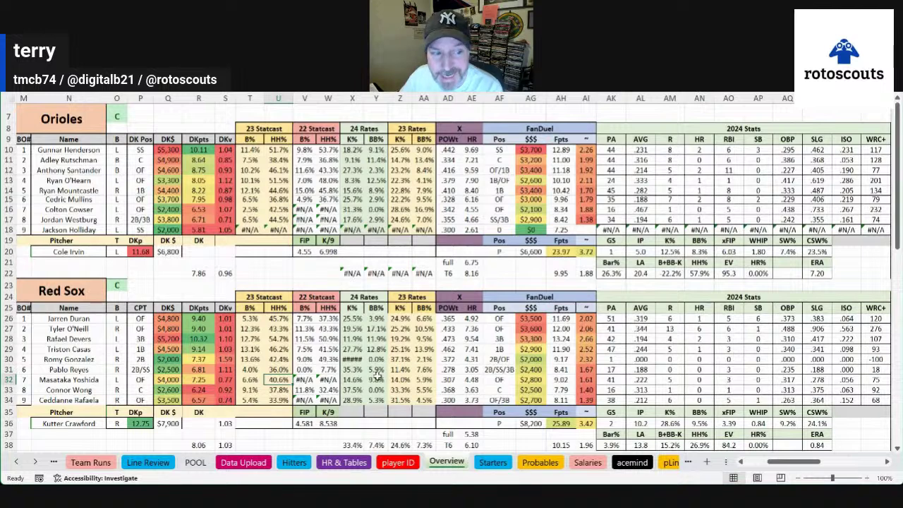
left_click(85, 400)
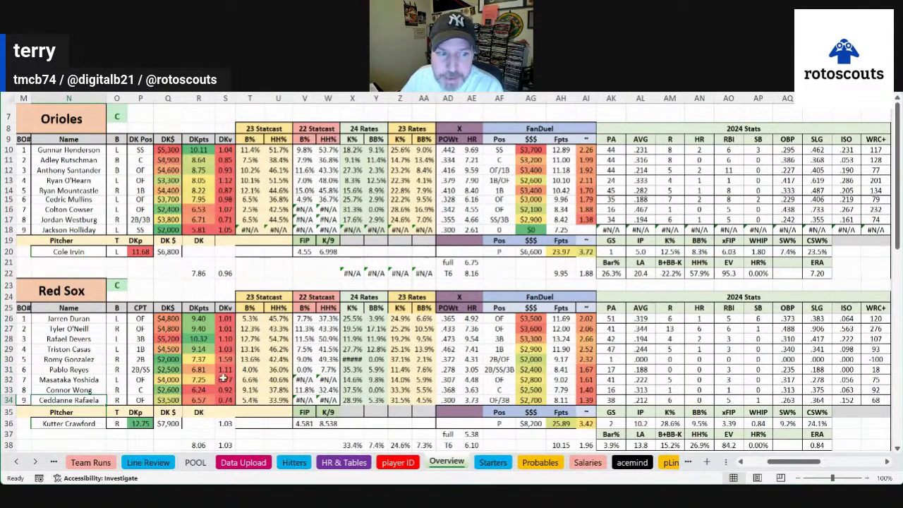
left_click(90, 328)
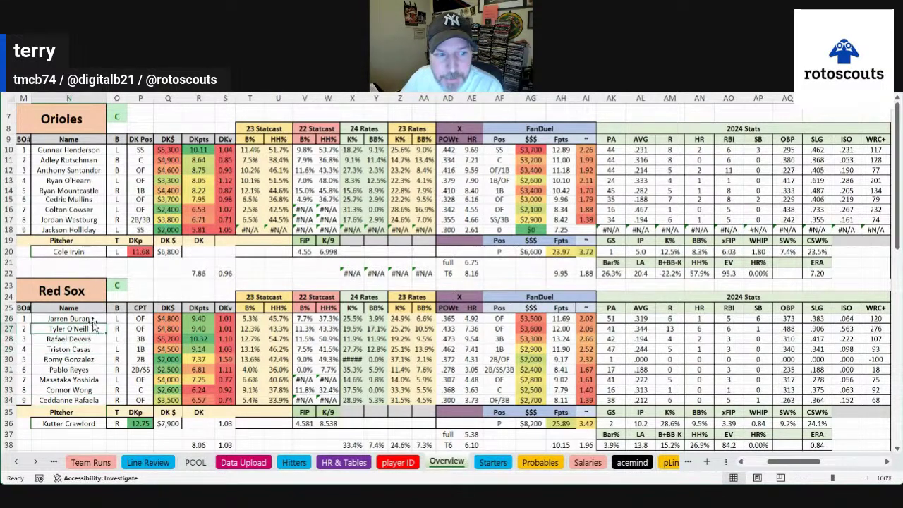
left_click(199, 399)
left_click(531, 400)
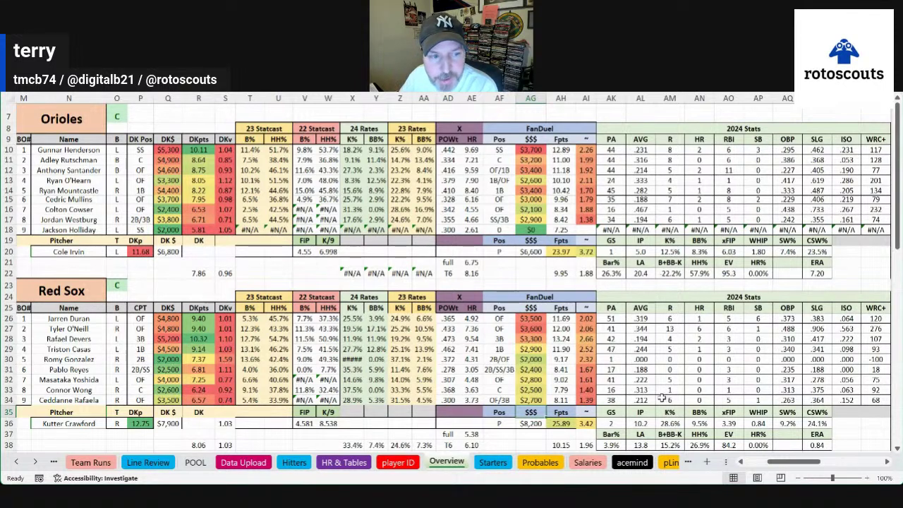
Step: Review the Red Sox hitters' FanDuel positions and salaries, comparing Jarren Duran's with Pablo Reyes's, and check Reyes's DraftKings position
left_click_drag(491, 321, 501, 396)
left_click(538, 320)
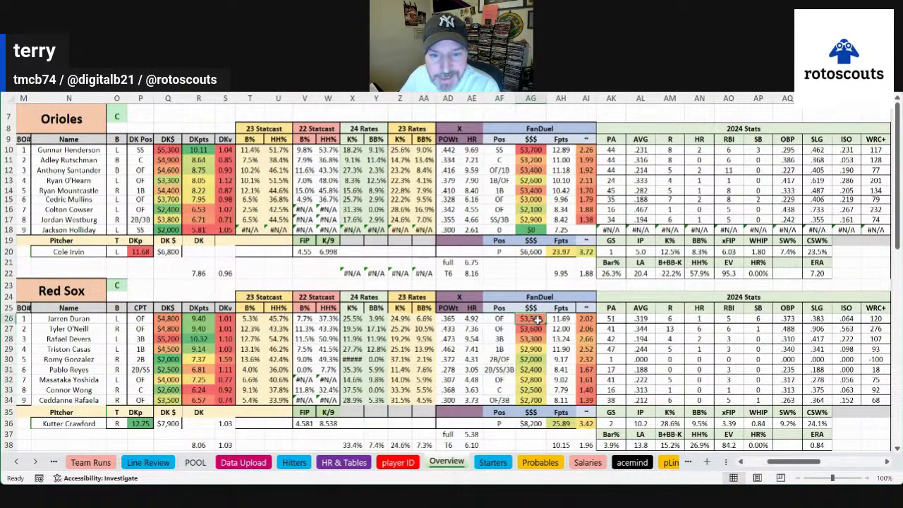
left_click(526, 371)
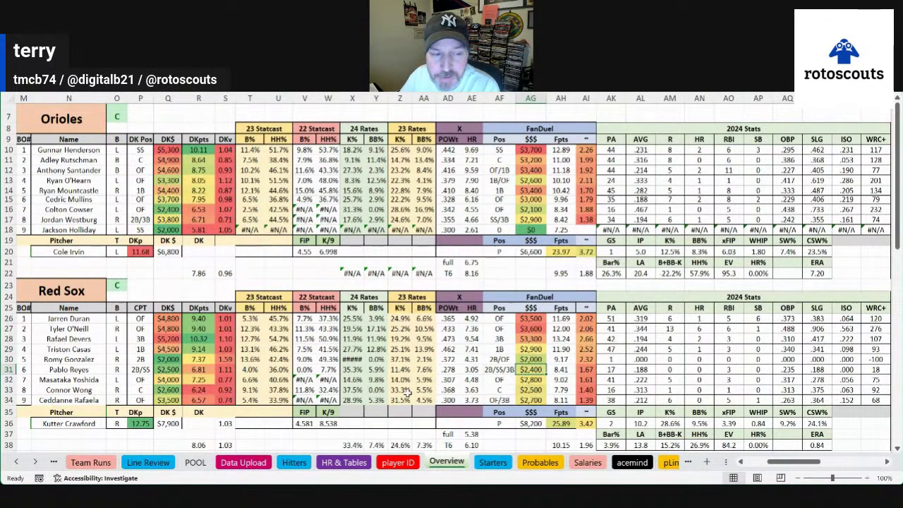
left_click(141, 369)
left_click(423, 369)
left_click(145, 370)
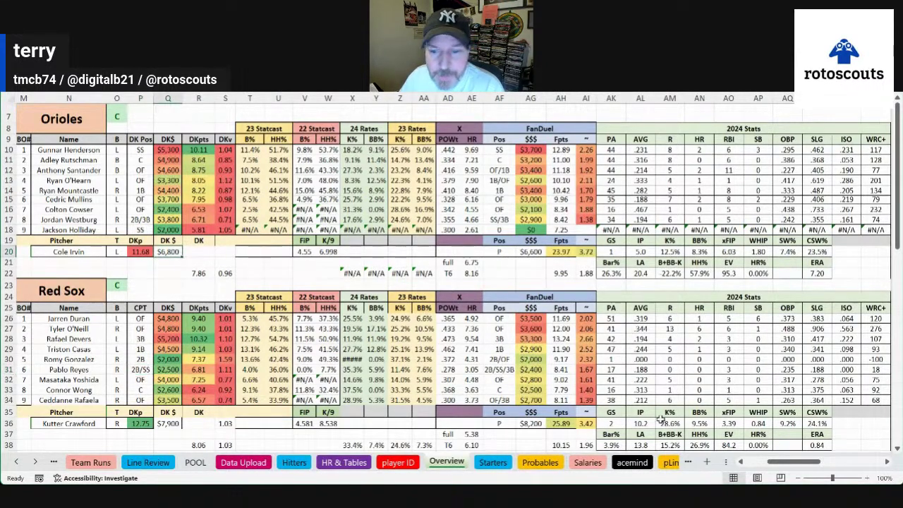
Step: Go to the pitcher table and compare Kyle Hendricks's FanDuel and DraftKings salaries and projection with Cole Irvin's
left_click_drag(818, 461, 874, 462)
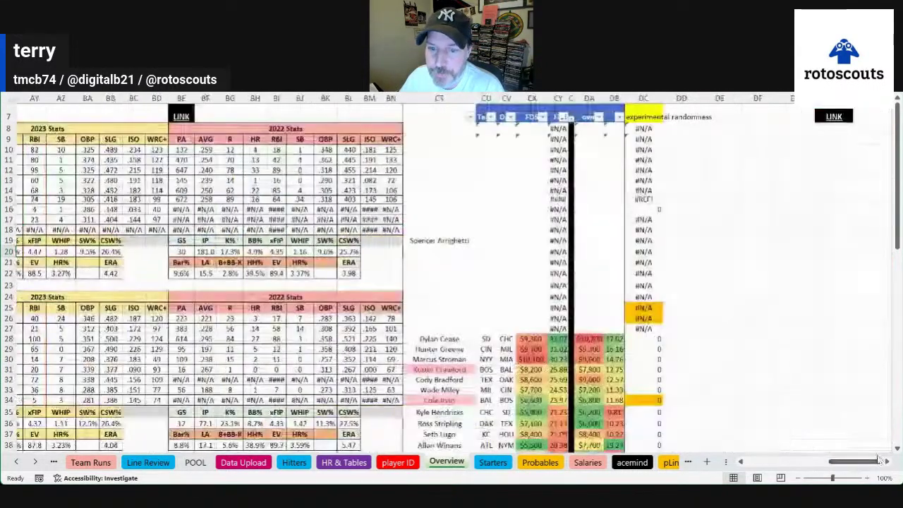
scroll(661, 318, "down", 3)
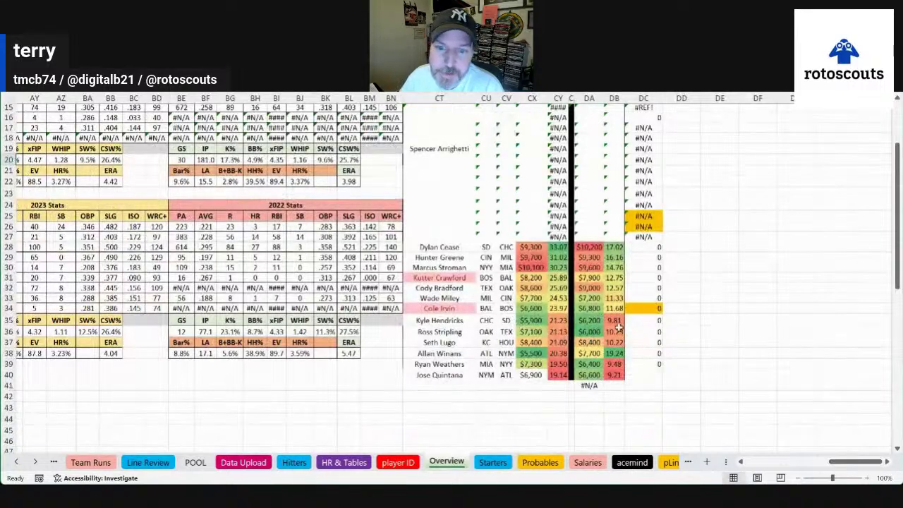
left_click(590, 321)
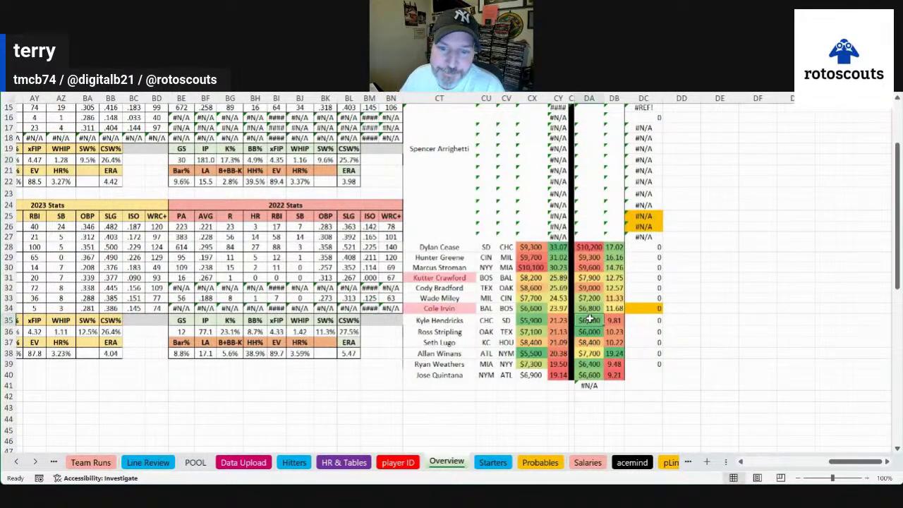
left_click(614, 321)
left_click(600, 321)
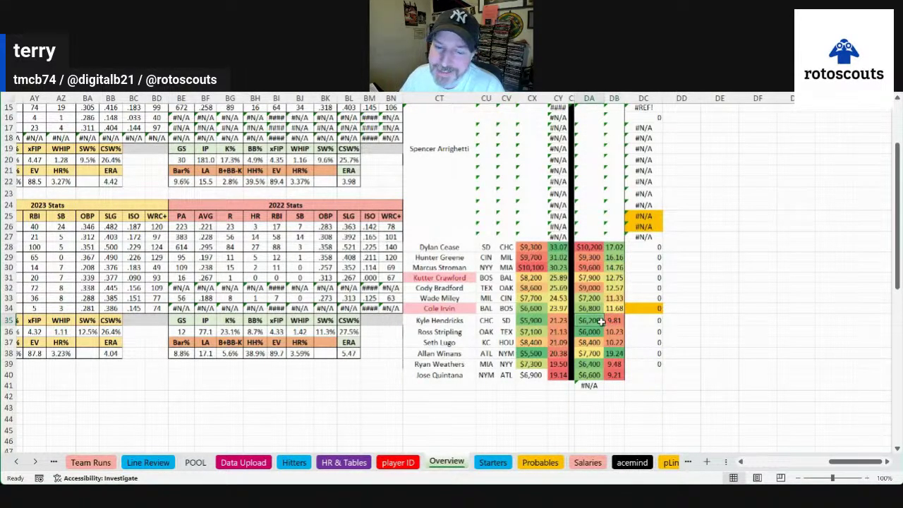
left_click(427, 320)
left_click(532, 320)
left_click(590, 321)
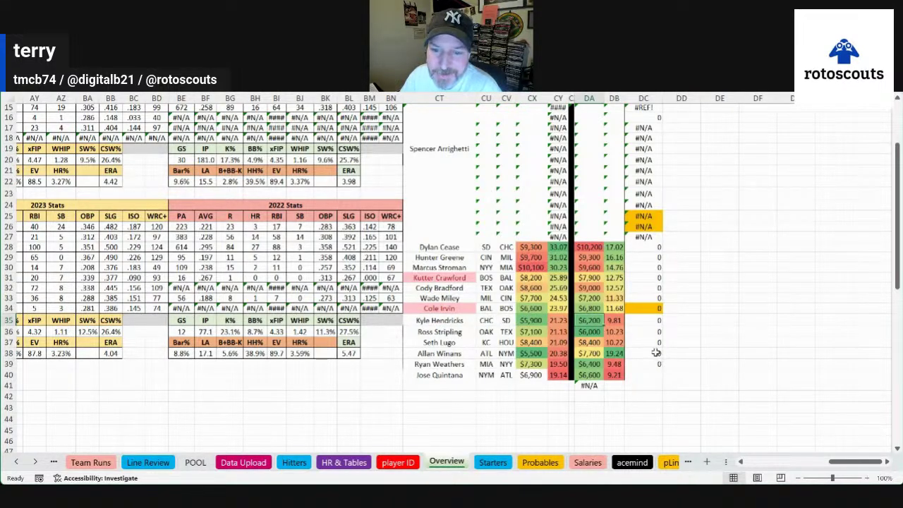
left_click_drag(614, 308, 615, 320)
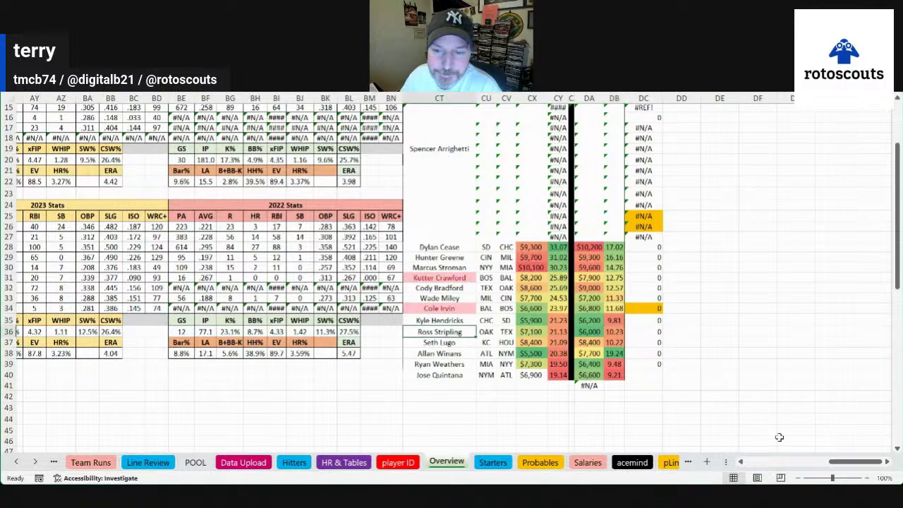
Step: Return to the team lineups and review Kutter Crawford's 2024 and 2023 pitching stats
left_click(798, 463)
left_click_drag(797, 465, 791, 465)
scroll(562, 372, "up", 3)
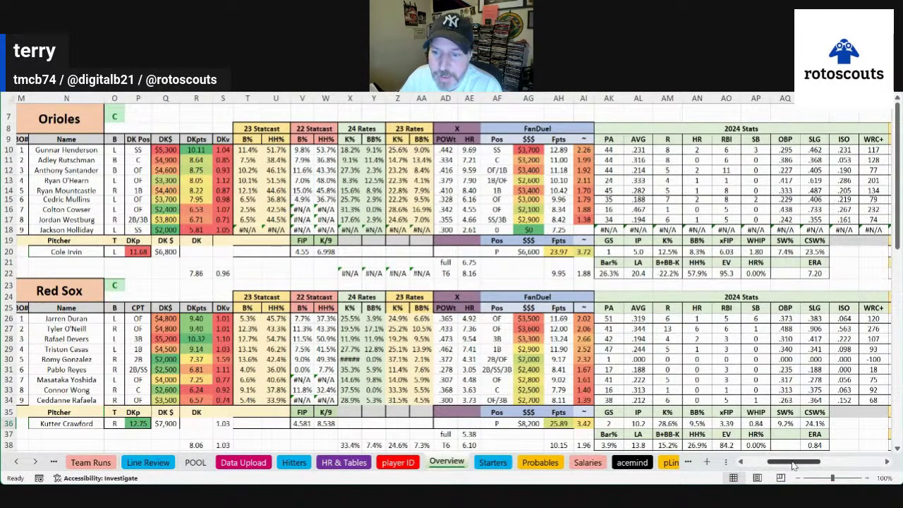
left_click_drag(798, 466, 824, 462)
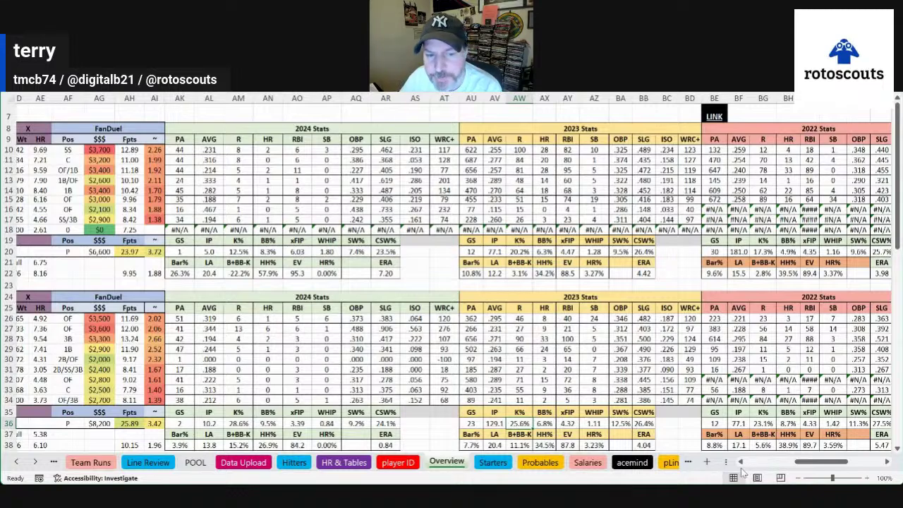
left_click(778, 459)
left_click_drag(789, 460, 803, 461)
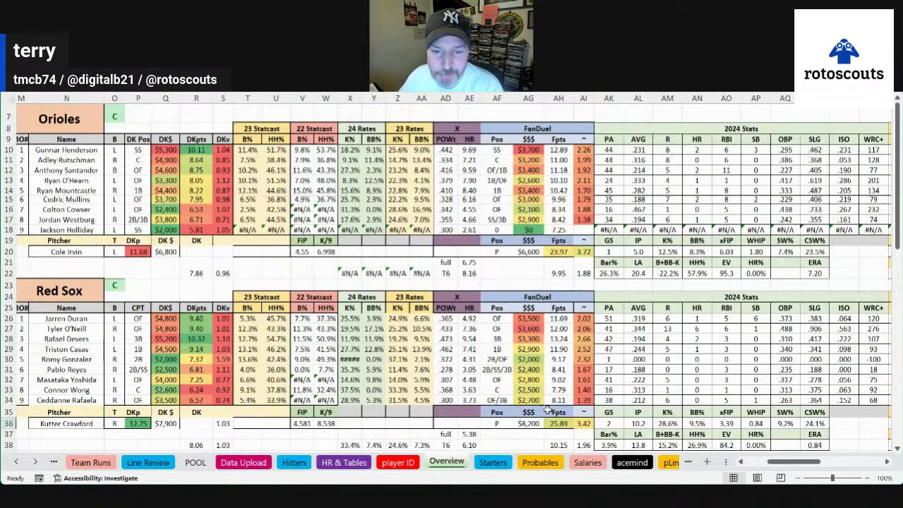
Step: Go to the pitcher table and review Kutter Crawford's row from name to DraftKings projection
left_click_drag(818, 461, 883, 460)
left_click_drag(437, 369, 622, 369)
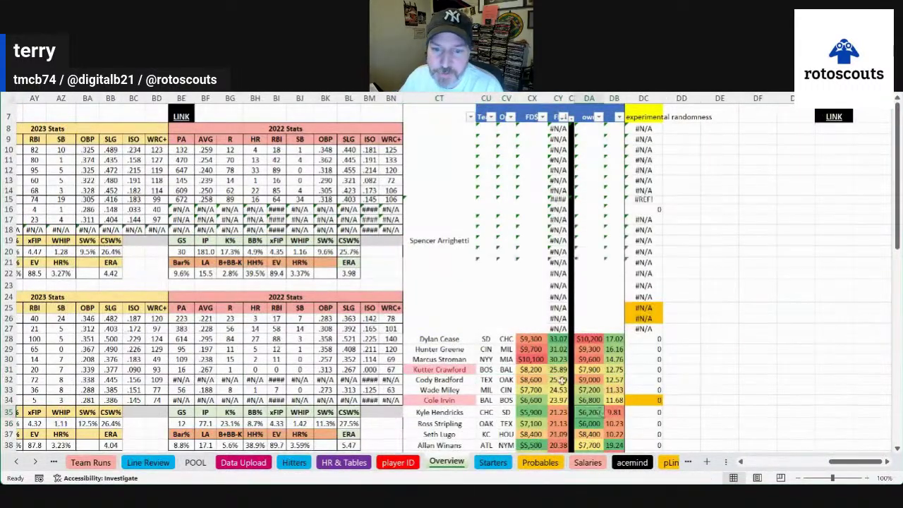
left_click(623, 370)
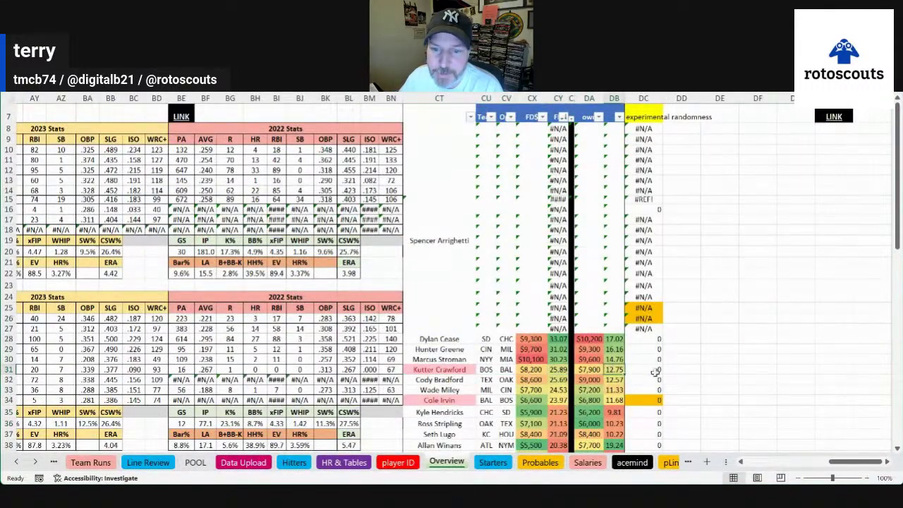
Step: Go back to the lineups and check Jackson Holliday's row and Adley Rutschman's 2024 WRC+ and OBP
left_click(798, 461)
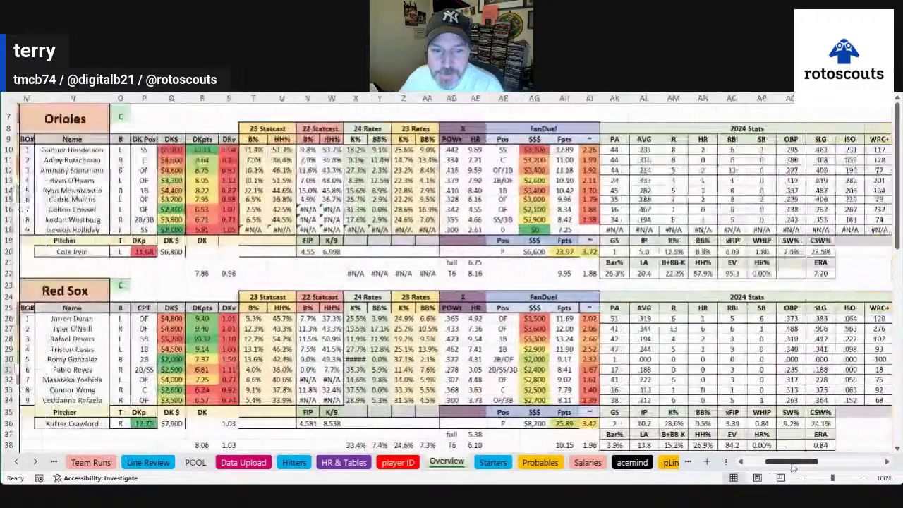
left_click_drag(793, 467, 795, 467)
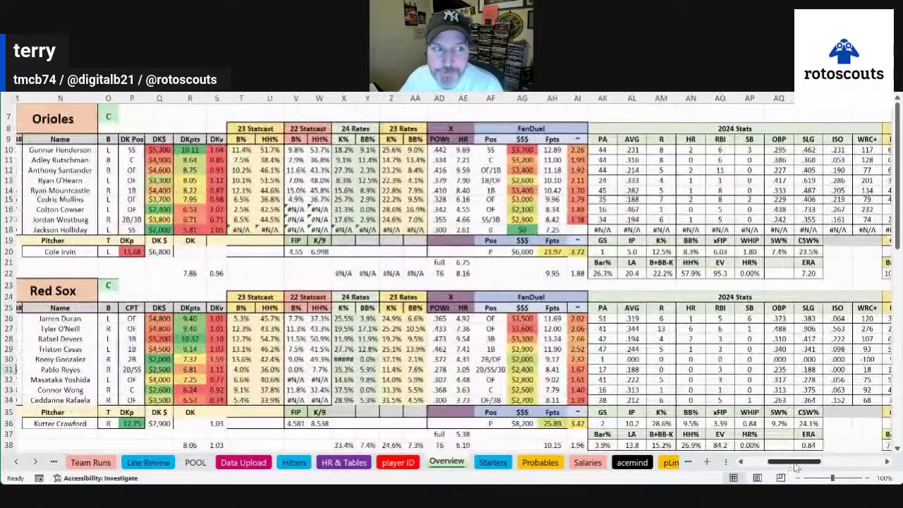
left_click(741, 463)
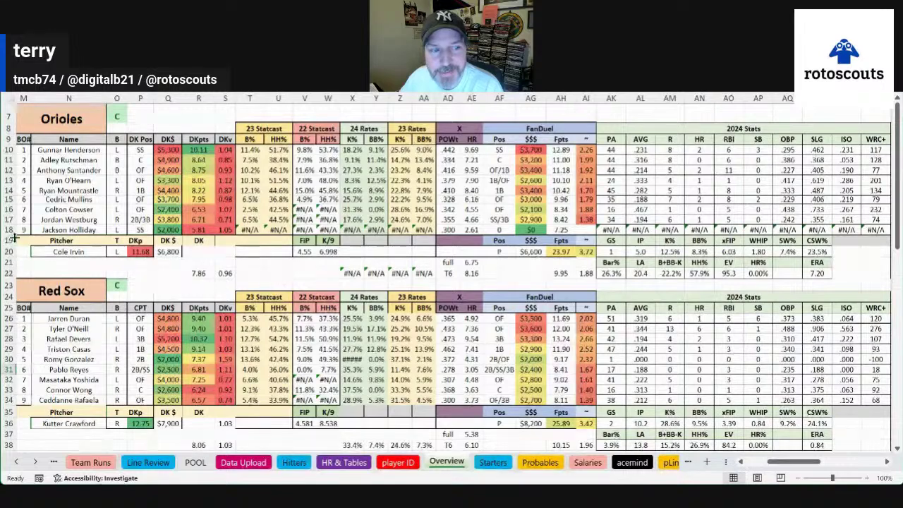
left_click(70, 231)
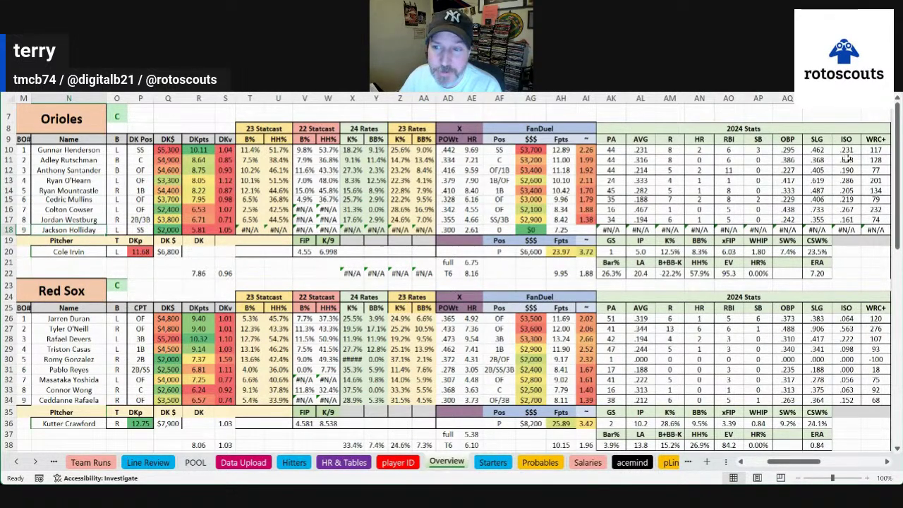
left_click(875, 161)
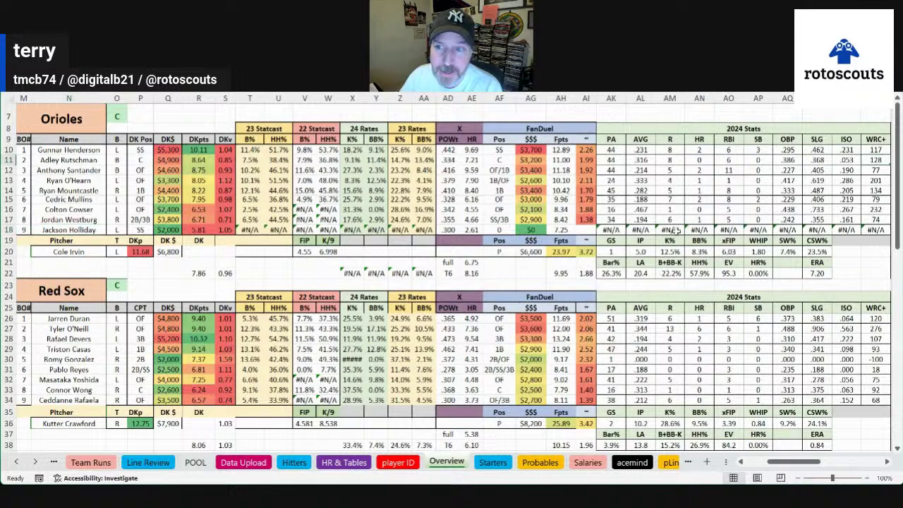
left_click(787, 161)
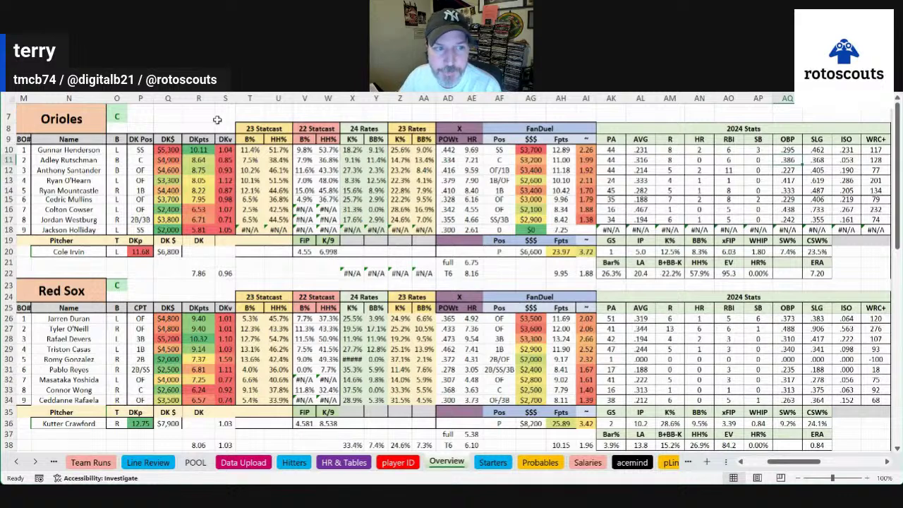
Step: Review Anthony Santander's DraftKings salary and Ryan Mountcastle's batting side in the Orioles lineup
left_click(92, 172)
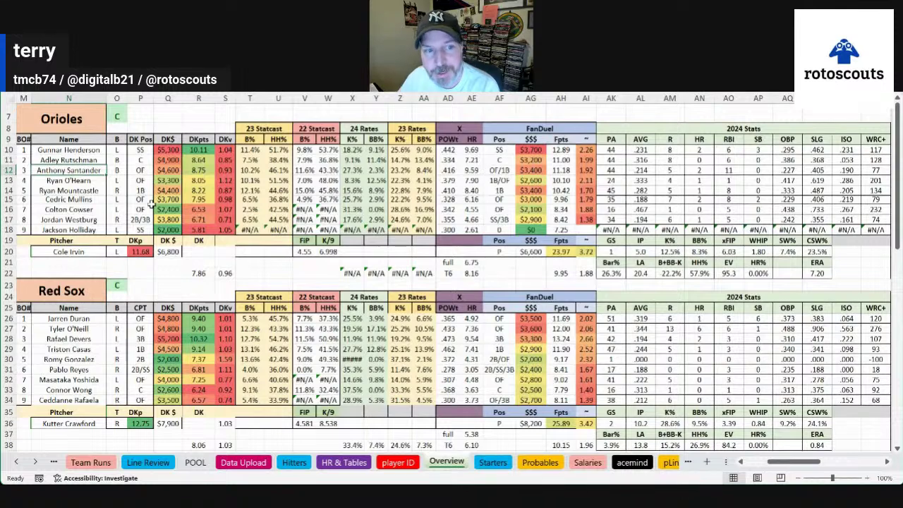
left_click(161, 170)
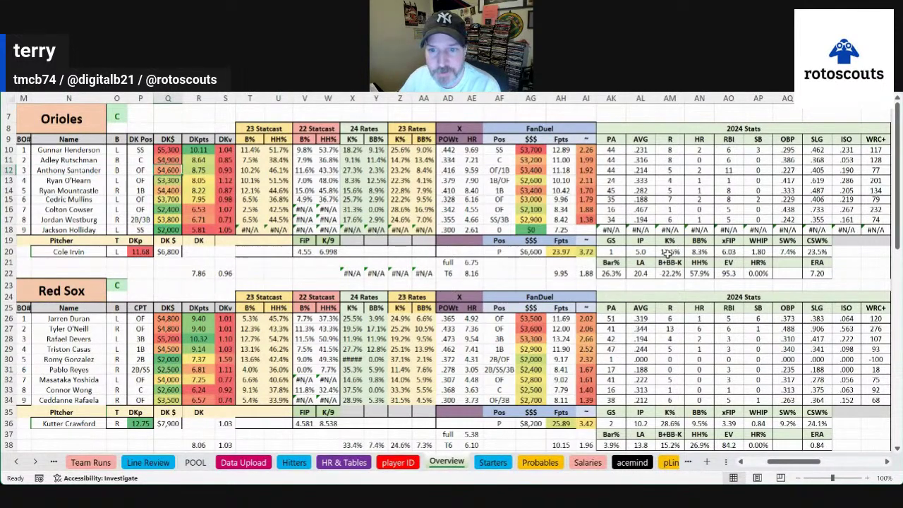
mouse_move(798, 466)
left_mouse_down()
mouse_move(828, 462)
mouse_move(791, 461)
mouse_move(802, 461)
left_mouse_up()
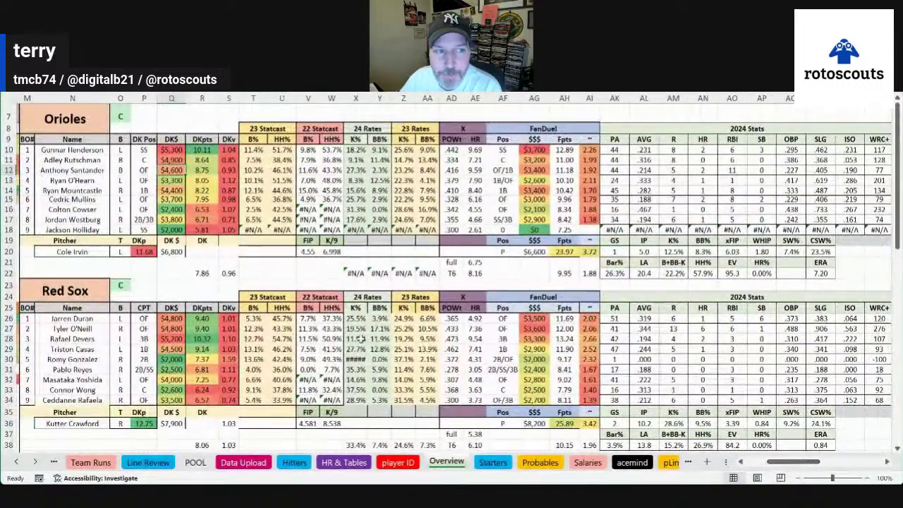
left_click(77, 170)
left_click(120, 191)
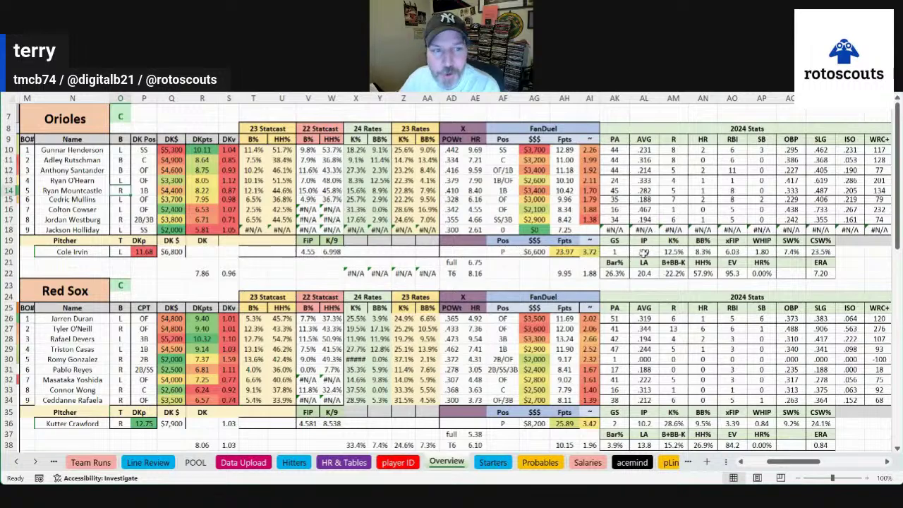
Step: Check Ryan O'Hearn's 2024 WRC+ and highlight his 2023 stats from PA to WRC+
left_click(875, 179)
left_click_drag(875, 180, 821, 180)
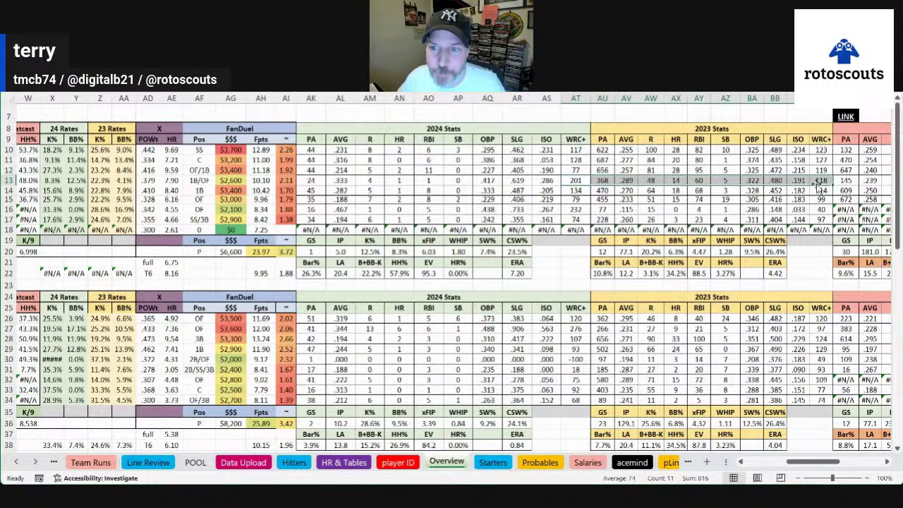
left_click(752, 382)
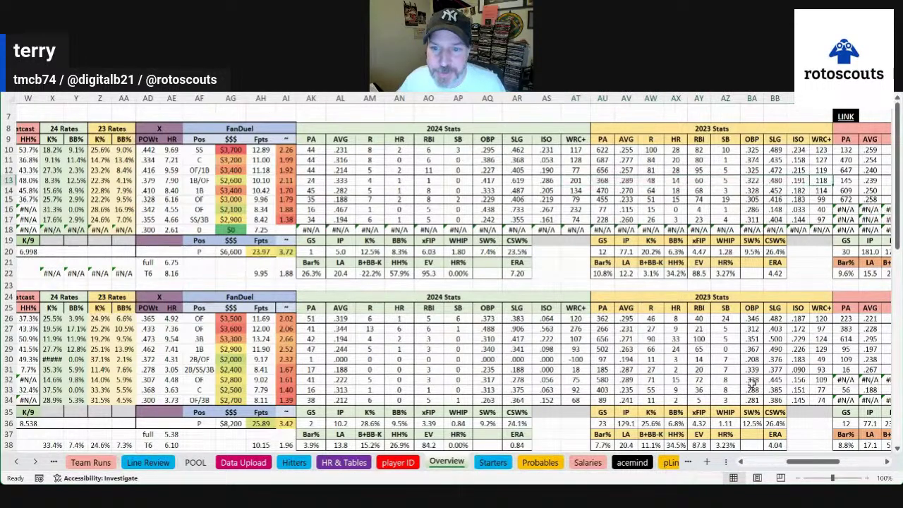
Step: Compare Ryan O'Hearn's FanDuel and DraftKings salaries, and highlight his row from batting side to FanDuel salary
left_click_drag(780, 462, 759, 462)
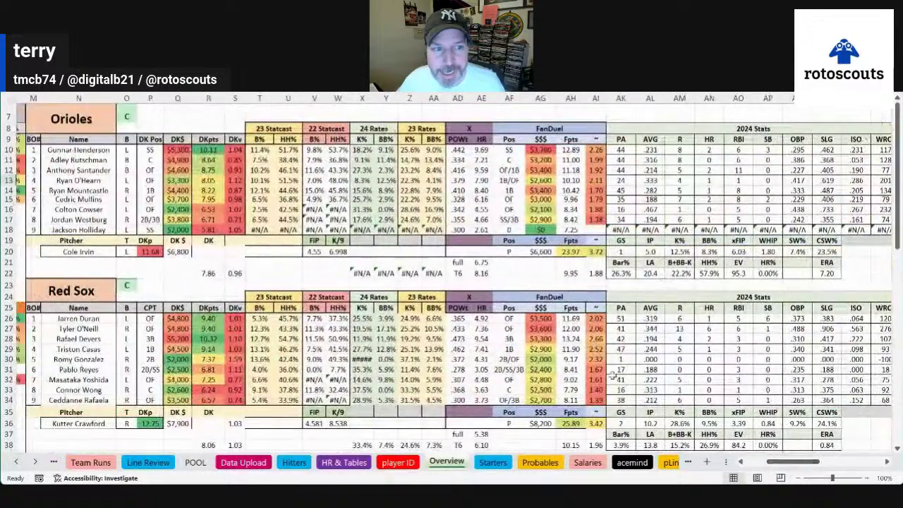
left_click(545, 181)
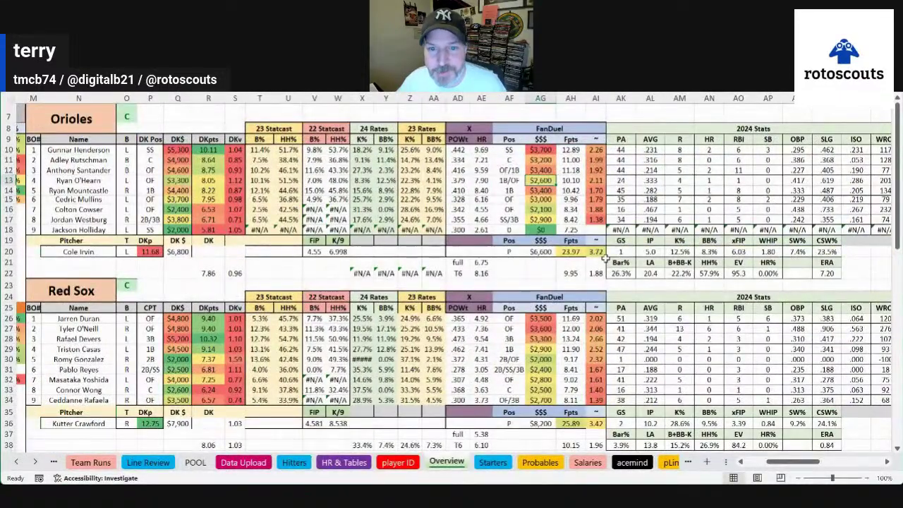
key("Left")
key("Left")
key("Left")
key("Left")
key("Left")
key("Left")
key("Left")
key("Left")
key("Left")
key("Left")
key("Left")
key("Left")
key("Left")
key("Left")
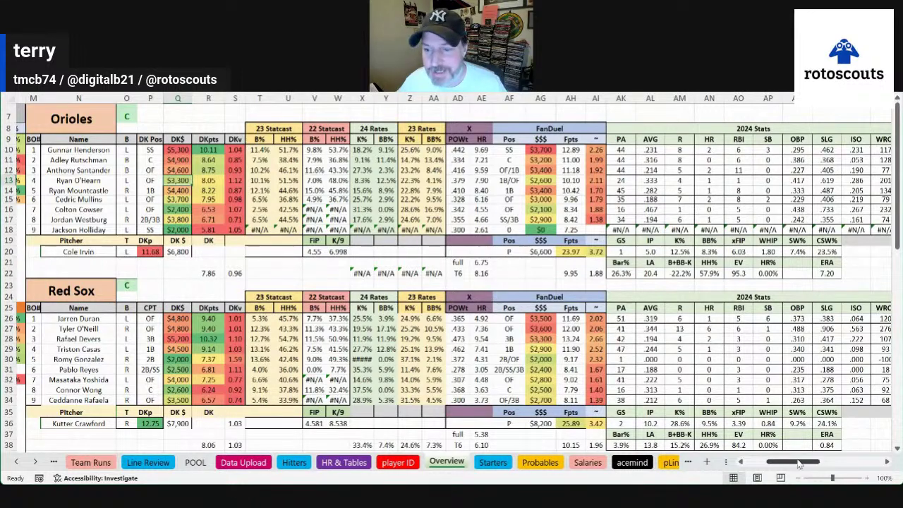
left_click(887, 462)
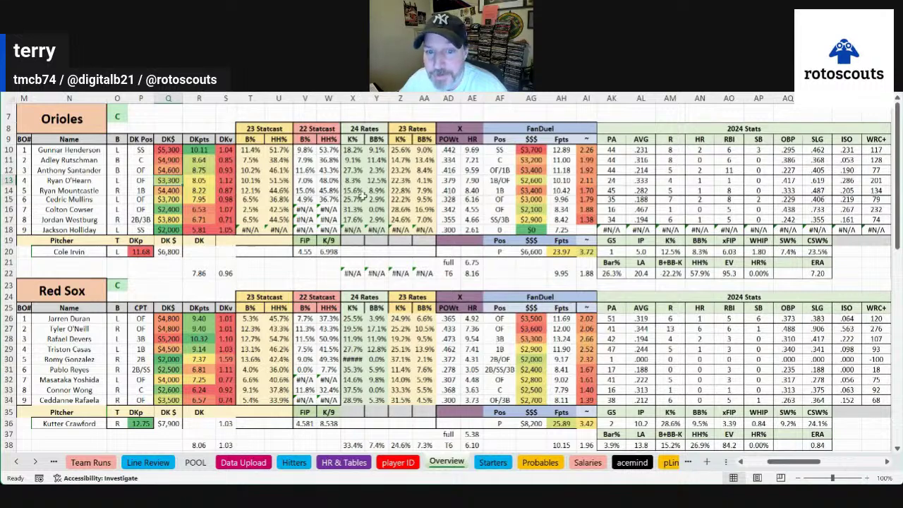
left_click_drag(530, 182, 120, 180)
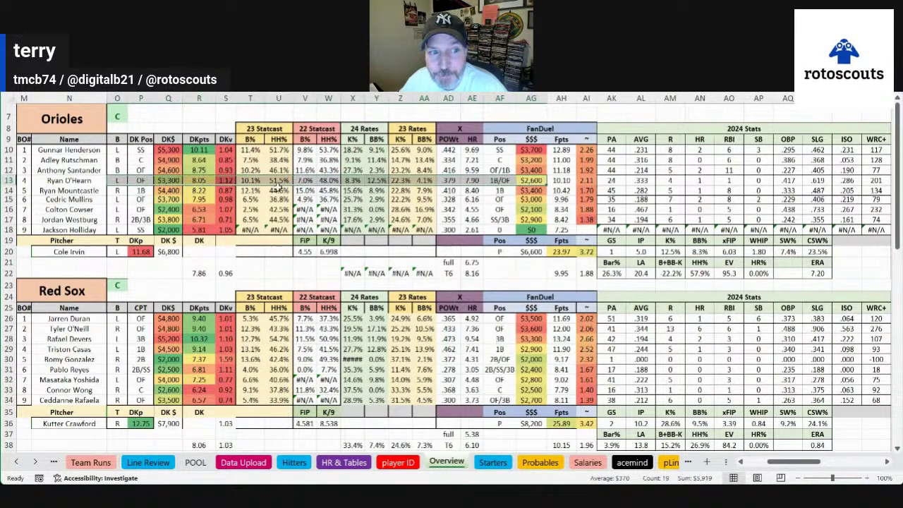
Step: Check Ryan O'Hearn's and Colton Cowser's 2023 Statcast rates, and Ryan Mountcastle's 2024 home runs, AVG, SLG and WRC+
left_click_drag(250, 181, 278, 180)
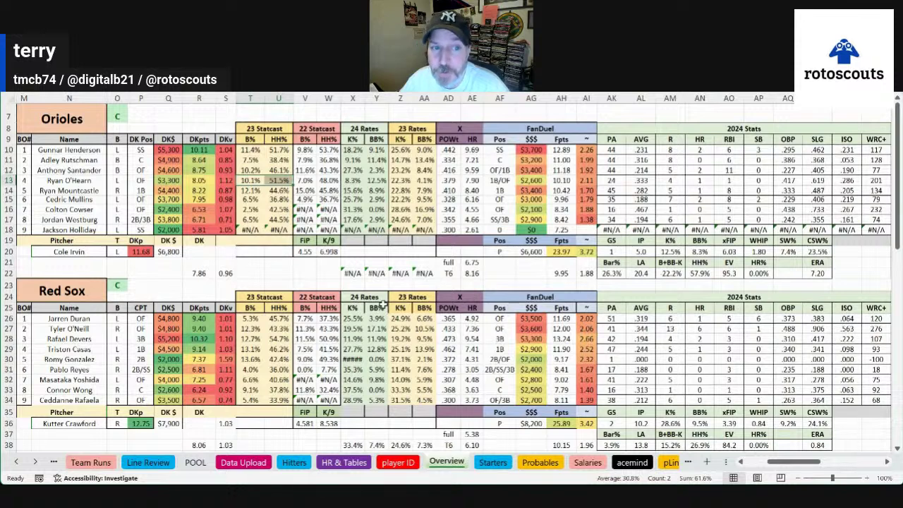
left_click(240, 210)
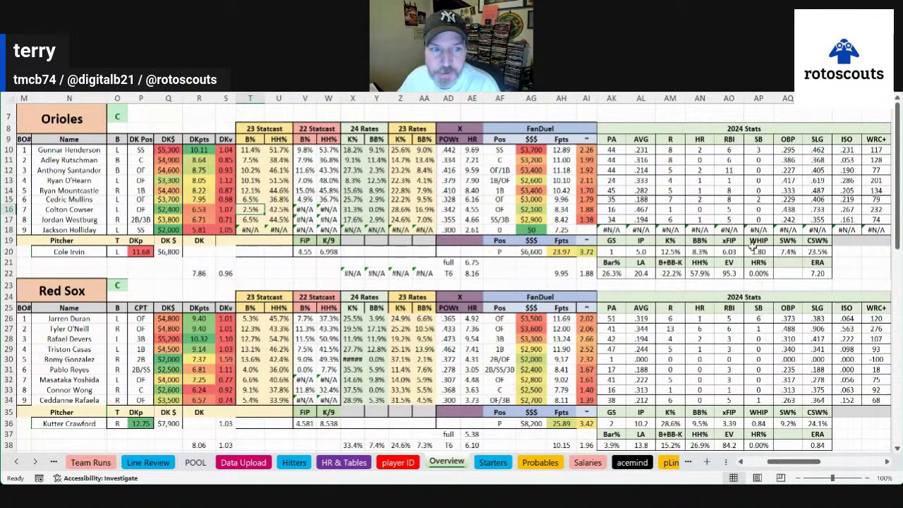
left_click(711, 190)
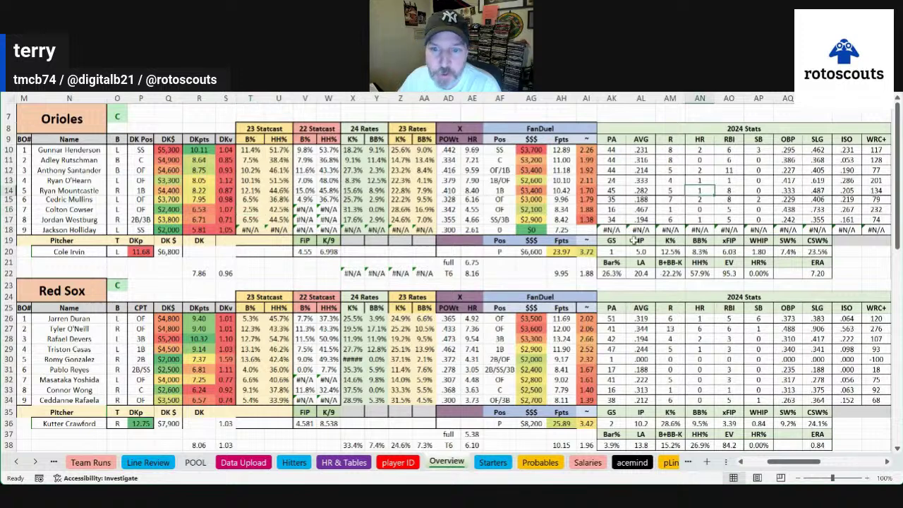
left_click(641, 195)
left_click(817, 191)
left_click(847, 191)
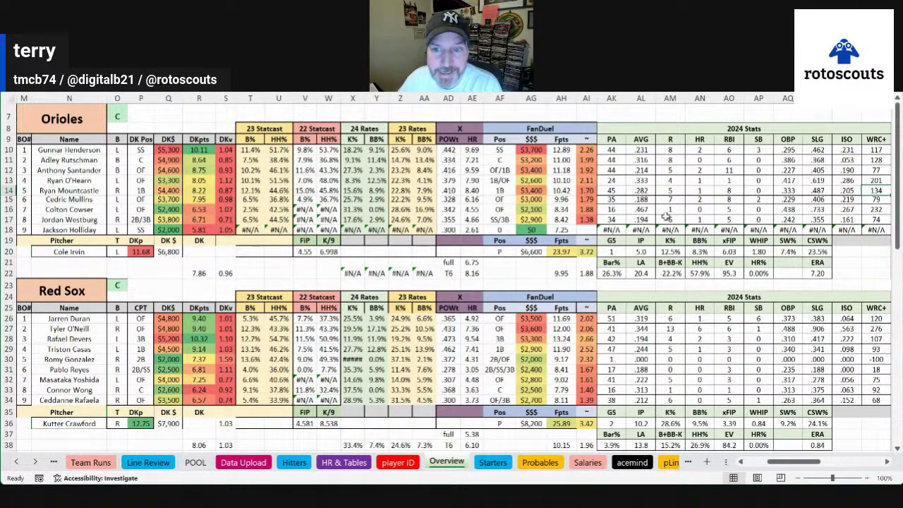
Step: Review Cedric Mullins's 2024 AVG, OBP, home runs and stolen bases
left_click(641, 201)
left_click(787, 201)
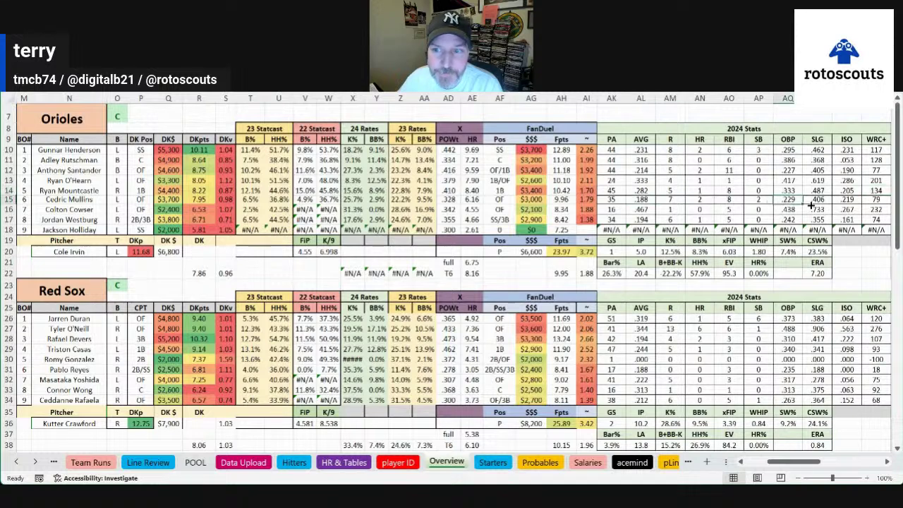
left_click(700, 200)
left_click(758, 200)
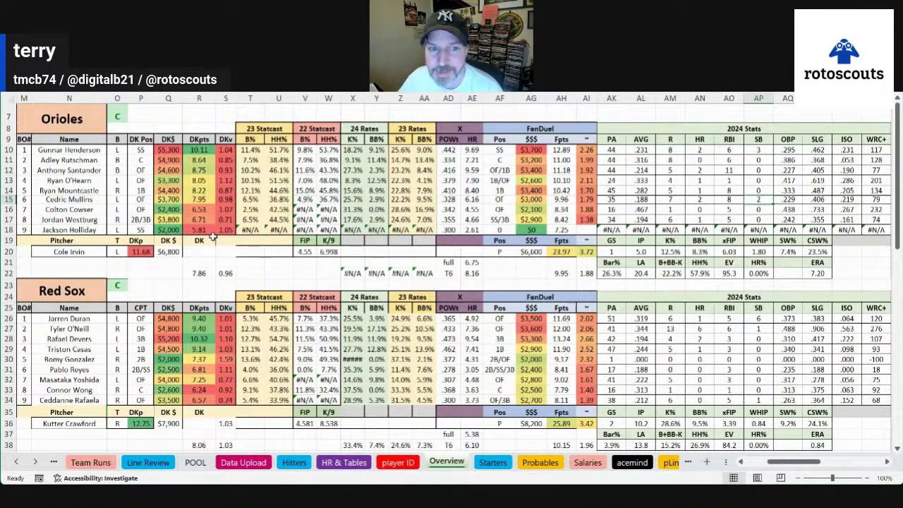
Step: Check Colton Cowser's DraftKings salary and highlight his 2023 stats from AVG to ISO
left_click(70, 210)
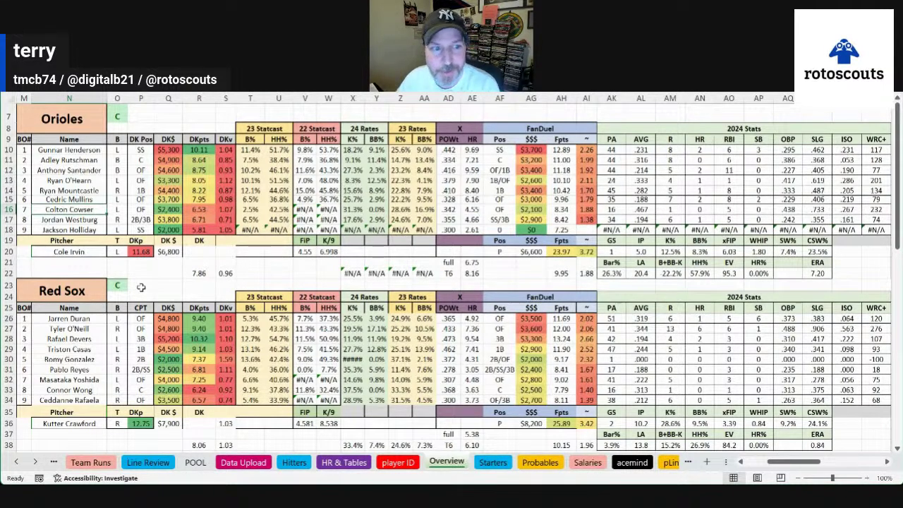
key("Right")
key("Right")
key("Right")
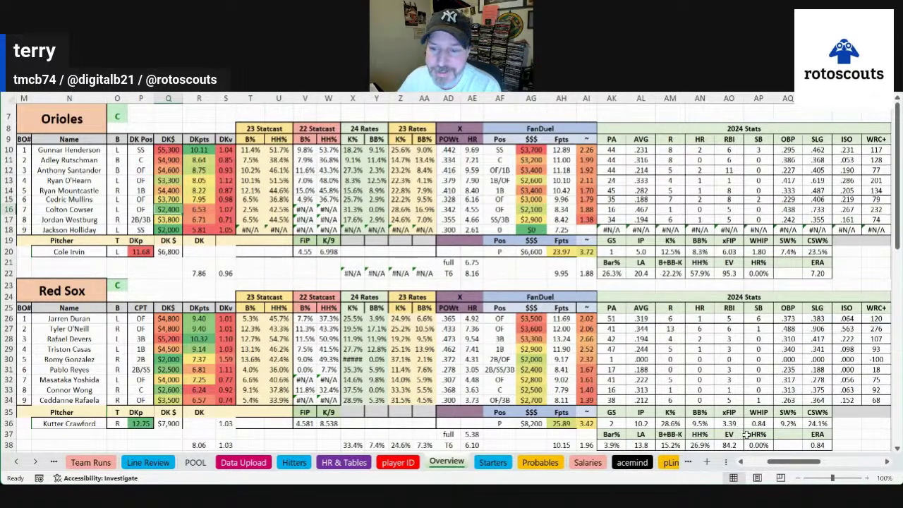
left_click_drag(790, 463, 812, 463)
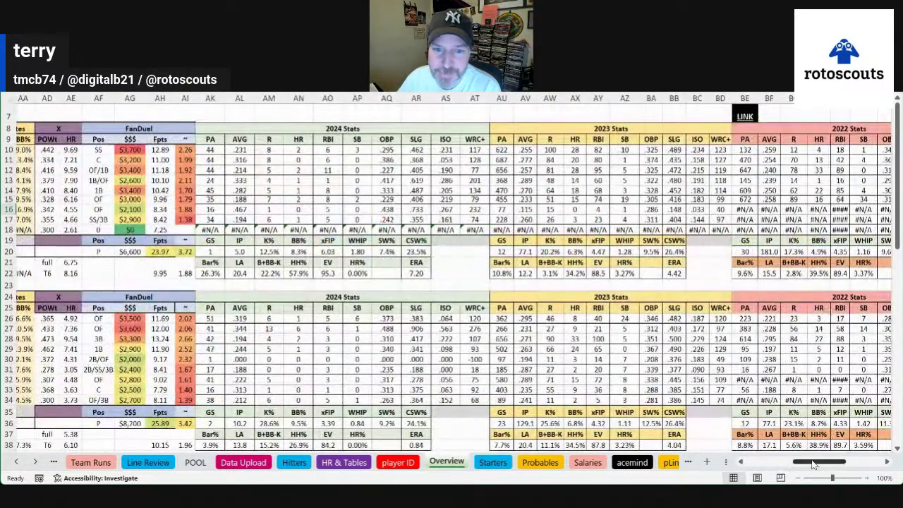
left_click_drag(526, 209, 699, 211)
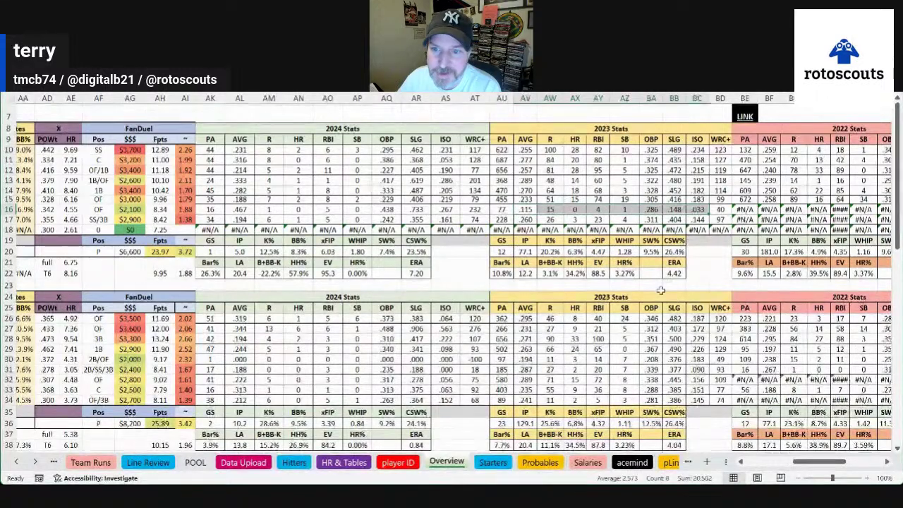
left_click(728, 220)
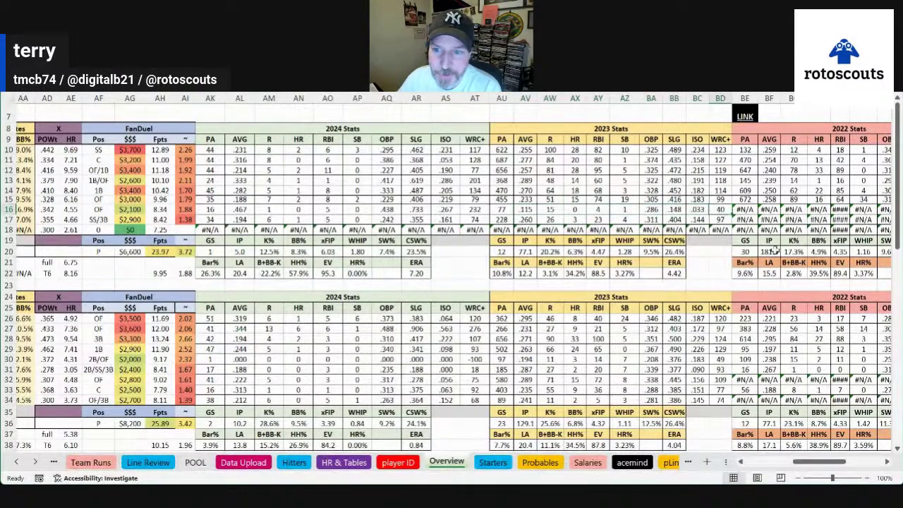
Step: Review Jordan Westburg's row including his 2023 stats, and check Jackson Holliday's DraftKings salary
left_click_drag(807, 465, 781, 468)
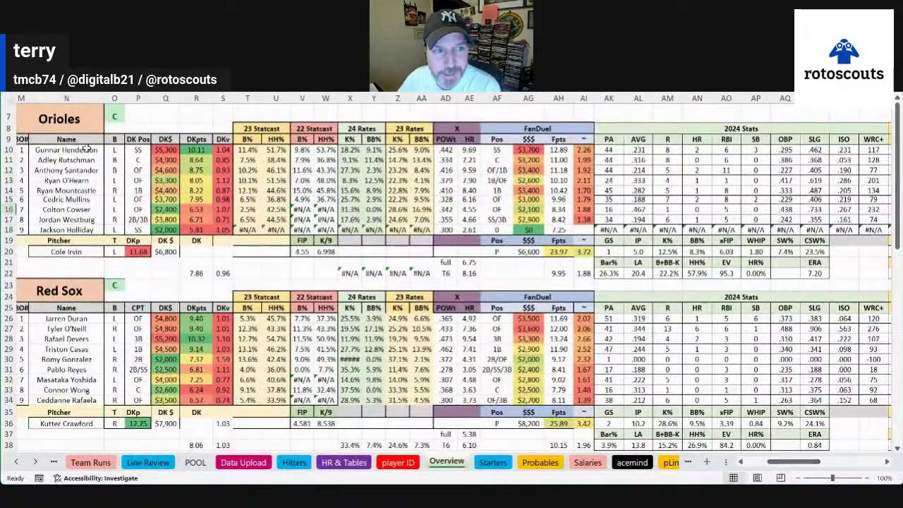
left_click(100, 220)
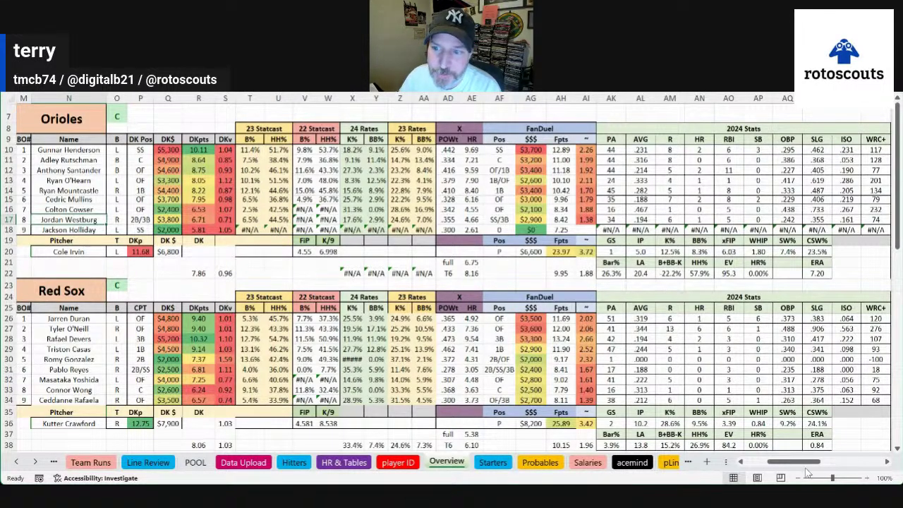
scroll(810, 464, "right", 5)
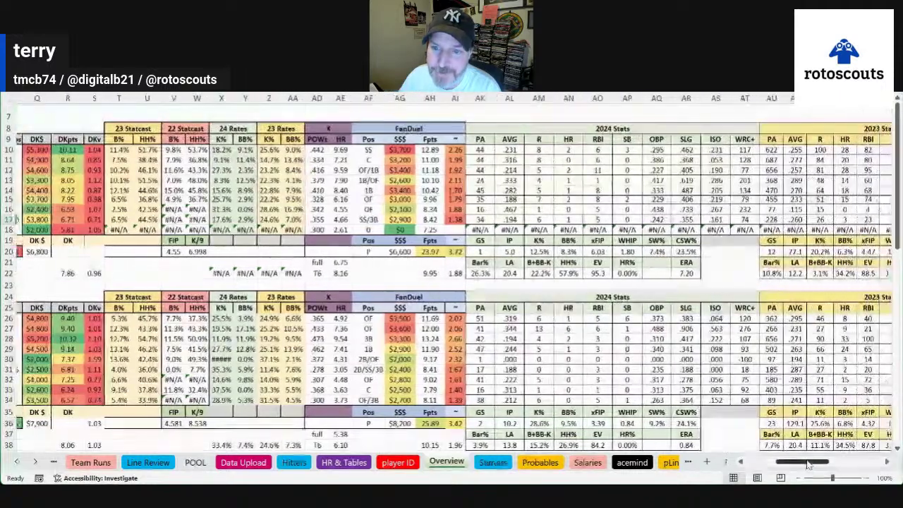
scroll(809, 464, "right", 5)
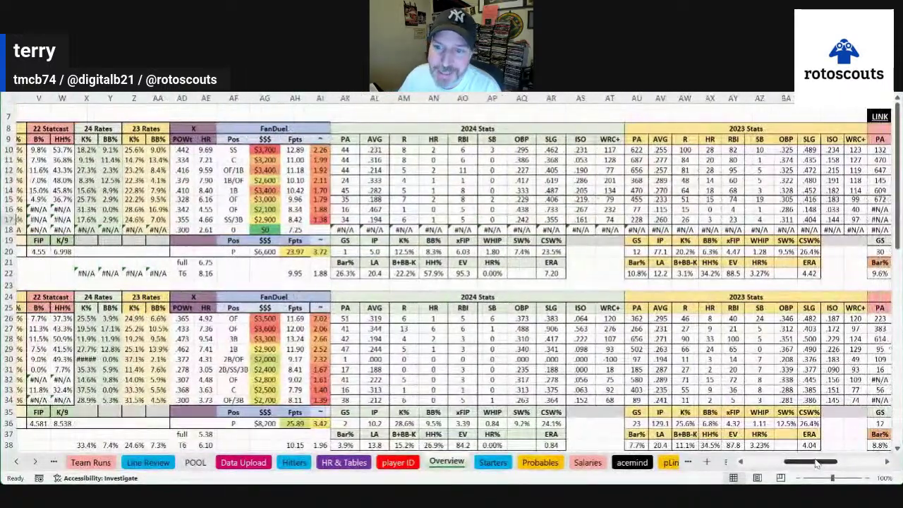
scroll(816, 464, "right", 2)
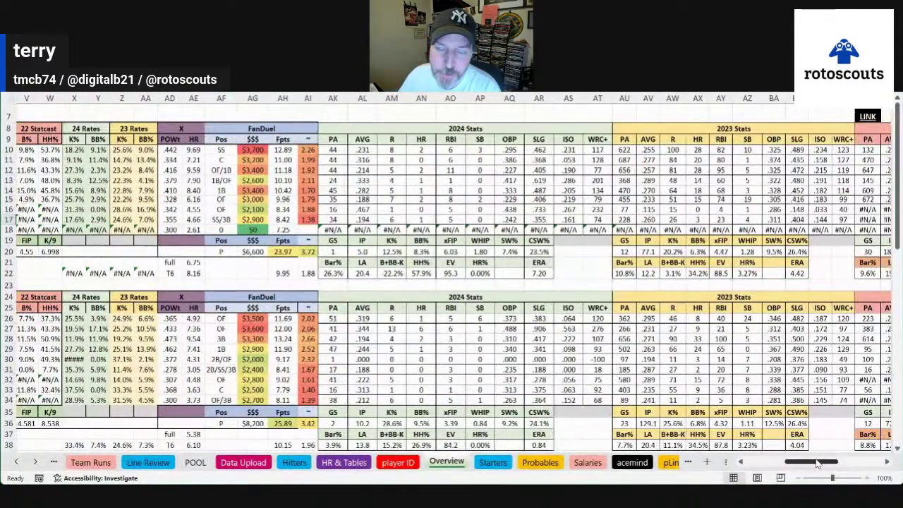
left_click_drag(816, 464, 799, 462)
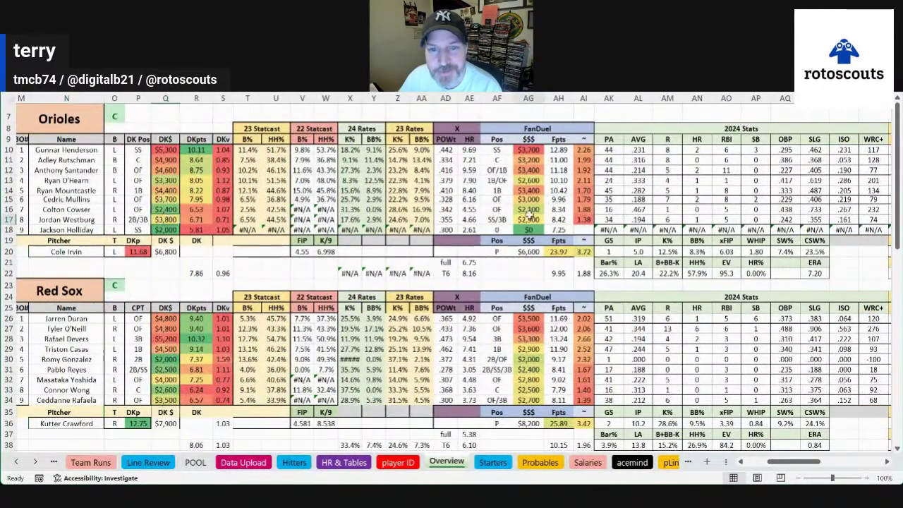
key("Down")
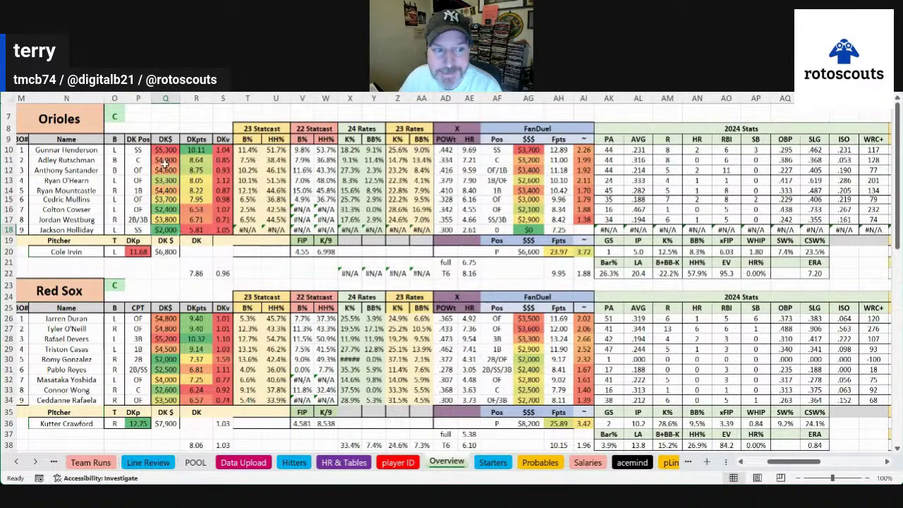
Step: Highlight Orioles pitcher Cole Irvin's name, throwing side and projection, and check his DraftKings salary
left_click(75, 117)
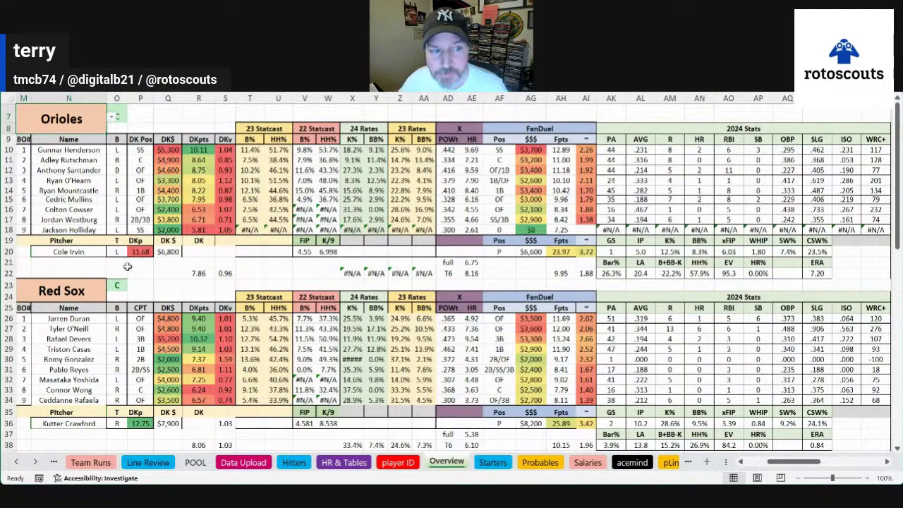
left_click_drag(91, 253, 198, 255)
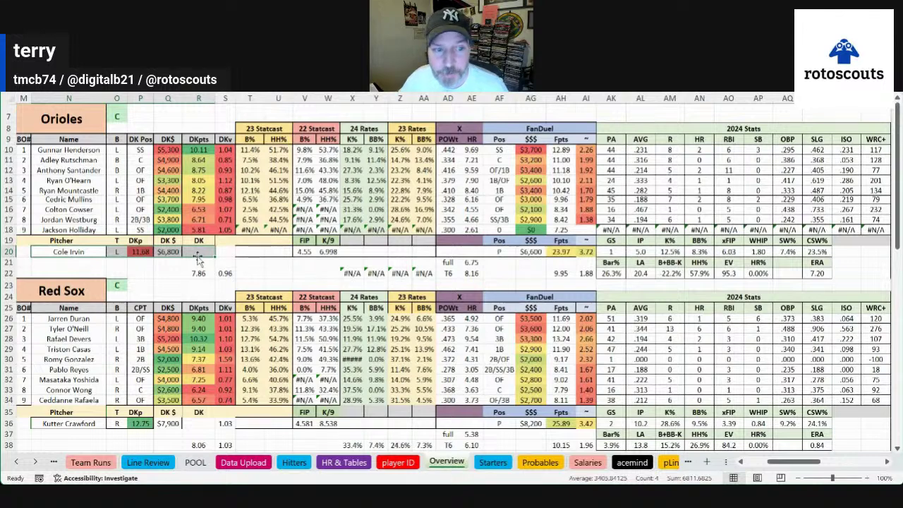
left_click(201, 252)
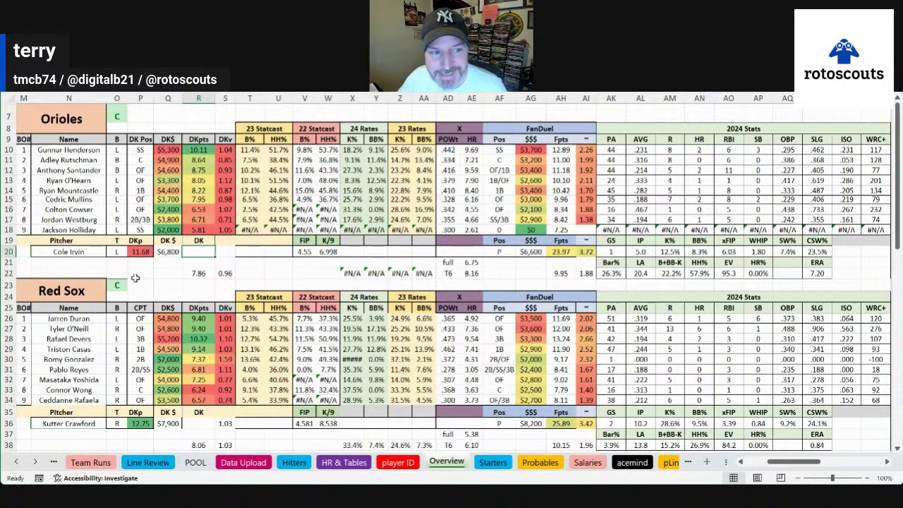
key("Left")
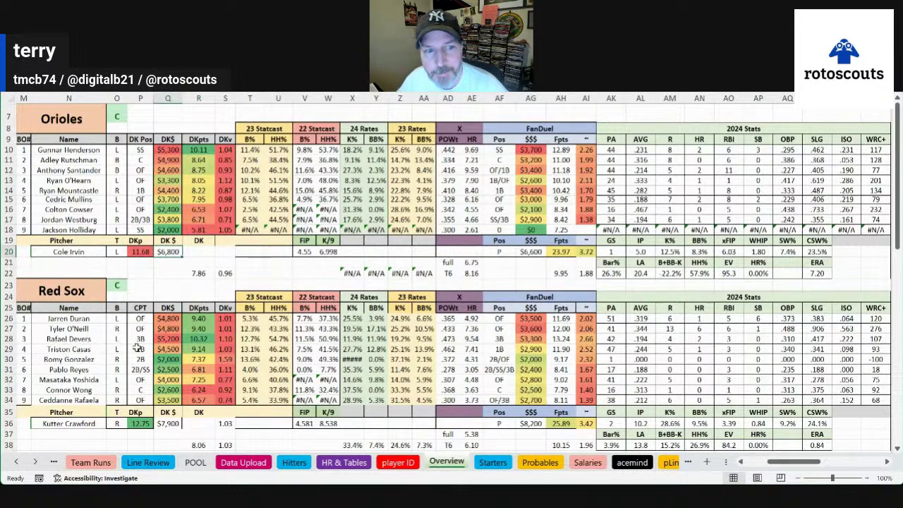
Step: Change the upper team of the Overview matchup to Mets
left_click(71, 118)
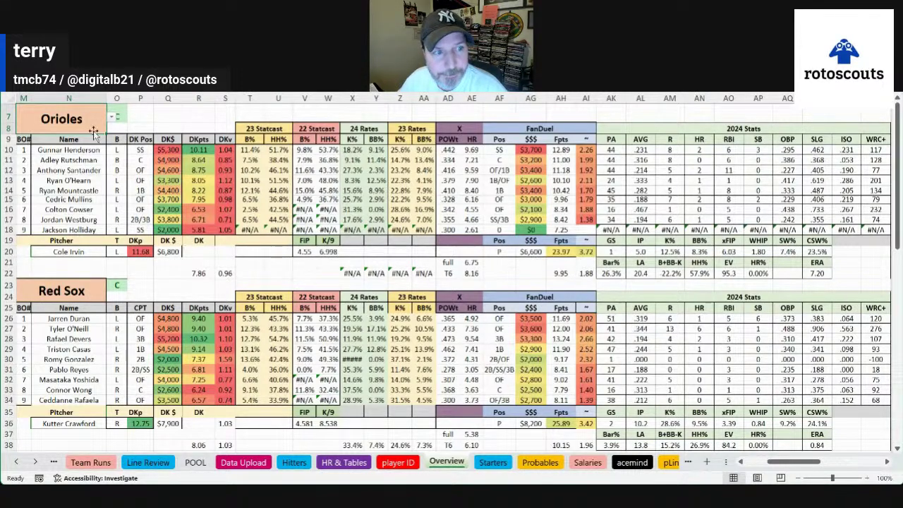
type("Mets")
key("Return")
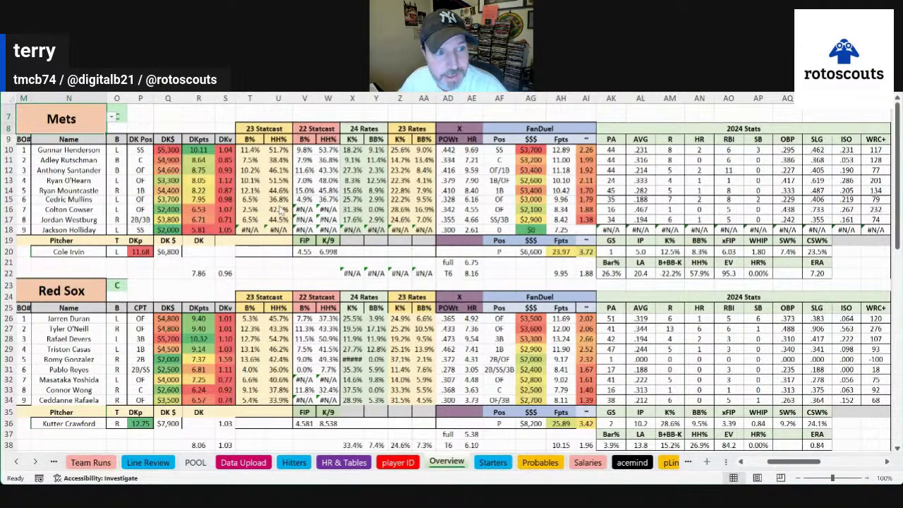
Step: Switch the upper team of the Overview matchup to Astros
left_click(113, 117)
left_click(83, 192)
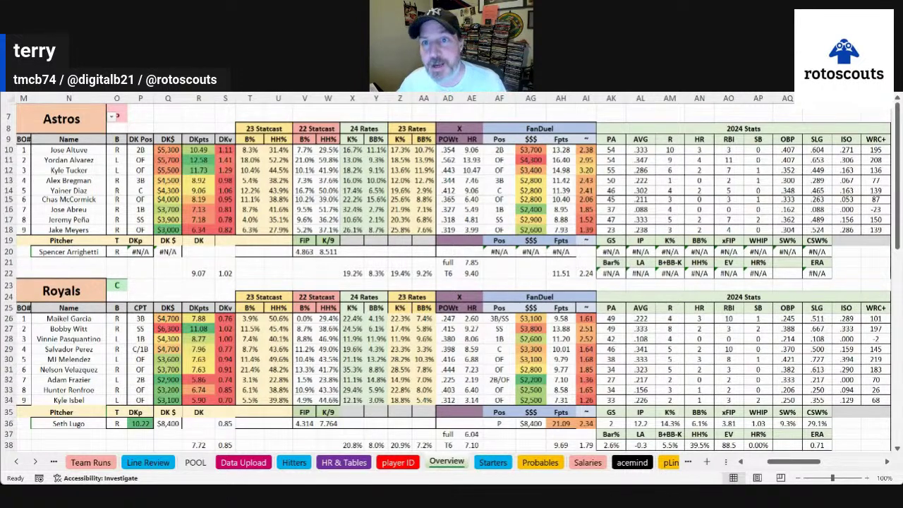
type("P")
key("Return")
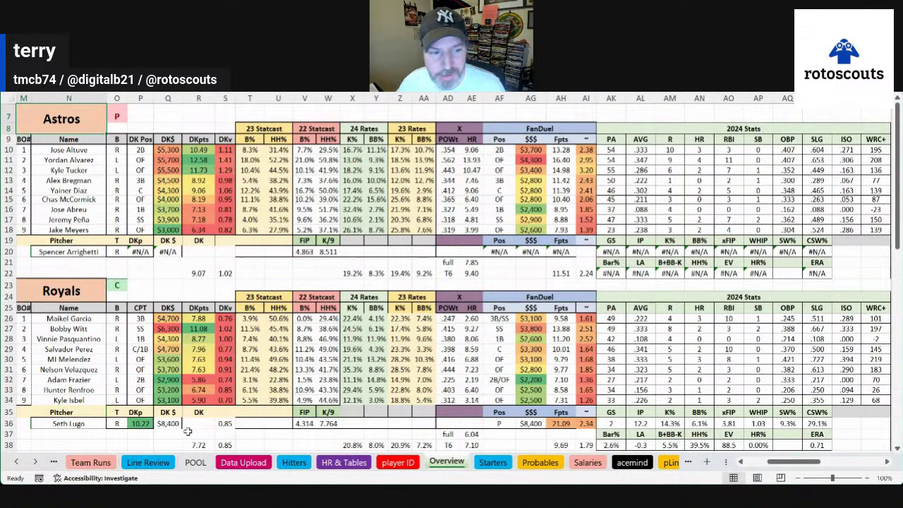
Step: Open the cLineups sheet and select the first lineup slot of the Astros block, E136
left_click(35, 462)
left_click(34, 462)
left_click(34, 462)
left_click(34, 463)
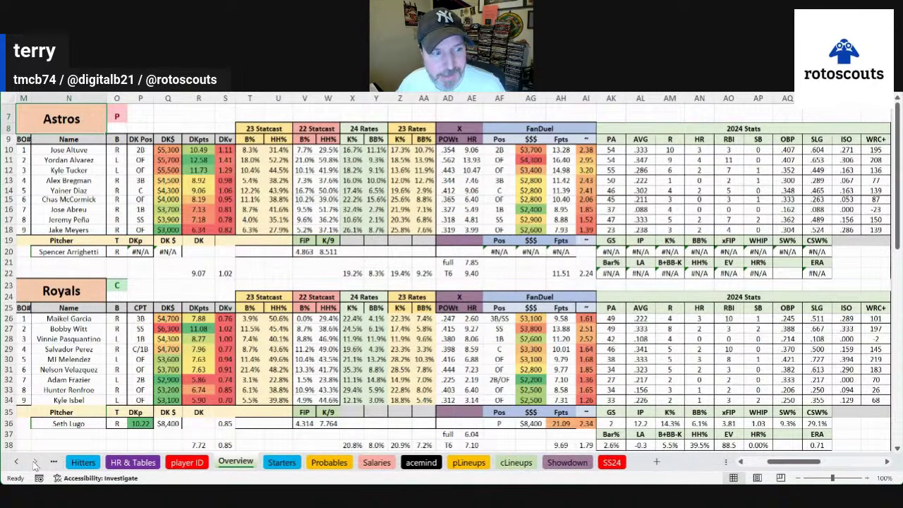
left_click(516, 462)
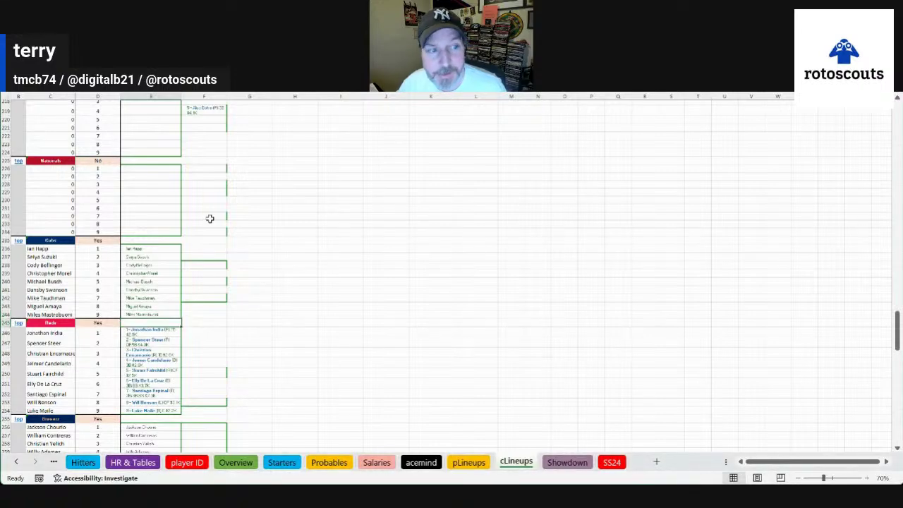
scroll(209, 218, "up", 4)
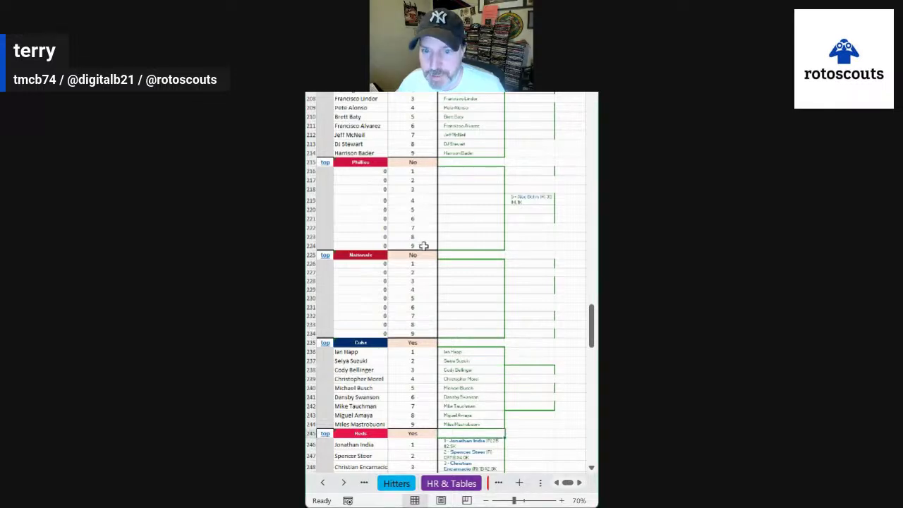
scroll(427, 238, "up", 15)
left_click(469, 201)
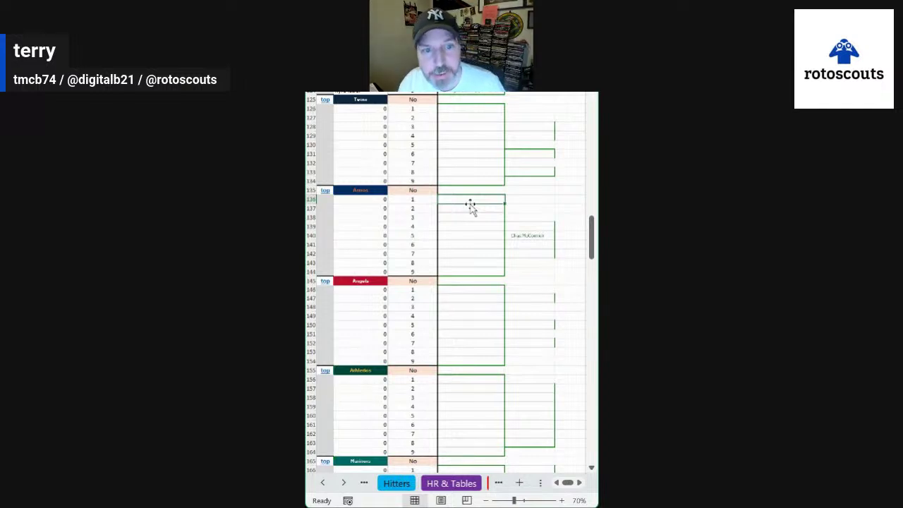
Step: Copy the Astros' nine projected batting-order entries, Jose Altuve through Jake Meyers, from the pLineups sheet
left_click(344, 484)
left_click(344, 484)
left_click(344, 484)
left_click(344, 484)
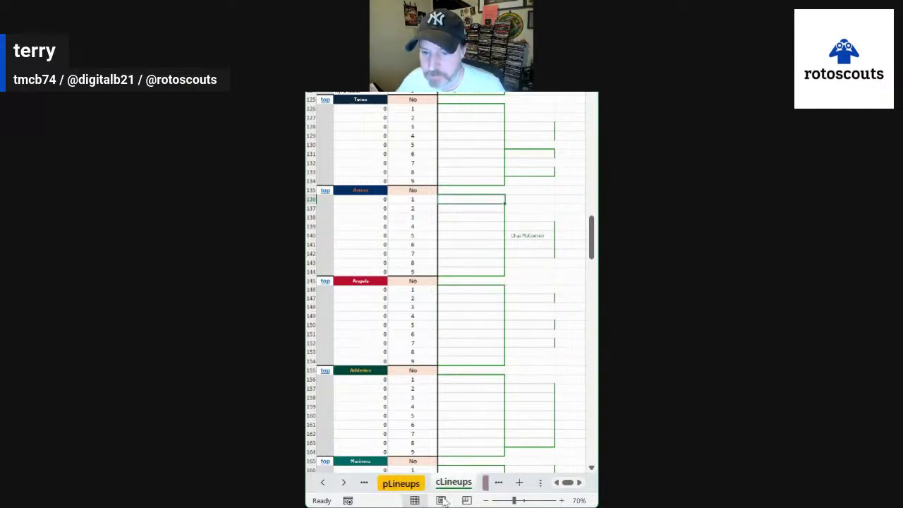
left_click(406, 486)
scroll(480, 276, "up", 7)
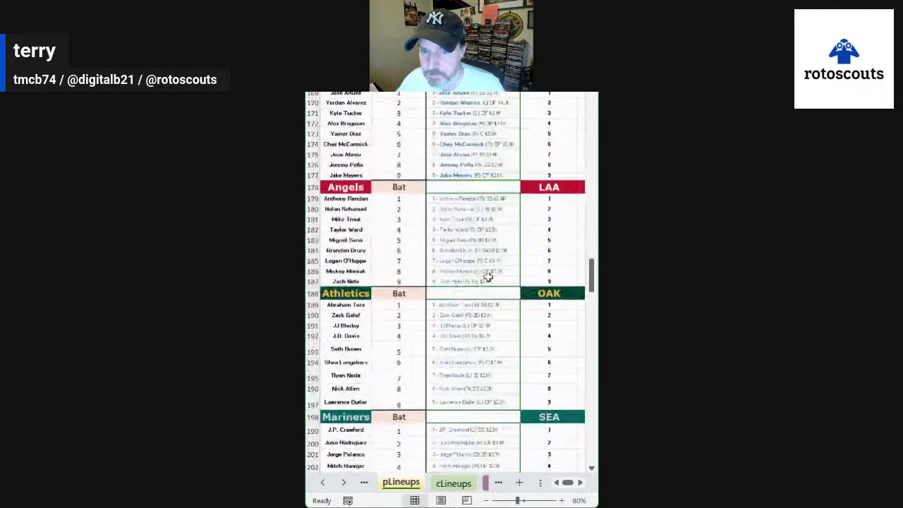
scroll(474, 283, "up", 3)
left_click_drag(460, 182, 463, 264)
key("ctrl+c")
Step: Paste the copied Astros lineup into the cLineups sheet from E136 and check the player names
left_click(451, 483)
left_click(469, 199)
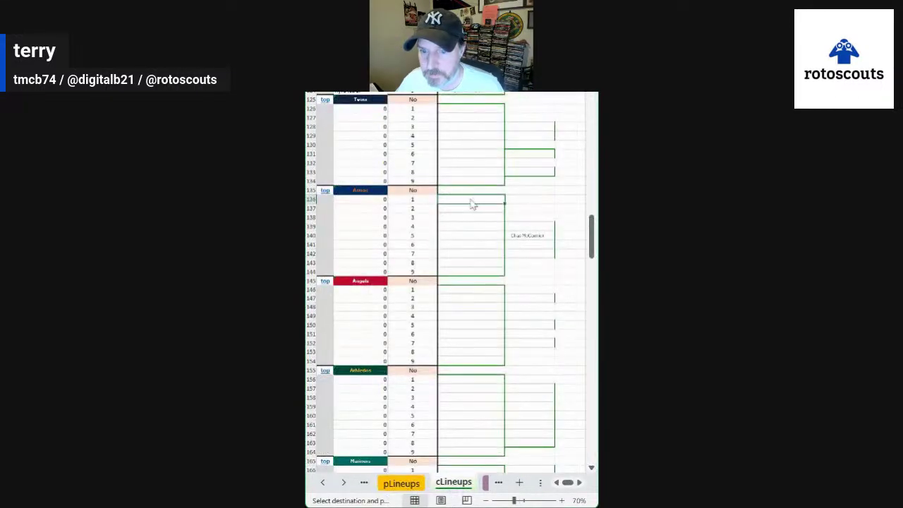
key("ctrl+v")
left_click(377, 202)
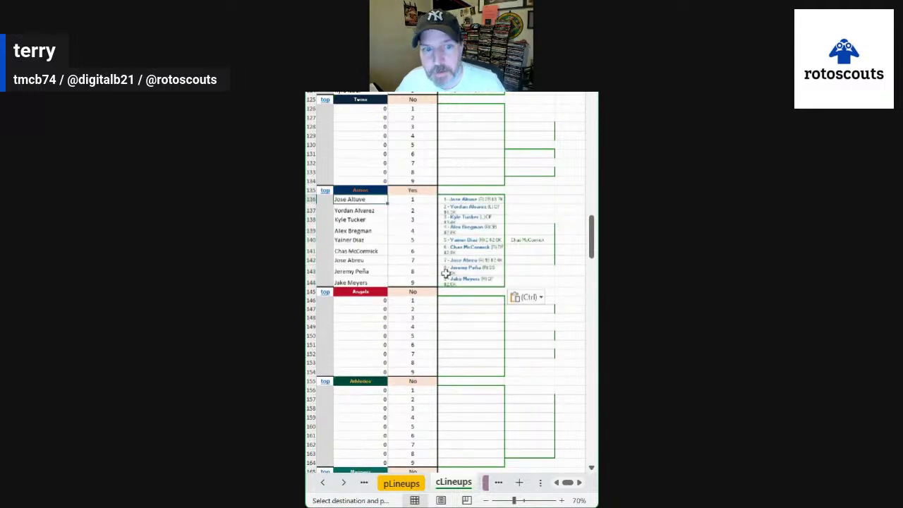
key("Down")
key("Down")
key("Down")
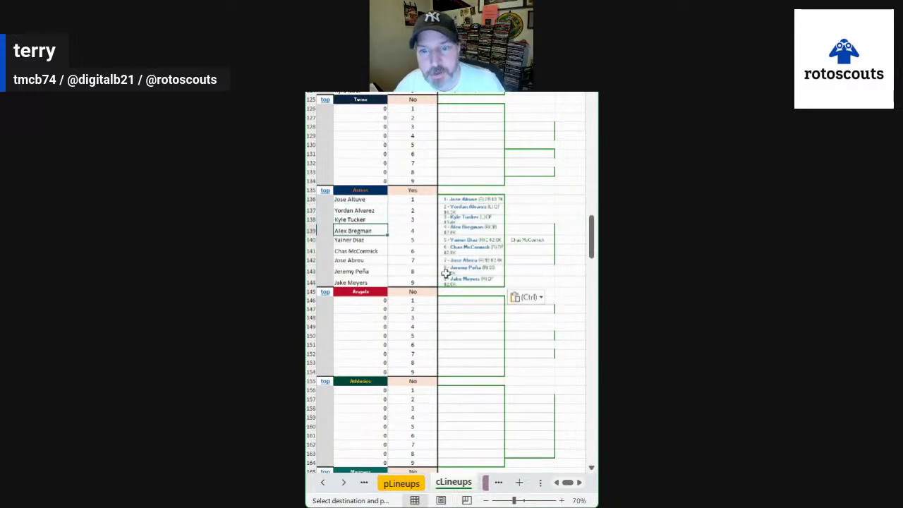
Step: Copy Jeremy Peña's entry from the Astros' eighth lineup slot into the column beside the block and into the sixth slot
key("Down")
key("Down")
key("Down")
key("Down")
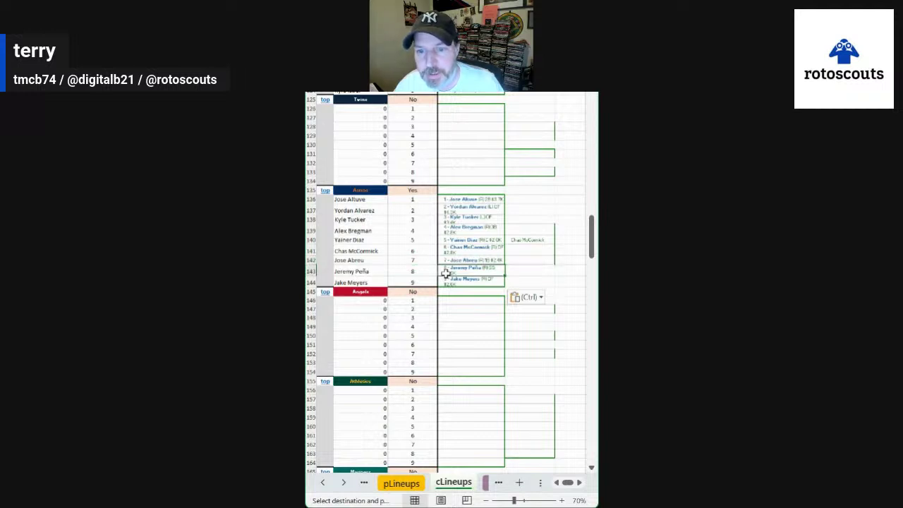
key("ctrl+v")
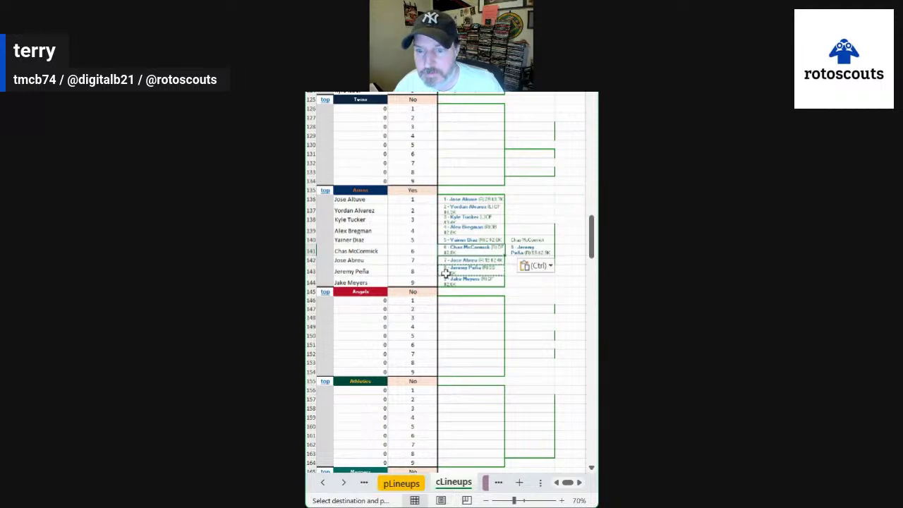
key("ctrl+v")
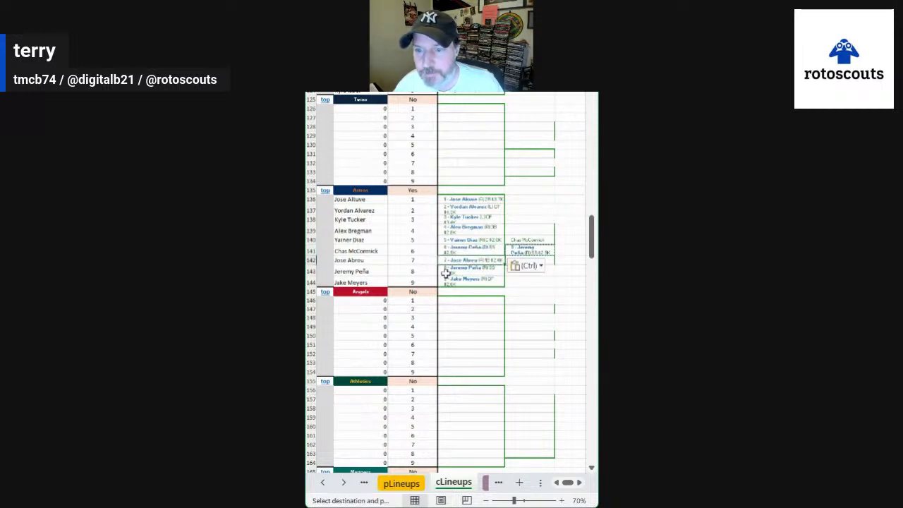
Step: Enter Chas McCormick in the Astros' seventh lineup slot and Jose Abreu in the eighth
key("Down")
type("0has McCormick")
key("Return")
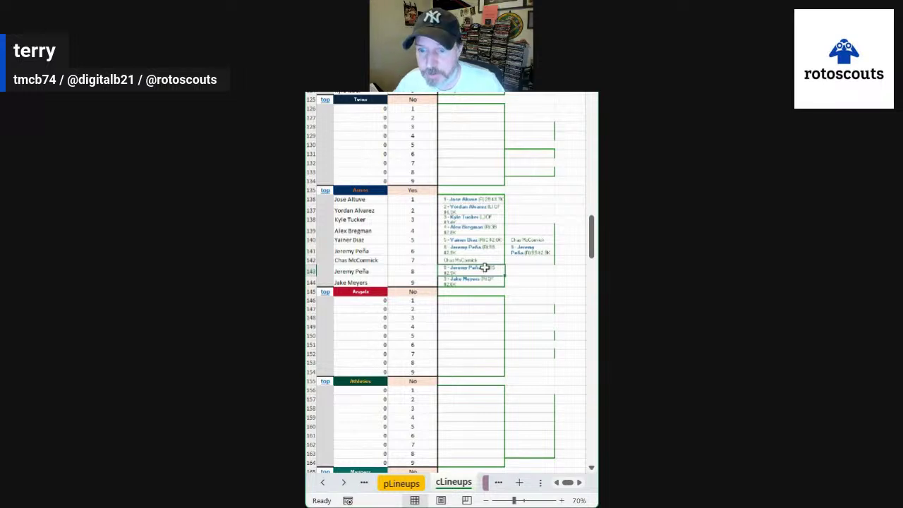
type("Jere")
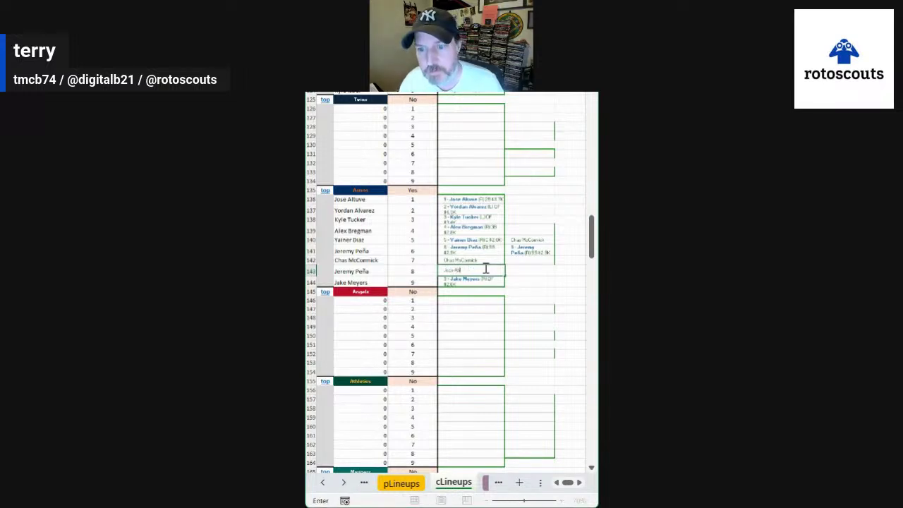
type(" Abreu")
key("Return")
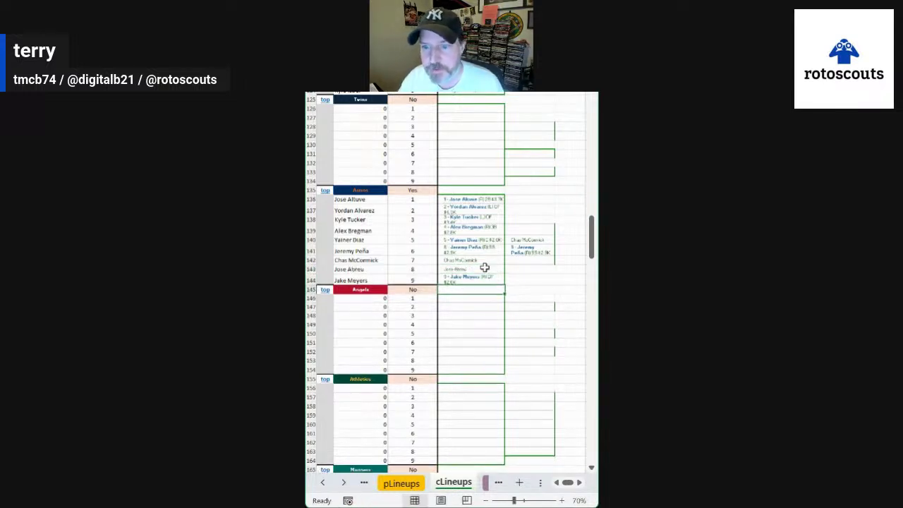
Step: Return to the Overview sheet and examine Vinnie Pasquantino's 2024 batting stats in the Royals block
left_click(322, 483)
left_click(323, 482)
left_click(322, 482)
left_click(402, 483)
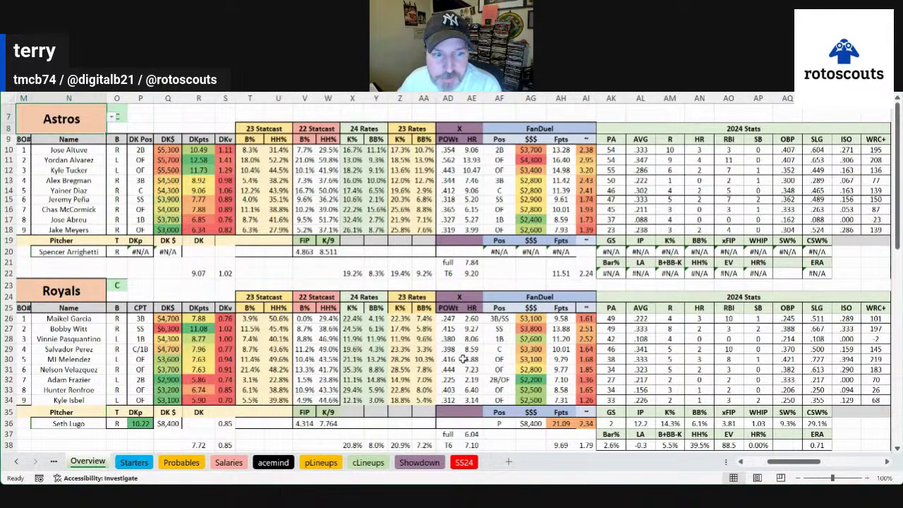
left_click_drag(608, 338, 767, 340)
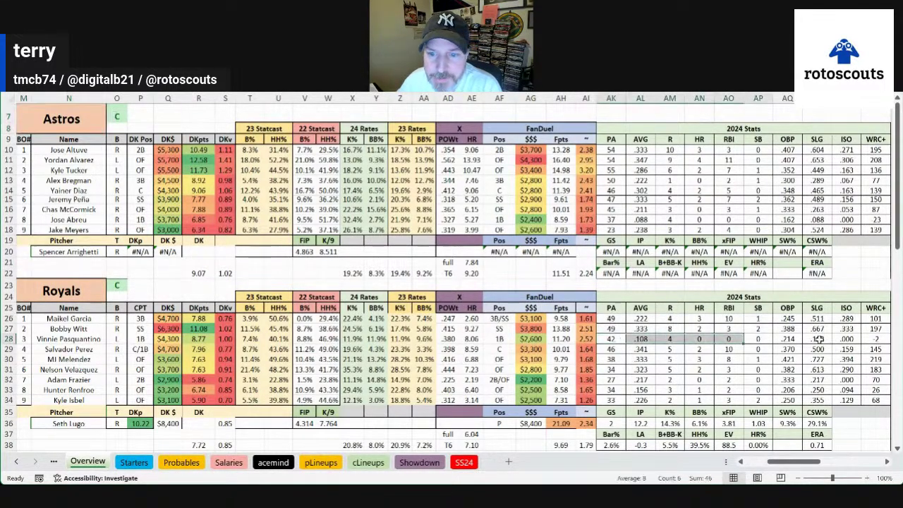
left_click(699, 369)
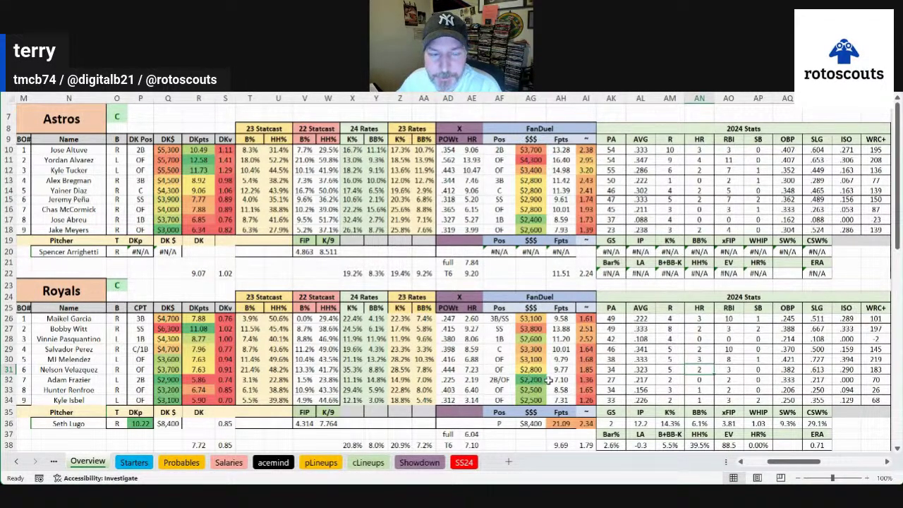
Step: Examine Bobby Witt's salary, projections and 2024 WRC+, plus Maikel Garcia's 2023 hard-hit rate
left_click(97, 327)
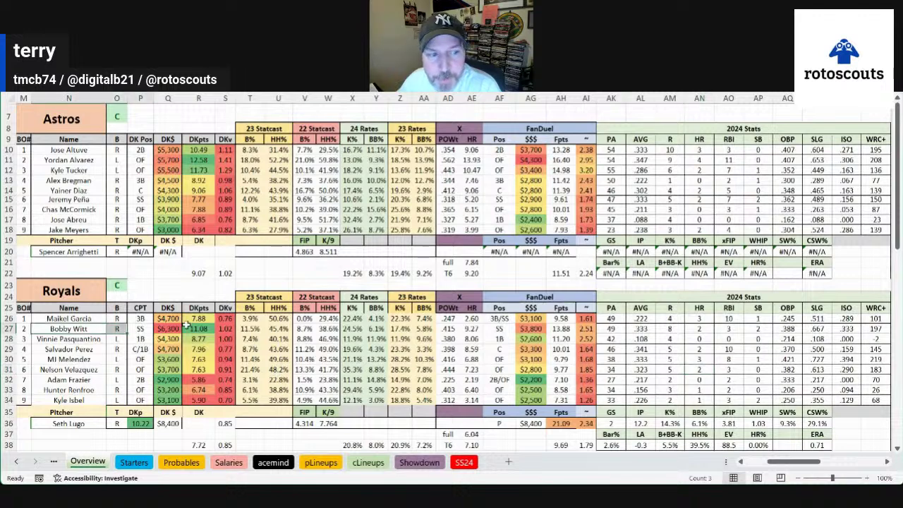
left_click_drag(96, 327, 592, 328)
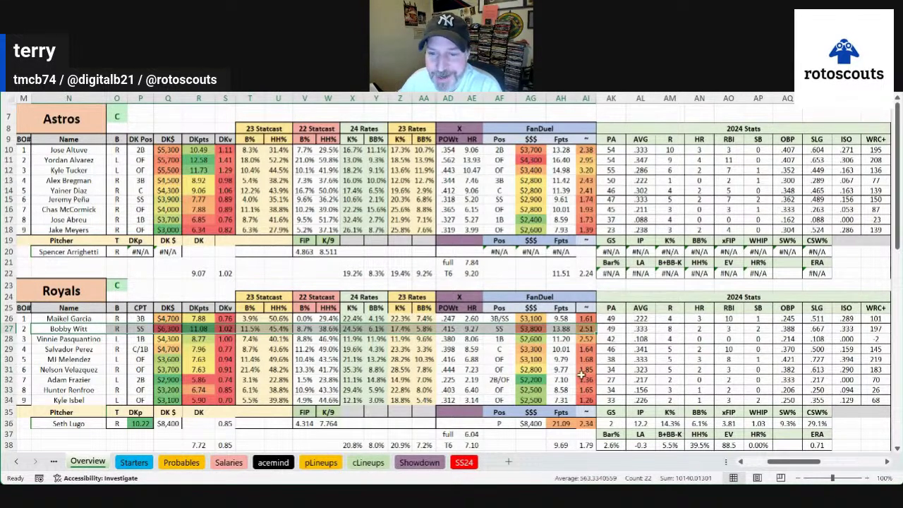
left_click(645, 370)
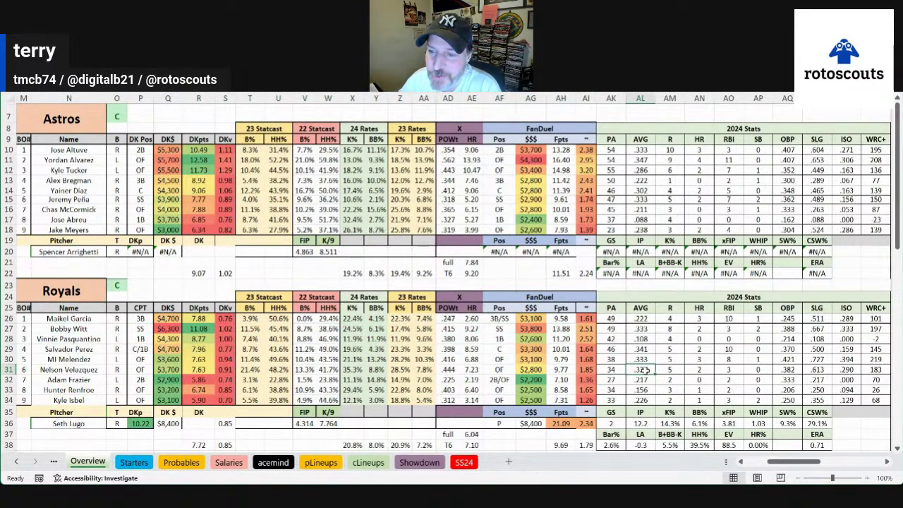
left_click(866, 331)
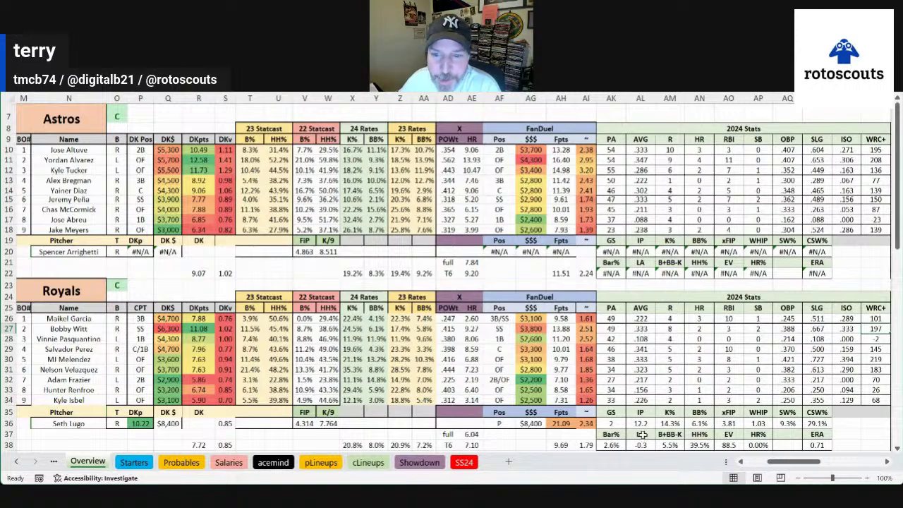
mouse_move(788, 462)
left_mouse_down()
mouse_move(814, 468)
mouse_move(786, 469)
left_mouse_up()
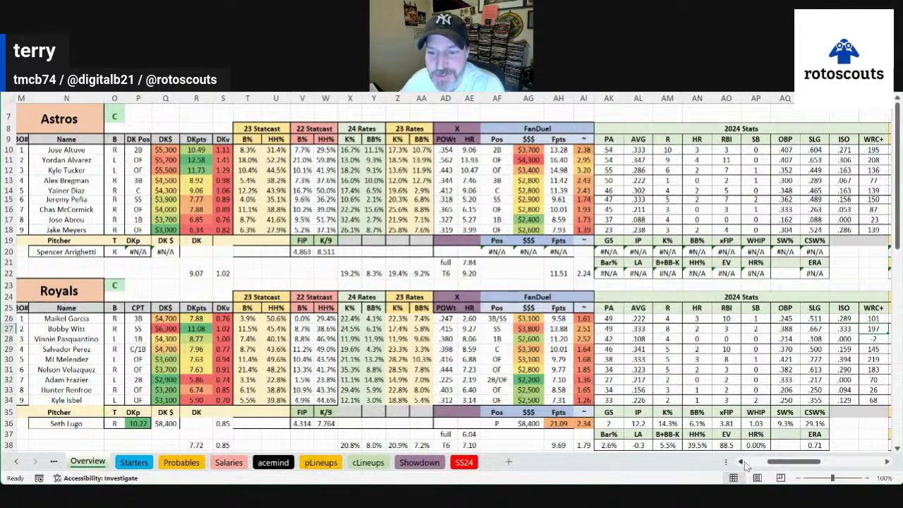
scroll(748, 466, "left", 1)
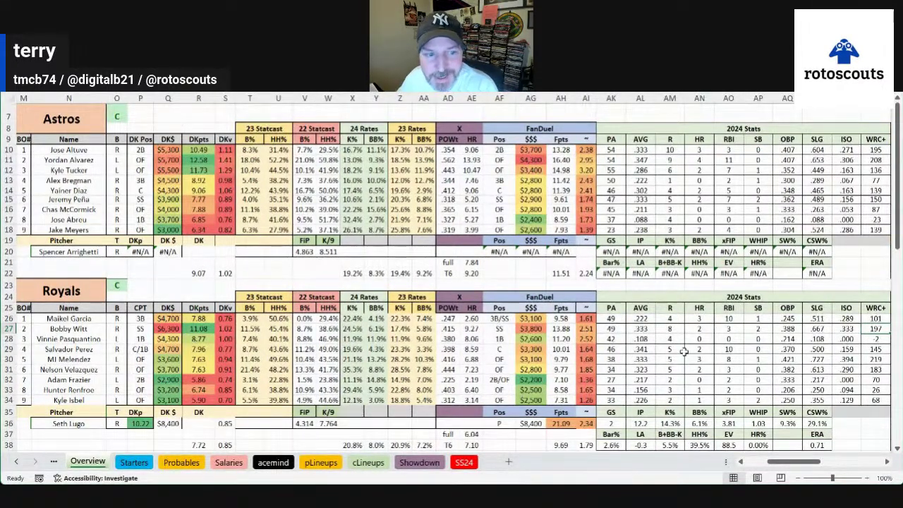
left_click_drag(278, 320, 288, 330)
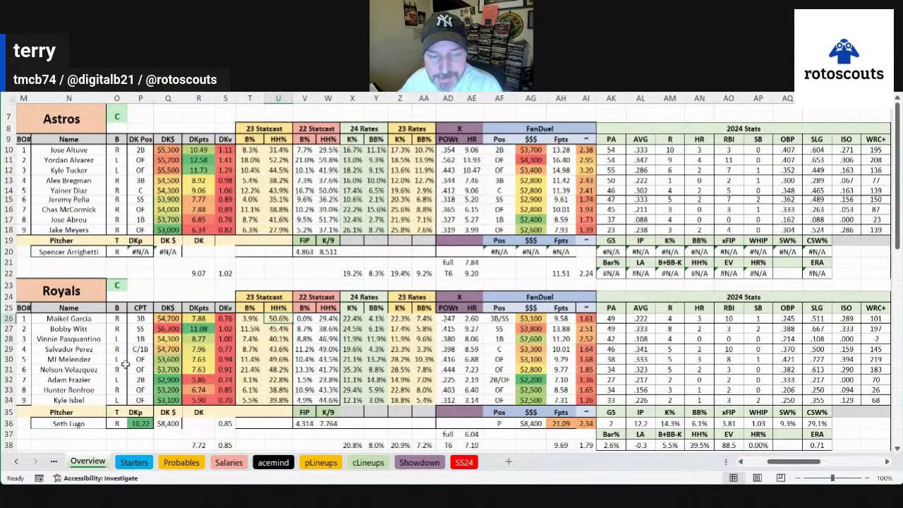
Step: Review Vinnie Pasquantino's 2024 home runs and steals and his 2024 and 2023 strikeout and walk rates
left_click(692, 340)
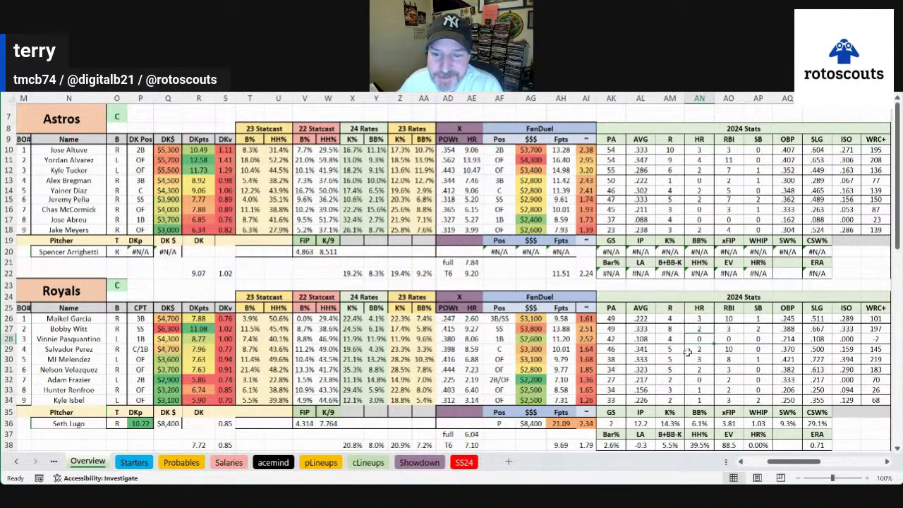
left_click(759, 338)
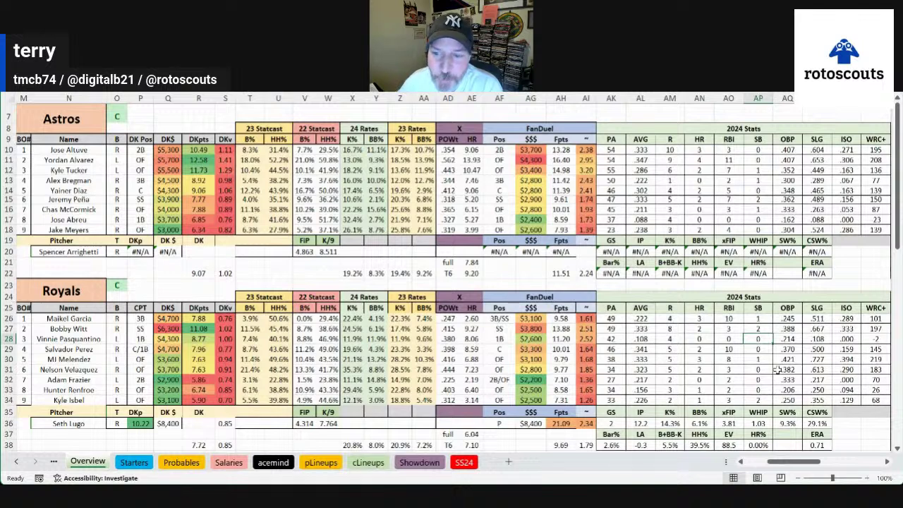
left_click(355, 338)
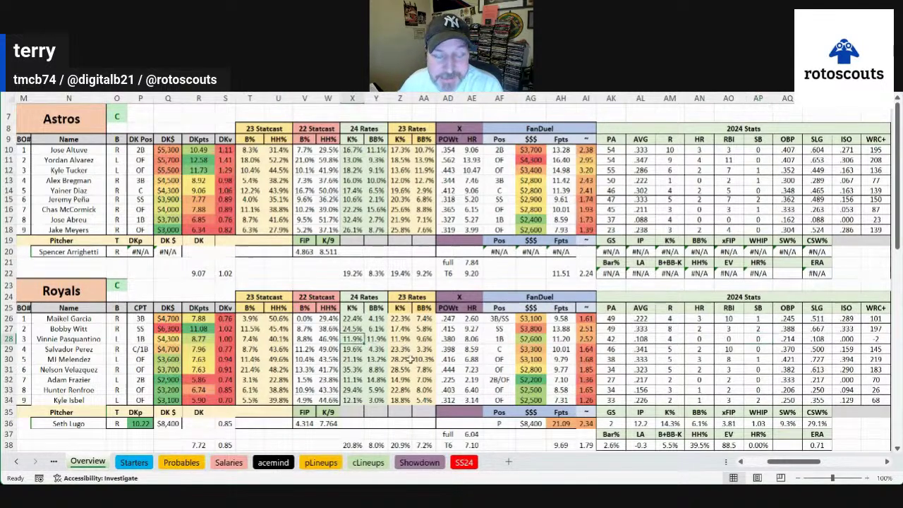
left_click(374, 341)
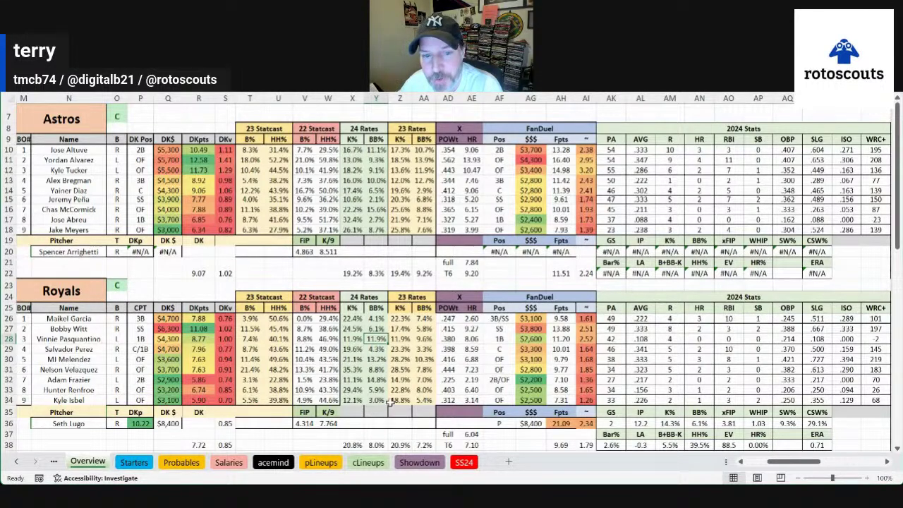
left_click(401, 339)
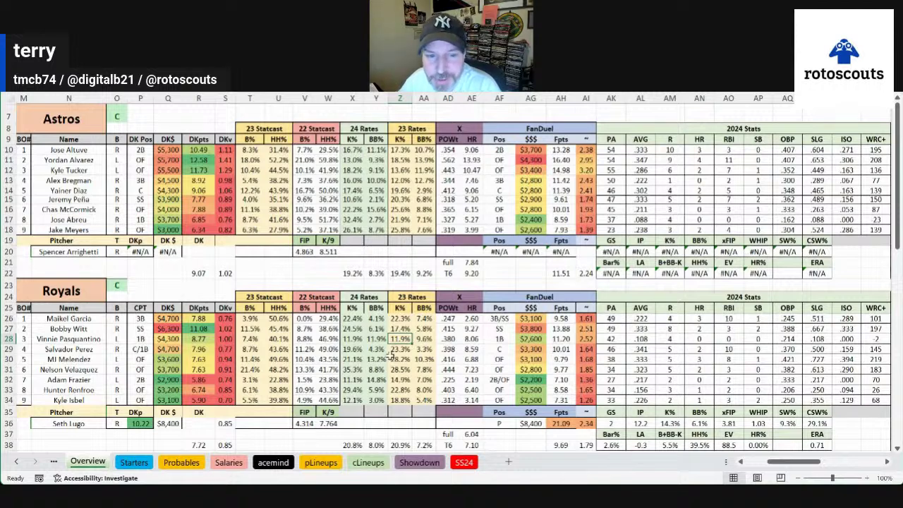
left_click(424, 339)
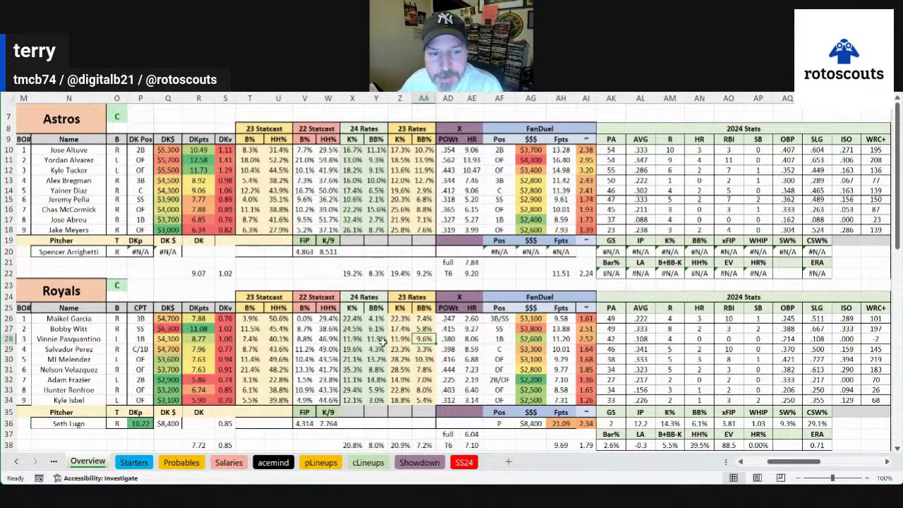
Step: Check Pasquantino's Statcast contact rates and his DraftKings and FanDuel salaries, and look over the 2023 stats
left_click(306, 339)
left_click(326, 339)
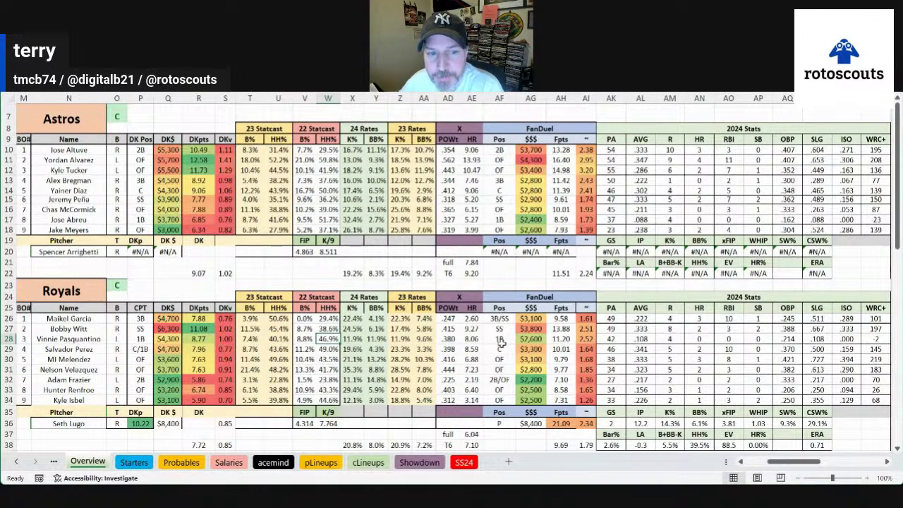
mouse_move(310, 340)
left_mouse_down()
mouse_move(272, 341)
mouse_move(326, 340)
left_mouse_up()
left_click(270, 340)
left_click(357, 340)
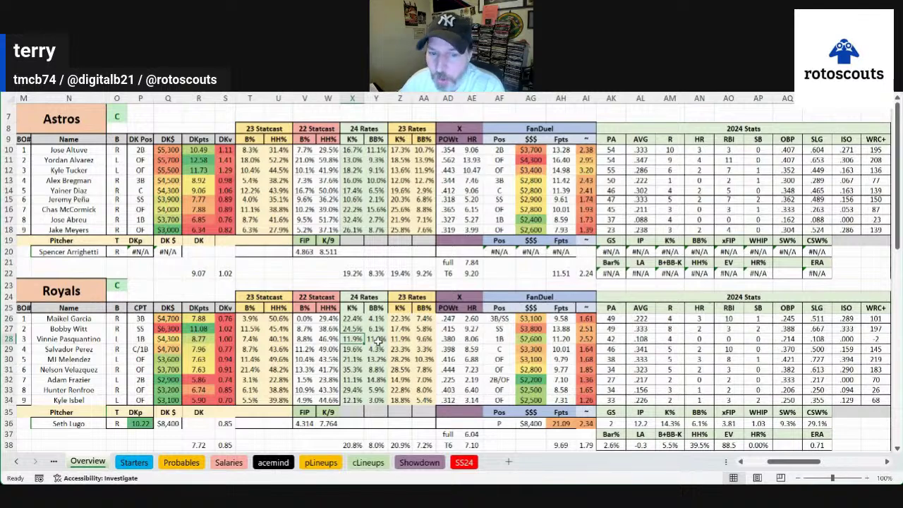
left_click(172, 340)
left_click(520, 340)
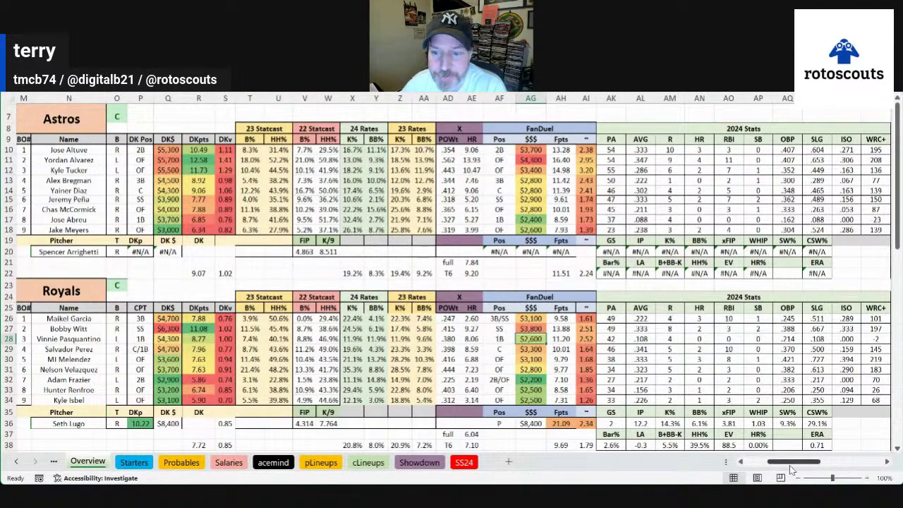
left_click_drag(790, 465, 815, 467)
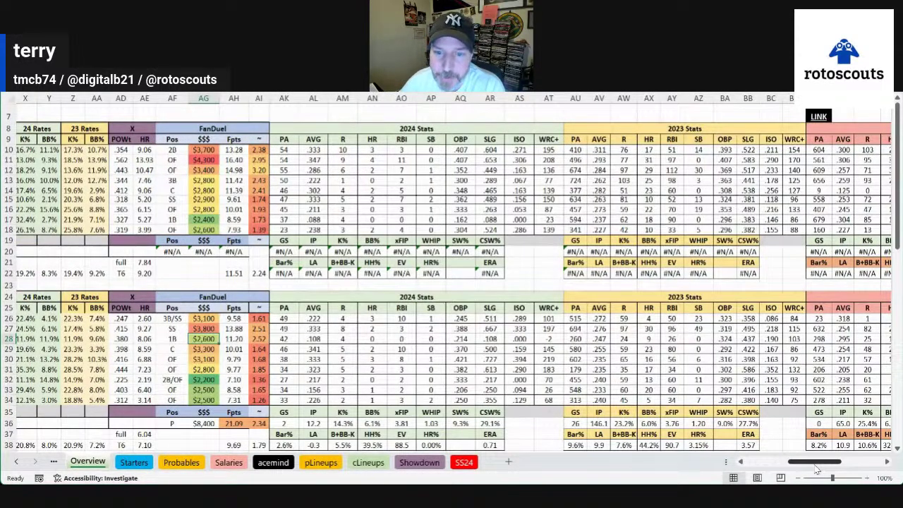
left_click_drag(816, 469, 795, 471)
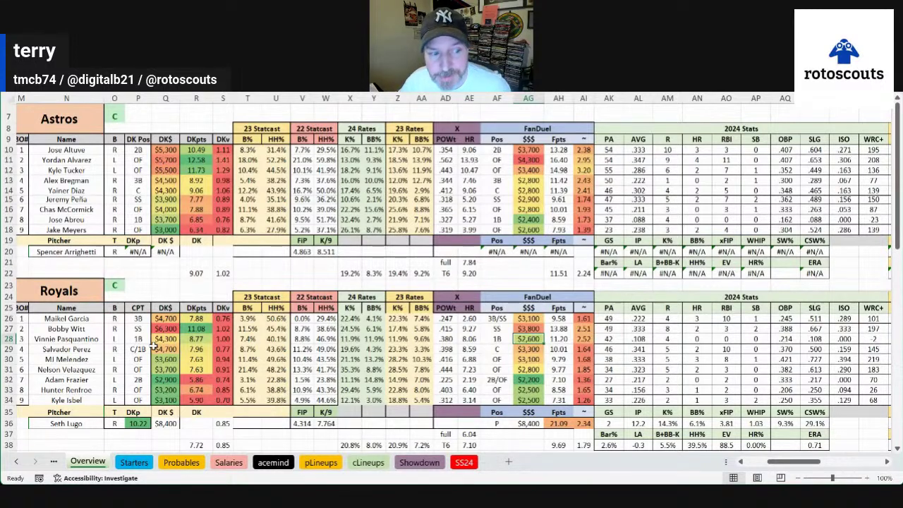
Step: Review the remaining Royals hitters: Salvador Perez's position, the home-run projections of Melendez and Velazquez, and Hunter Renfroe
left_click(140, 348)
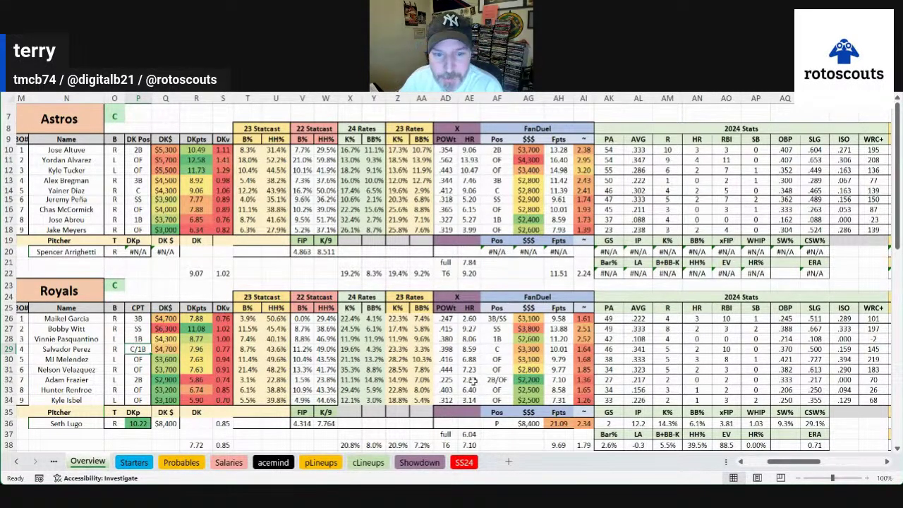
left_click(469, 360)
left_click(469, 369)
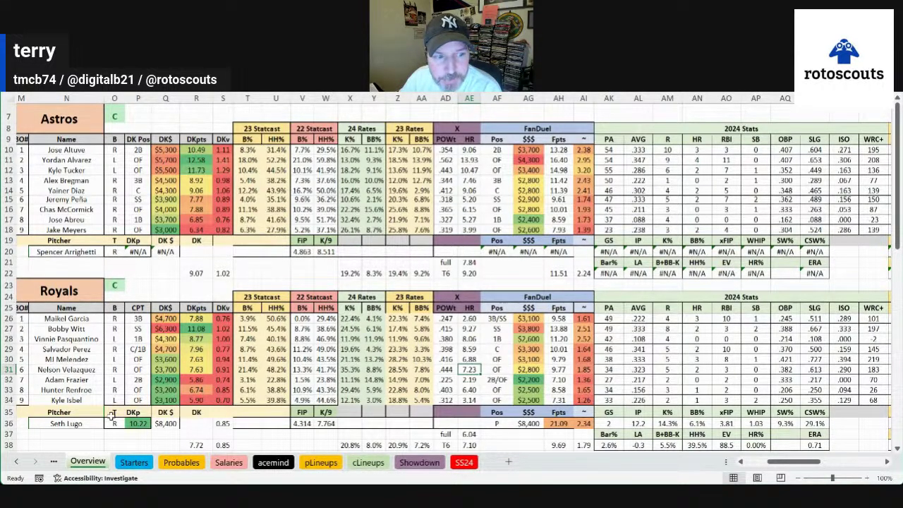
left_click(85, 389)
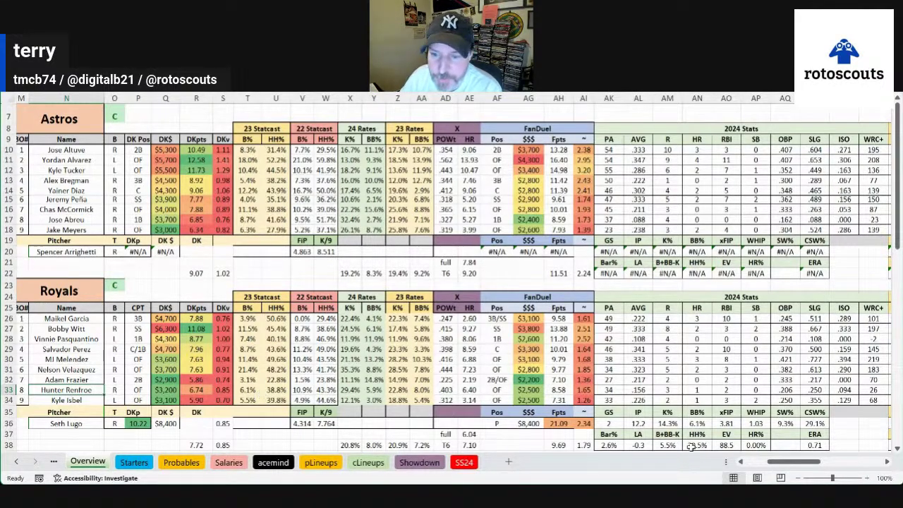
mouse_move(794, 464)
left_mouse_down()
mouse_move(805, 467)
mouse_move(785, 467)
mouse_move(793, 466)
left_mouse_up()
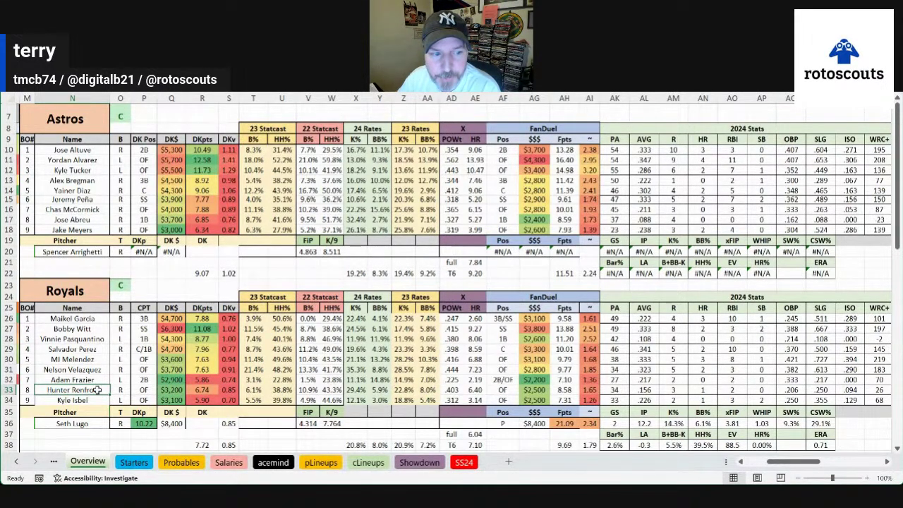
left_click(94, 350)
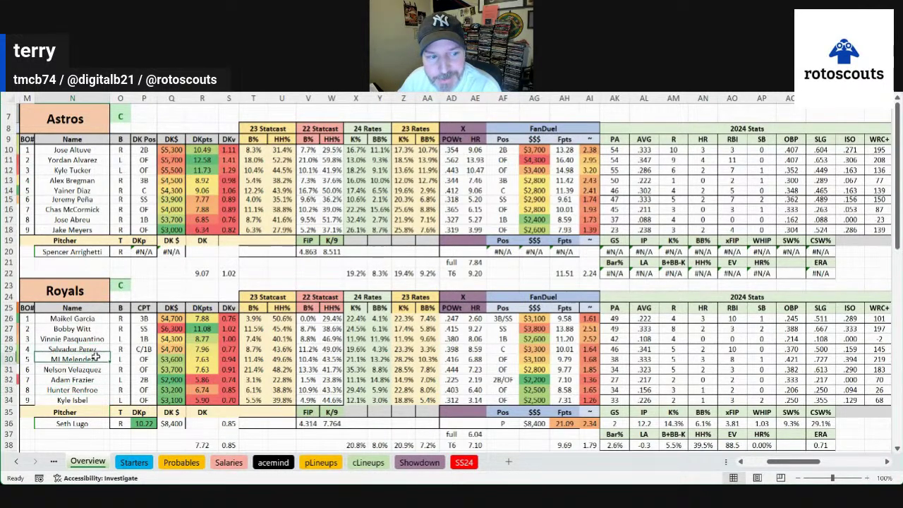
left_click(101, 368)
left_click(102, 390)
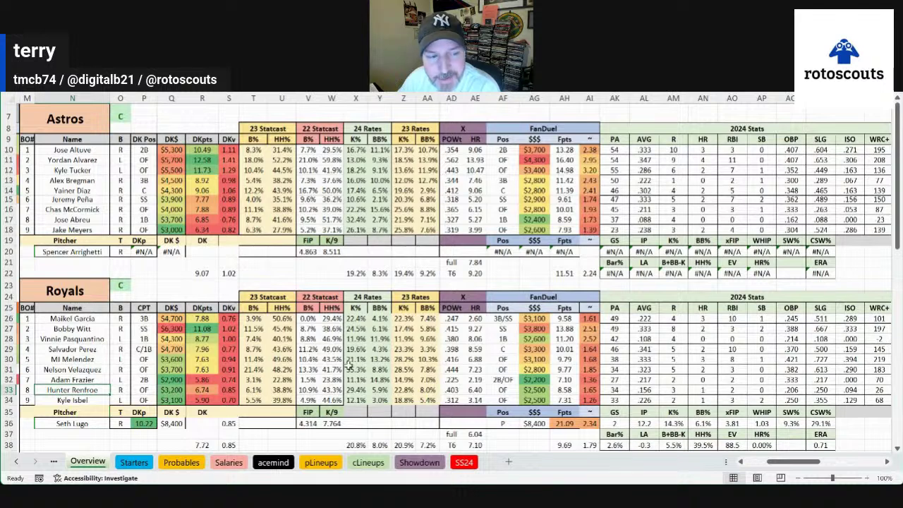
Step: Look over the Astros batting order from Jose Altuve to Jose Abreu and the 2023 stats section
left_click_drag(102, 150, 82, 224)
left_click(83, 219)
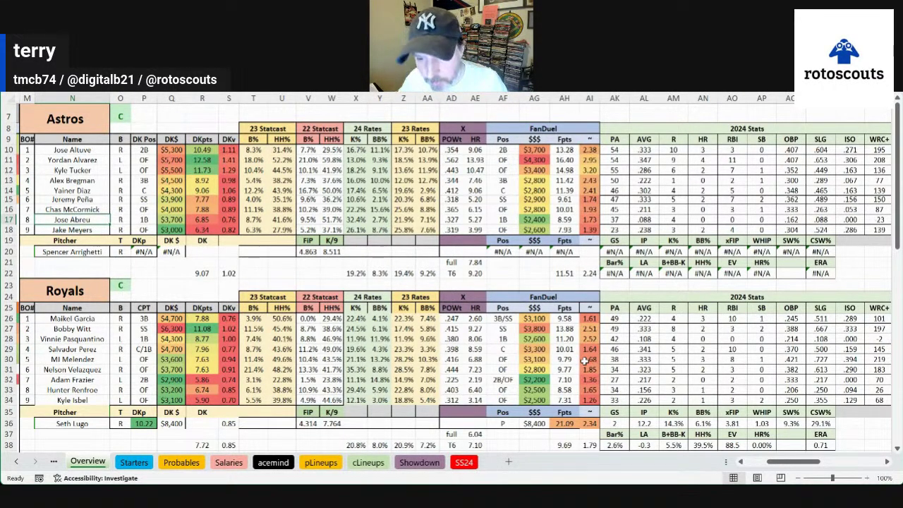
left_click_drag(789, 461, 805, 461)
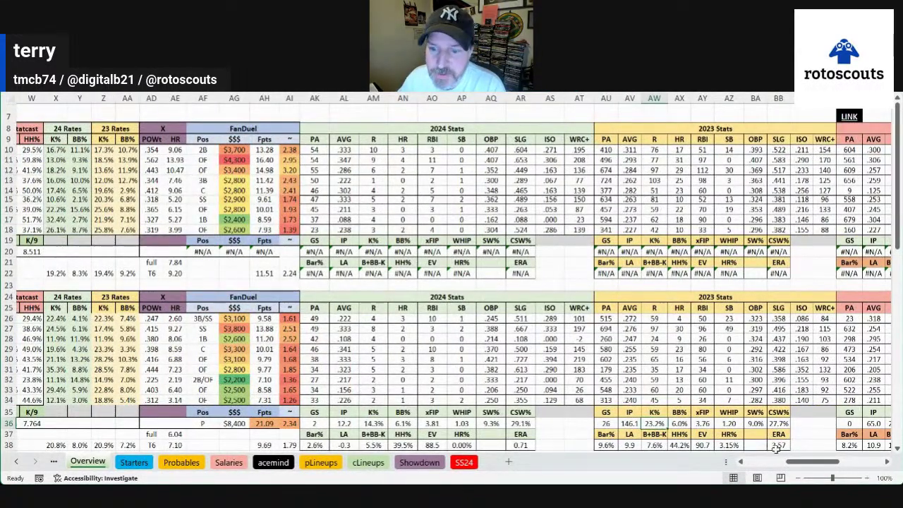
Step: Review Seth Lugo's 2023 pitching stats: xFIP, barrel rate, hard-hit rate, exit velocity and home-run rate
left_click(713, 424)
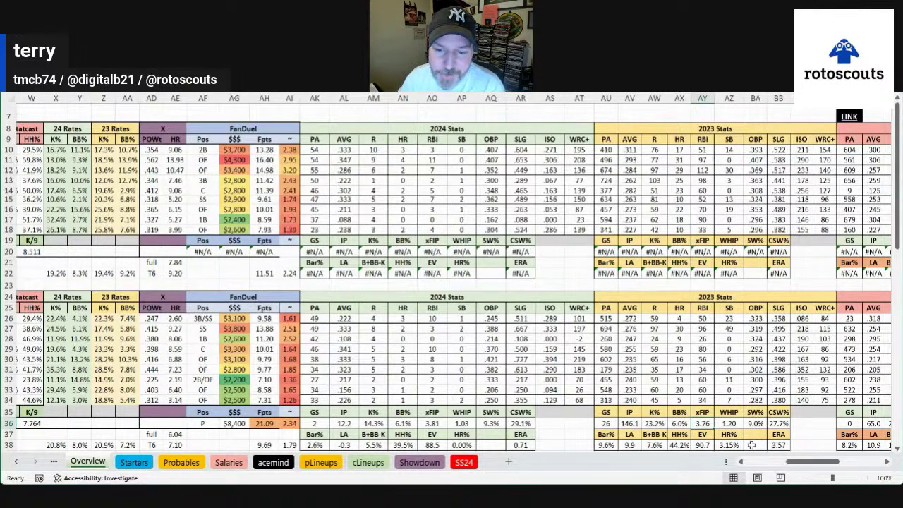
left_click(615, 438)
left_click(682, 445)
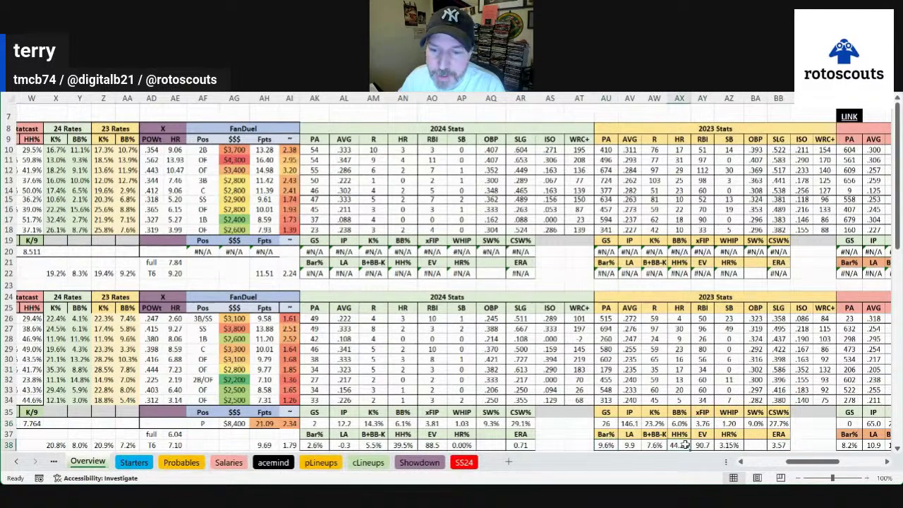
left_click(707, 445)
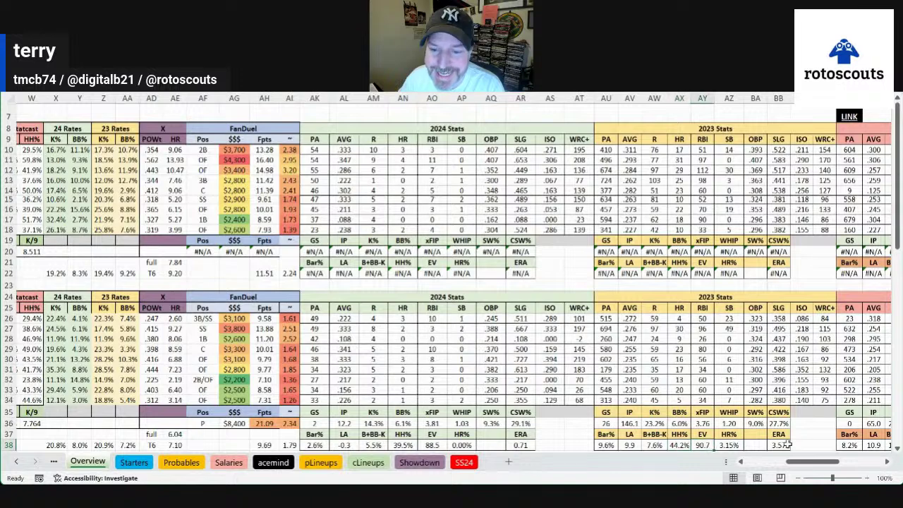
left_click(738, 445)
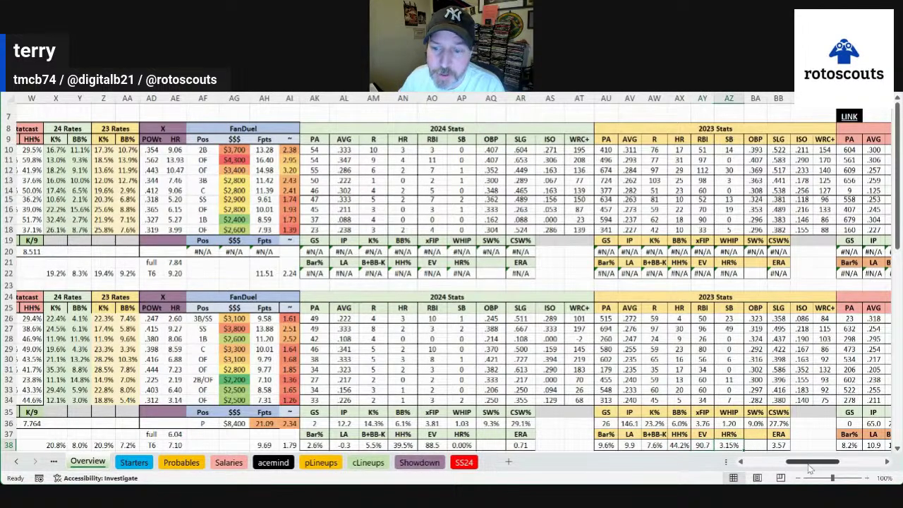
Step: Look over Seth Lugo's 2022 pitching stats, including his ERA
left_click_drag(809, 462, 819, 462)
left_click_drag(718, 415, 850, 443)
left_click(850, 435)
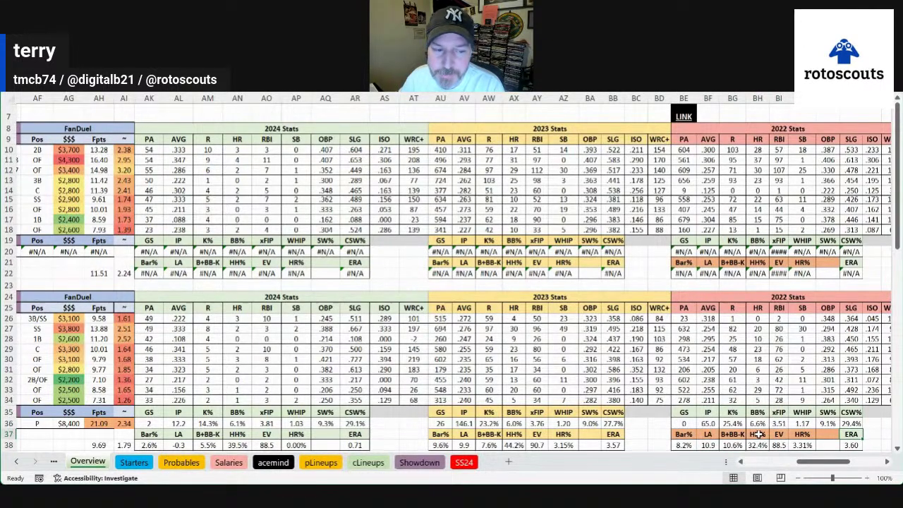
scroll(764, 467, "right", 5)
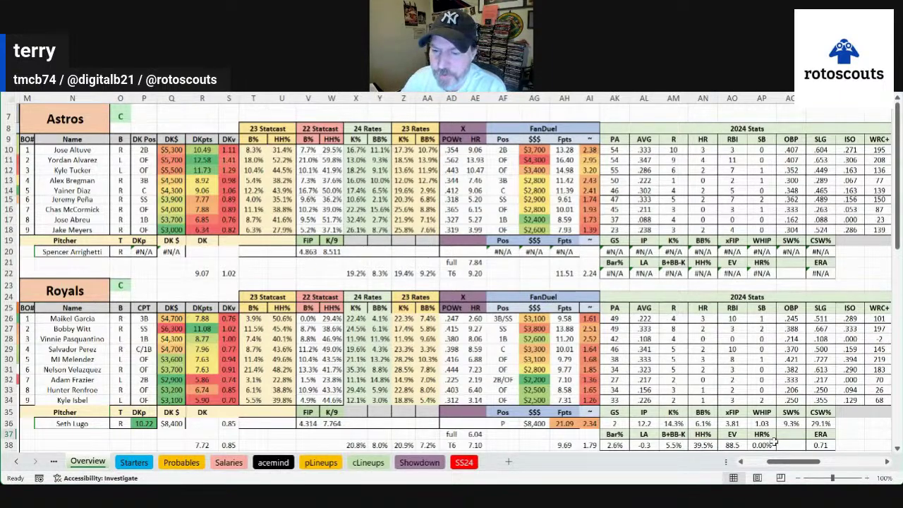
Step: Find Seth Lugo in the pitcher salary and projection list and check his row, including his DraftKings projection
left_click(844, 462)
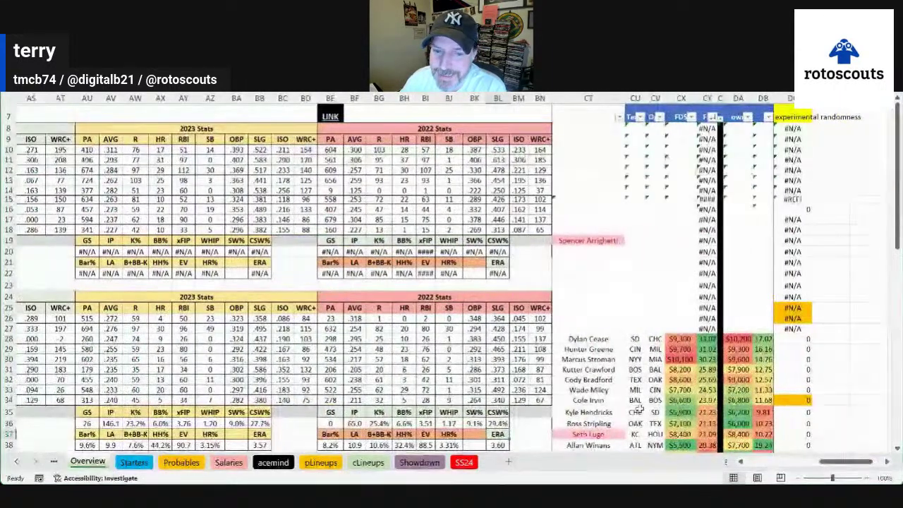
scroll(654, 405, "down", 1)
left_click_drag(655, 406, 741, 406)
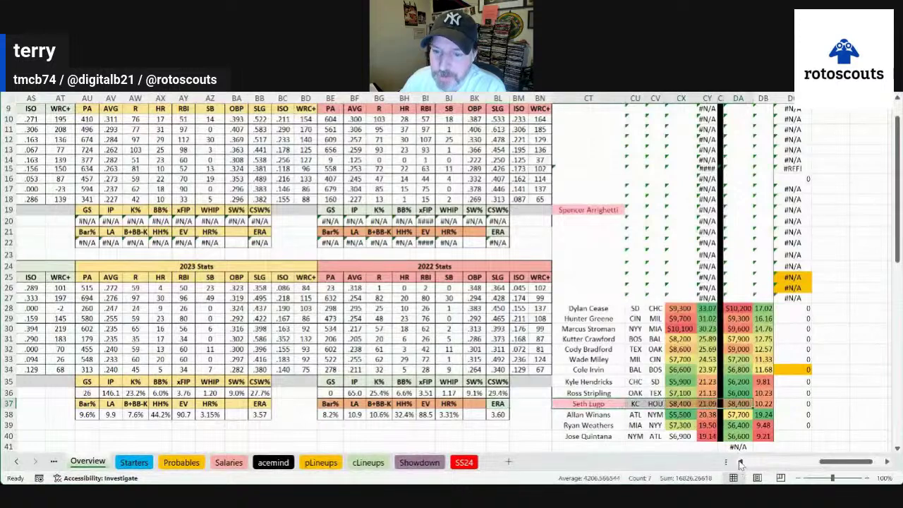
left_click(763, 404)
Step: Compare Seth Lugo's DraftKings salary and projection with those of Kutter Crawford, Wade Miley and Hunter Greene
left_click(742, 341)
left_click(763, 341)
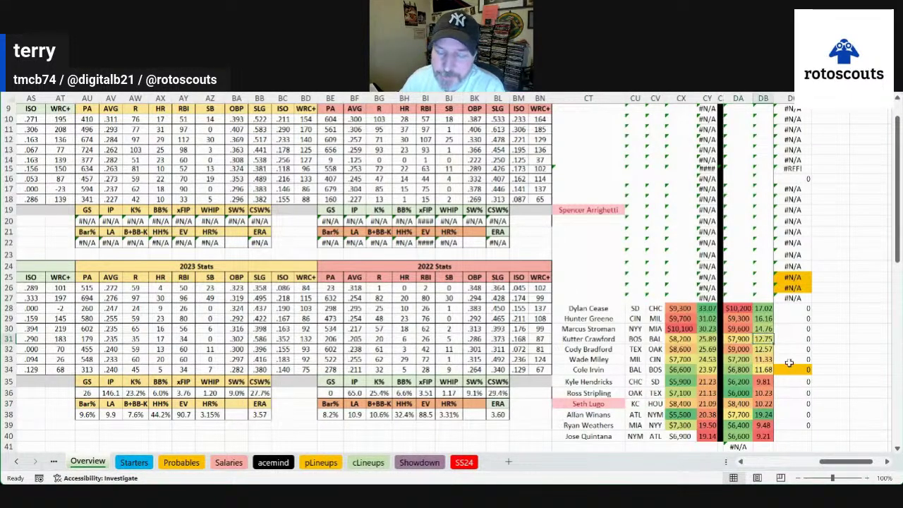
left_click(746, 360)
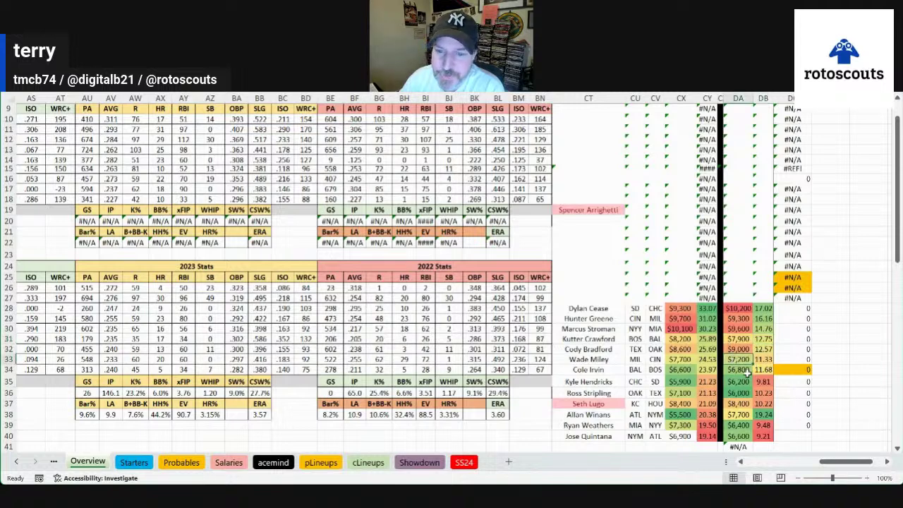
left_click(739, 319)
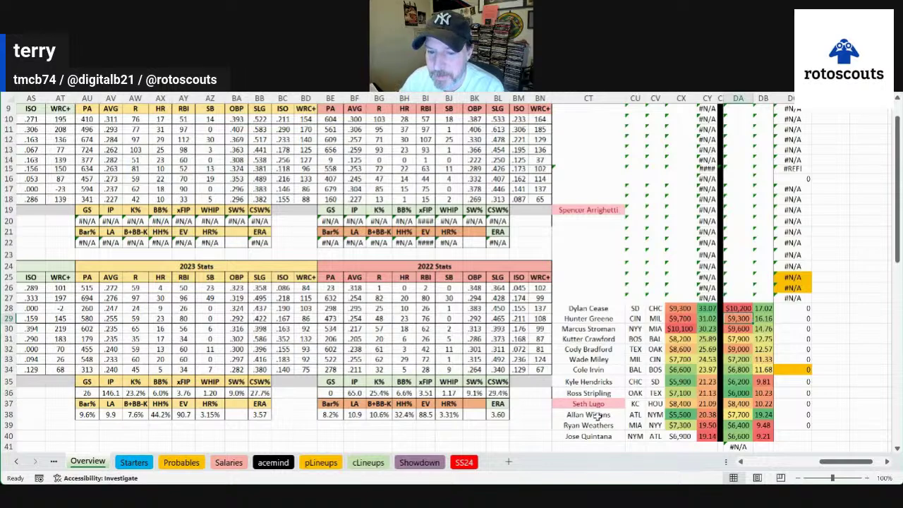
left_click_drag(767, 404, 589, 403)
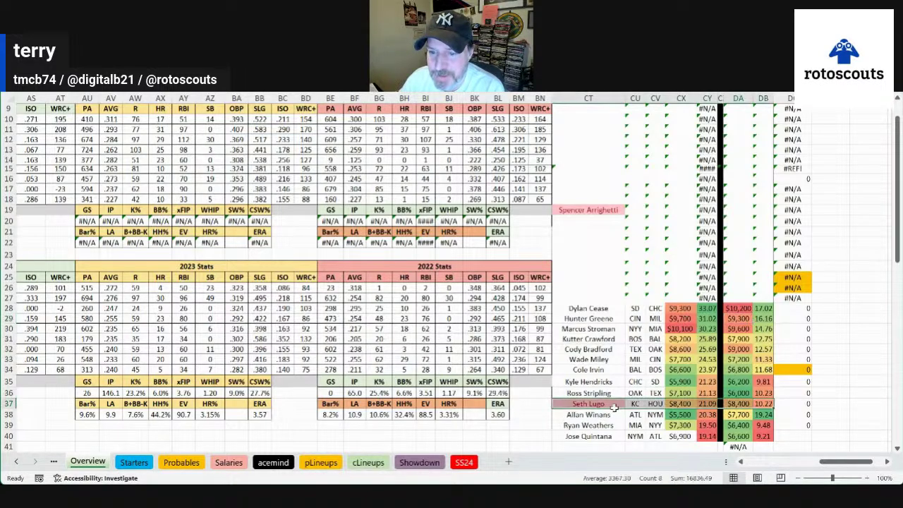
left_click(808, 403)
Step: Compare the 2024 and 2023 strikeout rates of the top five and top six Astros hitters
left_click(796, 463)
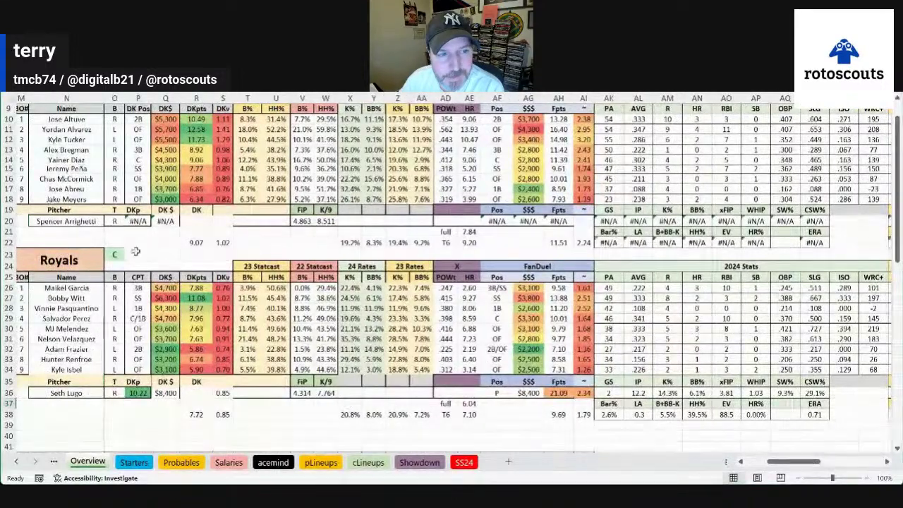
scroll(66, 172, "up", 1)
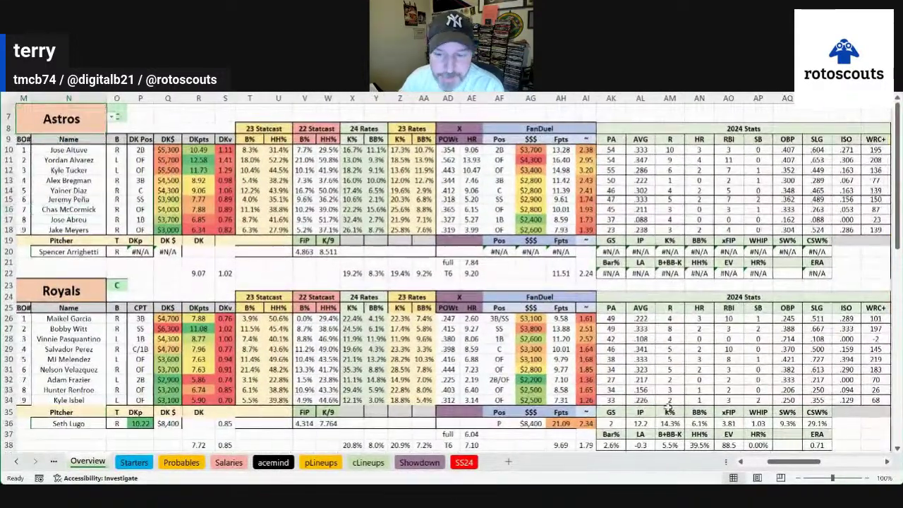
left_click_drag(344, 150, 350, 201)
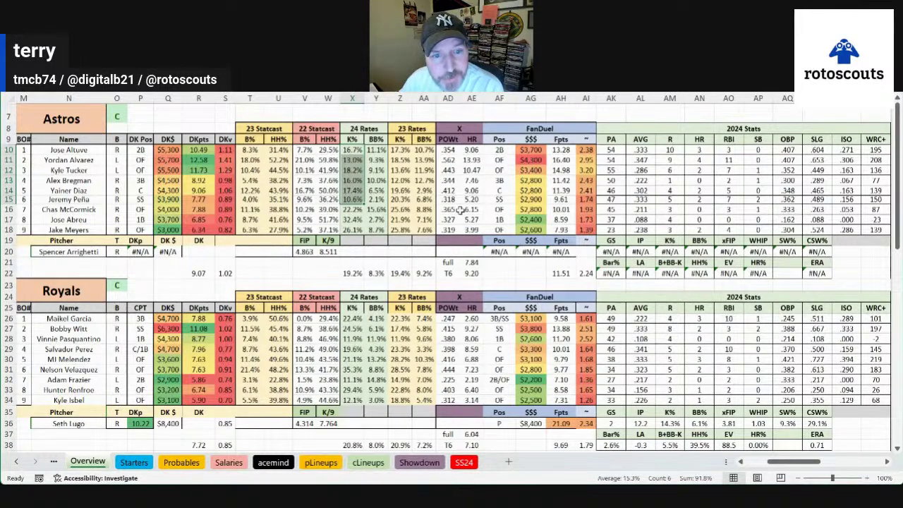
left_click_drag(351, 170, 351, 151)
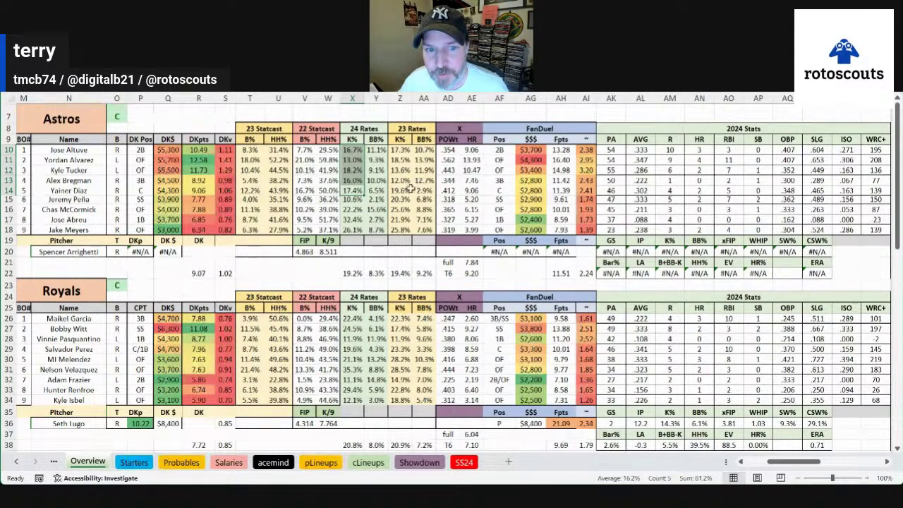
left_click_drag(404, 190, 403, 150)
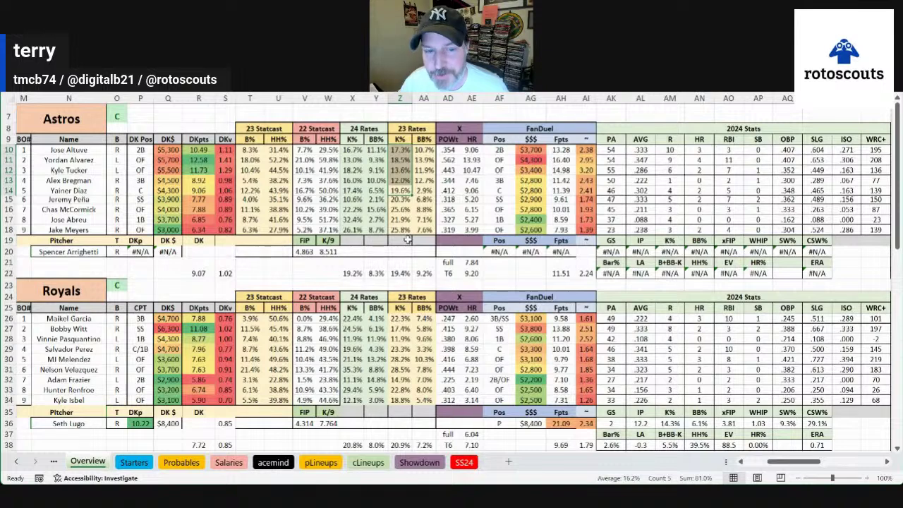
left_click(351, 192)
left_click_drag(350, 196, 349, 150)
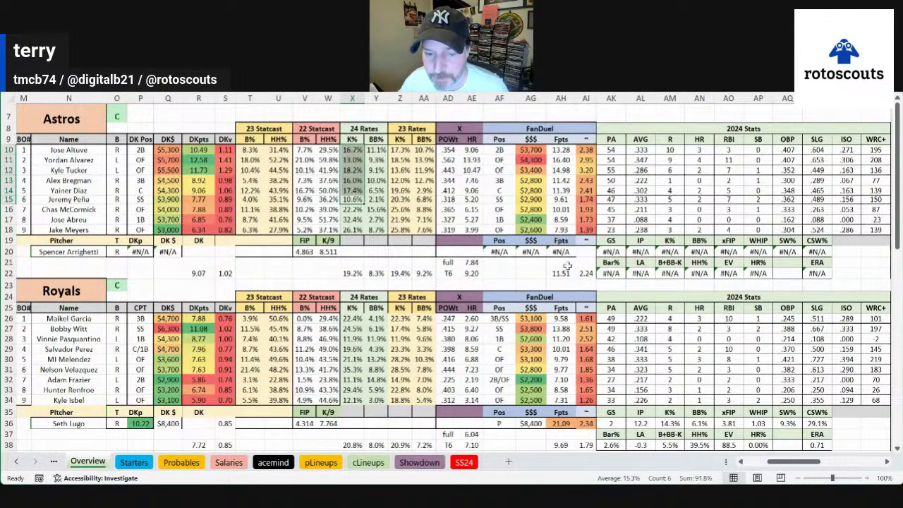
left_click_drag(408, 206, 411, 150)
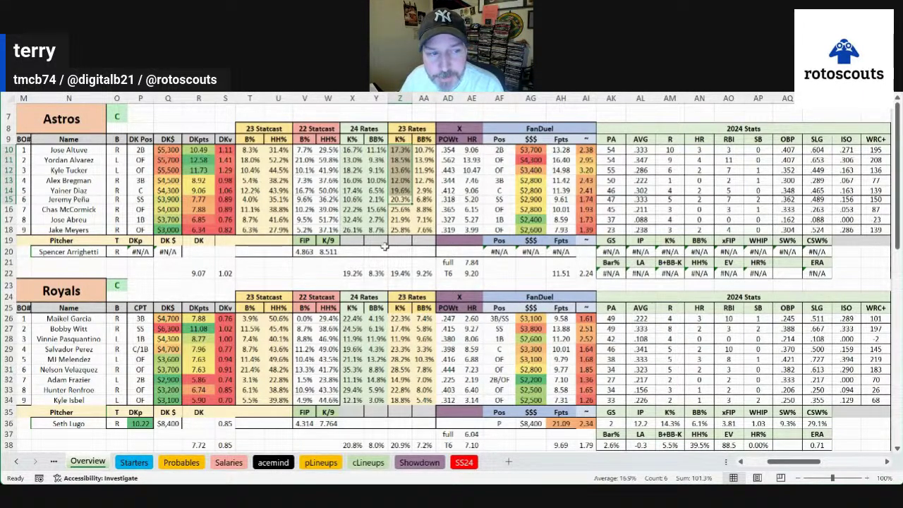
Step: Check the Astros' average DraftKings projection, the home-run projections of Altuve, Alvarez and Tucker, and the 2024 power stats of Altuve and Alvarez
left_click(198, 272)
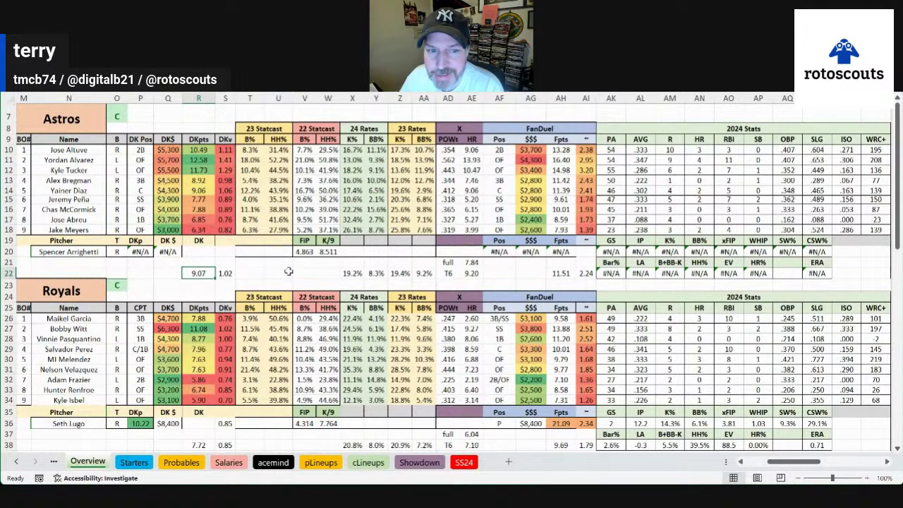
left_click(472, 150)
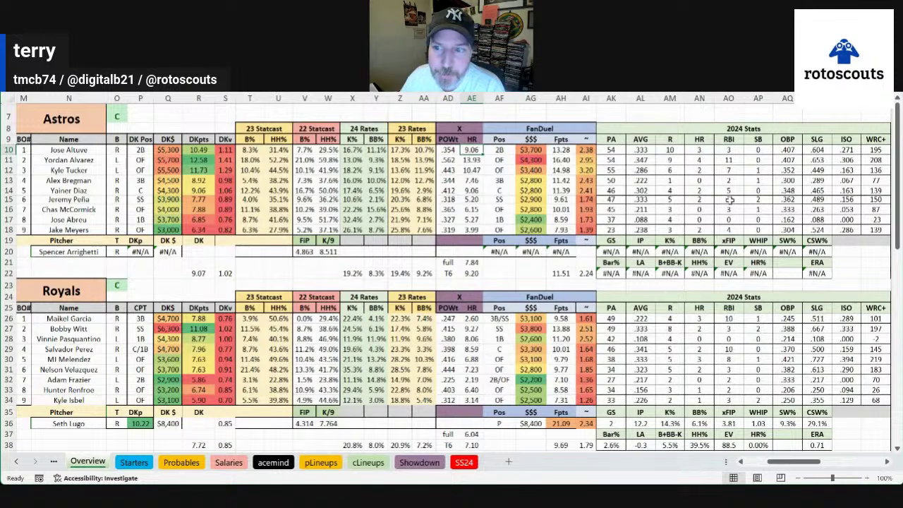
left_click(843, 150)
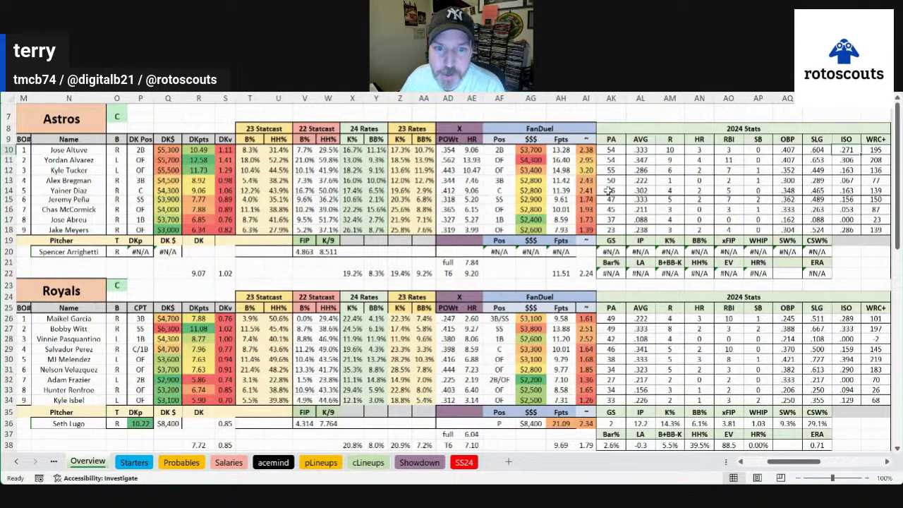
left_click(471, 160)
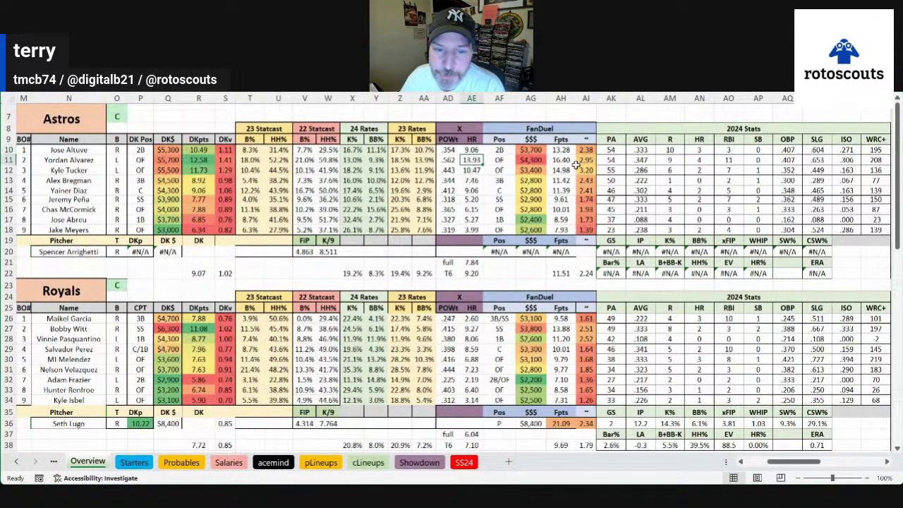
left_click(470, 170)
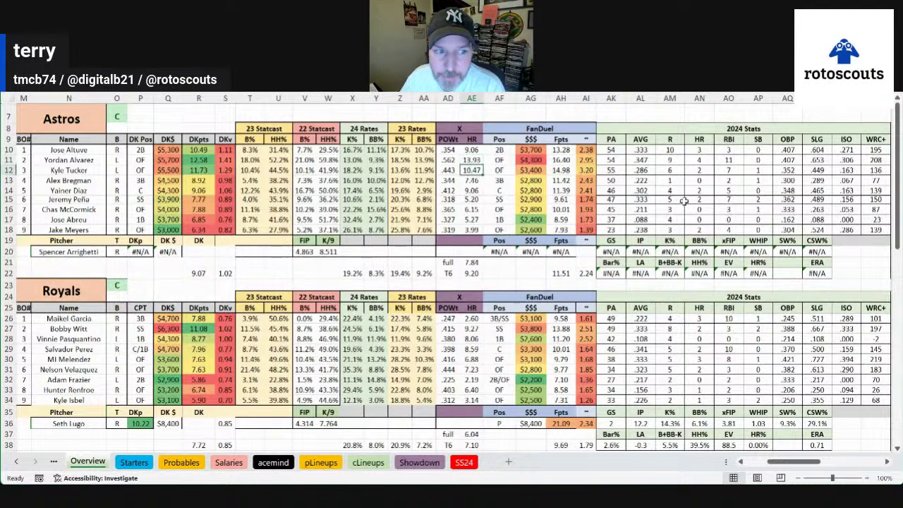
left_click(698, 161)
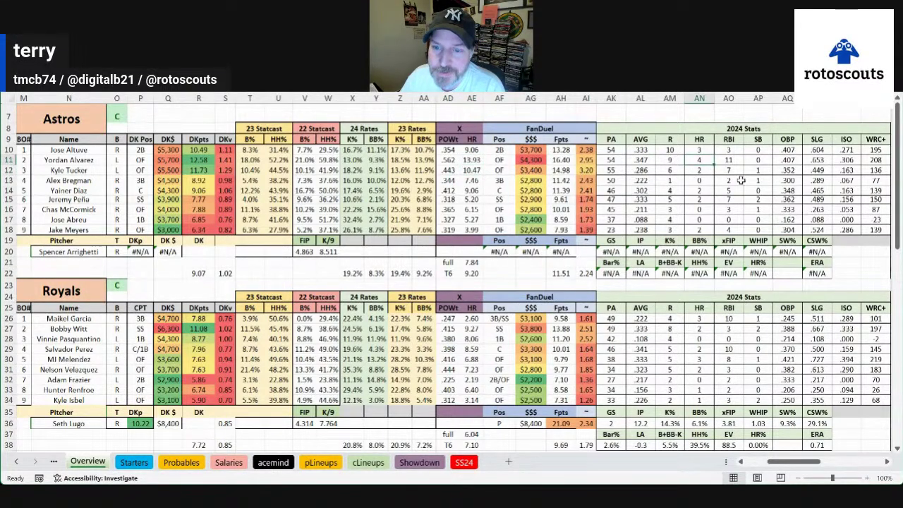
left_click(849, 160)
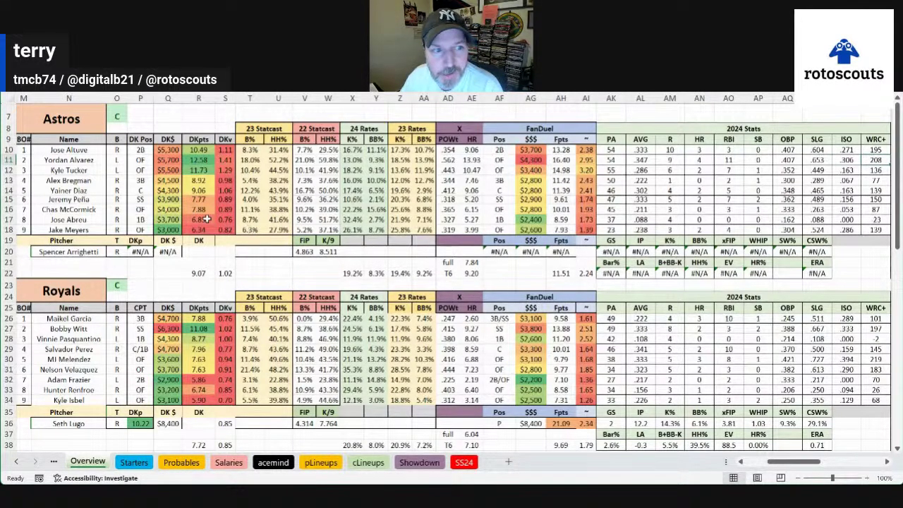
Step: Review the DraftKings salaries of Altuve, Alvarez and Tucker and the FanDuel salaries of Alvarez and Bregman
left_click_drag(73, 170, 73, 150)
left_click_drag(155, 170, 163, 150)
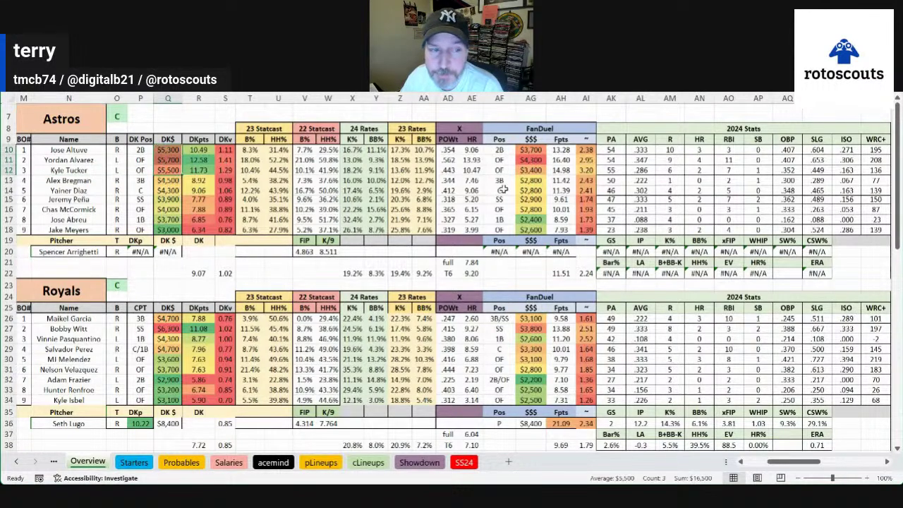
left_click(544, 163)
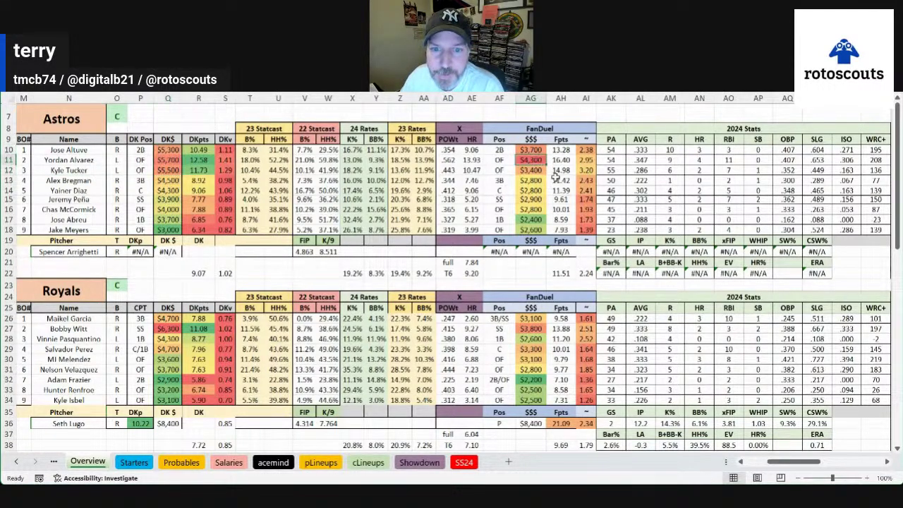
left_click(541, 181)
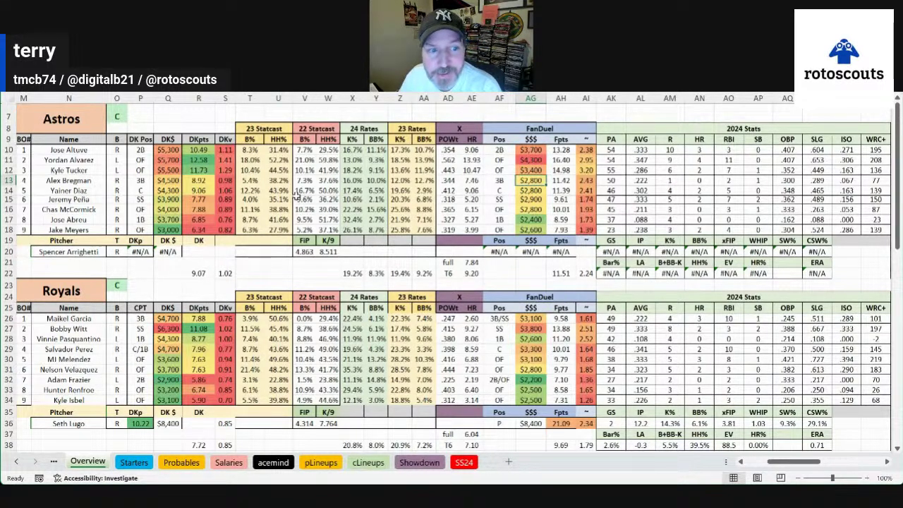
Step: Check Yainer Diaz's 2024 home runs and DraftKings salary, and go through Jeremy Peña's 2024 stats from batting average to WRC+
left_click(697, 190)
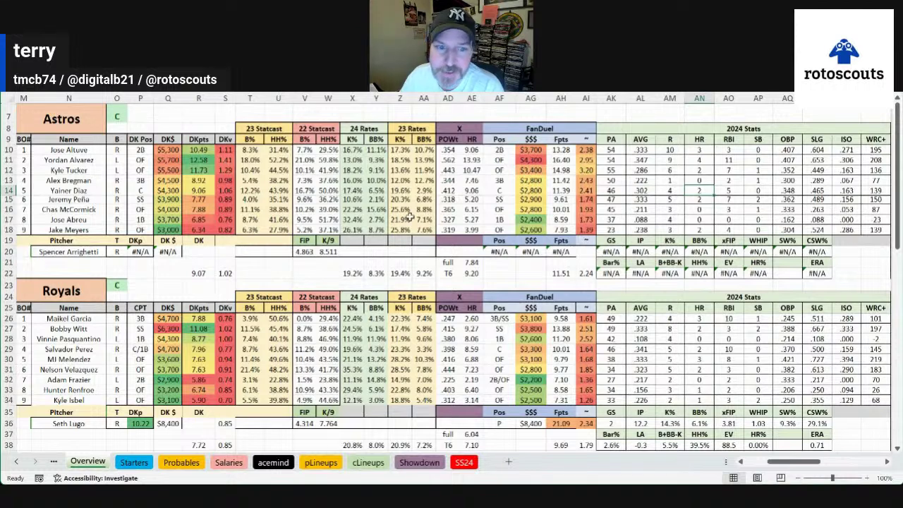
left_click(178, 189)
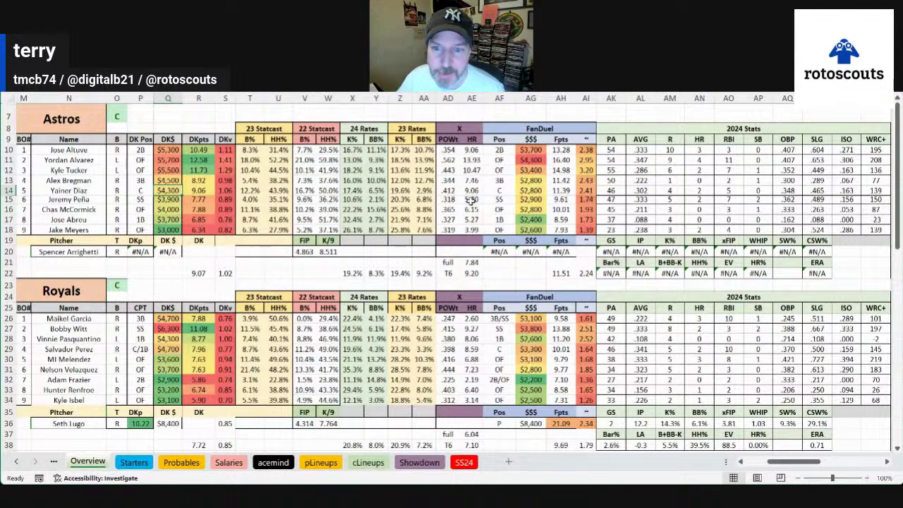
left_click(706, 201)
left_click(749, 200)
left_click(643, 201)
key("Right")
key("Right")
key("Right")
key("Right")
key("Right")
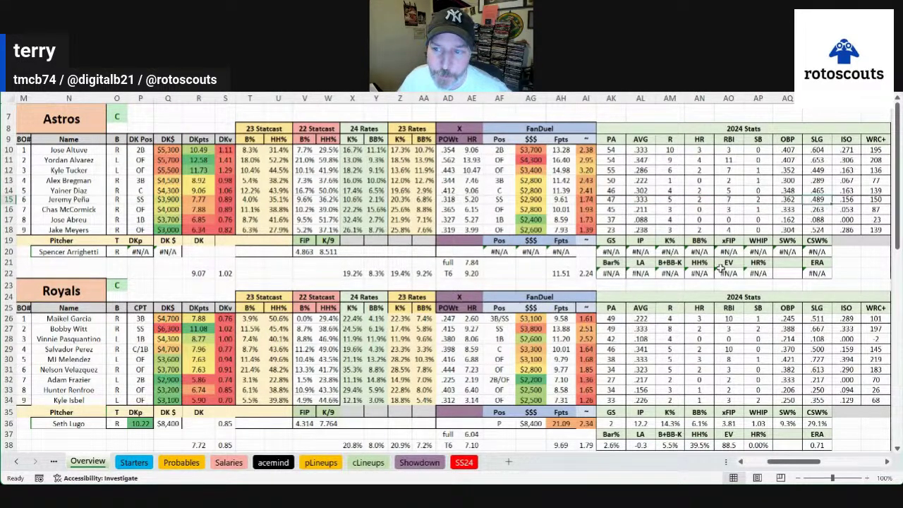
key("Right")
key("Right")
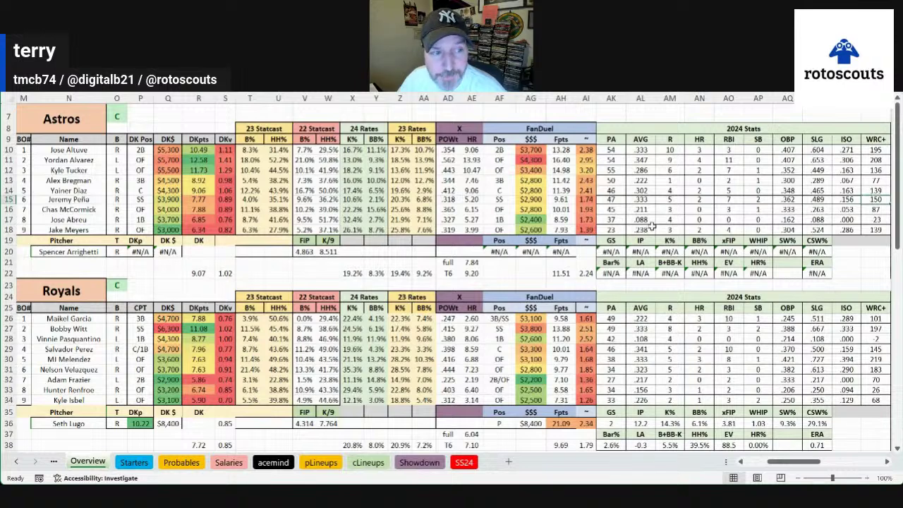
Step: Check Chas McCormick's home-run projection and FanDuel numbers, and the DraftKings positions of Yordan Alvarez and Kyle Tucker
left_click(64, 209)
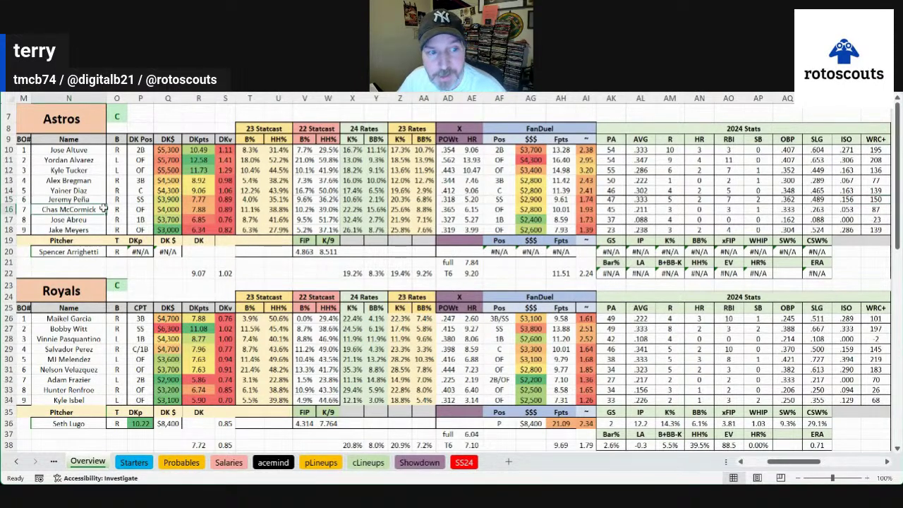
left_click(520, 211)
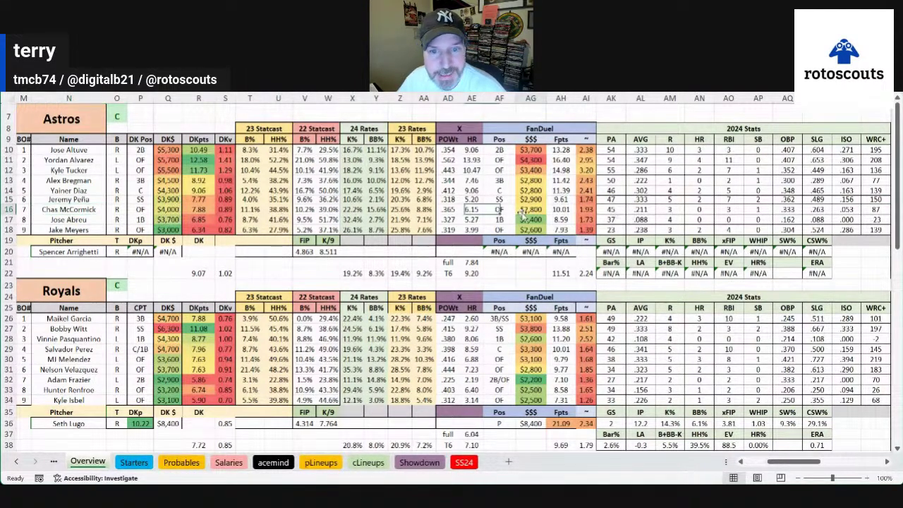
left_click_drag(133, 160, 141, 171)
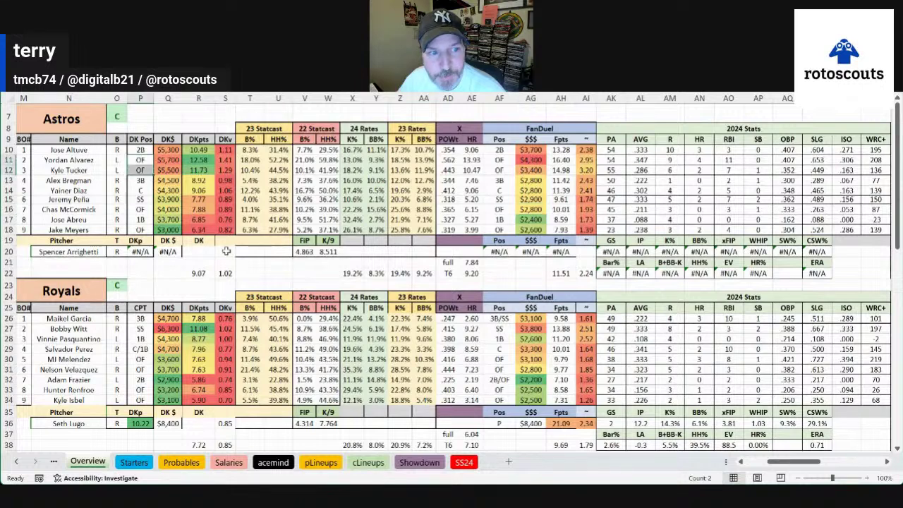
Step: Review Jose Abreu's 2024 home runs and batting average
left_click(113, 223)
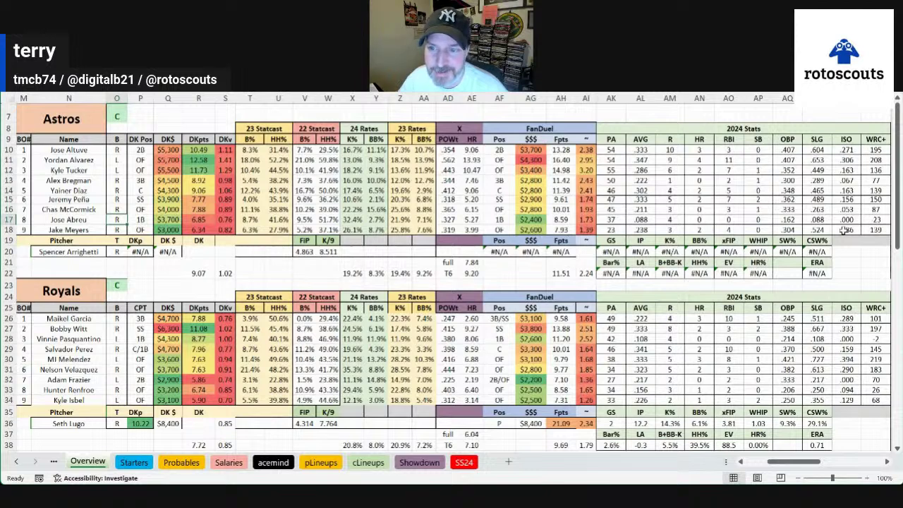
left_click(698, 219)
left_click(647, 221)
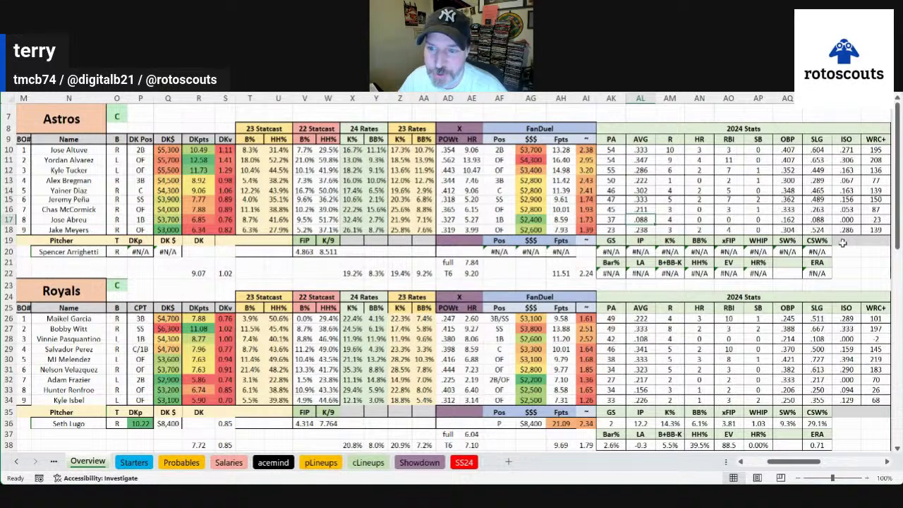
Step: Check Jake Meyers' 2024 batting average, WRC+ and ISO, and highlight the Astros hitters from Altuve through McCormick
left_click(650, 229)
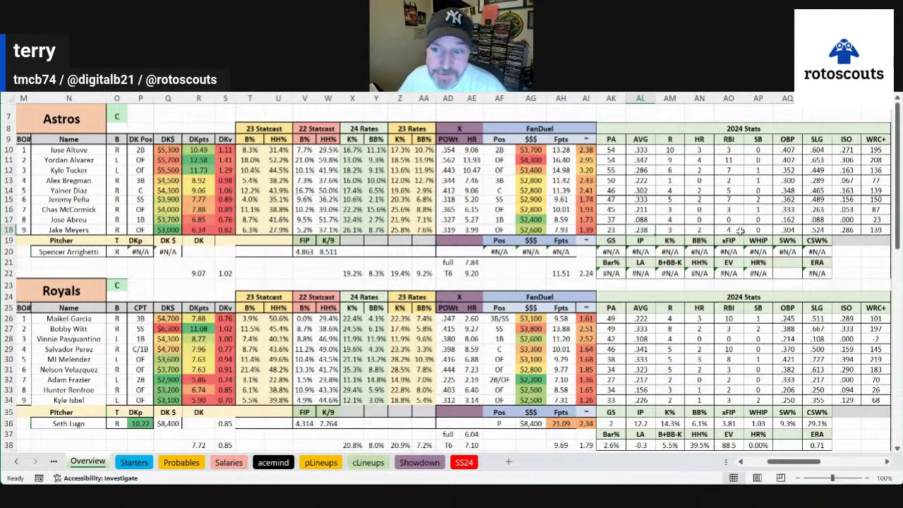
left_click(878, 229)
left_click(839, 230)
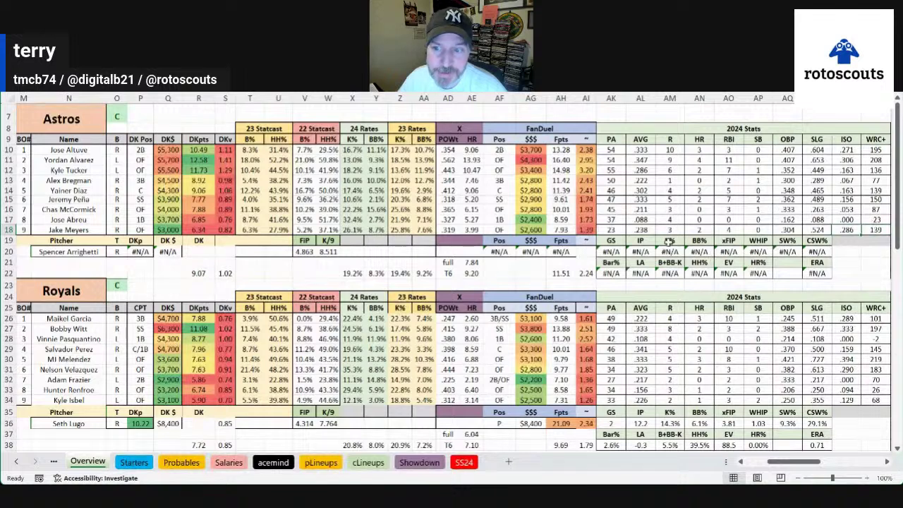
left_click_drag(88, 229, 81, 170)
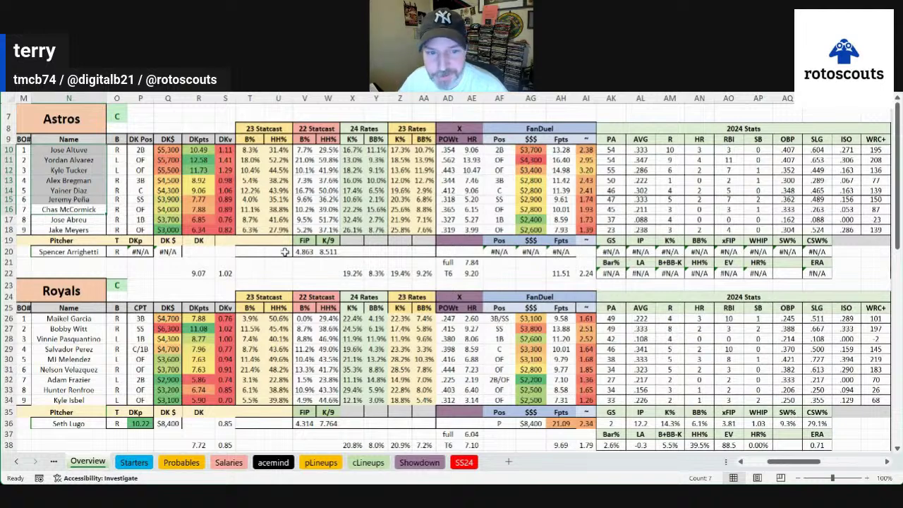
Step: Switch the Overview matchup from Astros–Royals to Athletics–Rangers
left_click(90, 302)
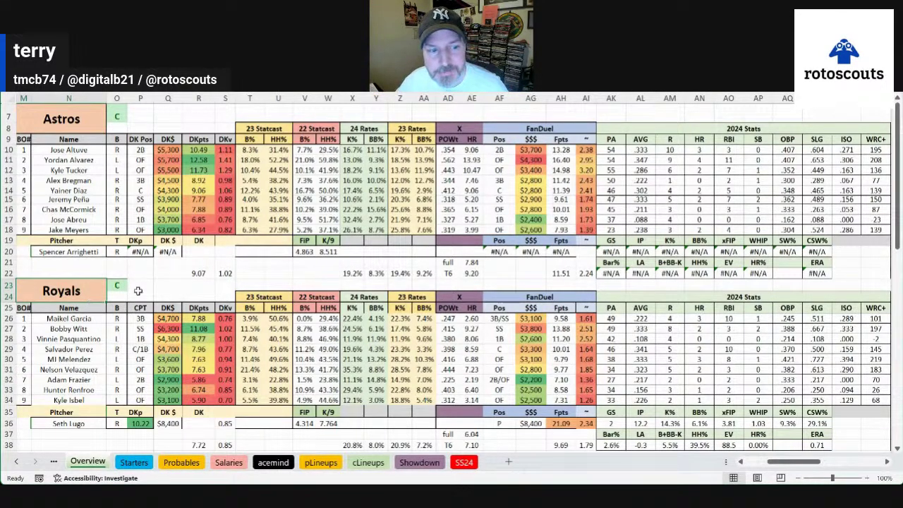
left_click(111, 122)
type("P")
key("ctrl+Return")
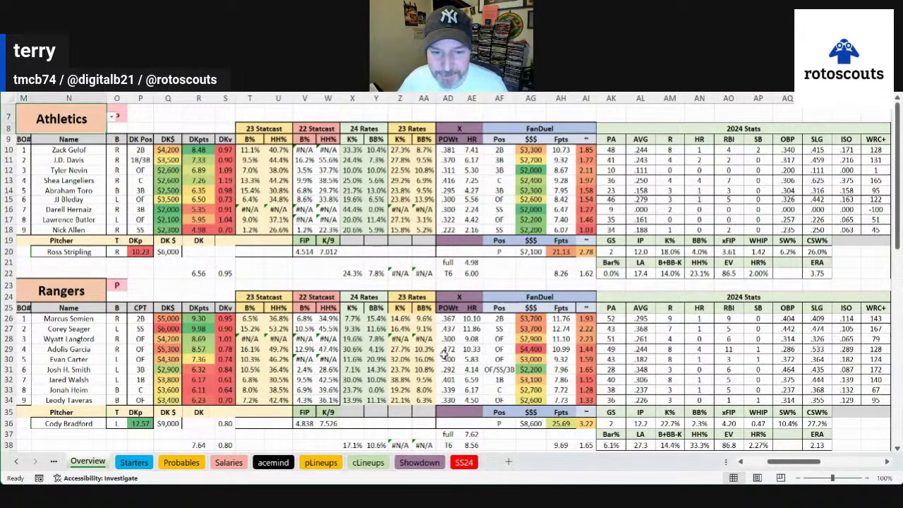
Step: Paste the Athletics' nine-man batting order into the Athletics block of the cLineups sheet
left_click(366, 462)
scroll(155, 233, "down", 10)
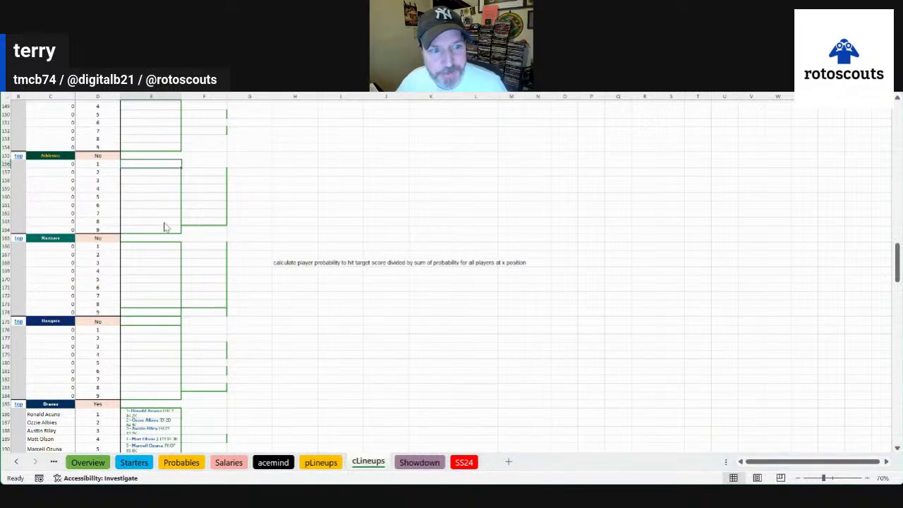
scroll(120, 261, "down", 3)
scroll(132, 244, "down", 2)
Step: Paste the Rangers' batting order into the Rangers block, starting at the first lineup spot
left_click(145, 195)
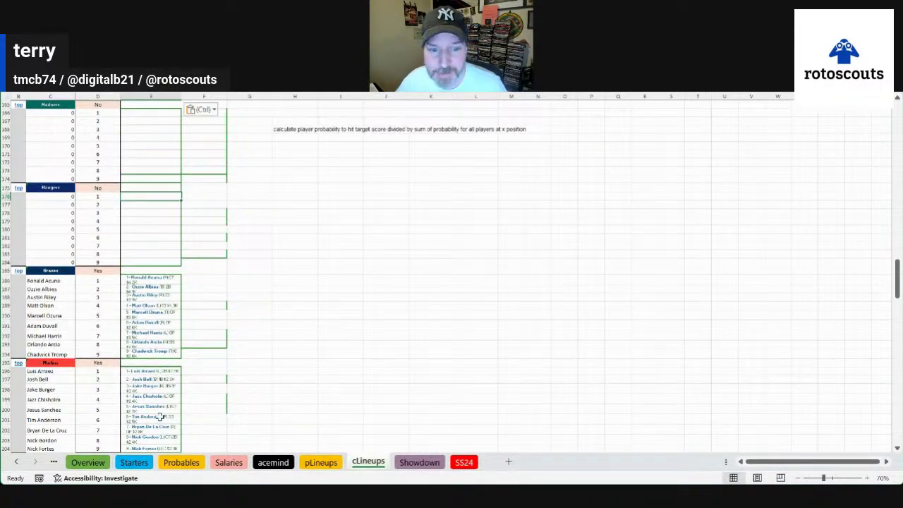
key("Escape")
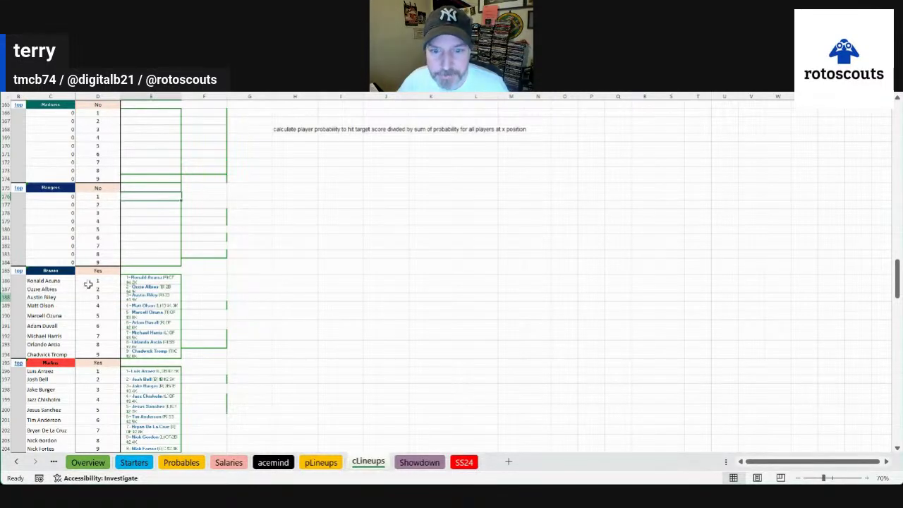
left_click_drag(158, 204, 148, 196)
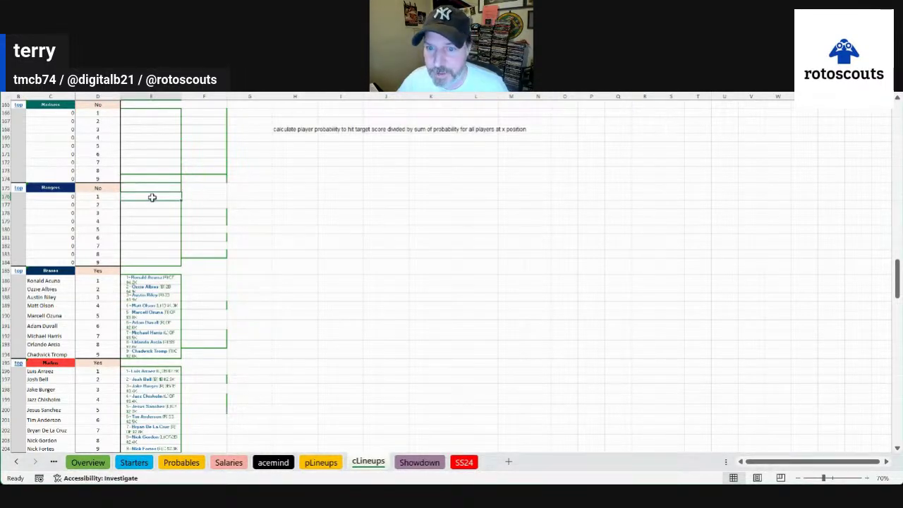
key("ctrl+v")
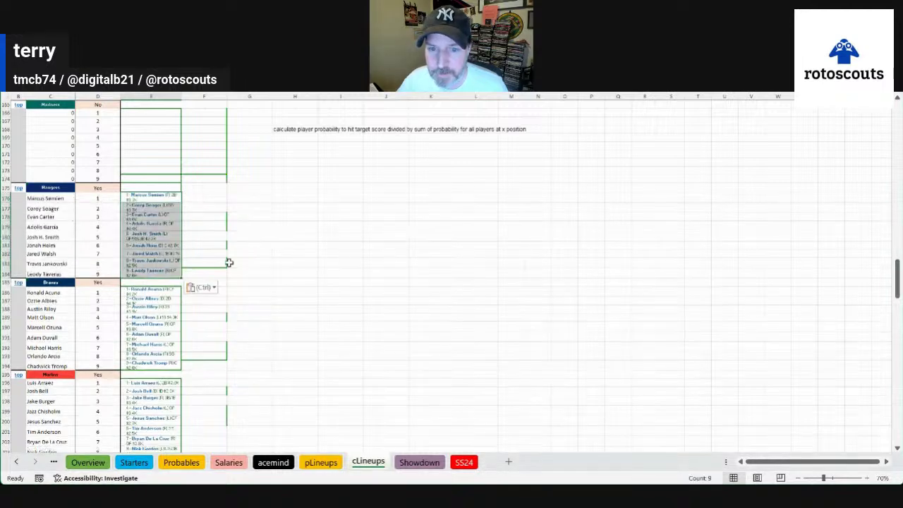
Step: Inspect Adolis Garcia's entry in the Rangers lineup and check the order down to Leody Taveras
left_click(151, 226)
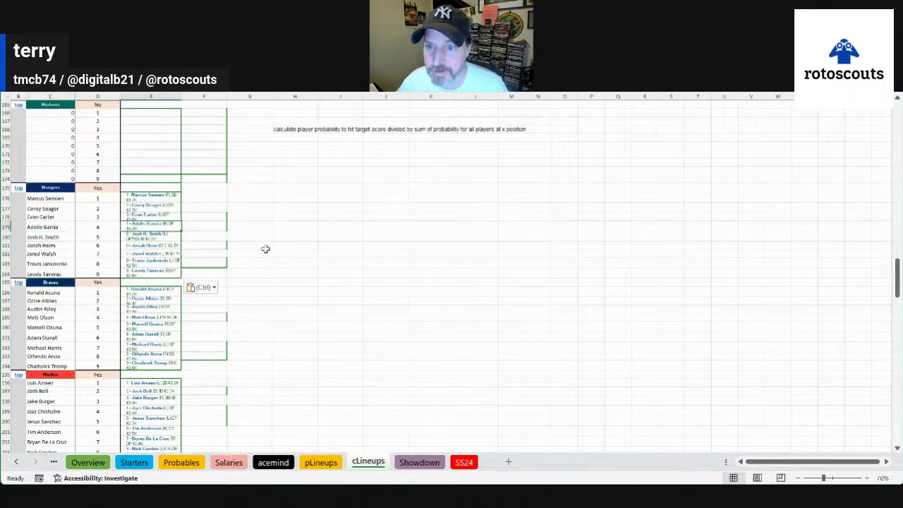
key("F2")
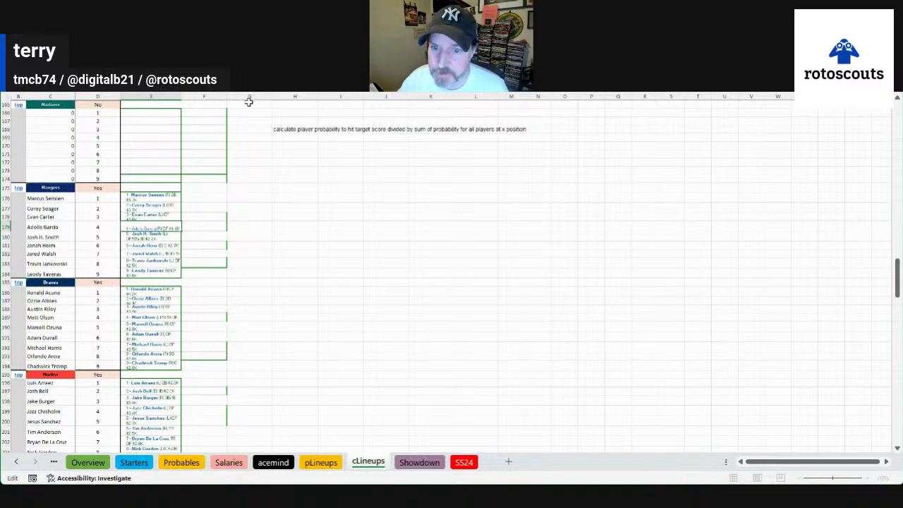
key("Return")
left_click(73, 274)
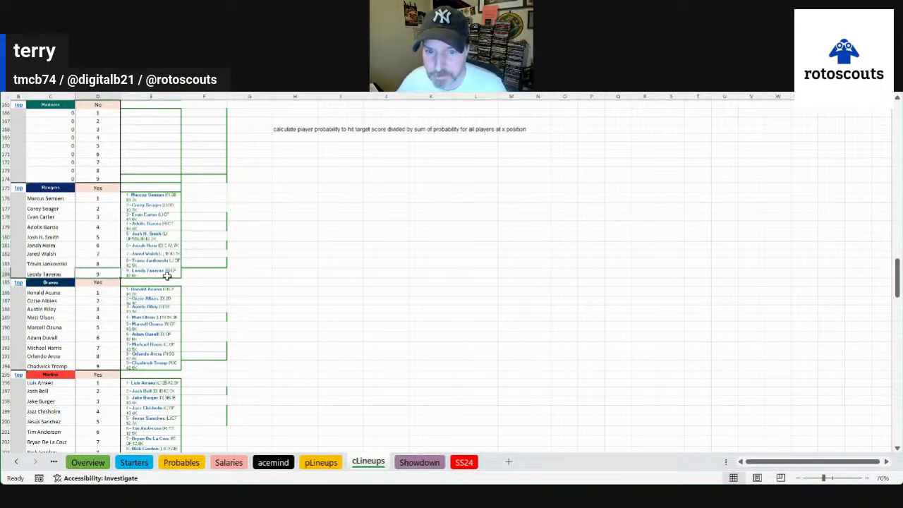
Step: Go through the pasted Athletics lineup from the ninth spot up to the leadoff hitter
scroll(163, 367, "up", 6)
left_click(106, 304)
left_click(88, 229)
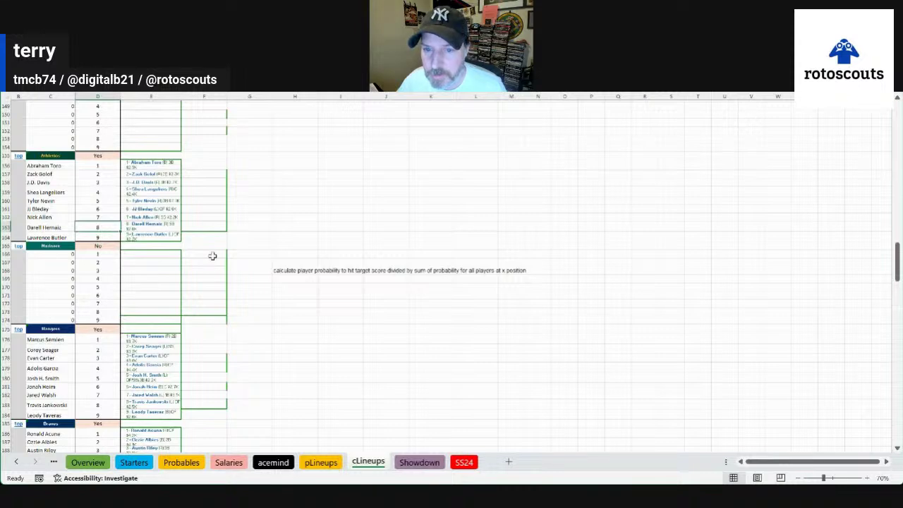
left_click(166, 237)
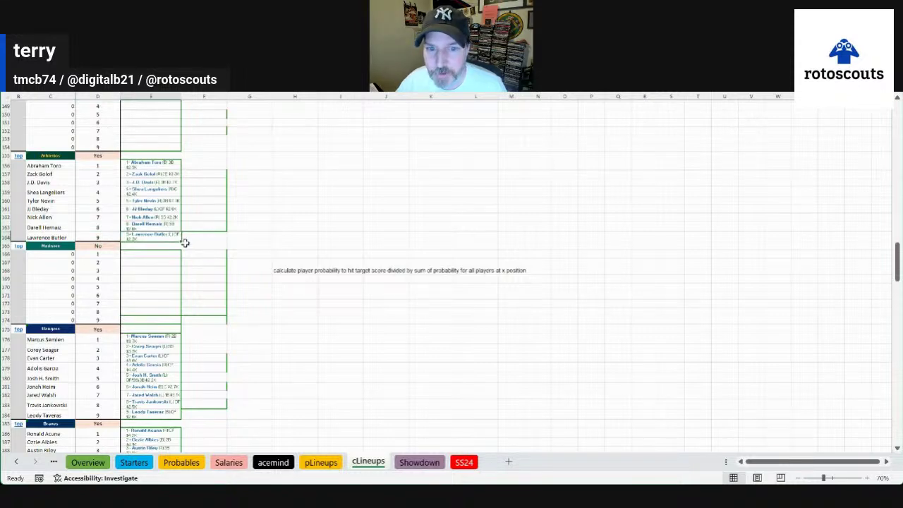
key("Up")
key("Up")
key("Up")
key("Up")
key("Up")
key("Up")
key("Up")
key("Up")
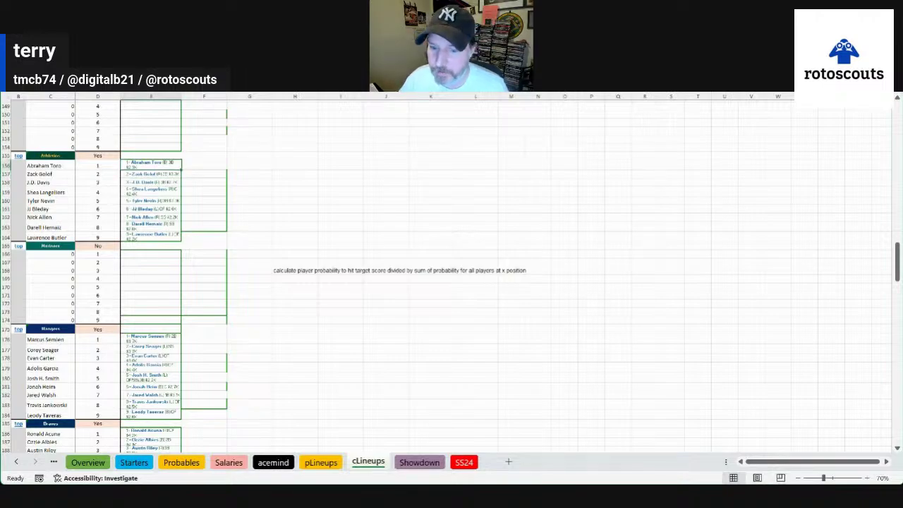
Step: Return to the Overview sheet and look over the Athletics lineup down to J.D. Davis
left_click(87, 462)
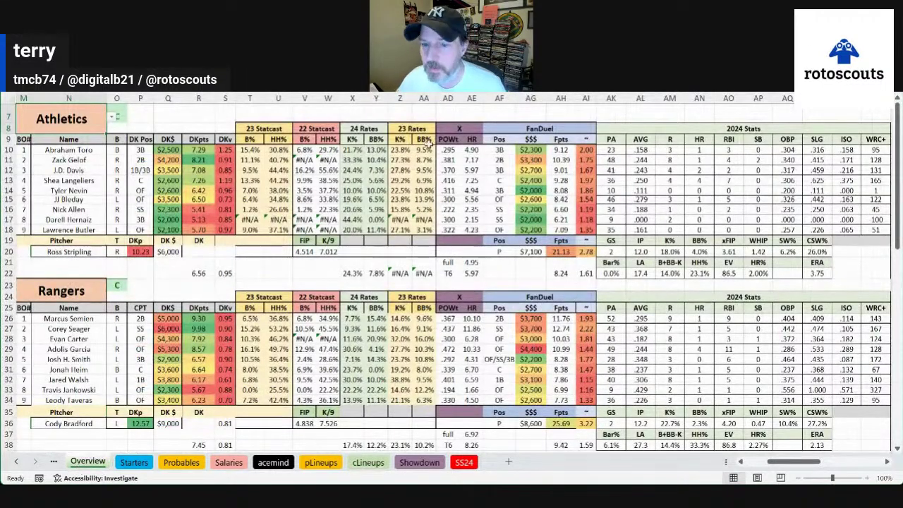
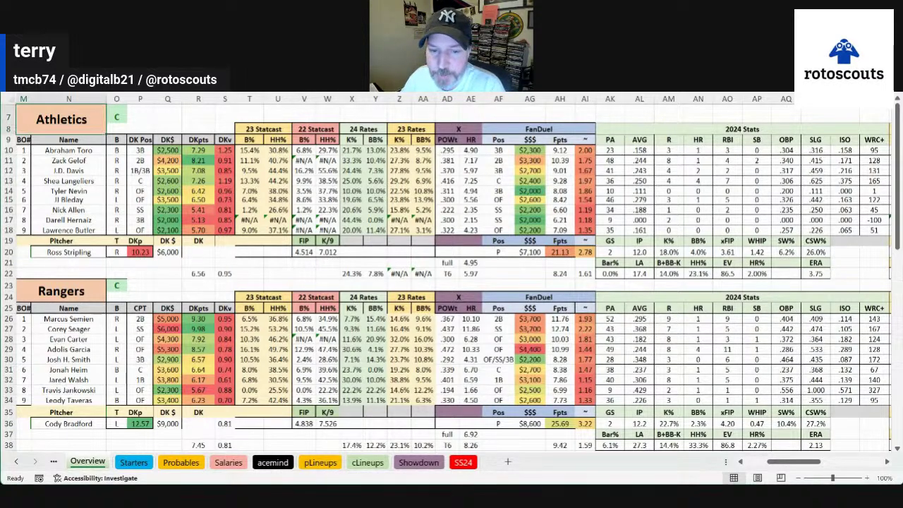
left_click(62, 121)
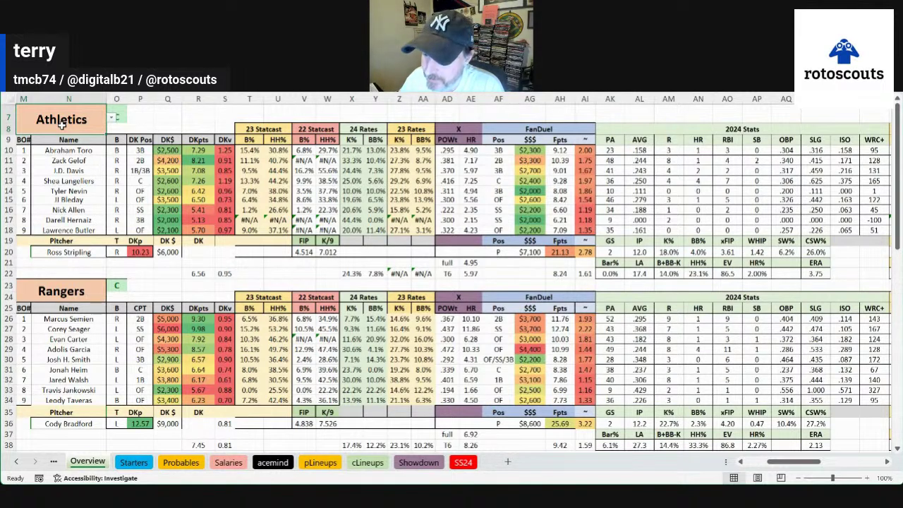
left_click(117, 170)
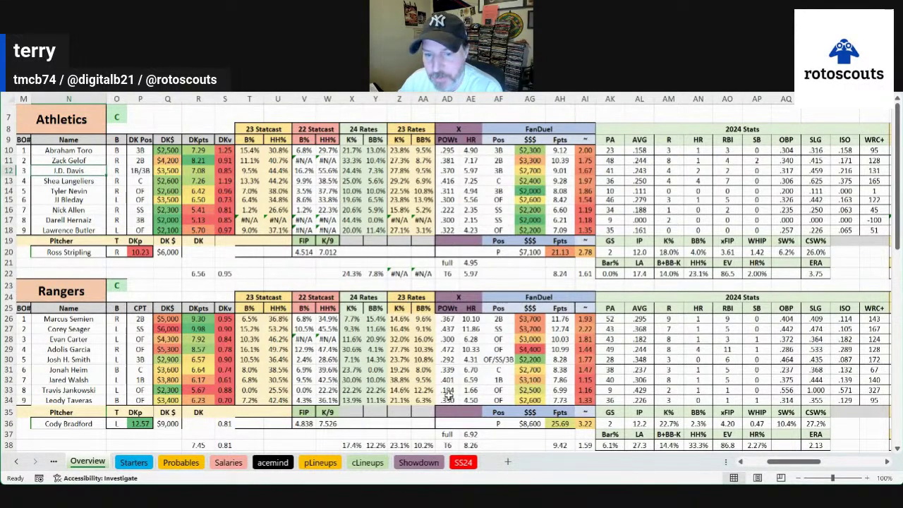
Step: Check Cody Bradford's FanDuel projection and his FanDuel and DraftKings salaries
left_click(562, 422)
left_click(534, 421)
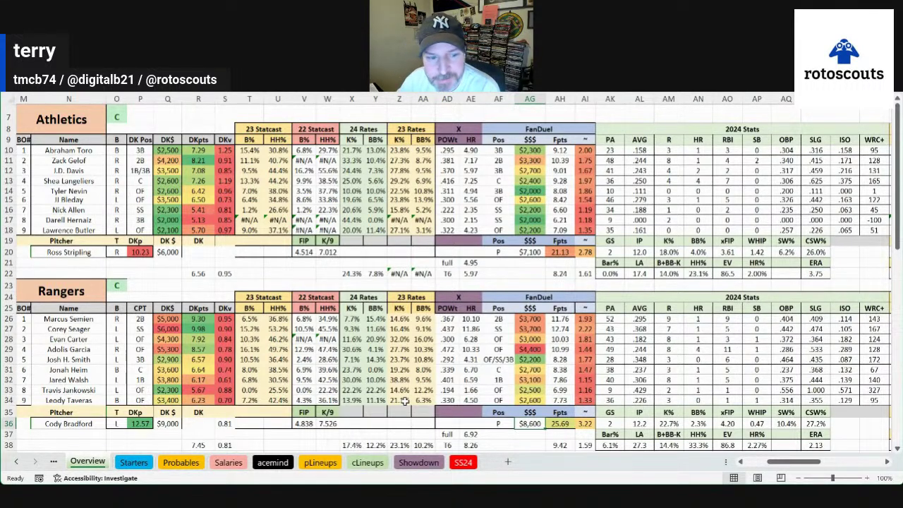
left_click(169, 424)
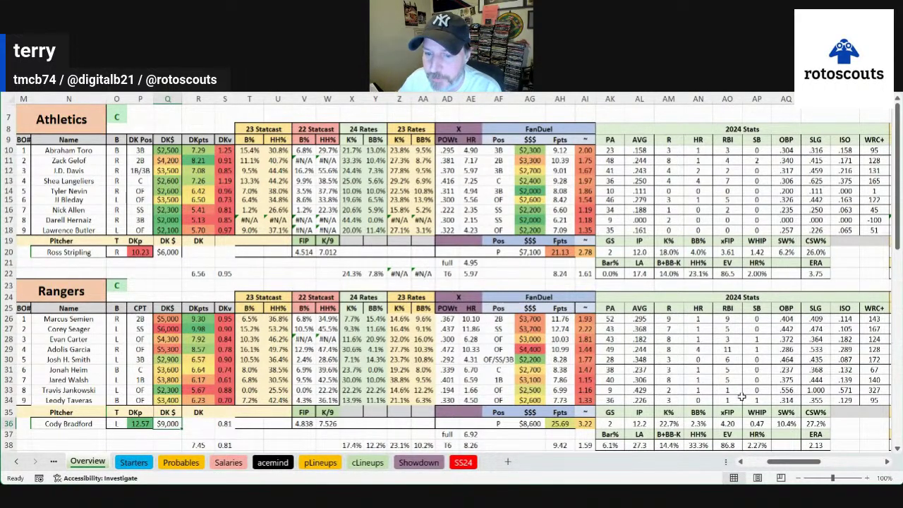
Step: Review Cody Bradford's 2024 strikeout rate, xFIP and batted-ball stats
left_click(668, 423)
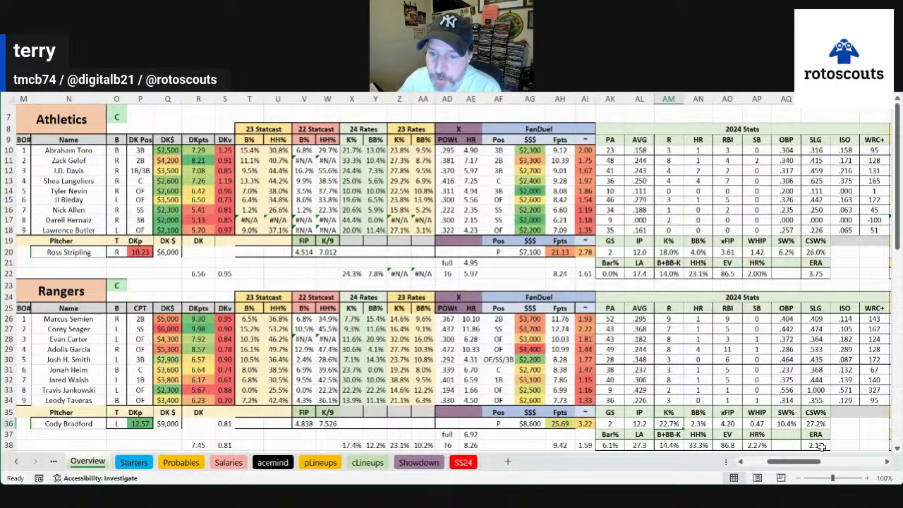
left_click(732, 422)
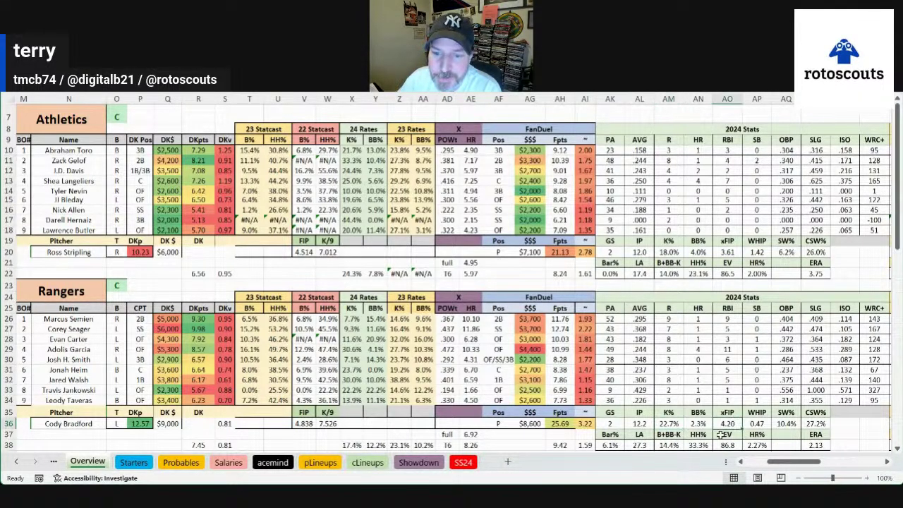
left_click_drag(611, 444, 744, 442)
left_click(753, 436)
Step: Review Cody Bradford's 2023 ERA, xFIP, strikeout and walk rates, SW% and CSW%
left_click_drag(815, 466, 819, 467)
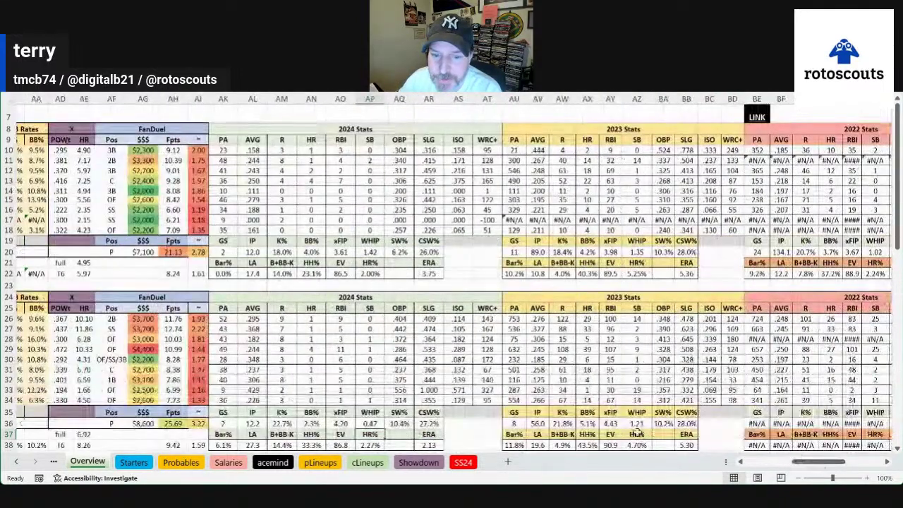
left_click(681, 444)
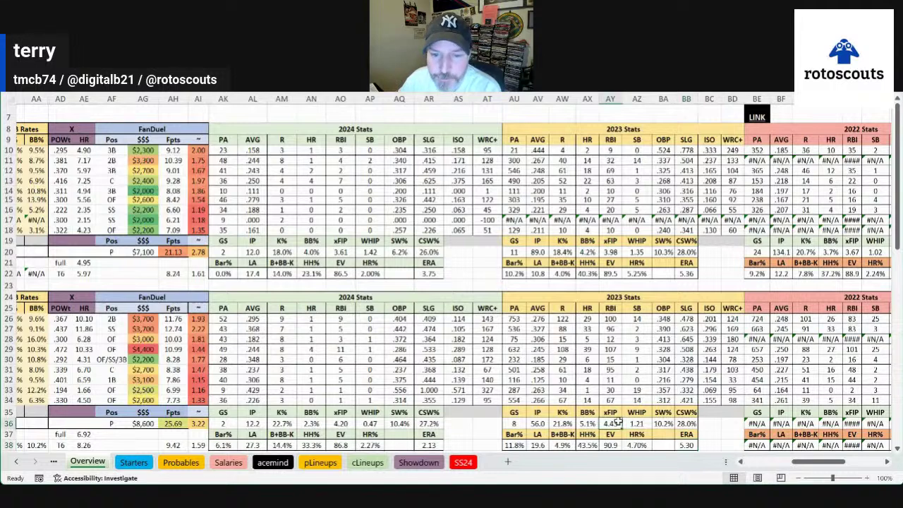
left_click(561, 424)
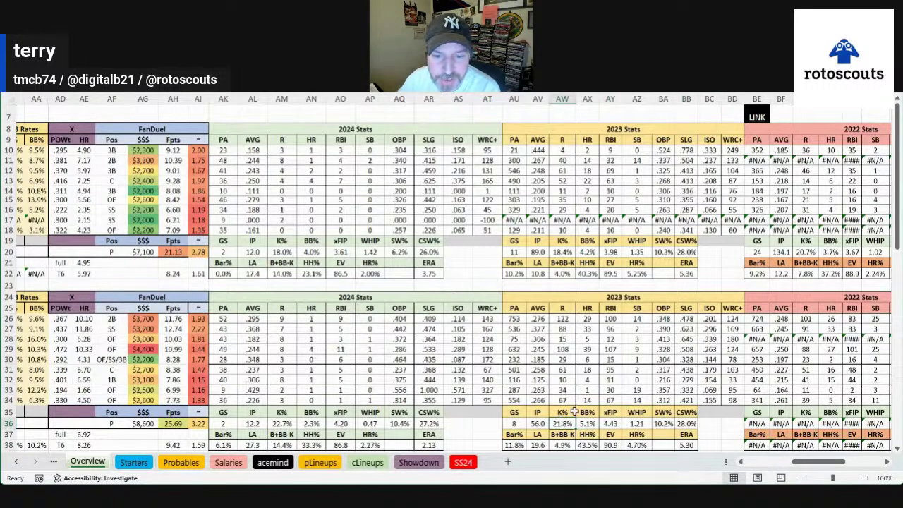
left_click(596, 422)
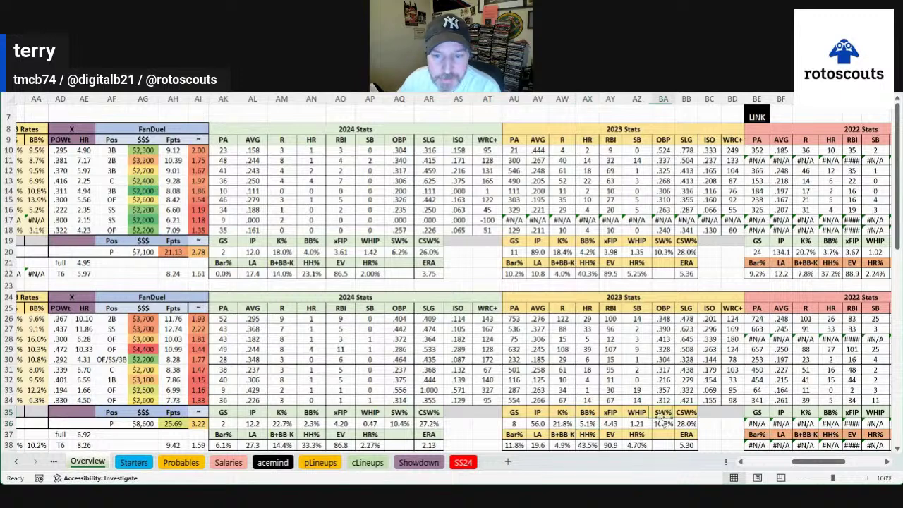
left_click(685, 424)
left_click(661, 423)
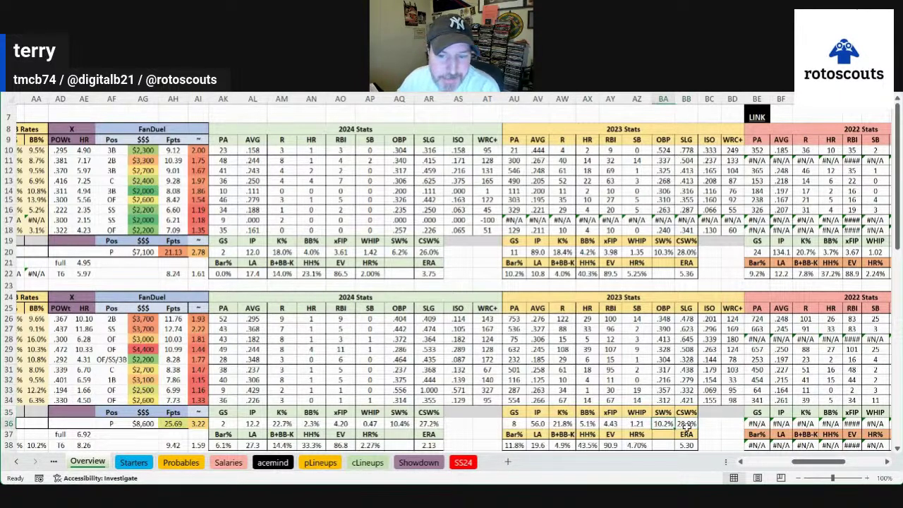
Step: Go through Cody Bradford's 2023 barrel rate, hard-hit rate, exit velocity, home-run rate and launch angle
left_click(513, 445)
left_click(587, 444)
left_click(610, 445)
left_click(623, 444)
left_click(587, 444)
left_click(514, 444)
left_click(537, 444)
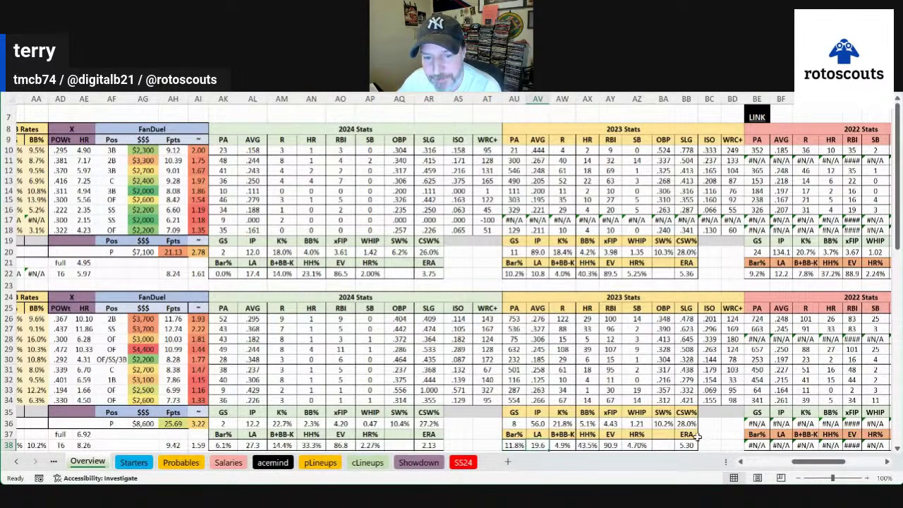
Step: Recheck Cody Bradford's 2023 launch angle and home-run rate, then return to the two lineups
left_click(522, 445)
key("Right")
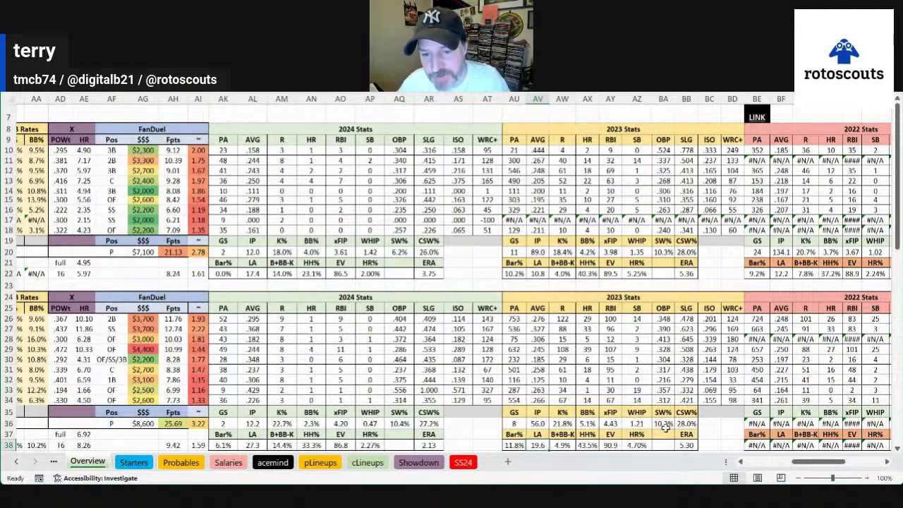
left_click(626, 445)
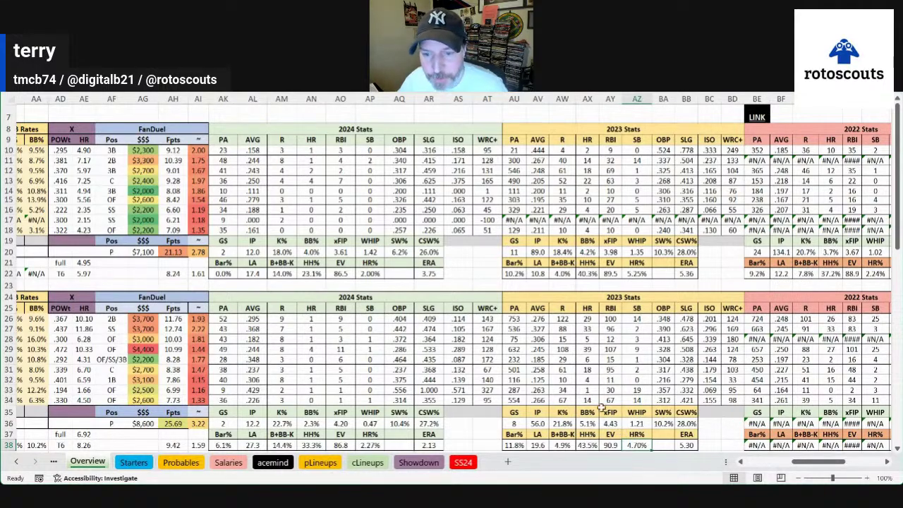
mouse_move(800, 461)
left_mouse_down()
mouse_move(788, 464)
mouse_move(804, 461)
left_mouse_up()
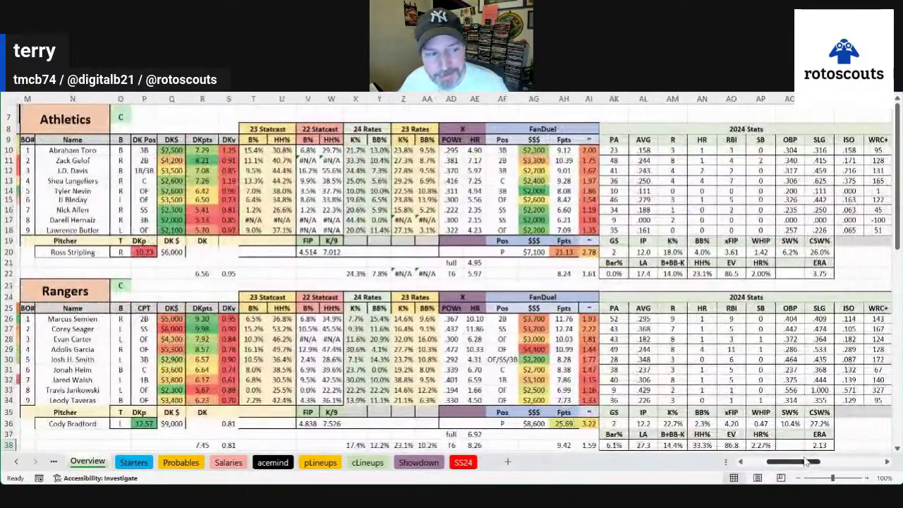
left_click(887, 461)
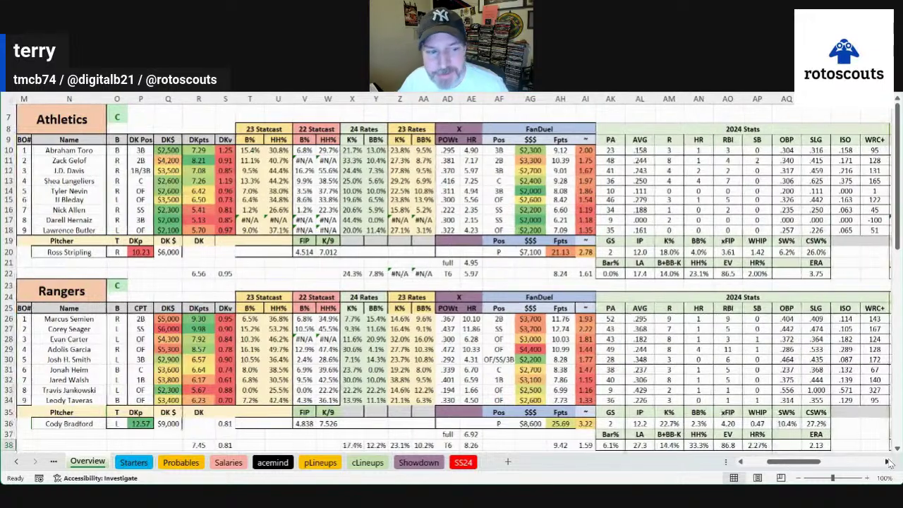
Step: Review Athletics hitter Shea Langeliers' row from his DraftKings salary through his 2024 stats, including his 2023 hard-hit rate
left_click(90, 292)
left_click(82, 129)
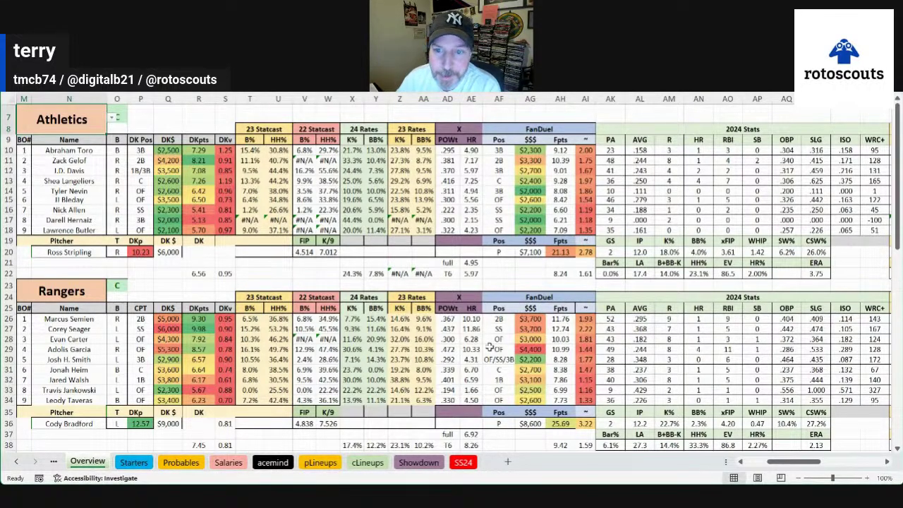
left_click_drag(74, 181, 222, 181)
left_click_drag(300, 174, 753, 182)
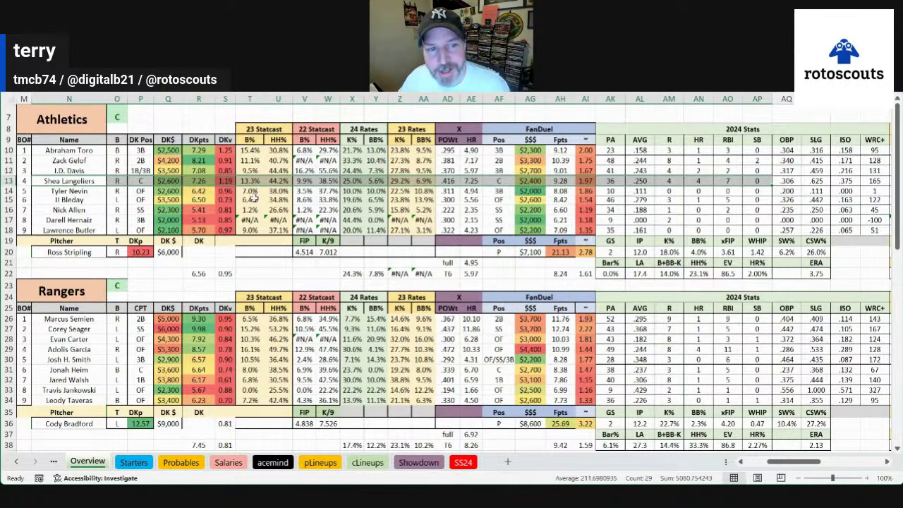
left_click(279, 181)
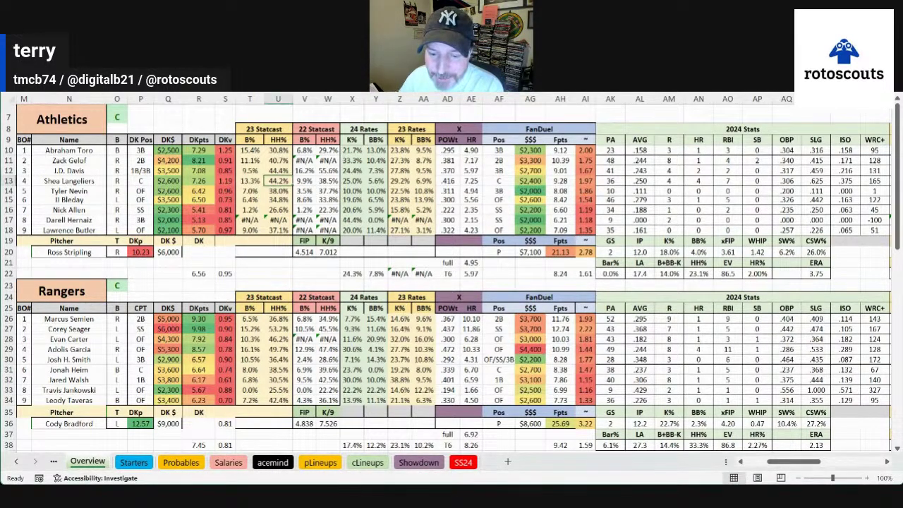
Step: Examine J.D. Davis's 2022 and 2023 Statcast rates, season stats, home-run projection and 2024 home runs
left_click(171, 283)
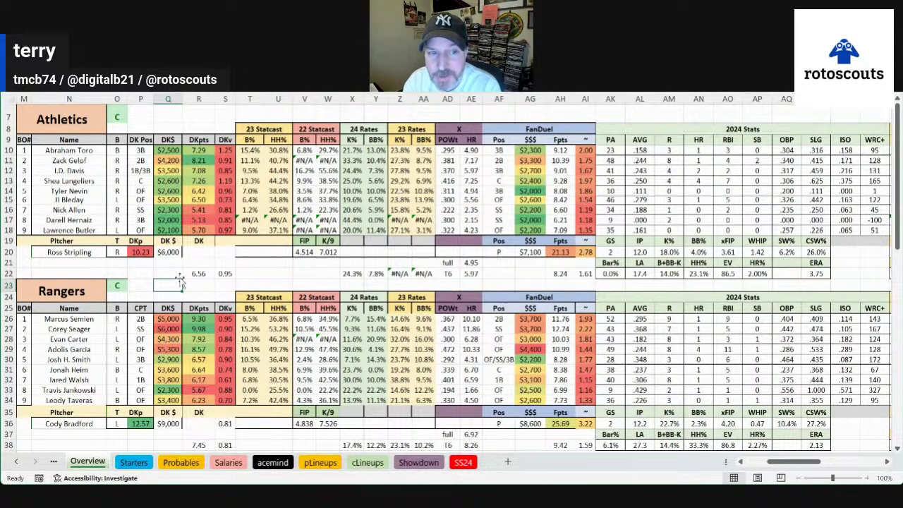
left_click_drag(250, 170, 340, 172)
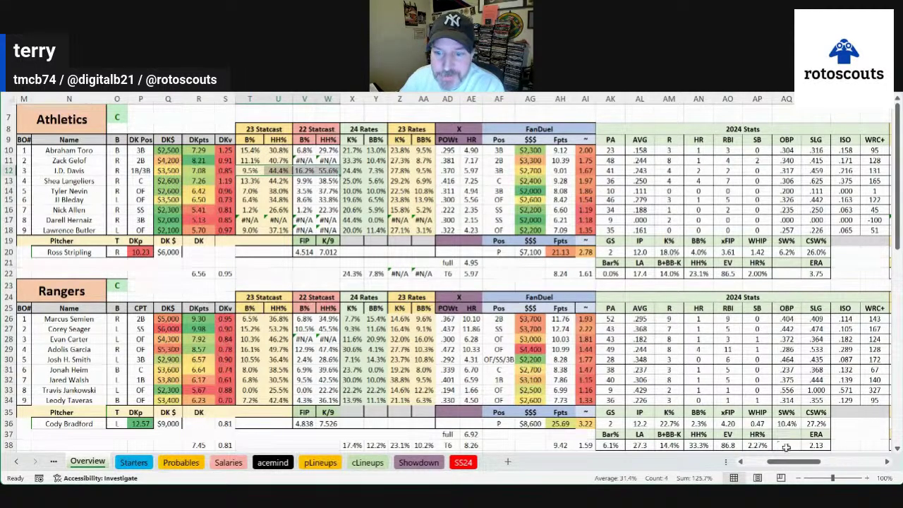
left_click_drag(808, 462, 836, 462)
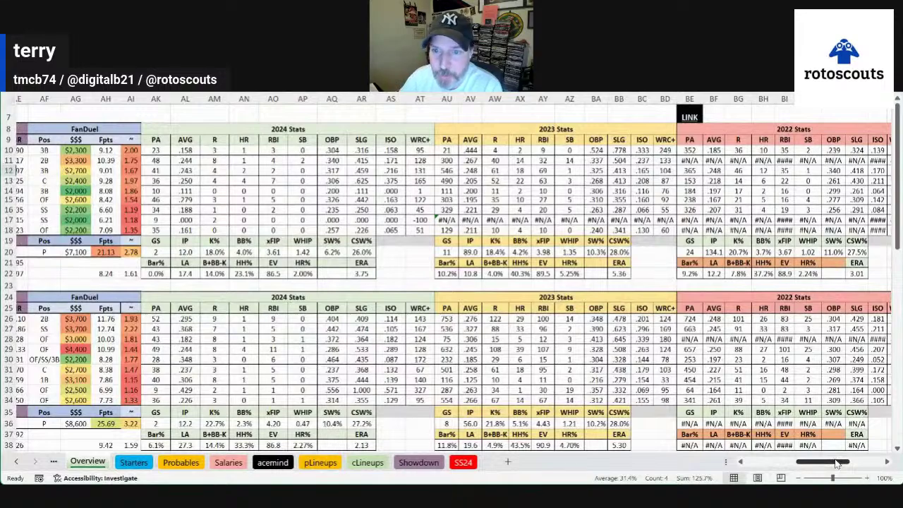
left_click_drag(836, 462, 809, 466)
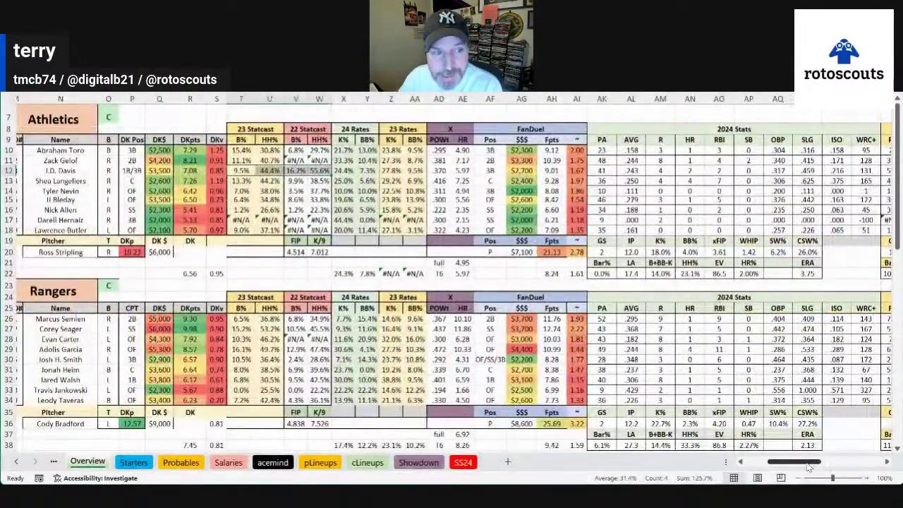
left_click(741, 462)
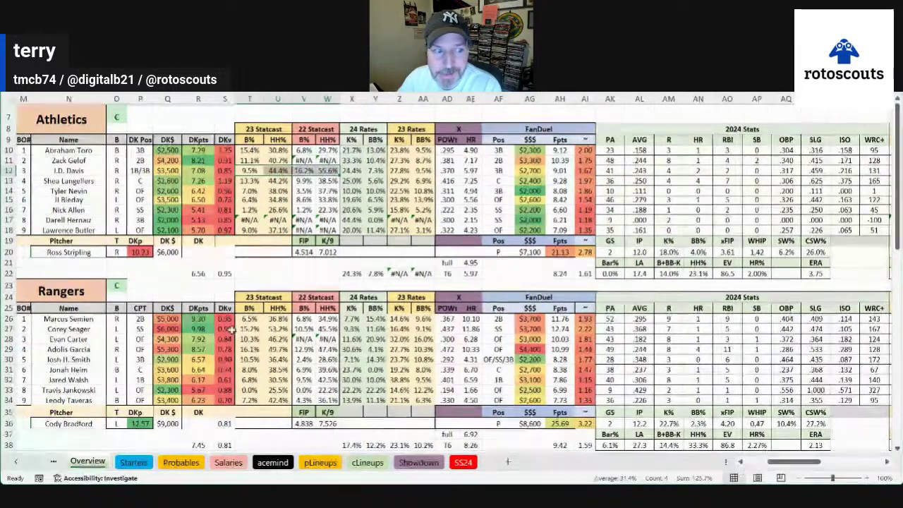
left_click(82, 175)
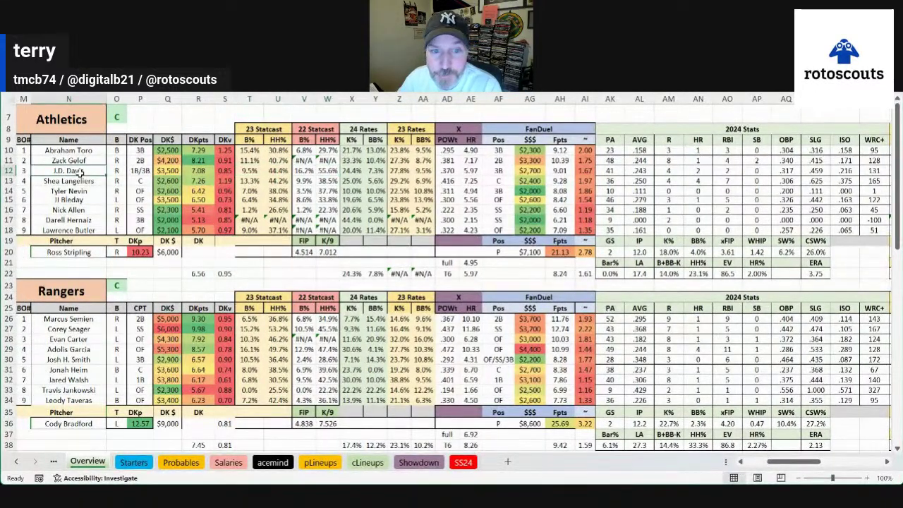
left_click(470, 170)
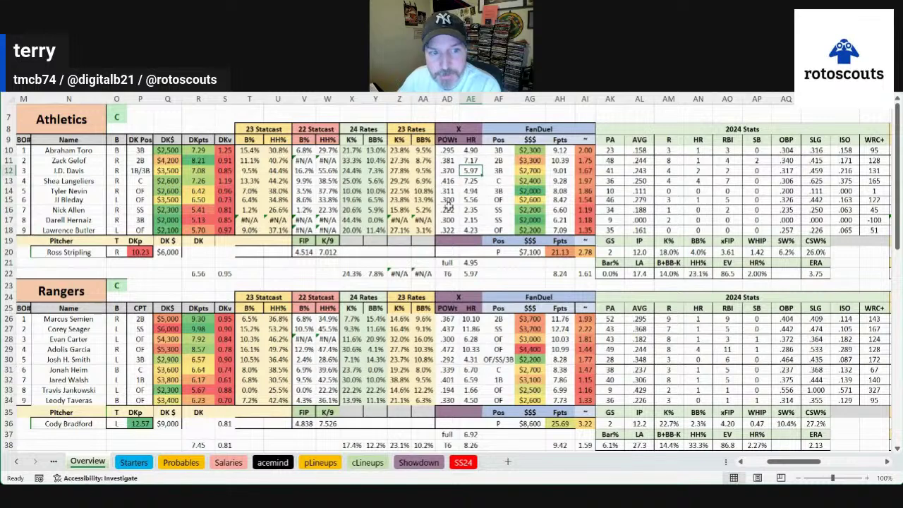
left_click(710, 173)
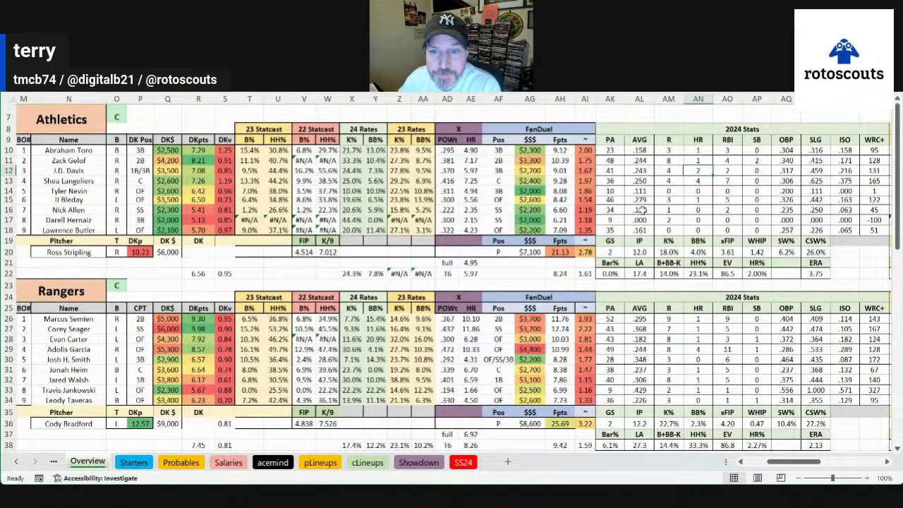
Step: Look over Tyler Nevin's 2024 and 2023 batting stats
left_click_drag(647, 187, 595, 191)
left_click(595, 191)
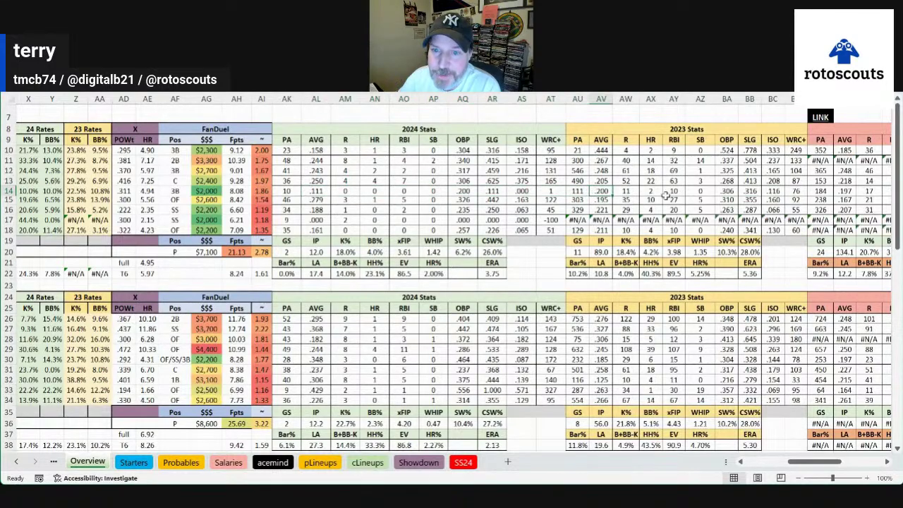
left_click(779, 462)
left_click_drag(784, 463, 807, 464)
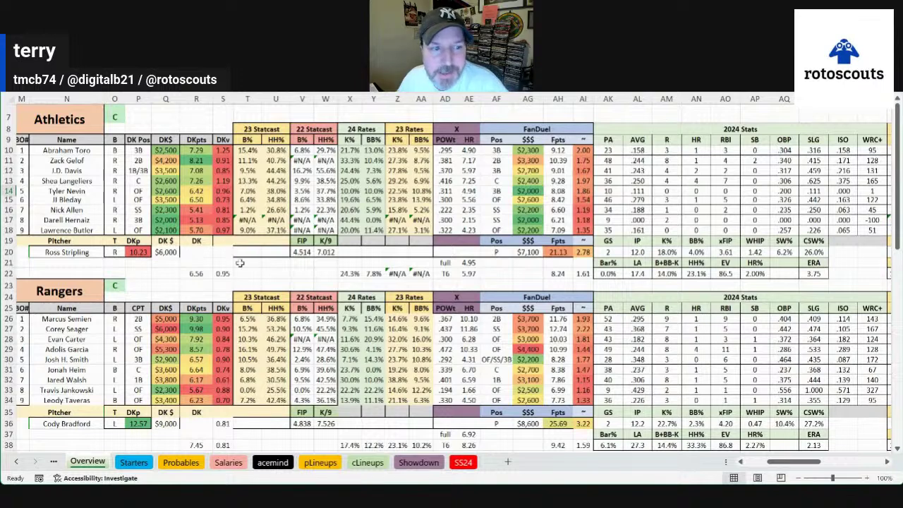
Step: Go over the Athletics' top four hitters, Abraham Toro to Shea Langeliers, and Nick Allen in the batting order
left_click(69, 181)
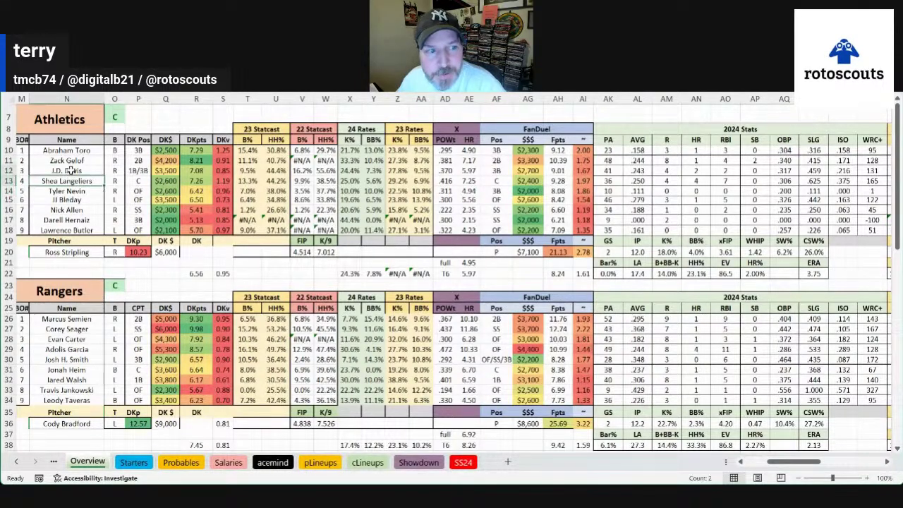
left_click(95, 212)
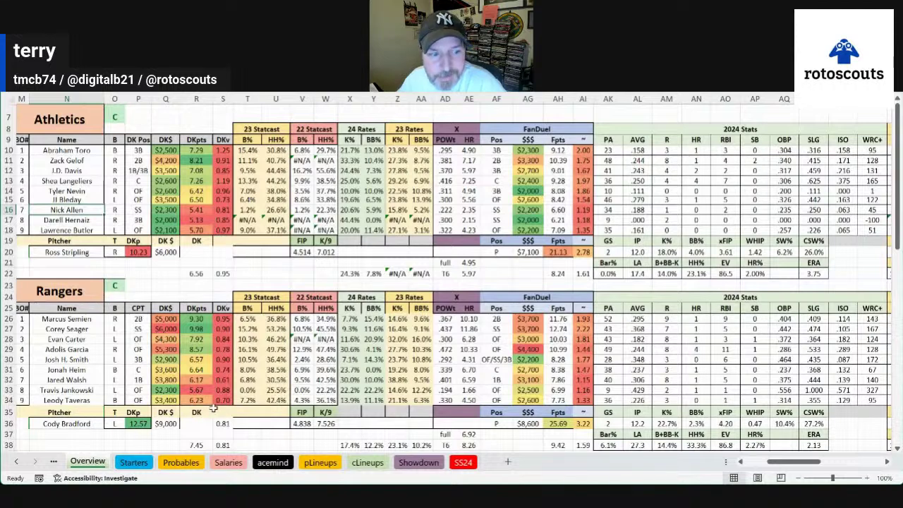
left_click_drag(77, 182, 76, 150)
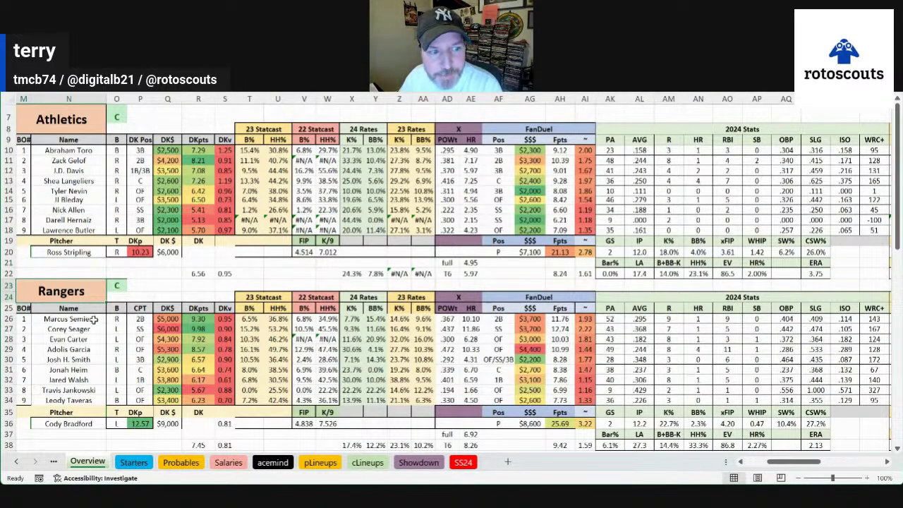
Step: Review the Rangers hitters' opposing pitcher, Ross Stripling, by his 2024 ERA, xFIP and strikeout rate and his 2023 batted-ball stats
left_click(69, 328)
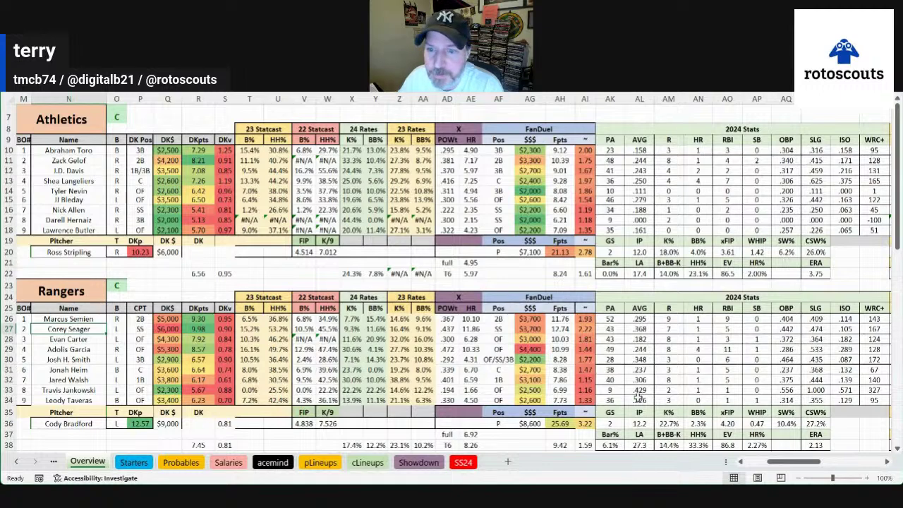
left_click(818, 273)
left_click(731, 252)
left_click(669, 244)
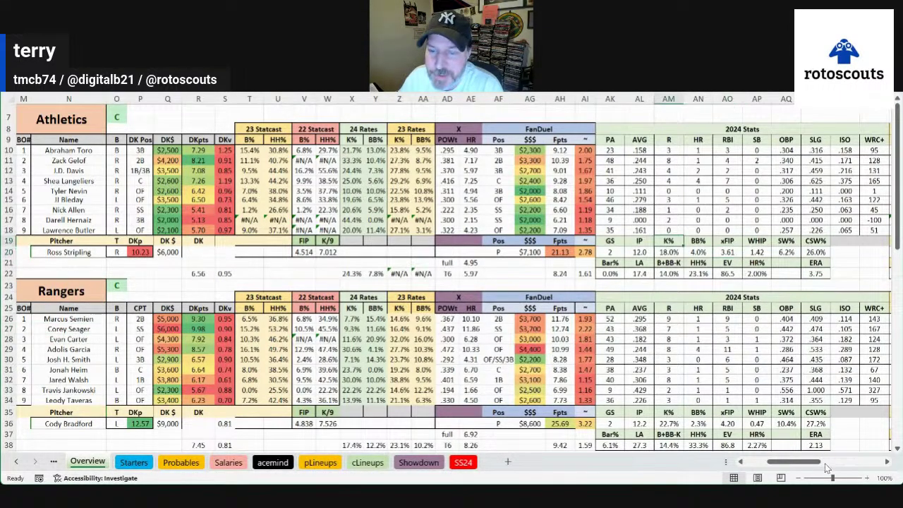
left_click_drag(806, 460, 825, 463)
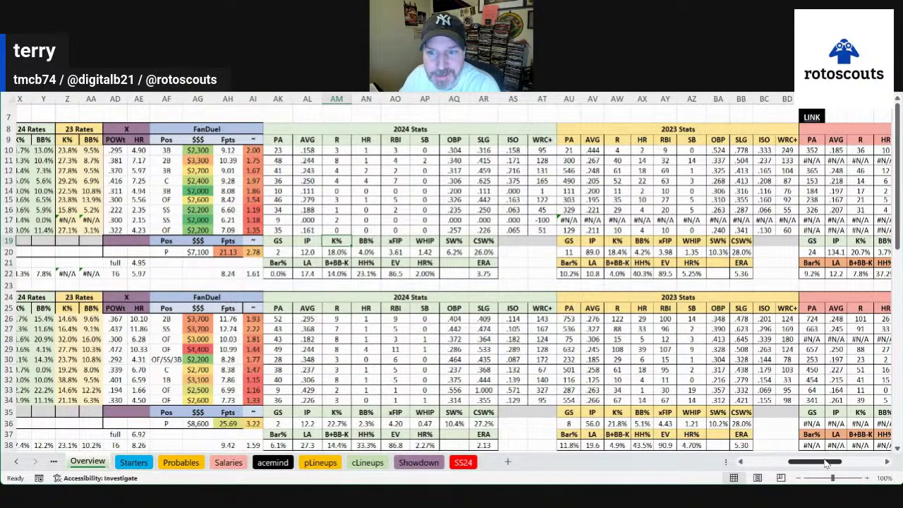
left_click_drag(572, 265, 687, 275)
left_click(675, 370)
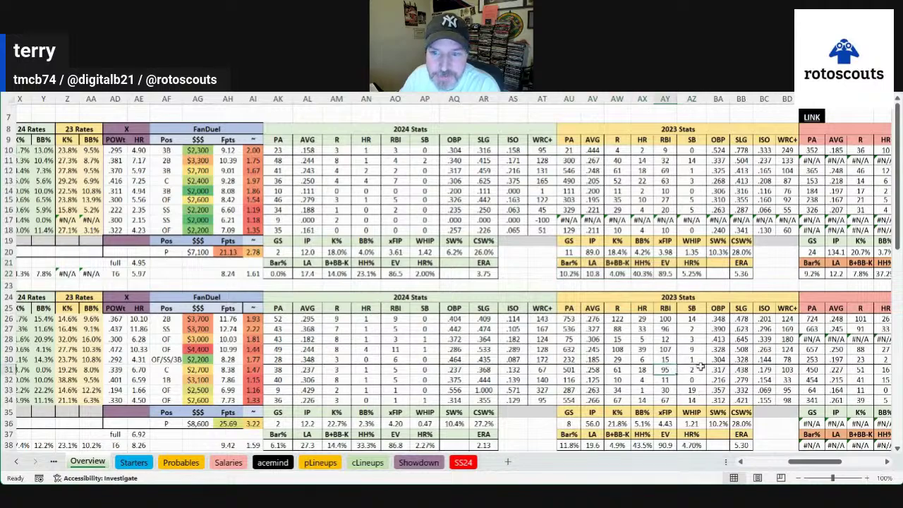
left_click_drag(820, 459, 799, 461)
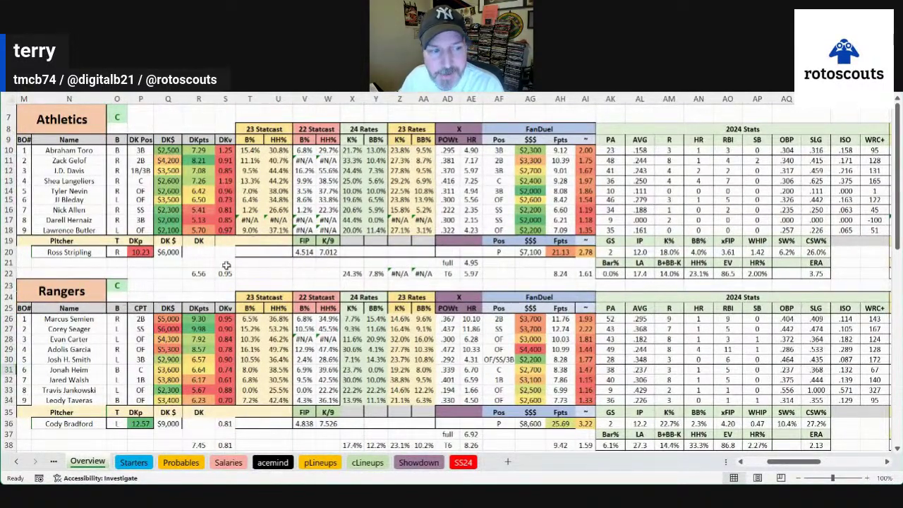
Step: Examine Evan Carter's 2024 and 2023 batting stats
left_click(100, 338)
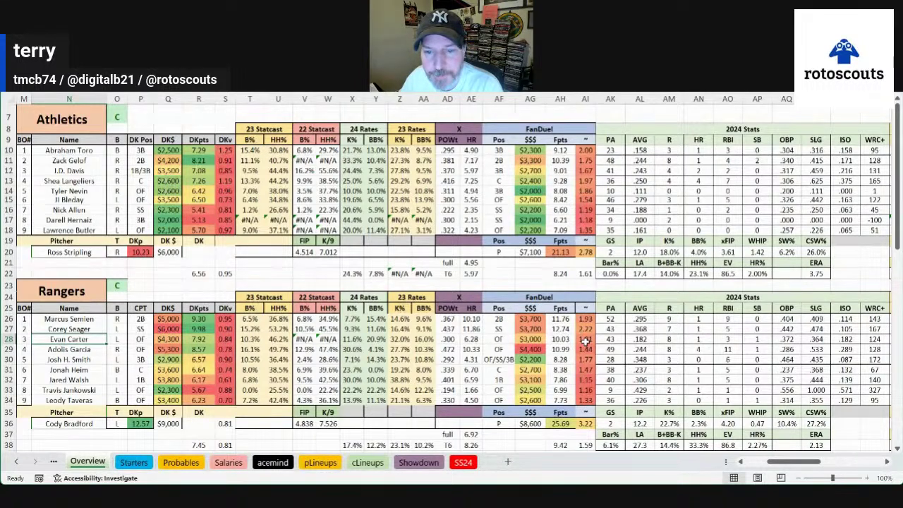
left_click_drag(637, 339, 871, 338)
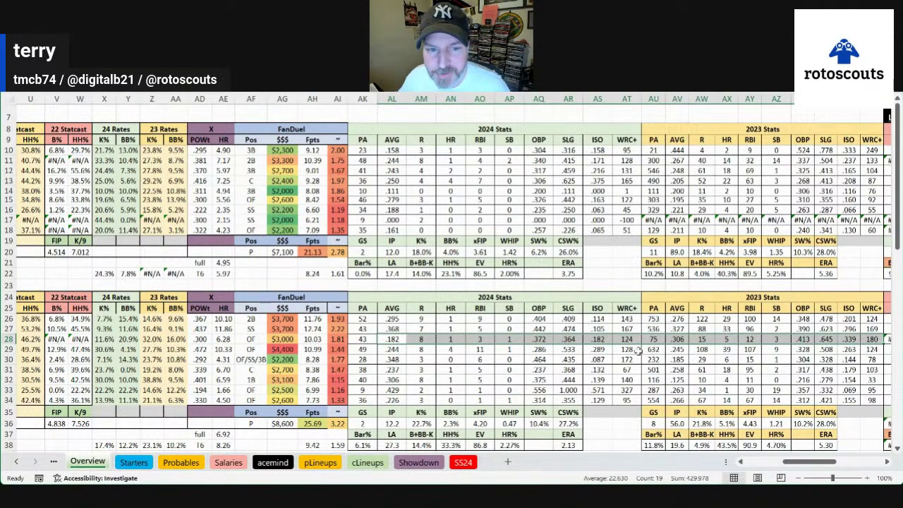
left_click_drag(362, 338, 71, 339)
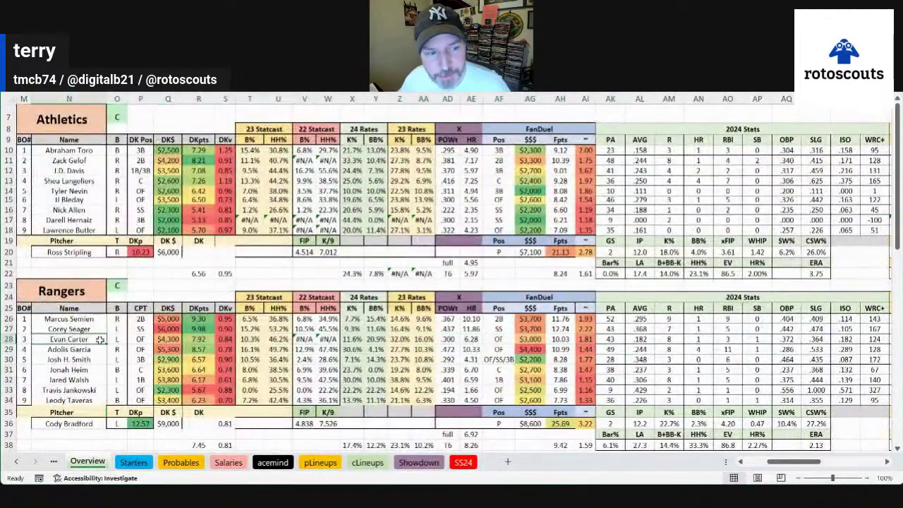
Step: Compare the DraftKings and FanDuel salaries of the Rangers' top four hitters, Marcus Semien through Adolis Garcia
left_click(87, 319)
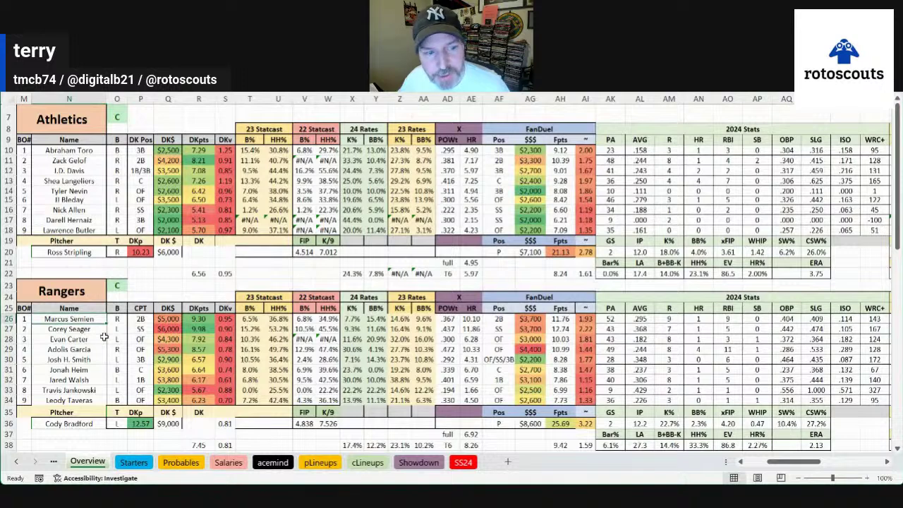
left_click_drag(172, 350, 173, 321)
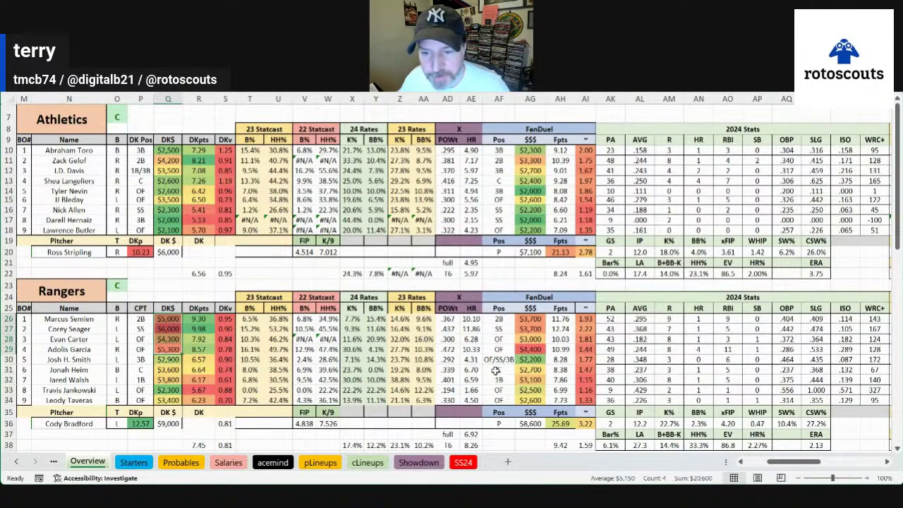
left_click_drag(531, 349, 531, 319)
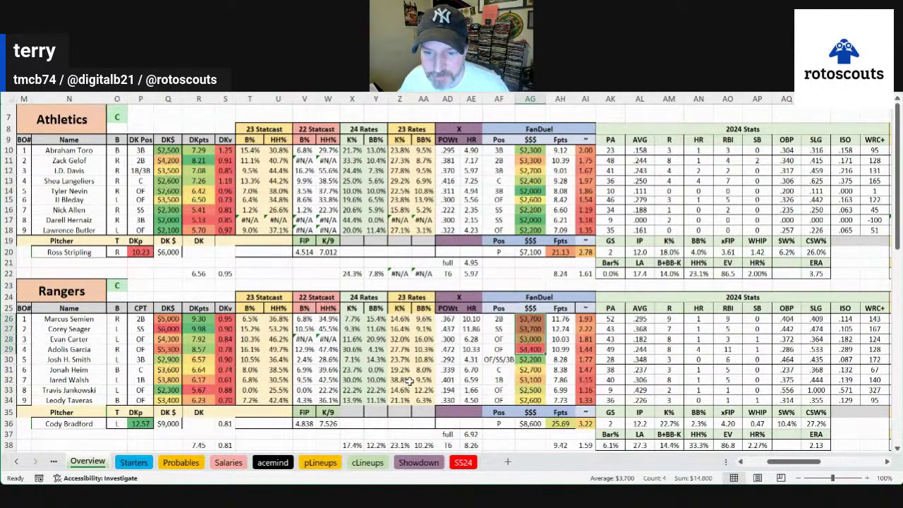
Step: Check the DraftKings salaries of Josh H. Smith, Jonah Heim, Jared Walsh and Leody Taveras
left_click(170, 360)
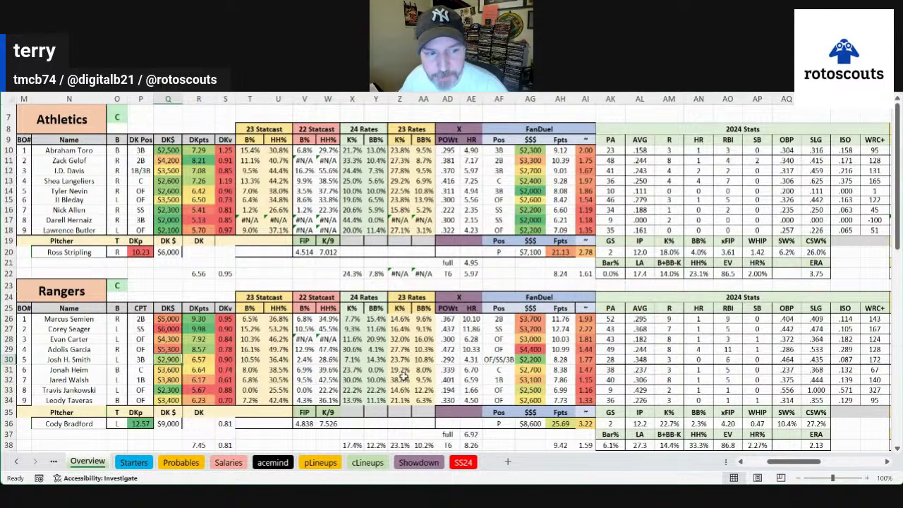
left_click(176, 369)
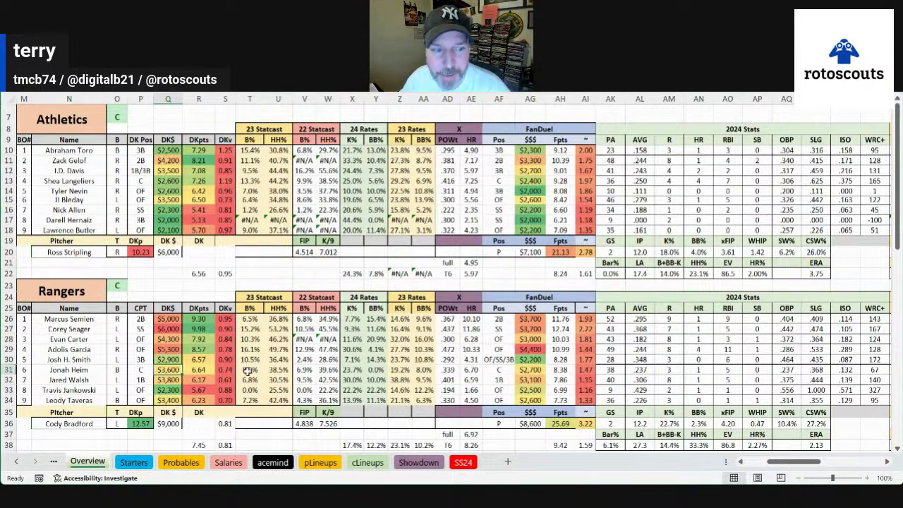
left_click(168, 381)
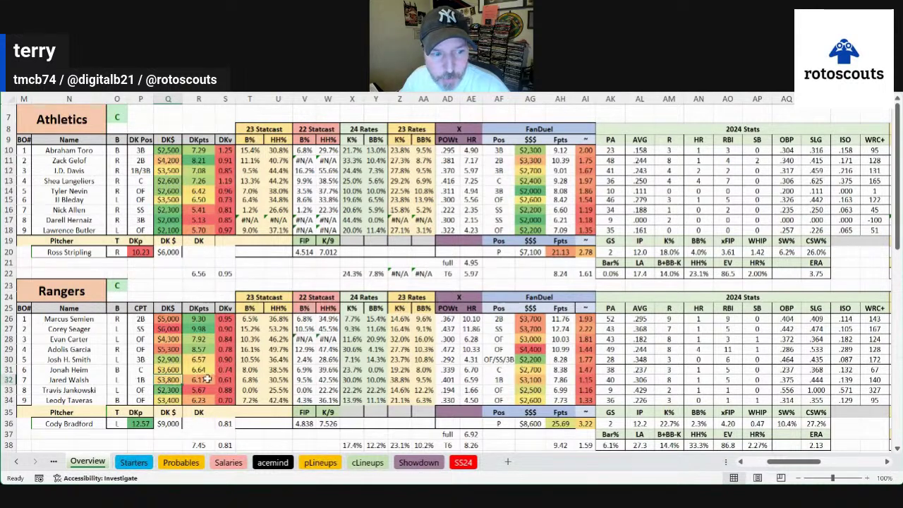
left_click(177, 399)
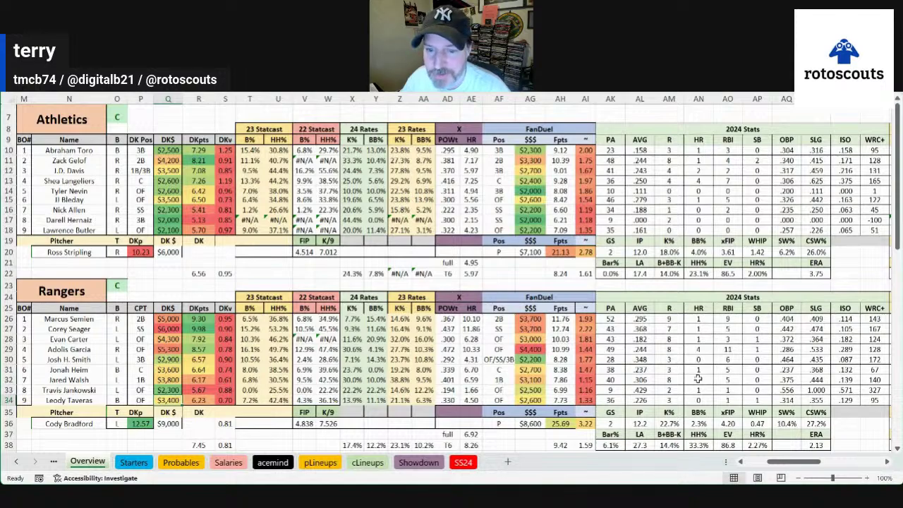
Step: Examine Josh H. Smith's 2023 and 2022 batting stats, including his home runs in both seasons
left_click_drag(637, 359, 432, 362)
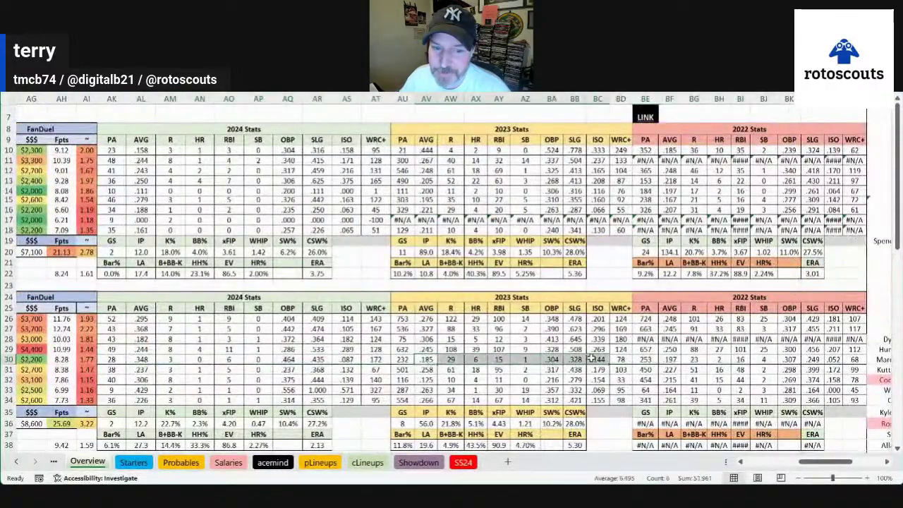
left_click_drag(663, 359, 436, 365)
left_click(405, 361)
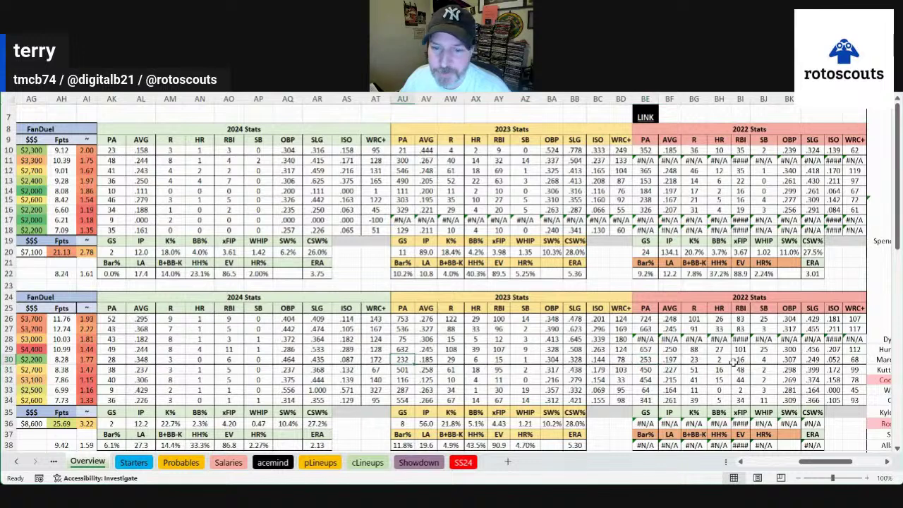
key("Right")
key("Right")
key("Right")
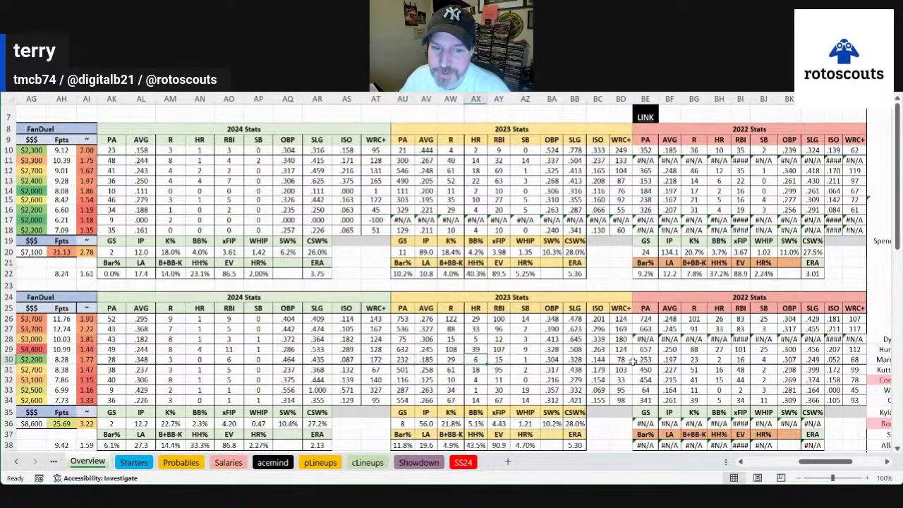
left_click(710, 361)
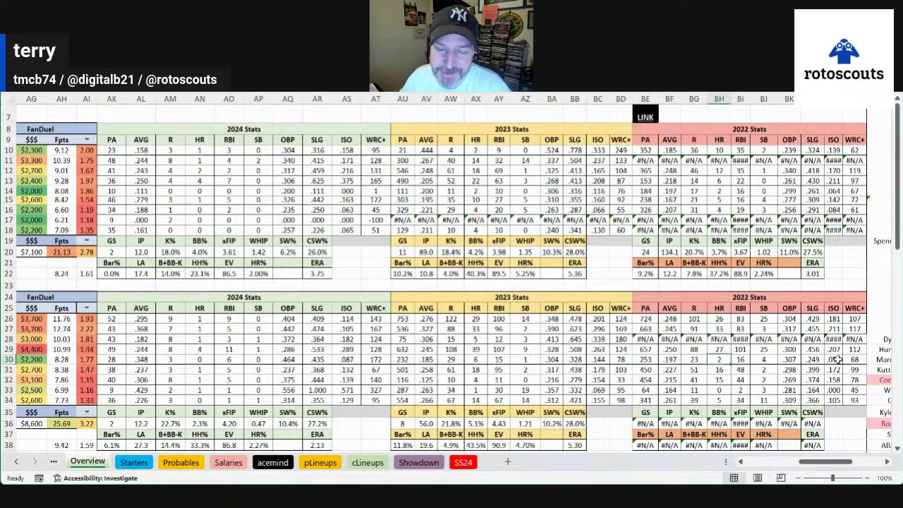
Step: Check Josh H. Smith's FanDuel position eligibility alongside teammate Jared Walsh in the Rangers lineup
left_click(792, 467)
left_click_drag(792, 467, 813, 463)
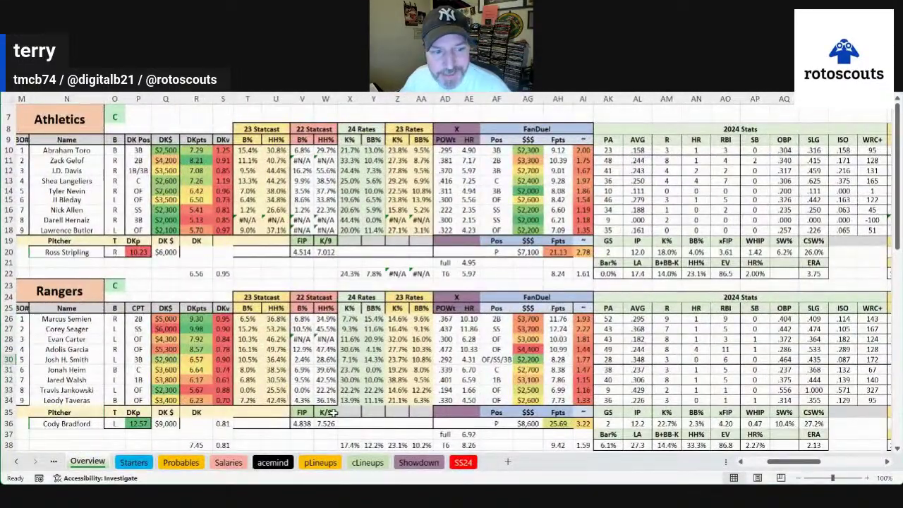
left_click(86, 360)
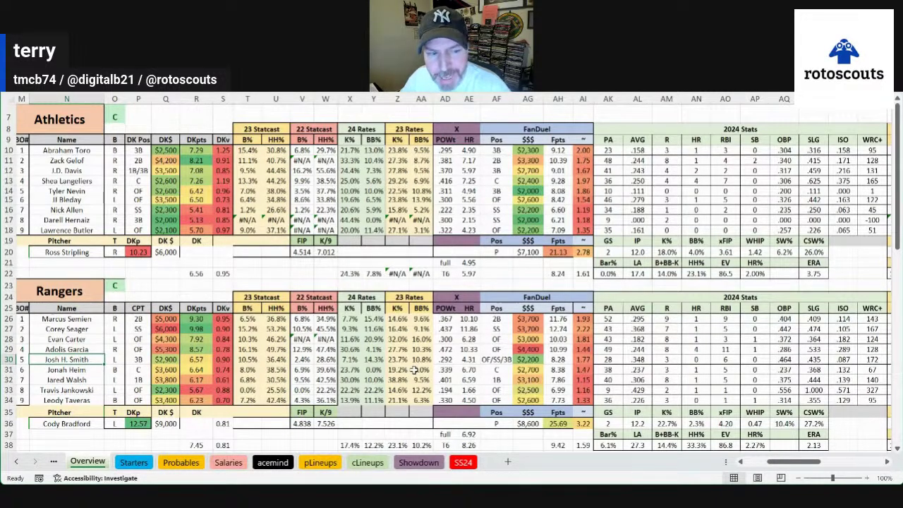
left_click(97, 382)
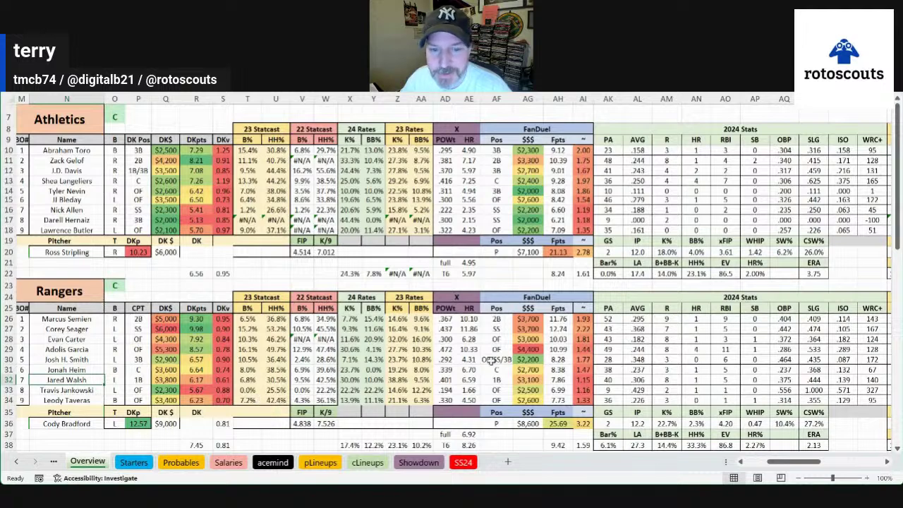
left_click(508, 360)
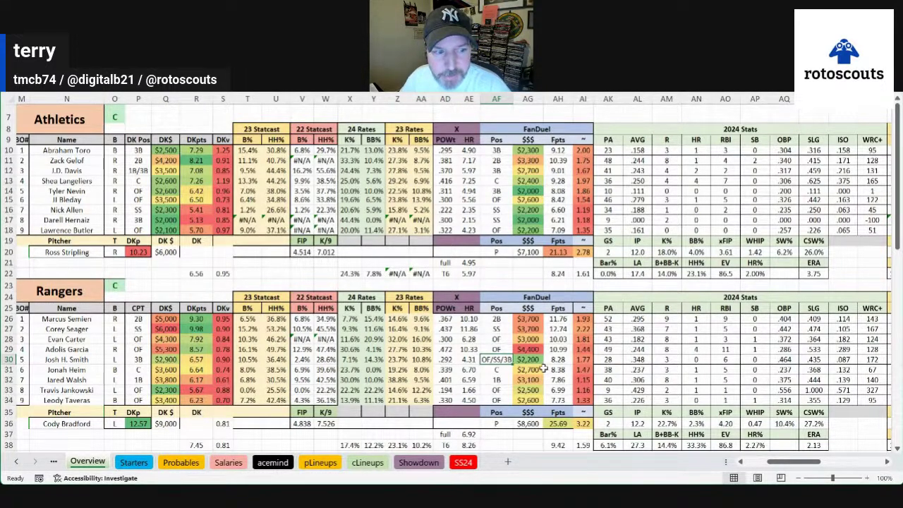
Step: Look over the Rangers' lower-order hitters and examine Travis Jankowski's 2024 and 2023 batting stats
left_click(74, 379)
left_click(93, 371)
left_click(80, 390)
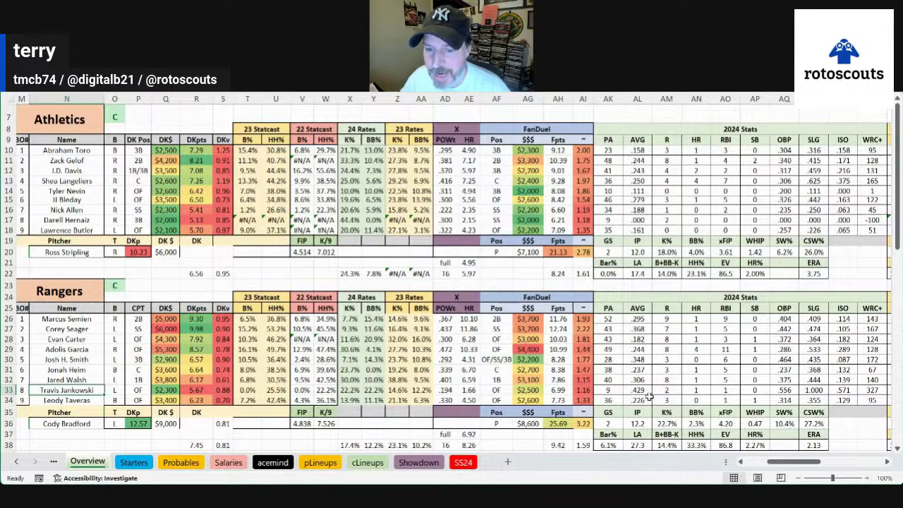
left_click_drag(806, 466, 832, 466)
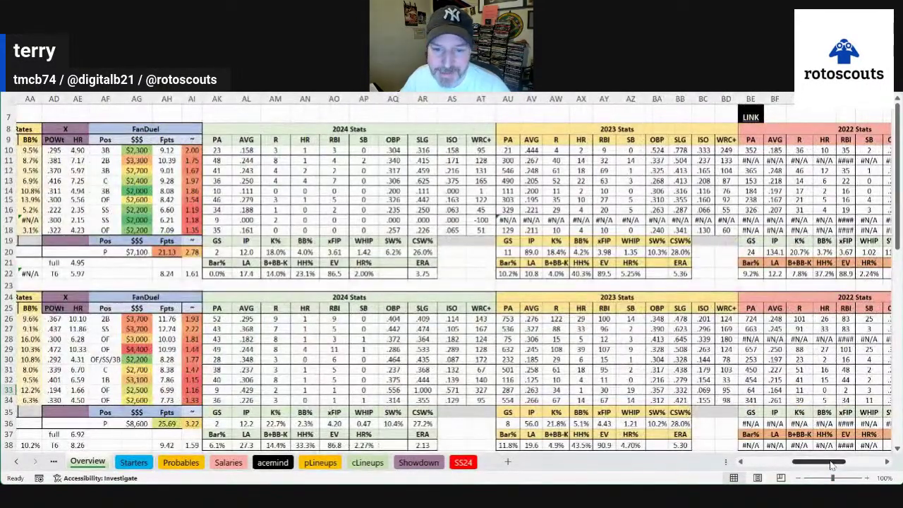
left_click_drag(831, 465, 834, 465)
left_click(650, 390)
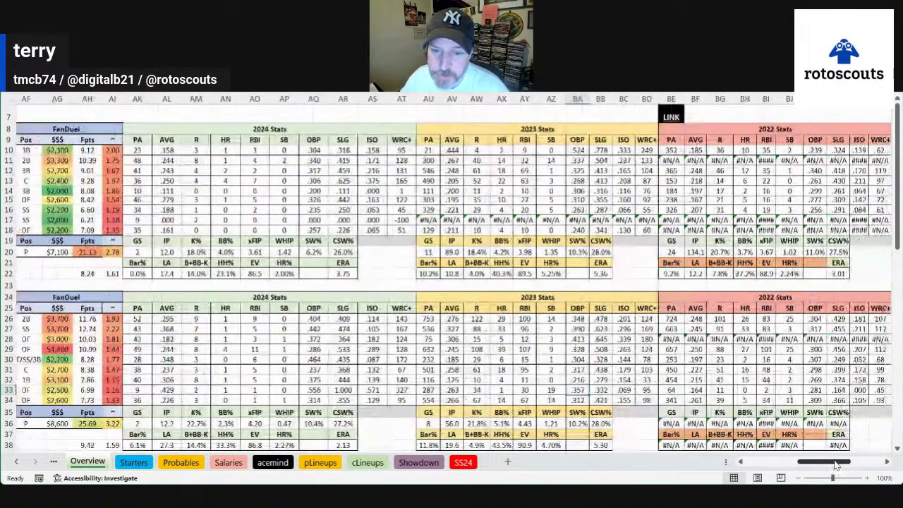
Step: Check Travis Jankowski's FanDuel and DraftKings salaries and total his DraftKings salary with those of Marcus Semien through Adolis Garcia
left_click_drag(831, 463, 804, 466)
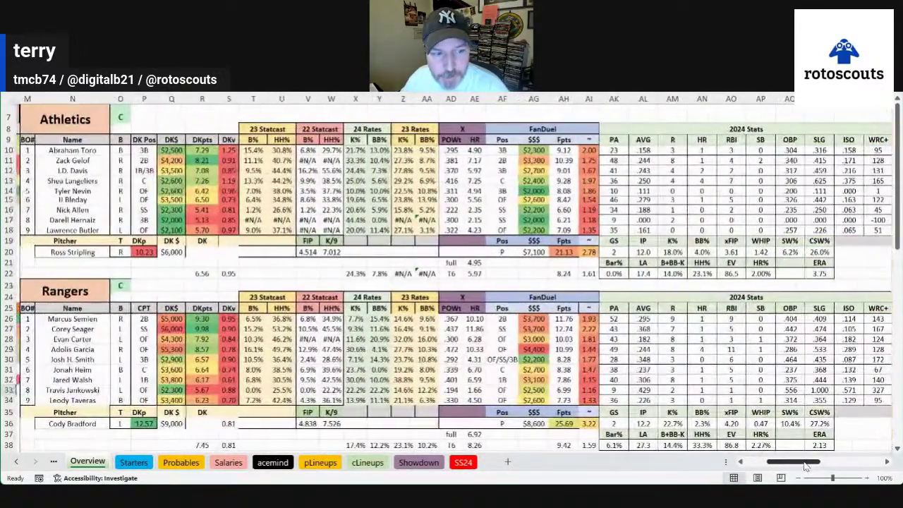
left_click(99, 390)
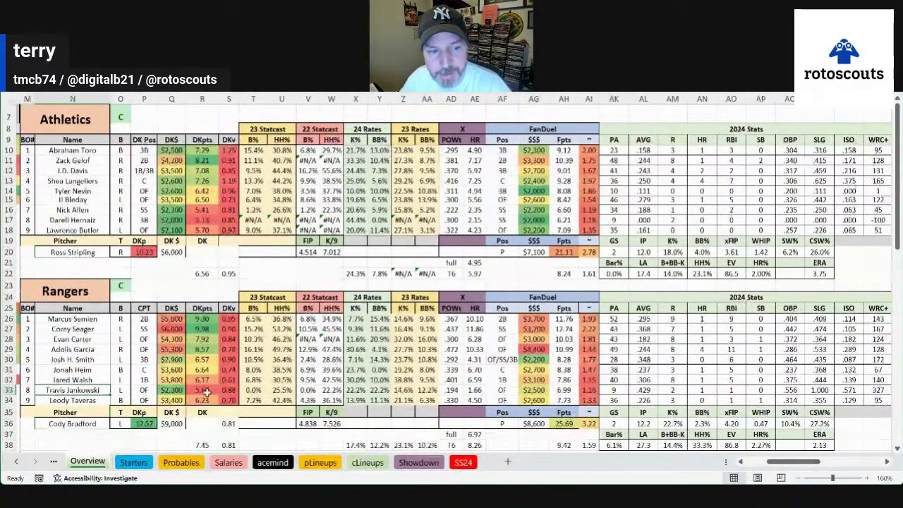
left_click(534, 390)
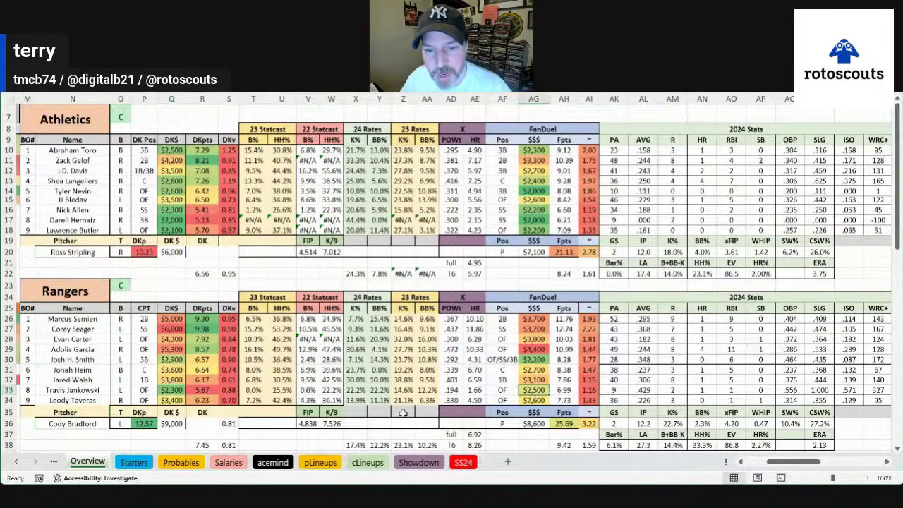
left_click(174, 389)
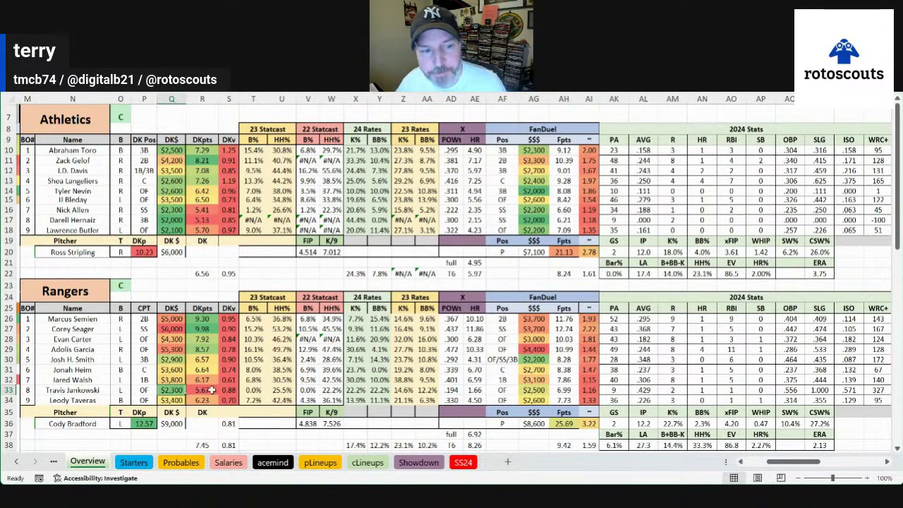
left_click_drag(173, 319, 174, 347)
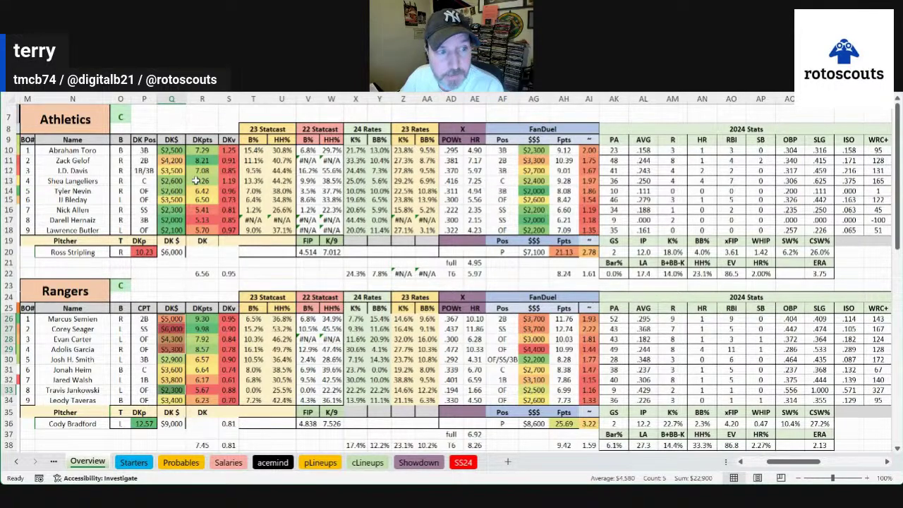
Step: Examine J.D. Davis's 2023 and 2022 Statcast barrel and hard-hit rates and his season batting stats
left_click(311, 173)
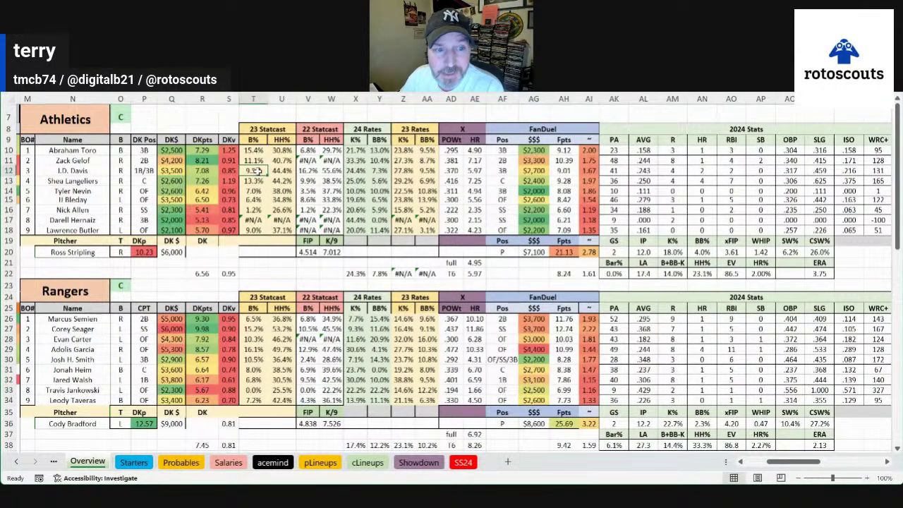
left_click(281, 171)
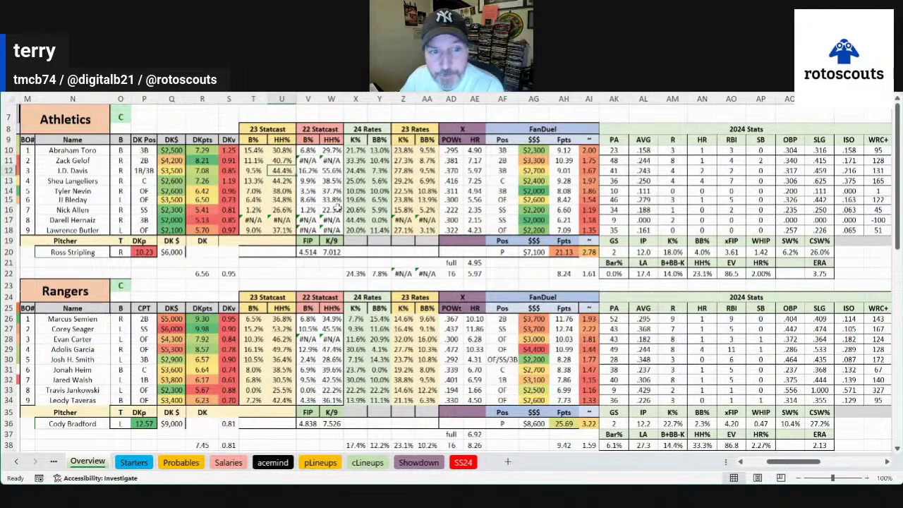
left_click(888, 462)
left_click(307, 173)
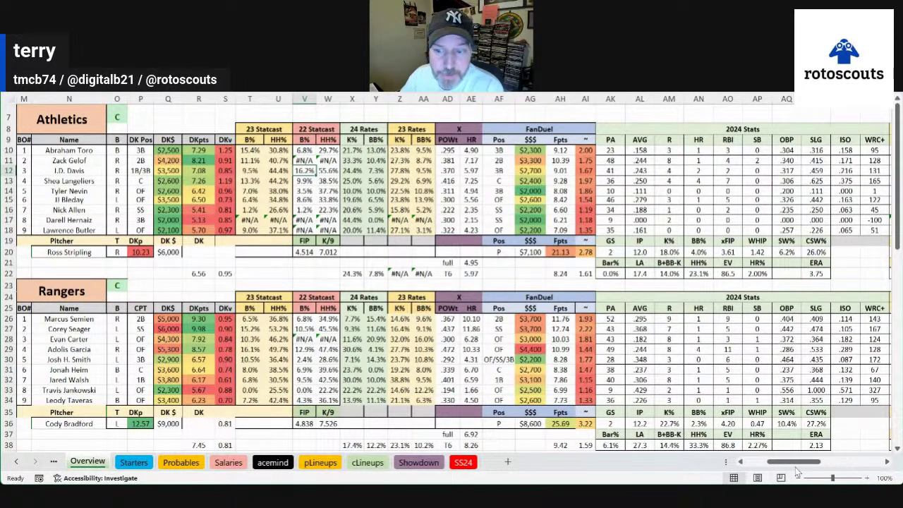
scroll(804, 464, "right", 3)
left_click_drag(813, 463, 831, 462)
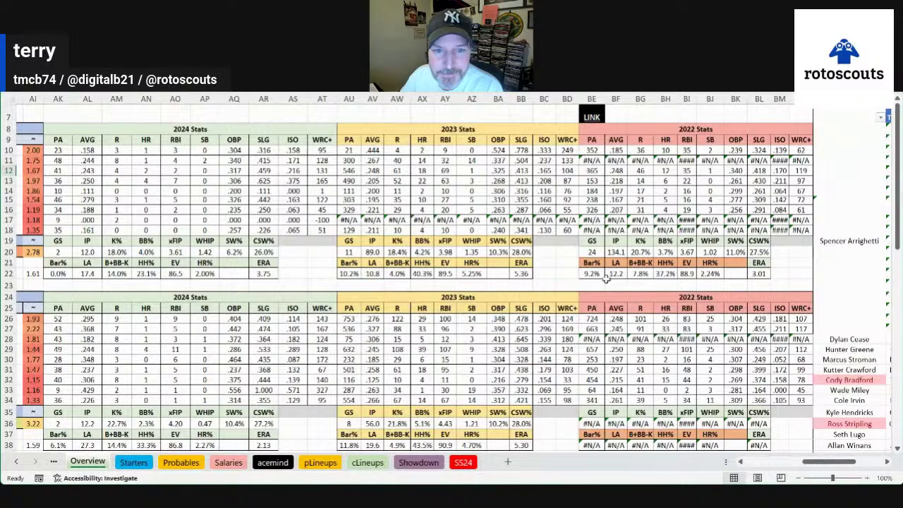
Step: Return to the Athletics–Rangers lineups and check Cody Bradford's FanDuel and DraftKings projected points
left_click(787, 465)
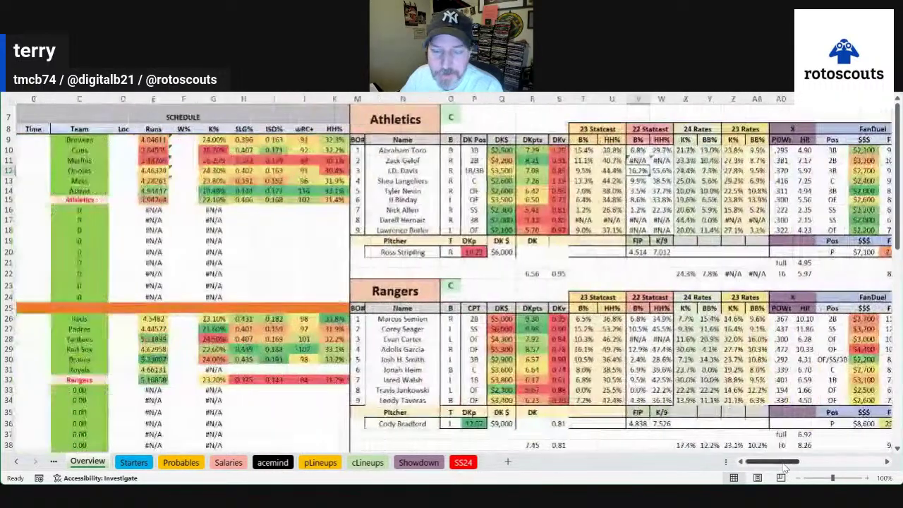
scroll(793, 465, "right", 5)
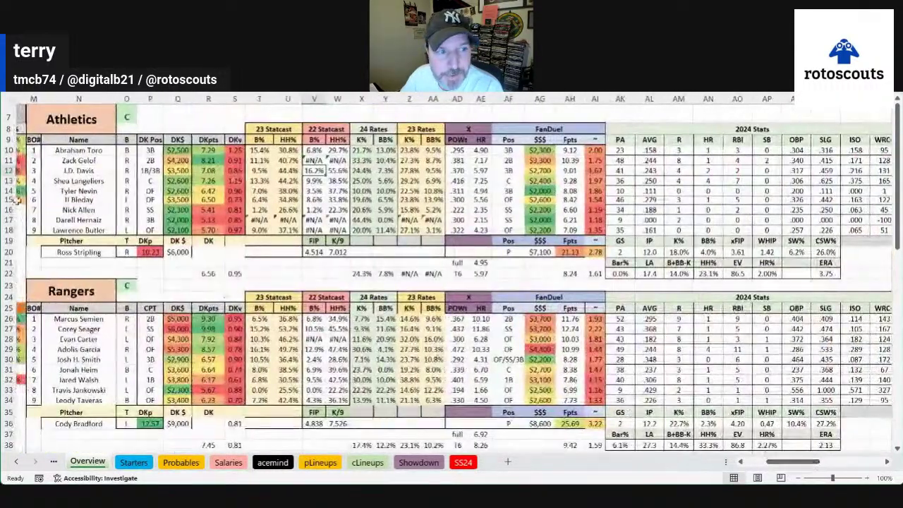
scroll(889, 462, "right", 1)
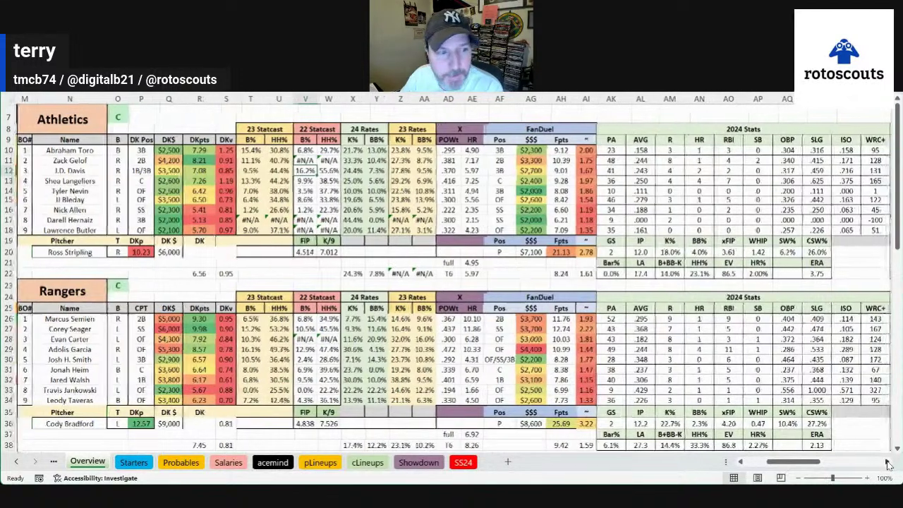
left_click(141, 317)
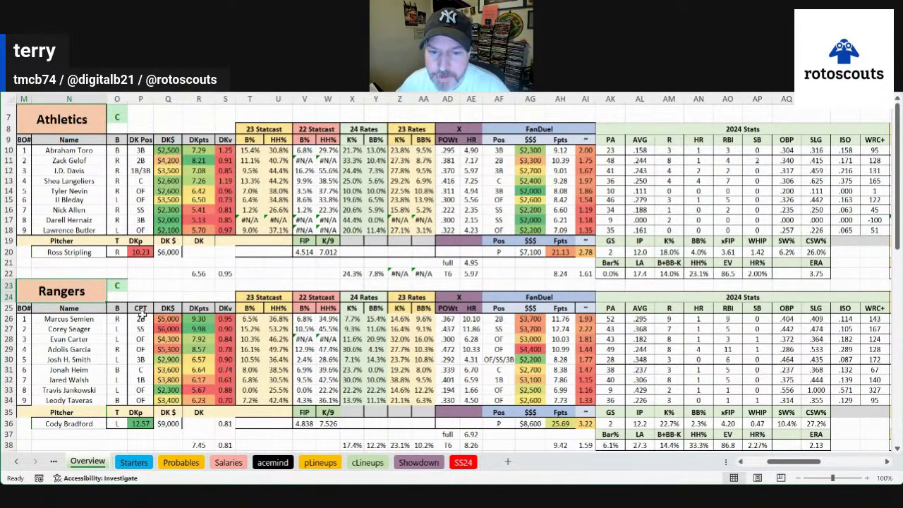
left_click(564, 422)
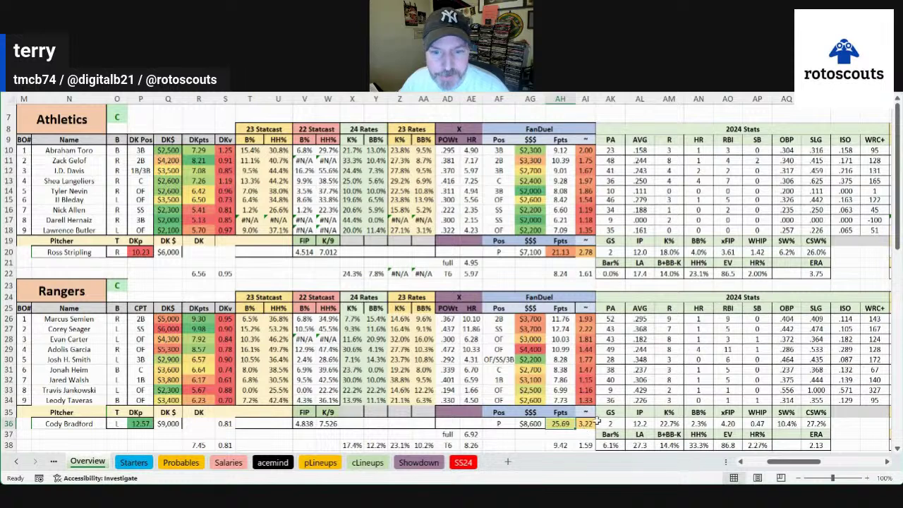
left_click(142, 424)
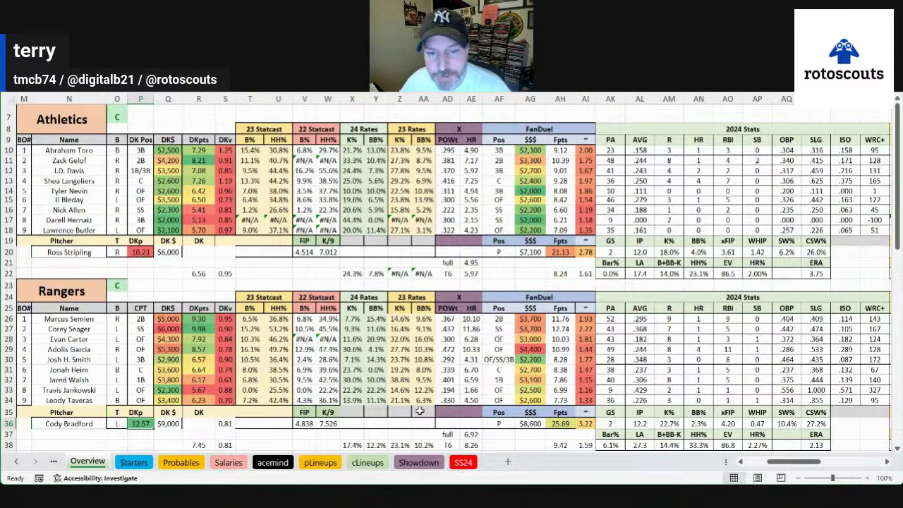
Step: Find Cody Bradford in the slate-wide pitcher list and compare his salaries and projections with the other starters
scroll(855, 466, "right", 10)
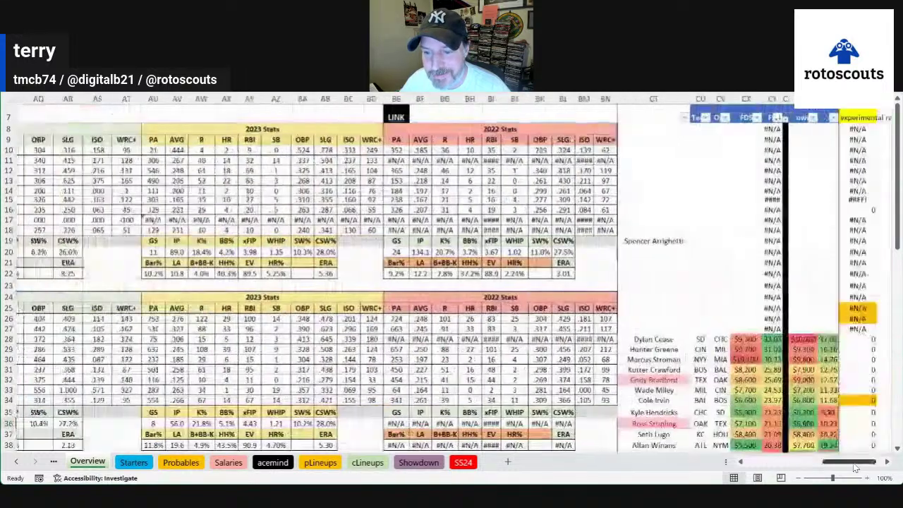
scroll(689, 383, "down", 4)
scroll(628, 360, "up", 2)
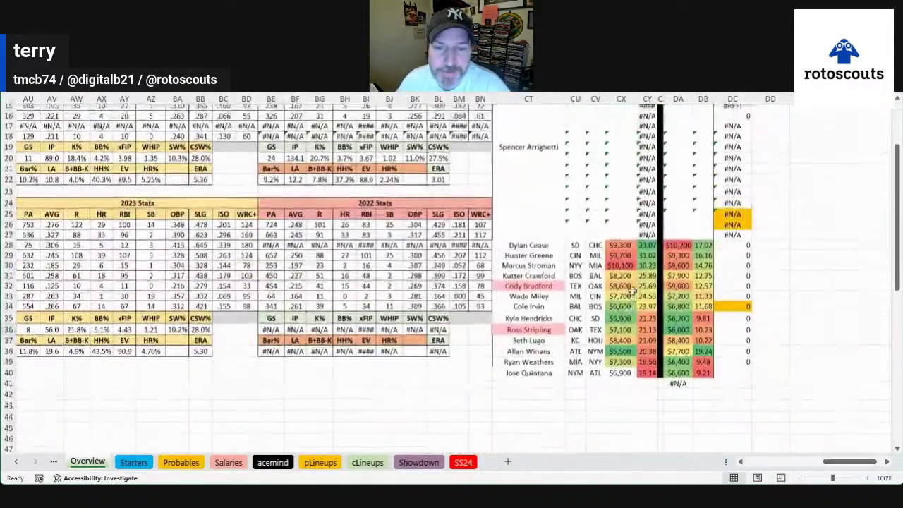
left_click_drag(557, 319, 796, 319)
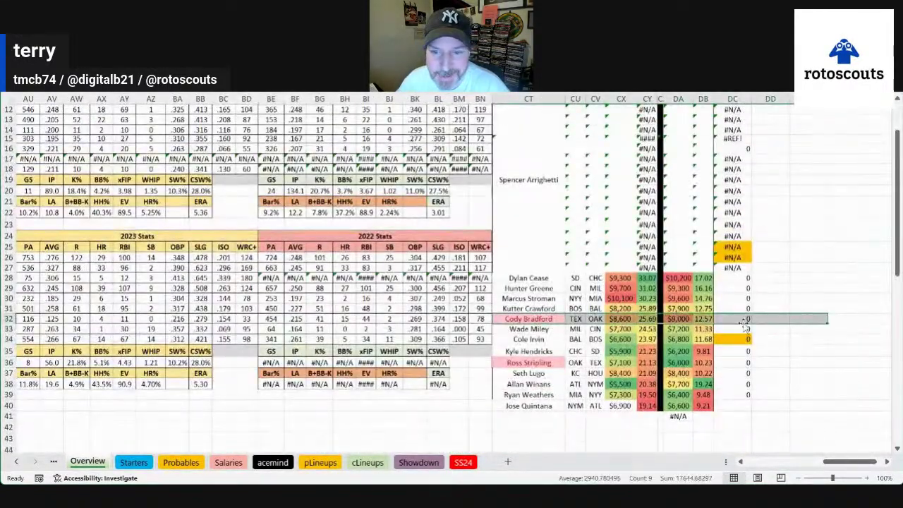
left_click(703, 319)
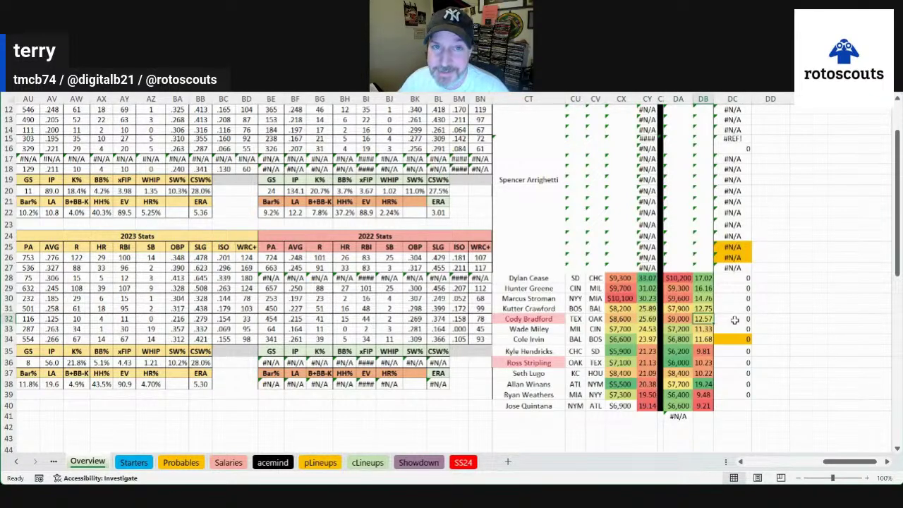
Step: Review the salaries and projections of the top three listed pitchers, Dylan Cease, Hunter Greene and Marcus Stroman
scroll(734, 321, "up", 1)
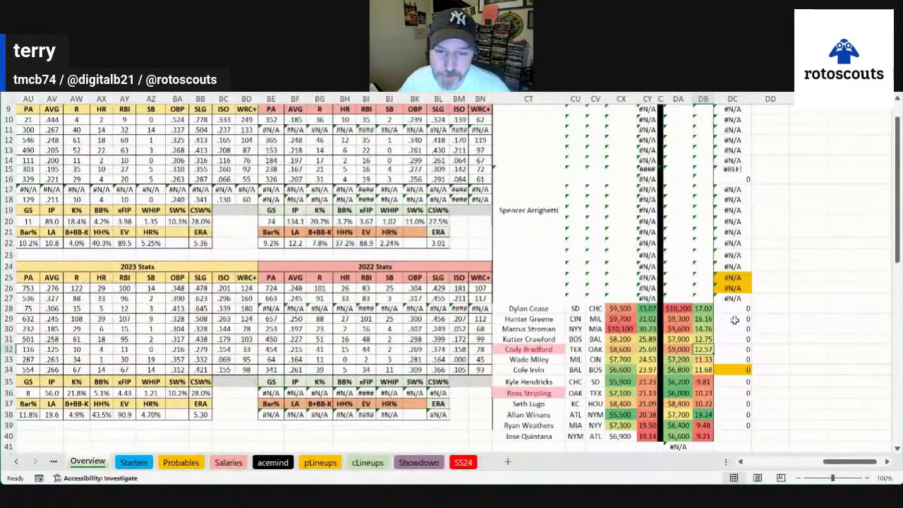
left_click(542, 308)
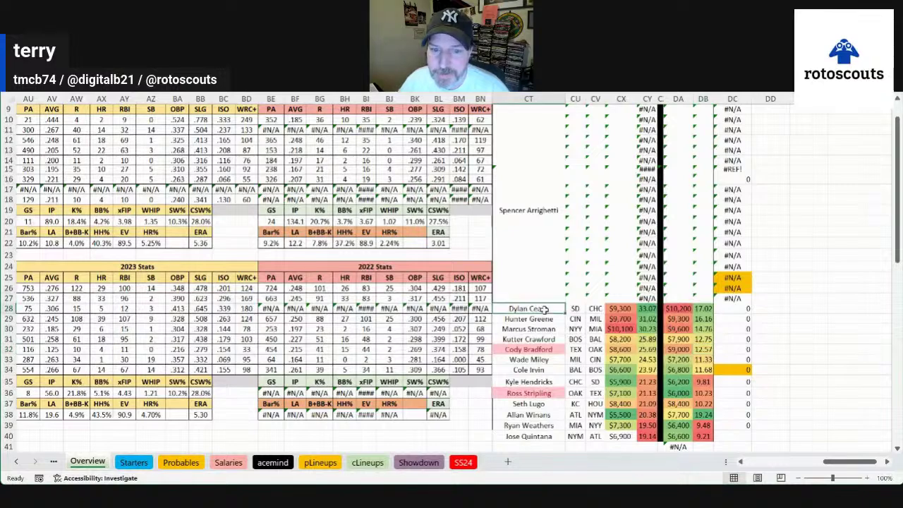
left_click(887, 461)
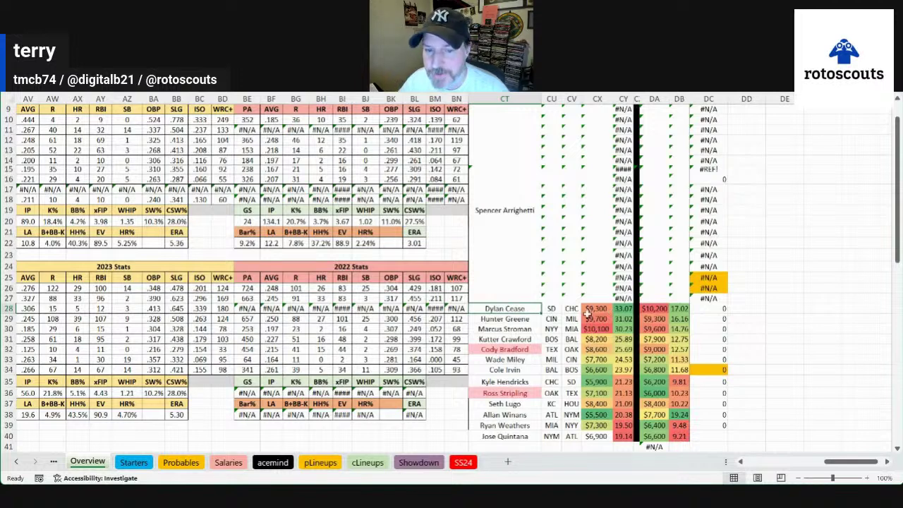
key("Down")
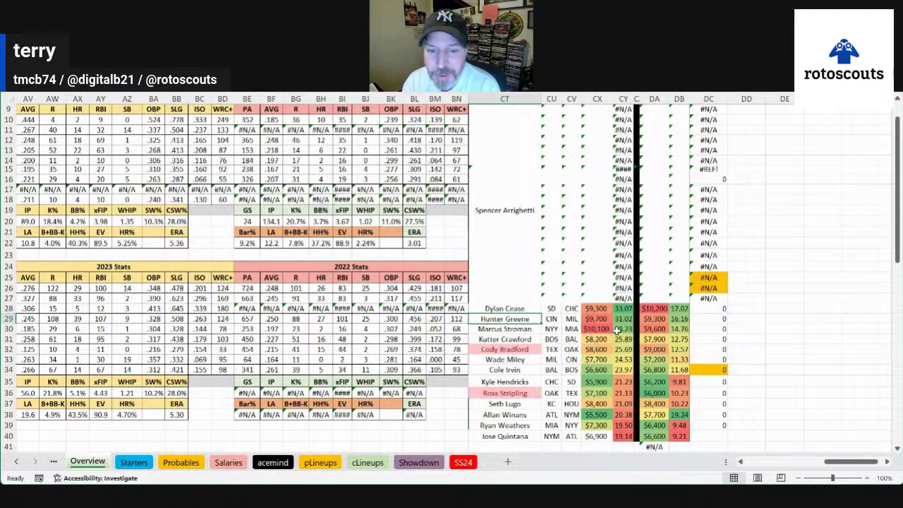
key("Down")
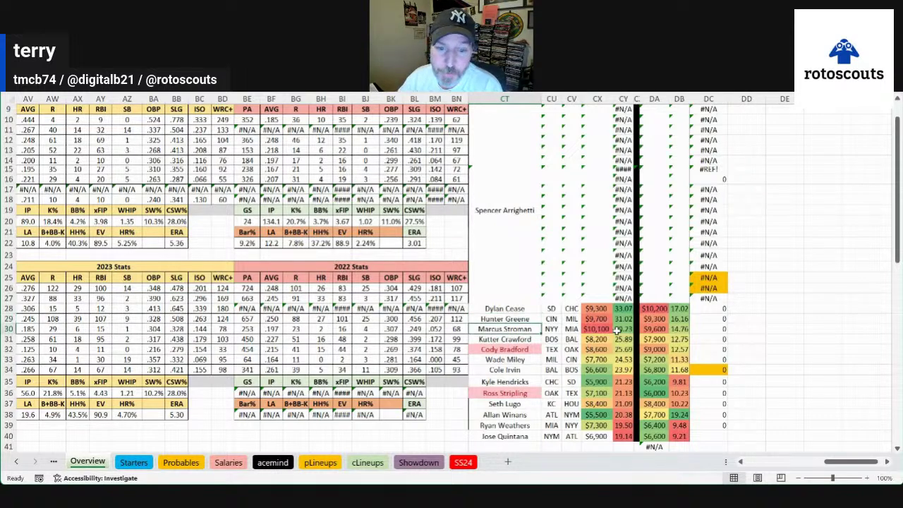
Step: Go through the slate-wide pitcher list from Marcus Stroman down to the last starters and back up to Hunter Greene
key("Down")
key("Down")
key("Down")
key("Down")
key("Down")
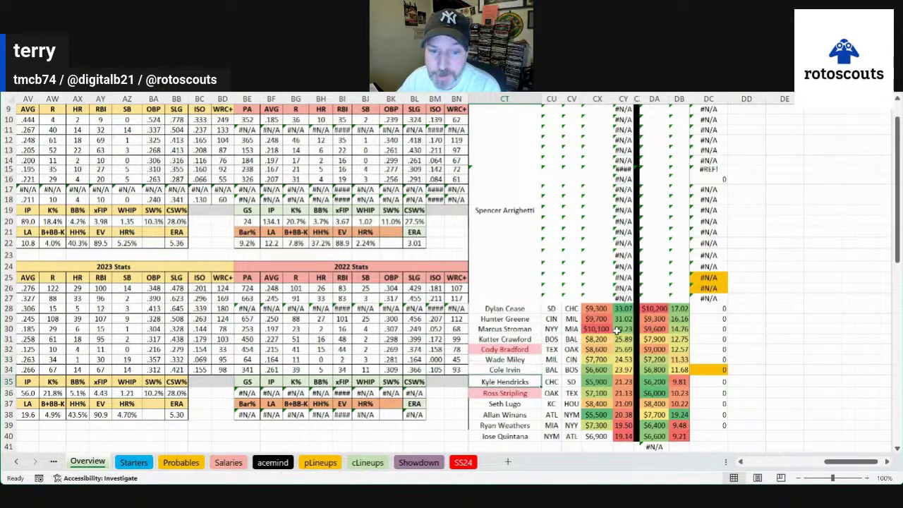
key("Down")
key("Down")
key("Down")
key("Down")
key("Up")
key("Up")
key("Up")
key("Up")
key("Up")
key("Up")
key("Up")
key("Up")
key("Up")
key("Up")
key("Up")
key("Down")
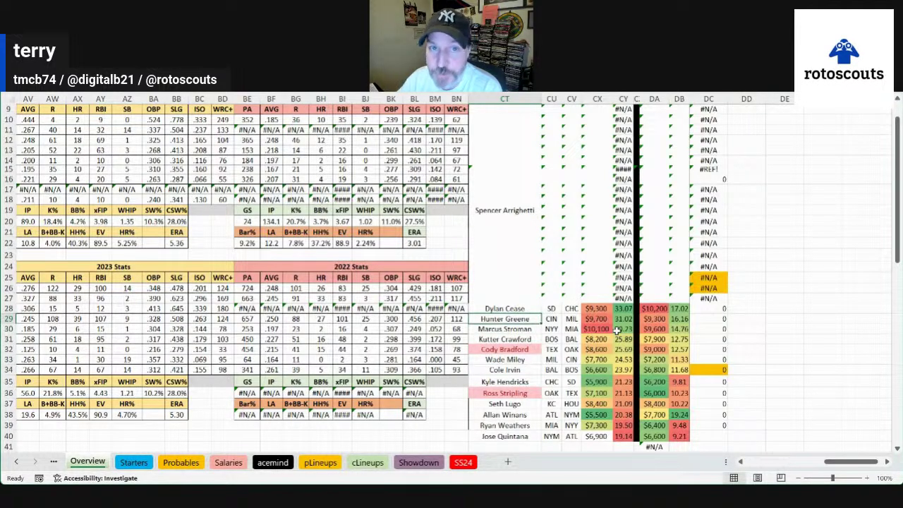
Step: Check Marcus Stroman's team, opponent, FanDuel salary and projected points in the pitcher list
key("Right")
key("Down")
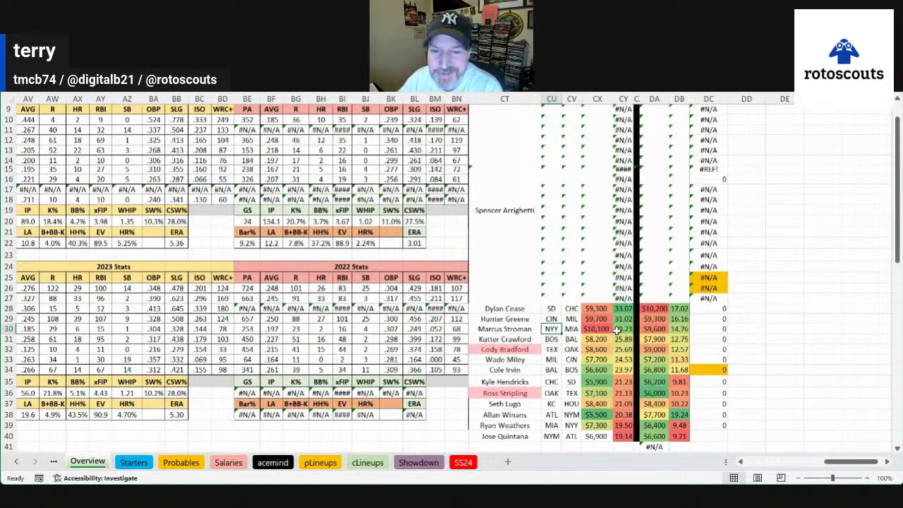
key("Left")
key("Right")
key("Right")
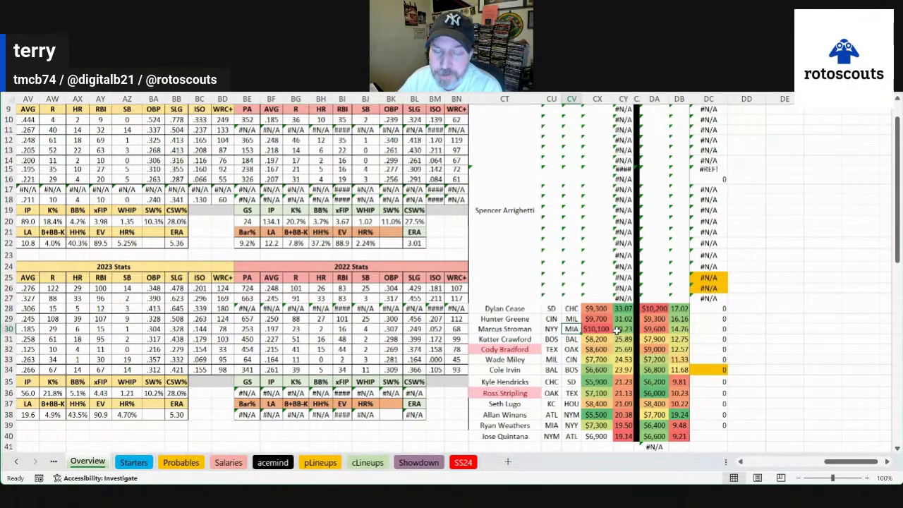
key("Right")
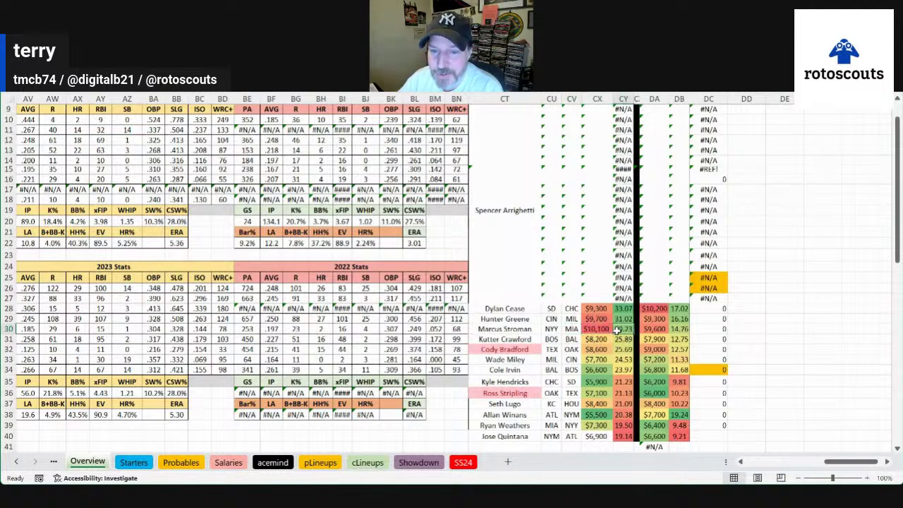
key("Left")
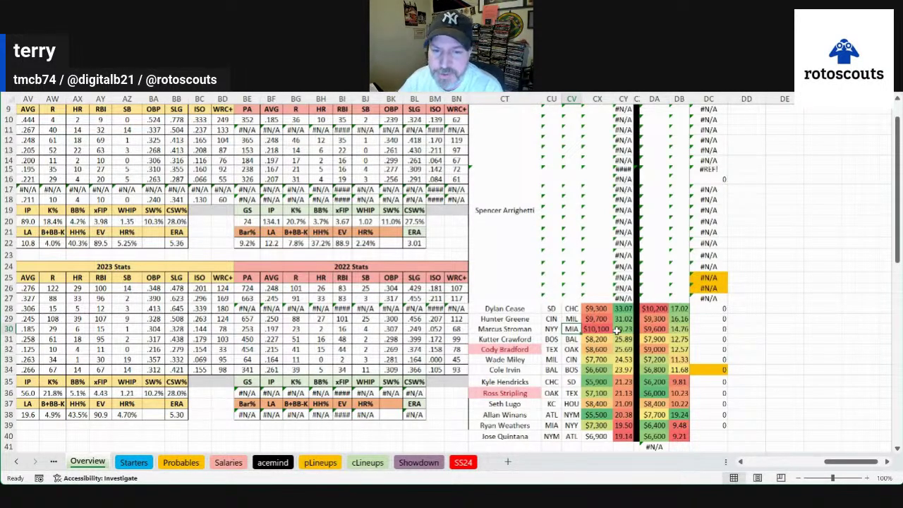
Step: Review Kutter Crawford's matchup with his FanDuel and DraftKings salaries and projected points
key("Down")
key("Left")
key("Right")
key("Right")
key("Right")
key("Right")
key("Right")
key("Left")
key("Left")
key("Left")
key("Left")
key("Right")
key("Right")
key("Right")
key("Left")
key("Left")
key("Left")
key("Left")
key("Left")
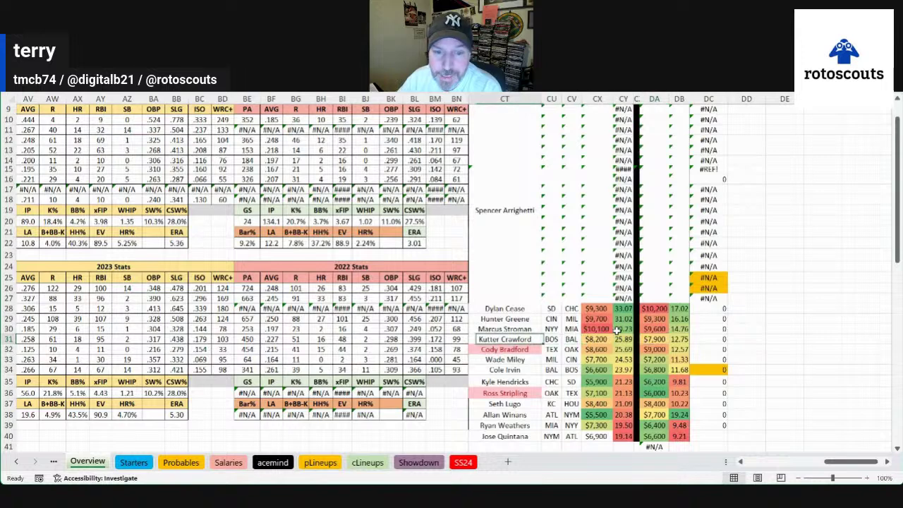
Step: Compare Cody Bradford and Wade Miley with Kutter Crawford on salary and projected points
key("Down")
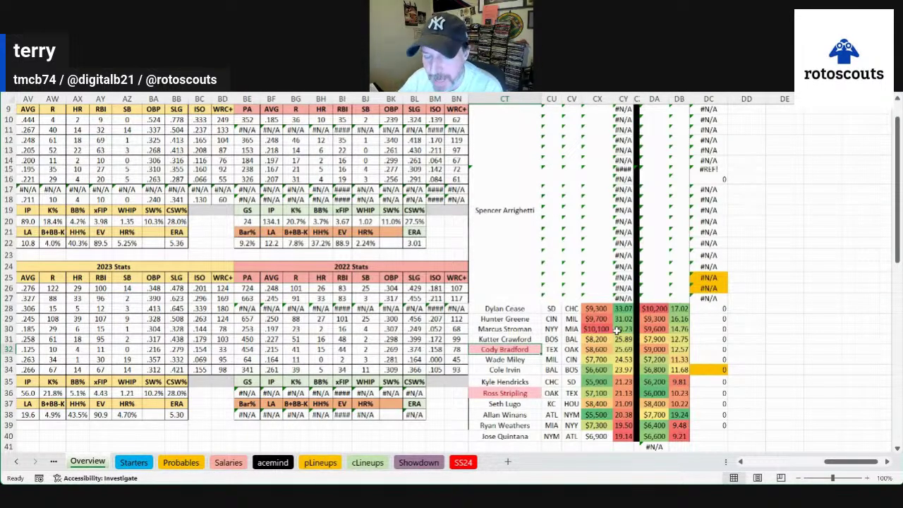
key("Up")
key("Right")
key("Right")
key("Right")
key("Right")
key("Down")
key("Down")
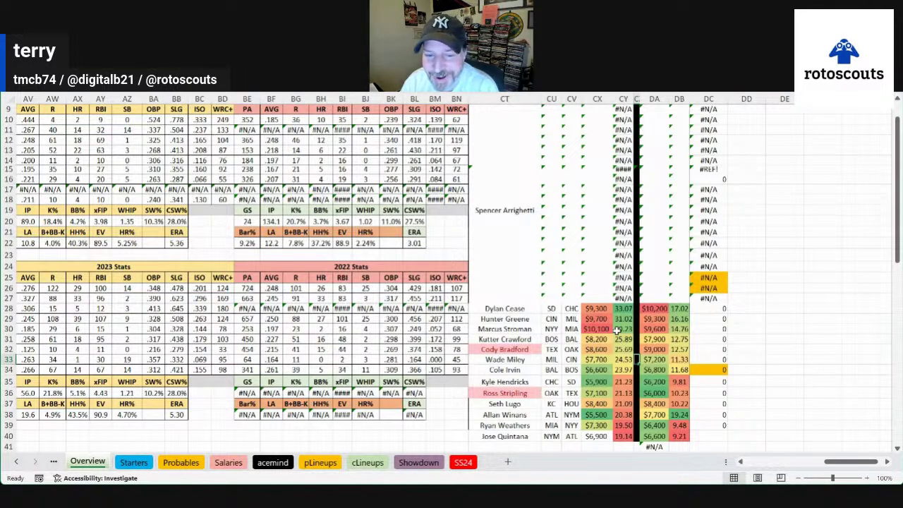
key("Left")
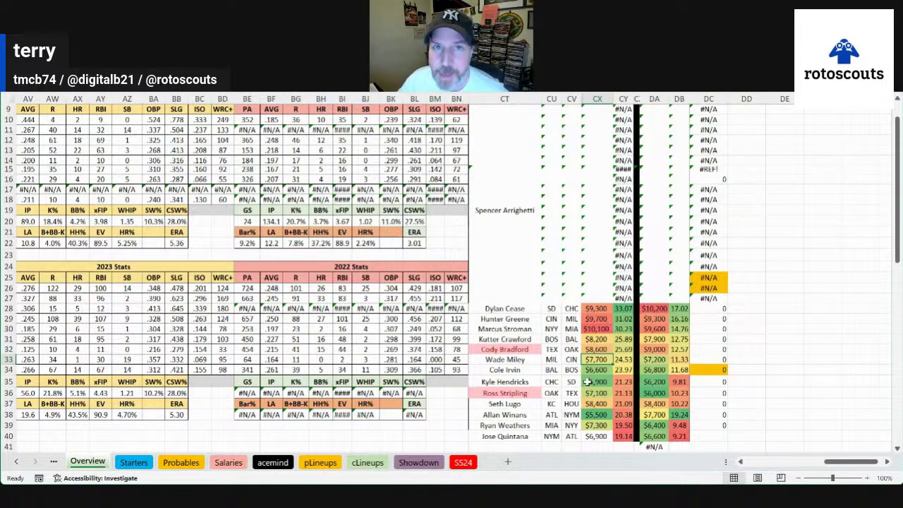
Step: Review the FanDuel and DraftKings salaries and projections of Cole Irvin and Kyle Hendricks
left_click_drag(508, 370, 652, 365)
left_click(653, 365)
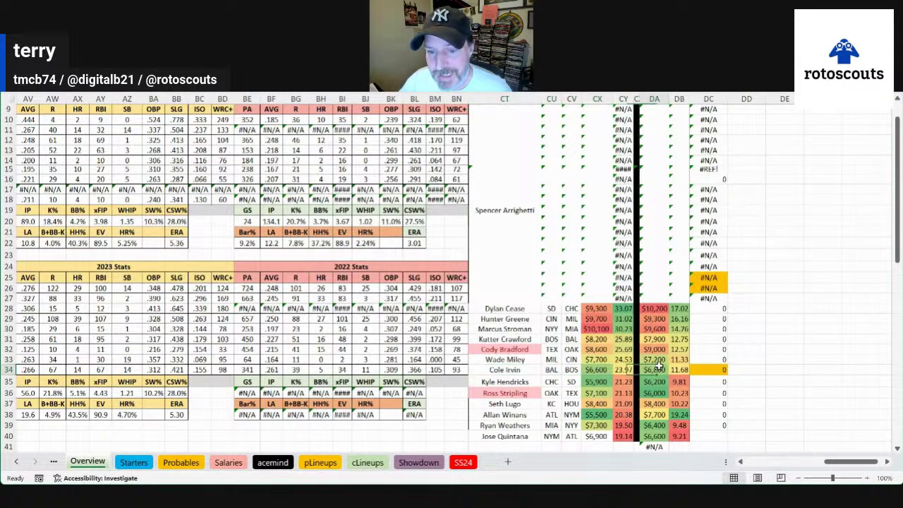
left_click(601, 371)
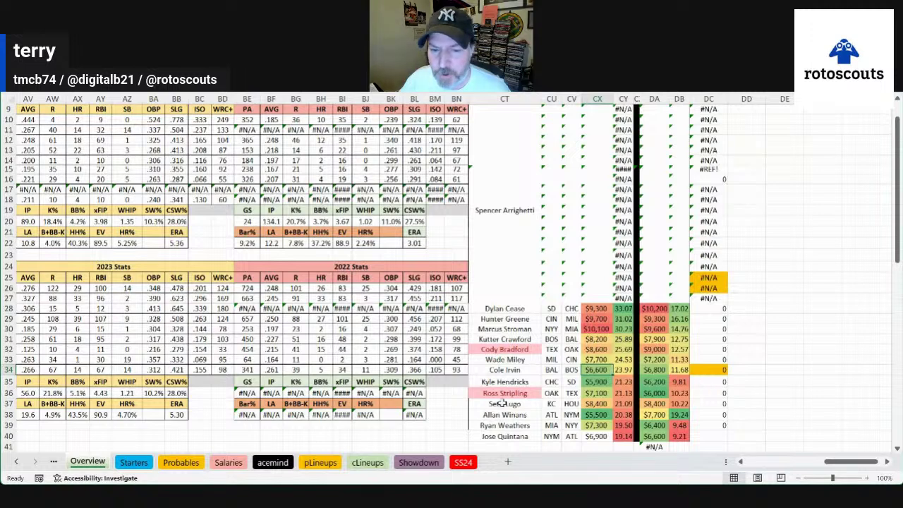
left_click(656, 382)
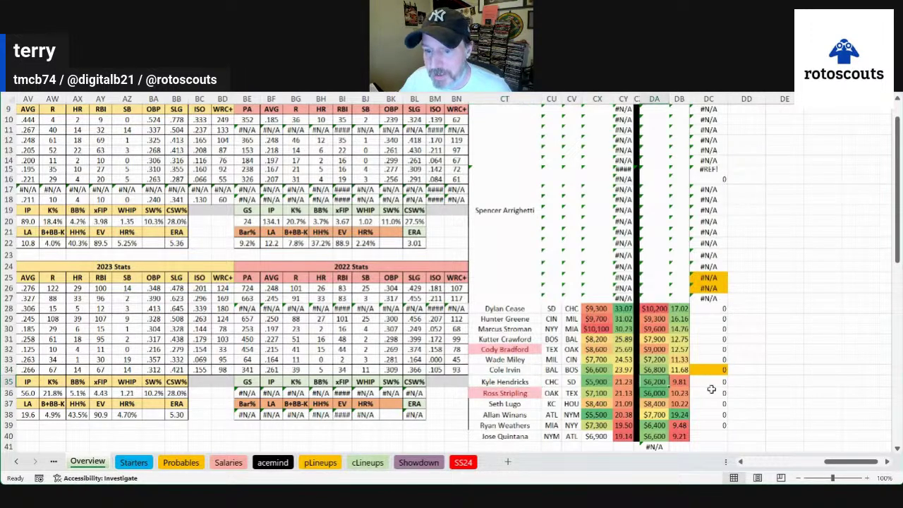
left_click_drag(525, 383, 681, 383)
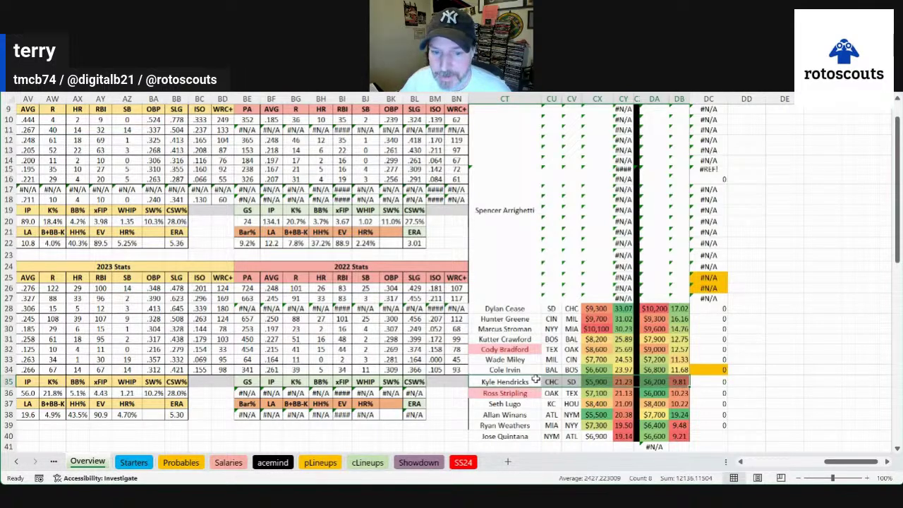
Step: Look over the lower-projected starters Ross Stripling, Seth Lugo and Ryan Weathers, including Weathers's opponent
left_click(527, 395)
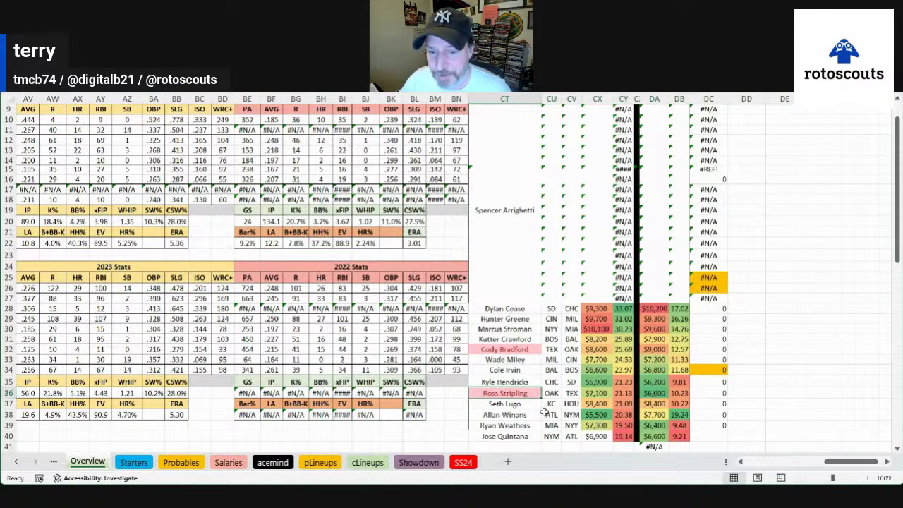
left_click(513, 406)
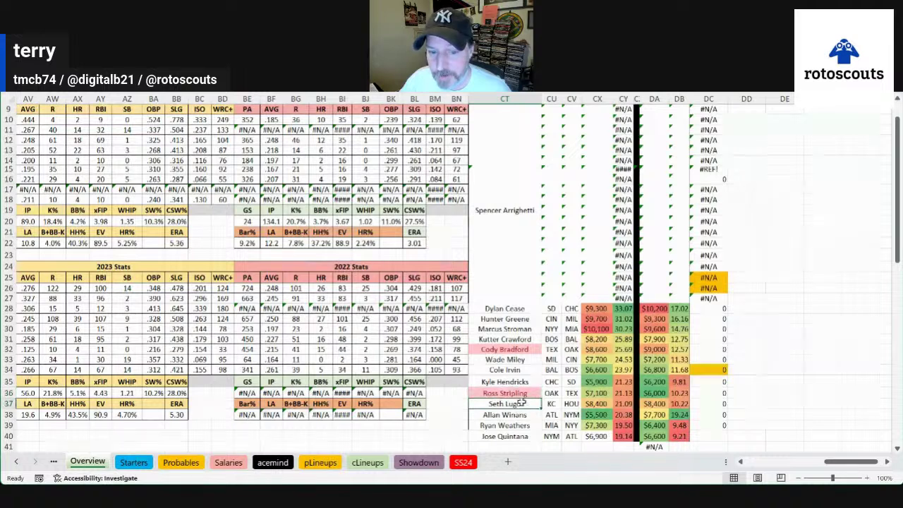
left_click_drag(502, 425, 634, 427)
left_click(570, 426)
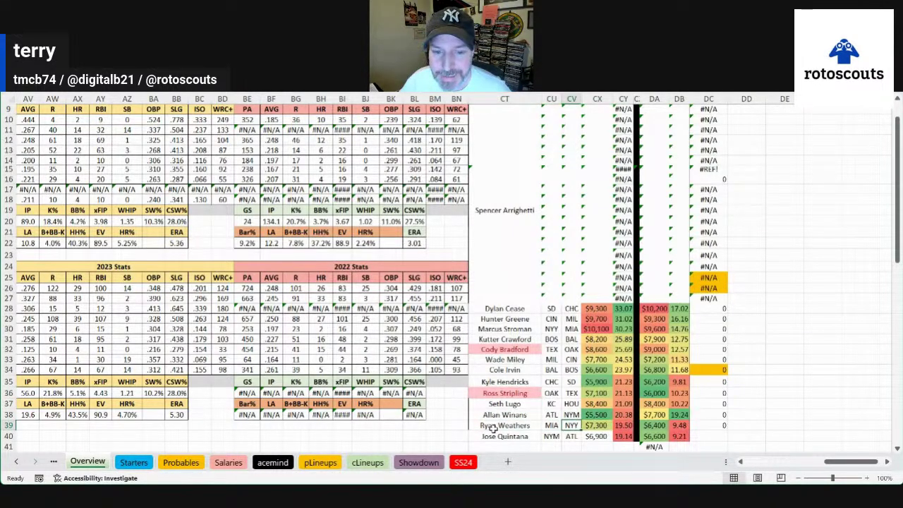
Step: Return to the Athletics–Rangers lineups and switch to the Team Runs sheet
left_click_drag(855, 462, 795, 464)
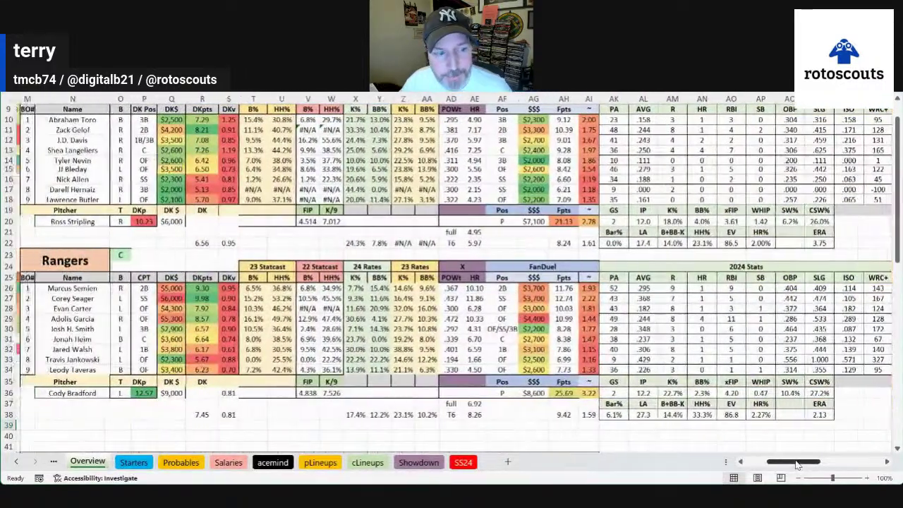
left_click(17, 463)
left_click(17, 463)
left_click(17, 462)
left_click(17, 463)
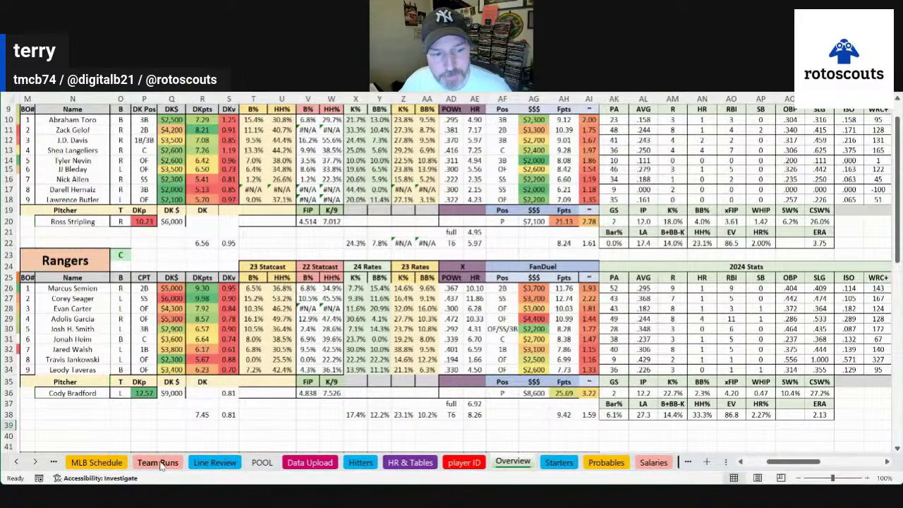
left_click(154, 462)
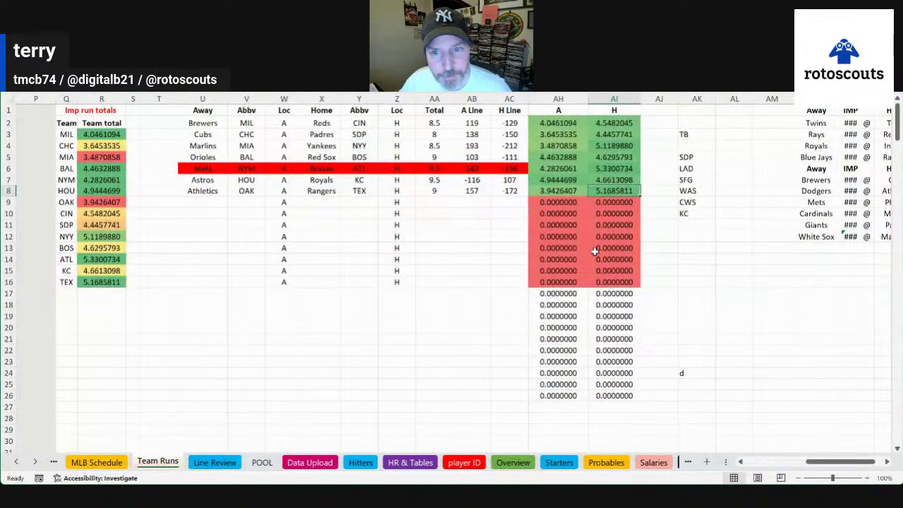
Step: Compare the implied run totals of the Yankees, the Rangers, and the Orioles–Red Sox and Astros–Royals games
left_click(621, 146)
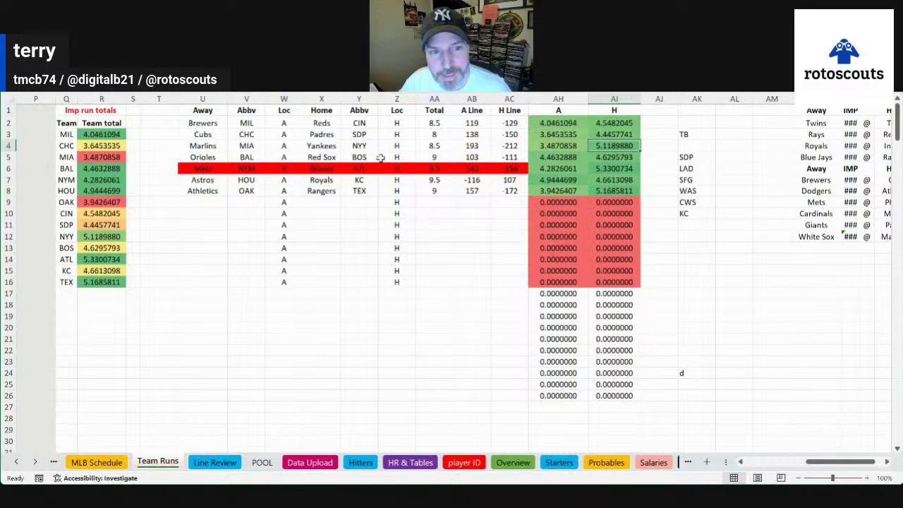
left_click(611, 194)
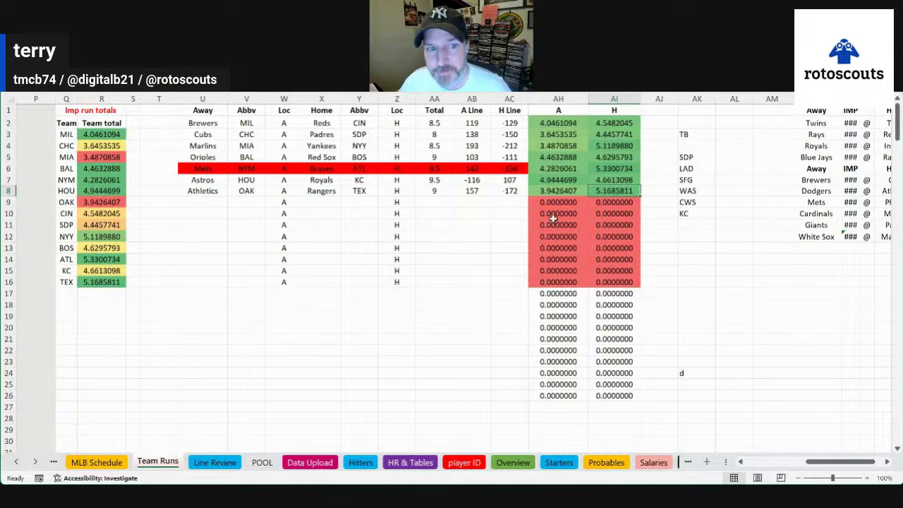
left_click_drag(633, 157, 574, 160)
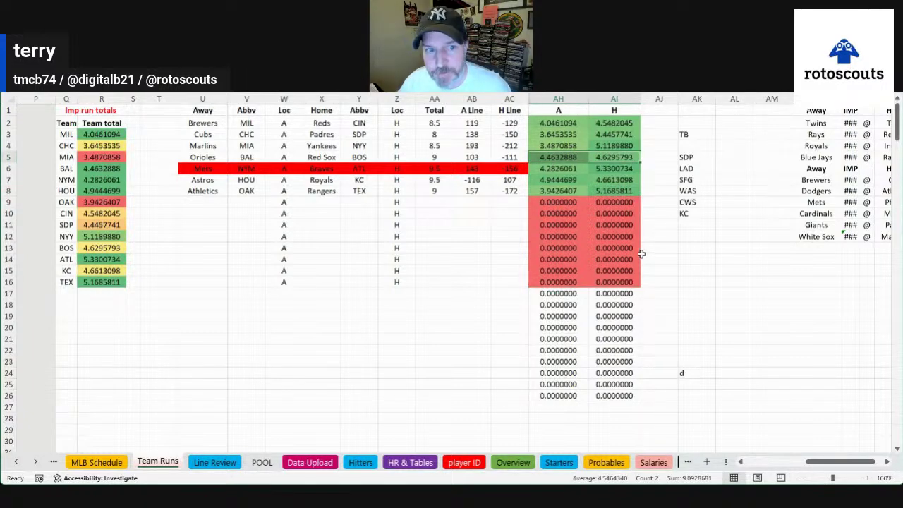
key("Down")
key("Down")
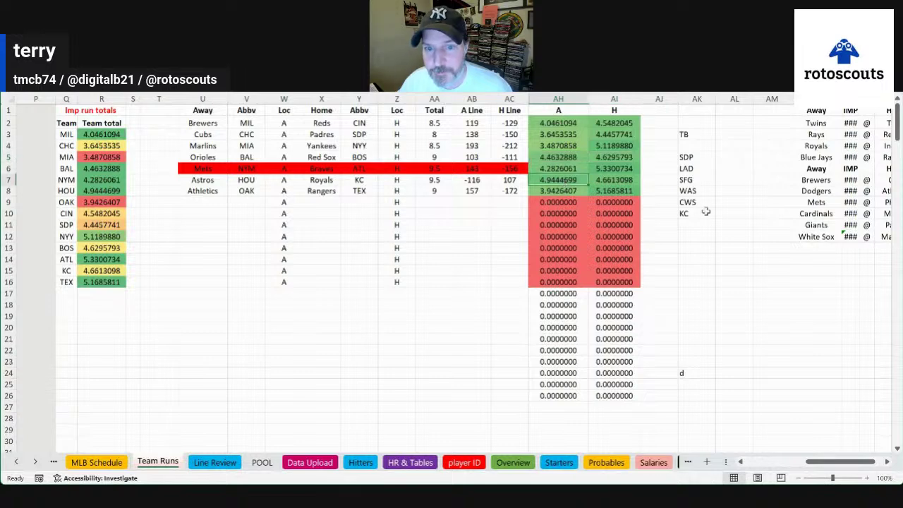
left_click(625, 181)
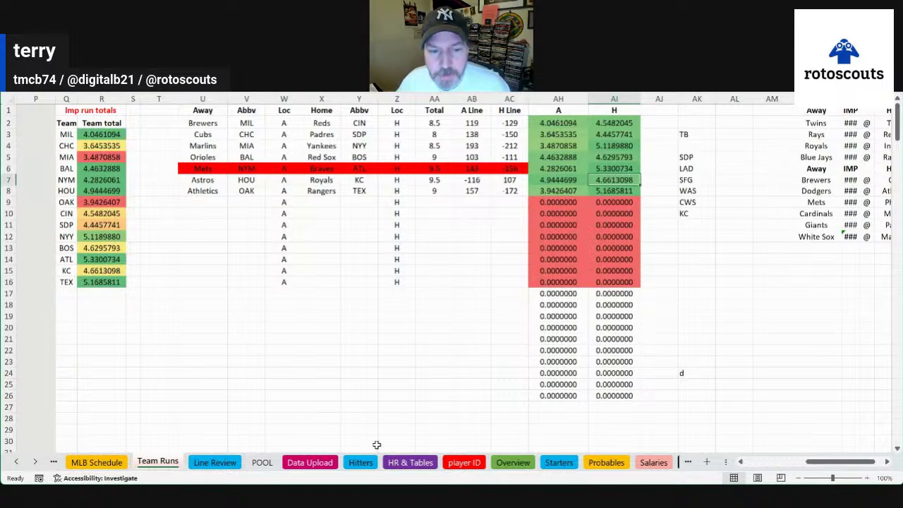
Step: Reapply the HR Chance filter and sort to the hitter table in the HR & Tables sheet
left_click(410, 462)
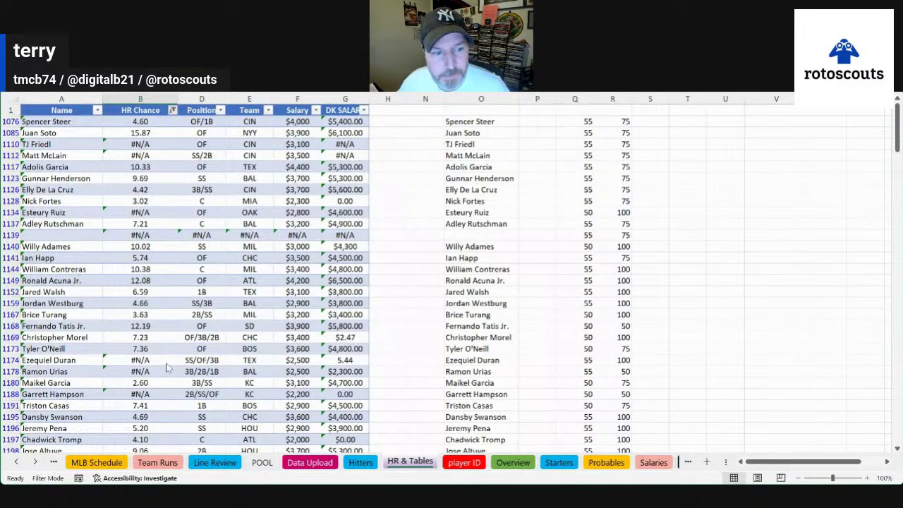
key("ctrl+alt+l")
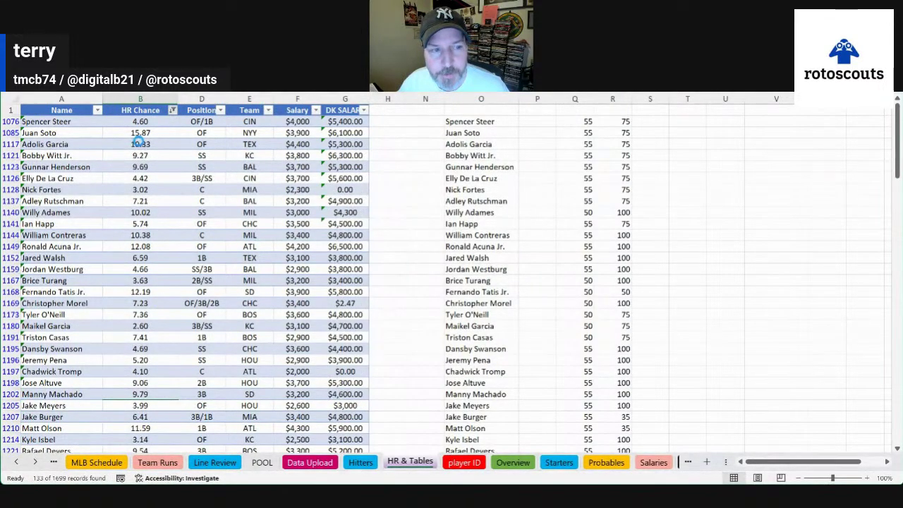
key("ctrl+alt+l")
left_click(201, 155)
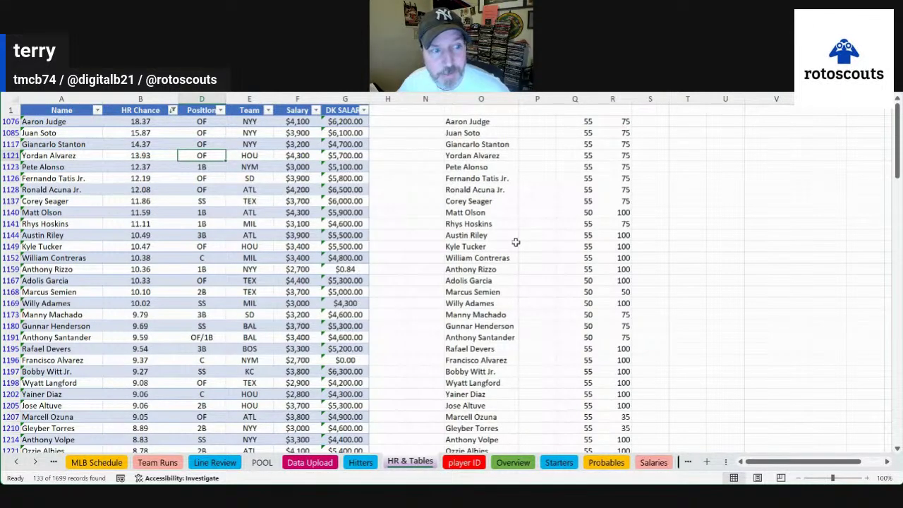
Step: Review the home run chances of Rhys Hoskins, Kyle Tucker, William Contreras, Anthony Rizzo and Adolis Garcia
left_click(249, 225)
left_click(115, 224, "shift")
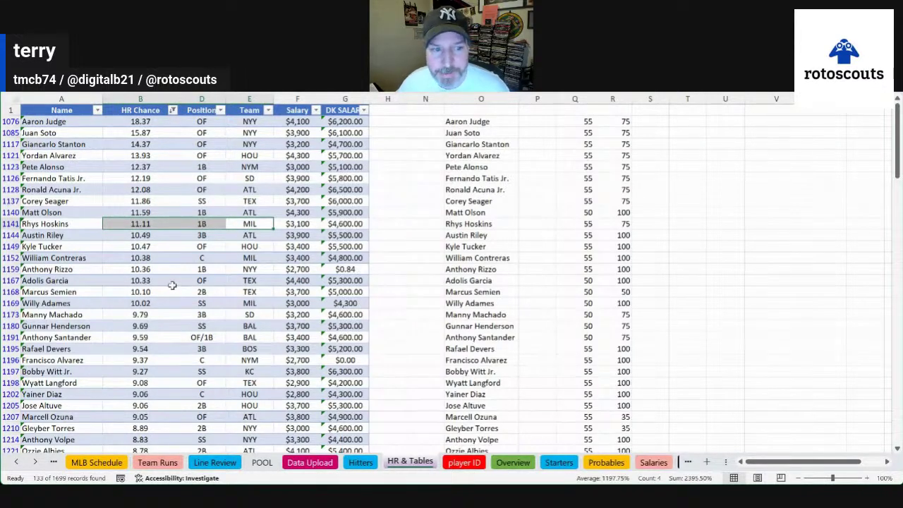
left_click(101, 247)
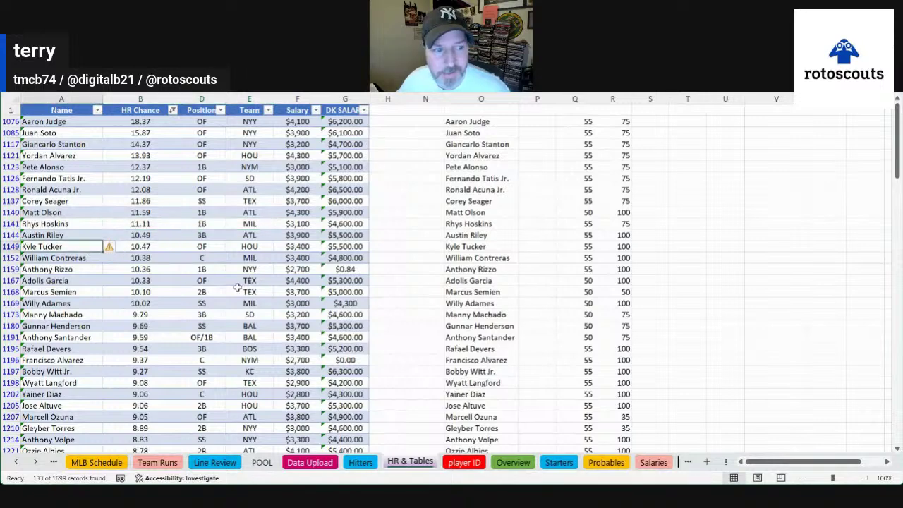
left_click(262, 259)
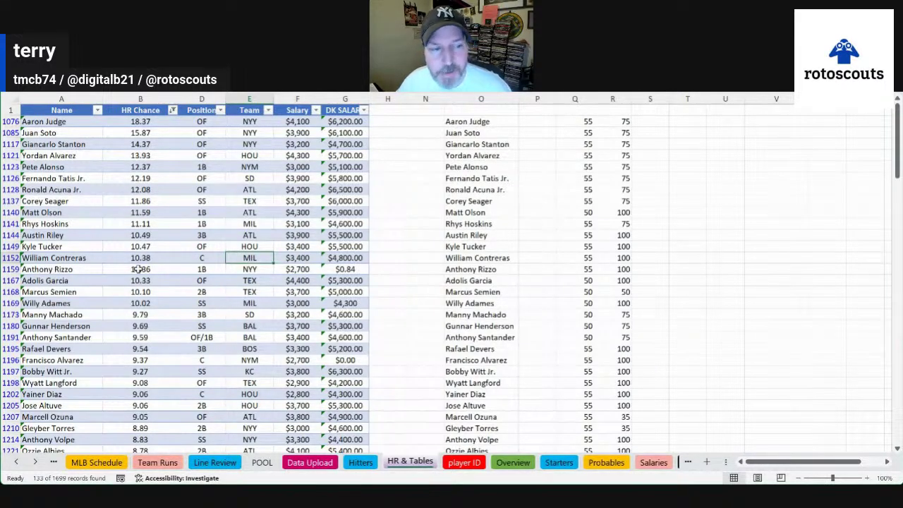
left_click_drag(91, 269, 244, 269)
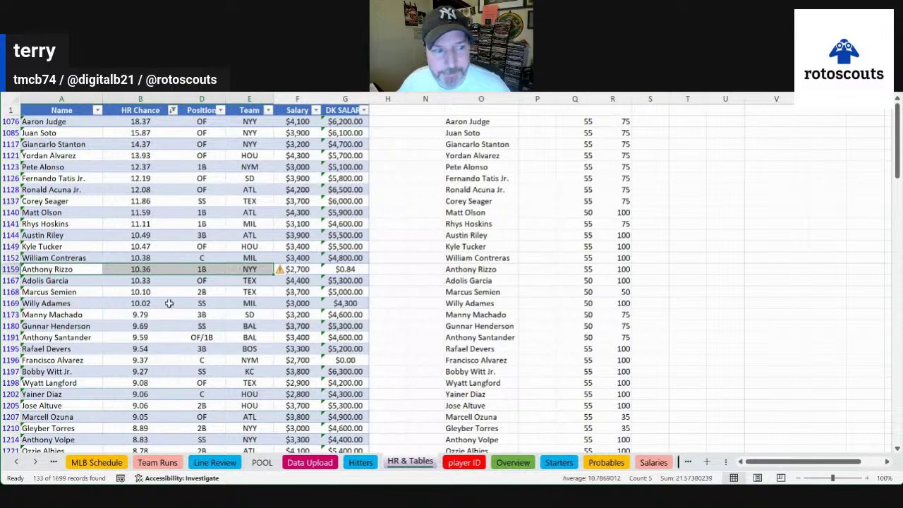
left_click_drag(88, 280, 201, 281)
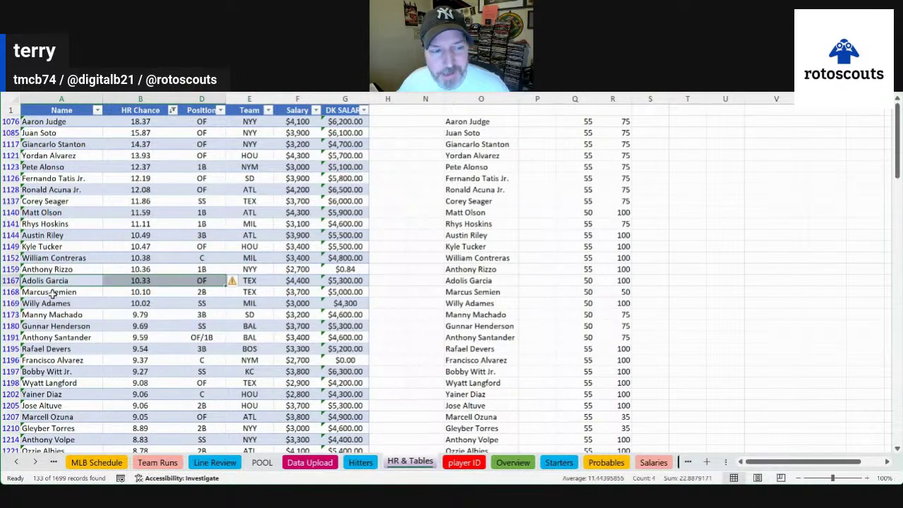
Step: Check the home run chances of Marcus Semien, Willy Adames, Corey Seager and Gunnar Henderson along with their teams
left_click_drag(60, 292, 196, 303)
left_click(146, 303)
left_click(237, 299)
left_click(243, 280)
left_click(266, 201)
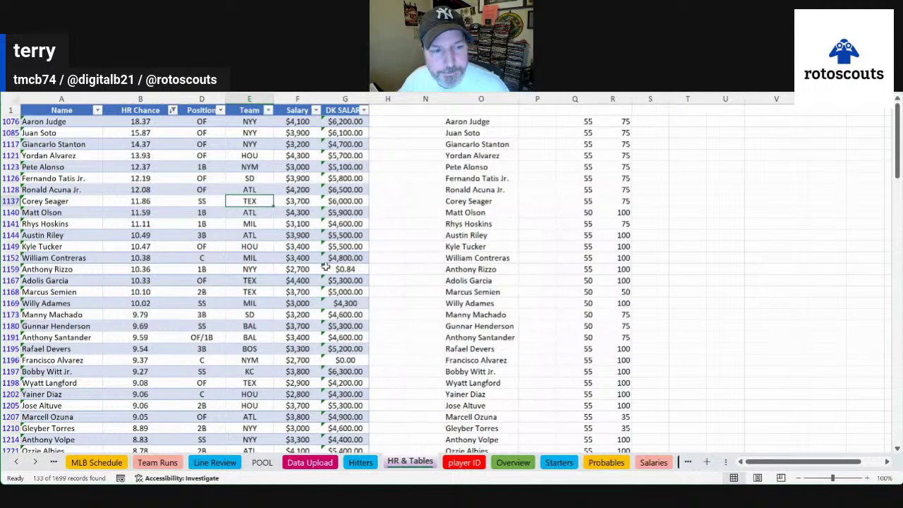
left_click_drag(145, 326, 247, 326)
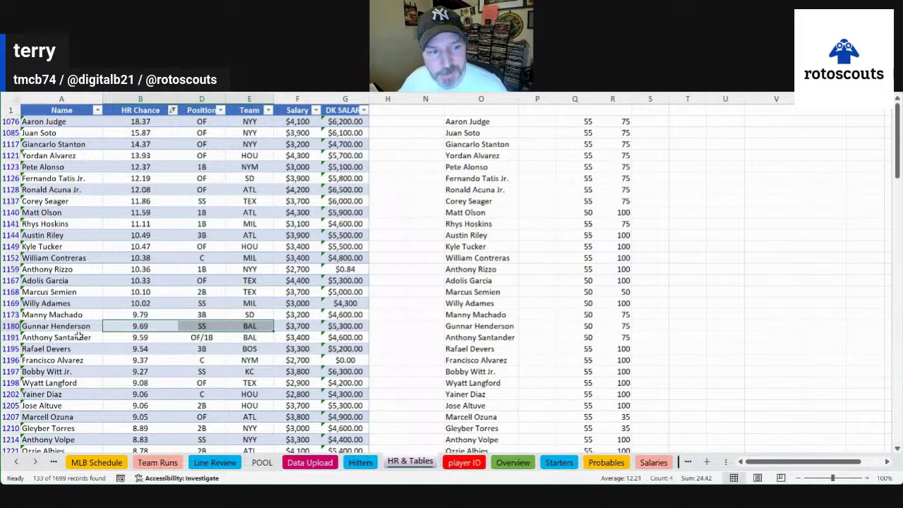
Step: Compare the home run chances of Orioles hitters Anthony Santander and Gunnar Henderson, and scan the hitters ranked below them
left_click(160, 338)
key("Up")
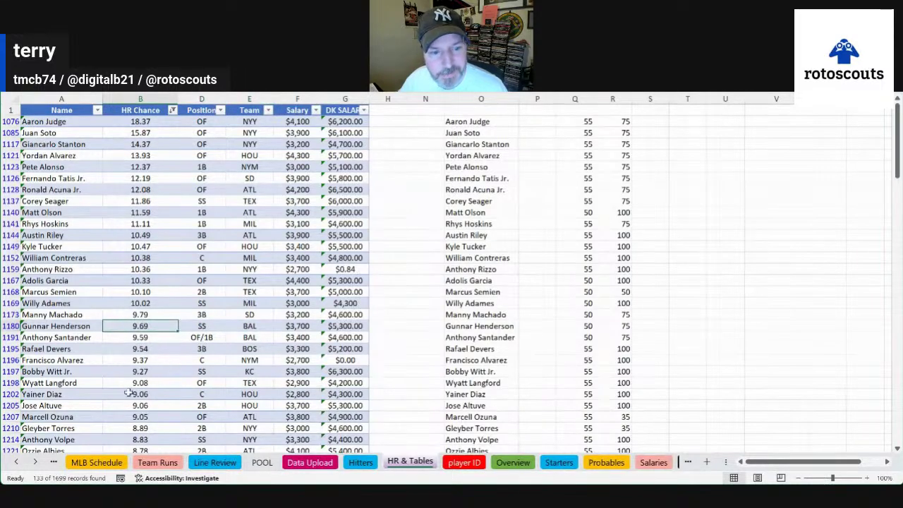
scroll(110, 407, "down", 2)
scroll(111, 407, "down", 1)
left_click(109, 371)
scroll(133, 385, "up", 3)
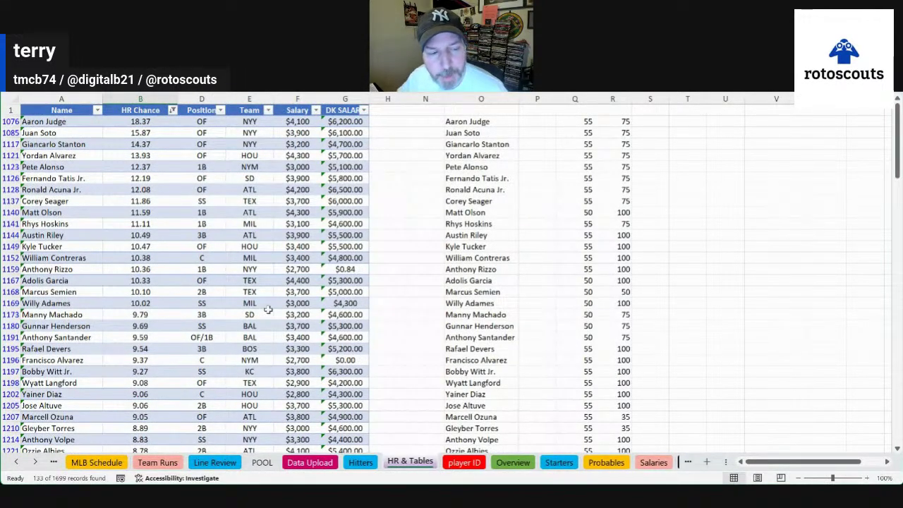
Step: Review the home run chances of Royals hitters Bobby Witt Jr., Salvador Perez, Vinnie Pasquantino, Nelson Velazquez and MJ Melendez
left_click(265, 367)
scroll(302, 208, "down", 4)
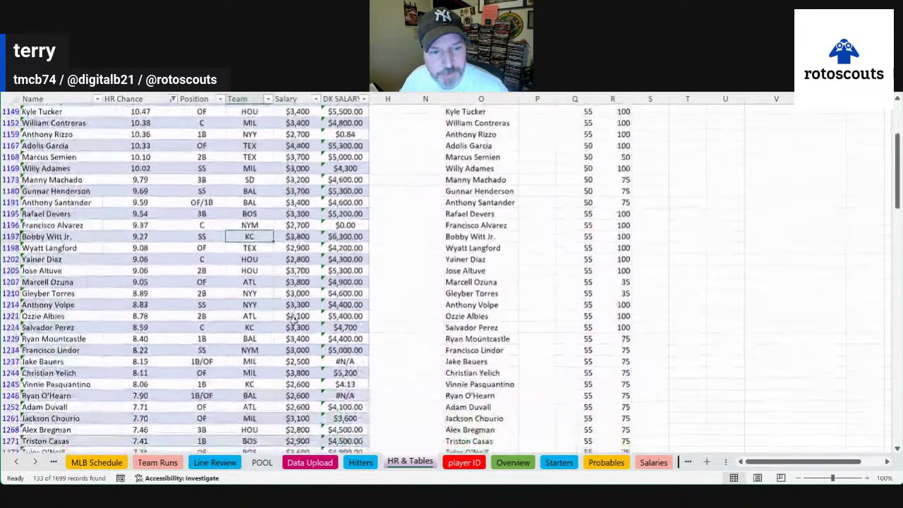
left_click(63, 326)
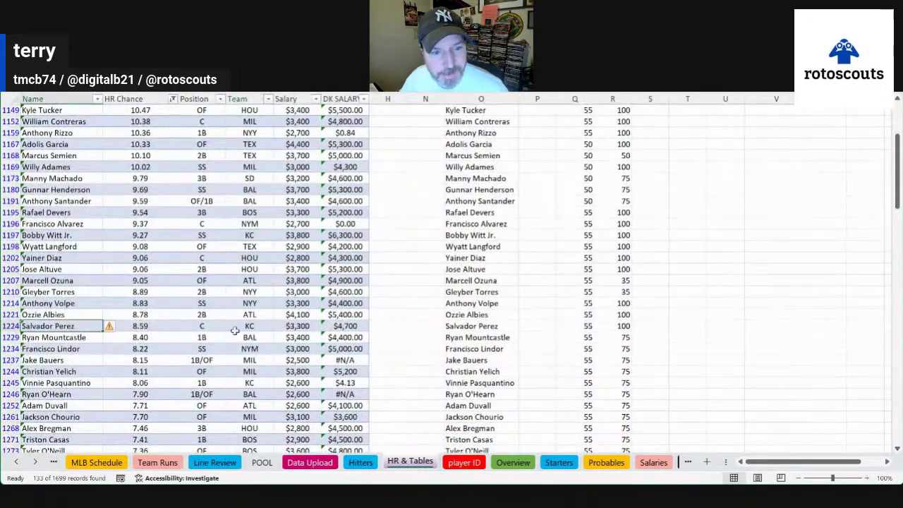
left_click(144, 382)
scroll(278, 389, "down", 1)
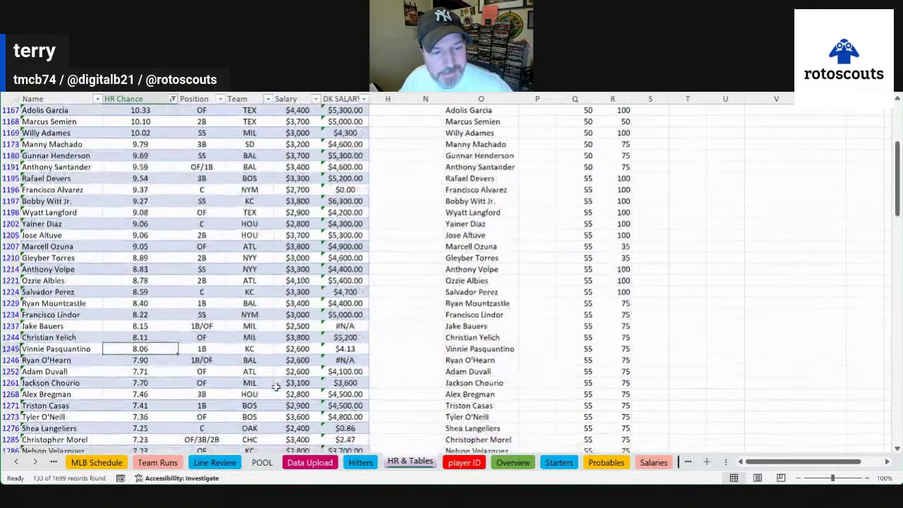
scroll(308, 369, "down", 2)
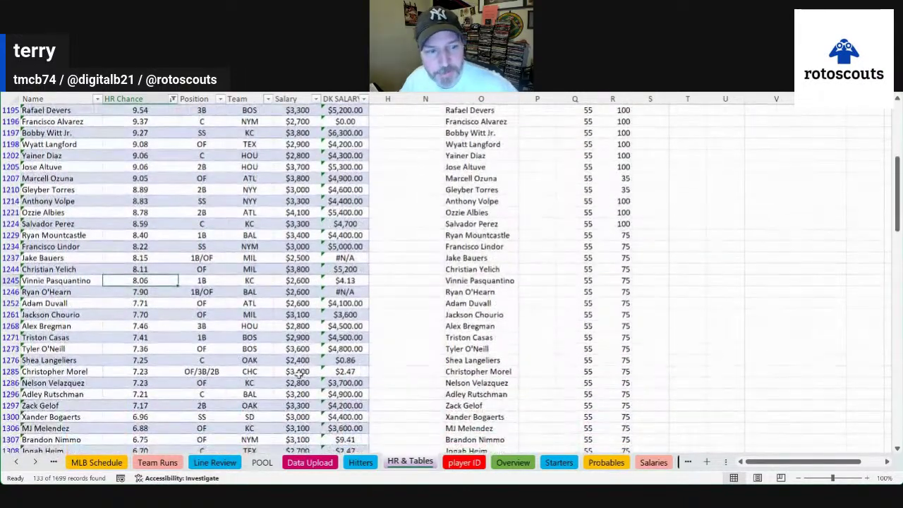
left_click(163, 382)
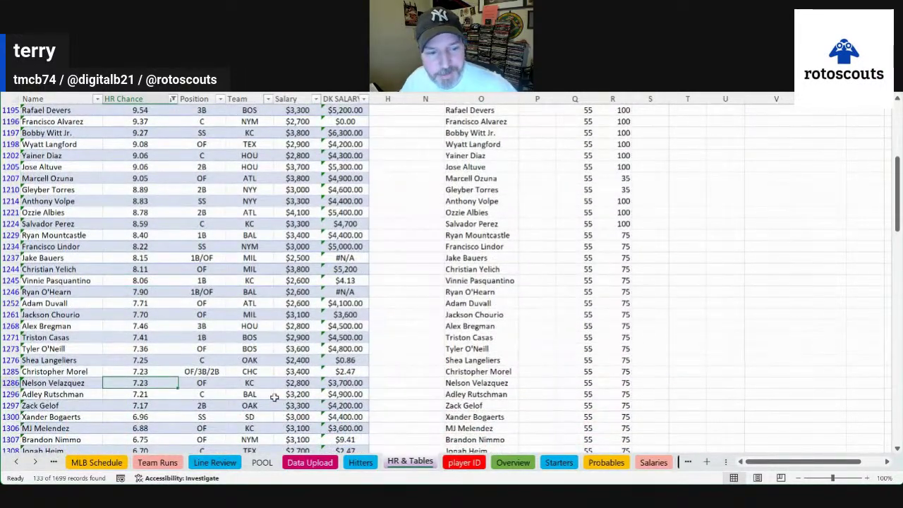
left_click(132, 429)
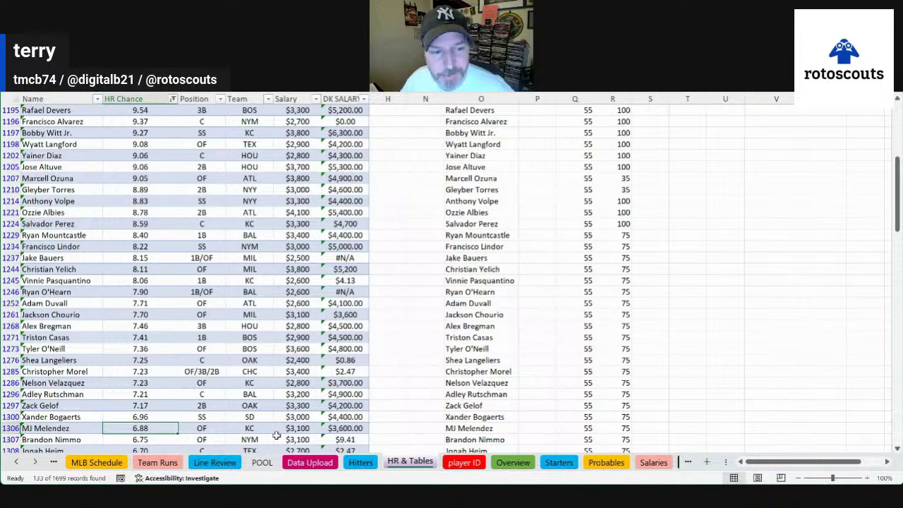
scroll(256, 341, "up", 4)
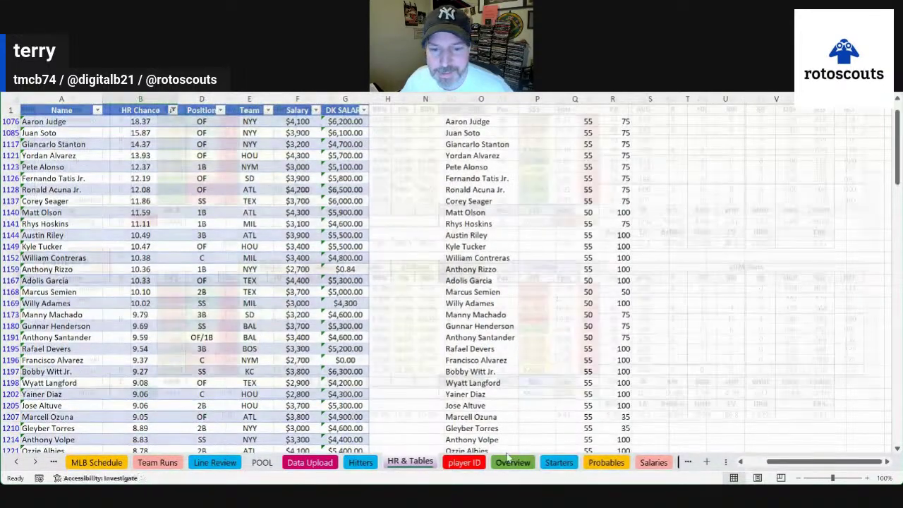
Step: Open the Overview sheet and show the Athletics–Rangers matchup with both lineups and pitchers
left_click(508, 459)
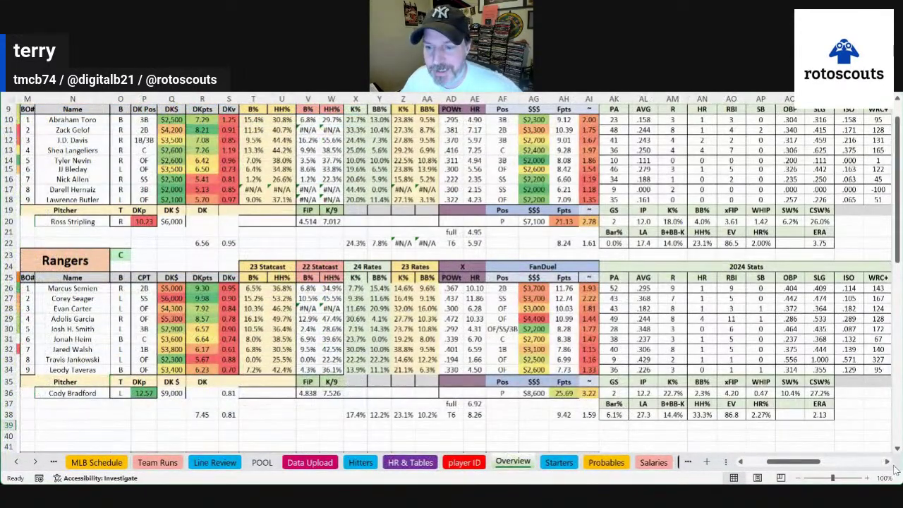
scroll(193, 306, "up", 1)
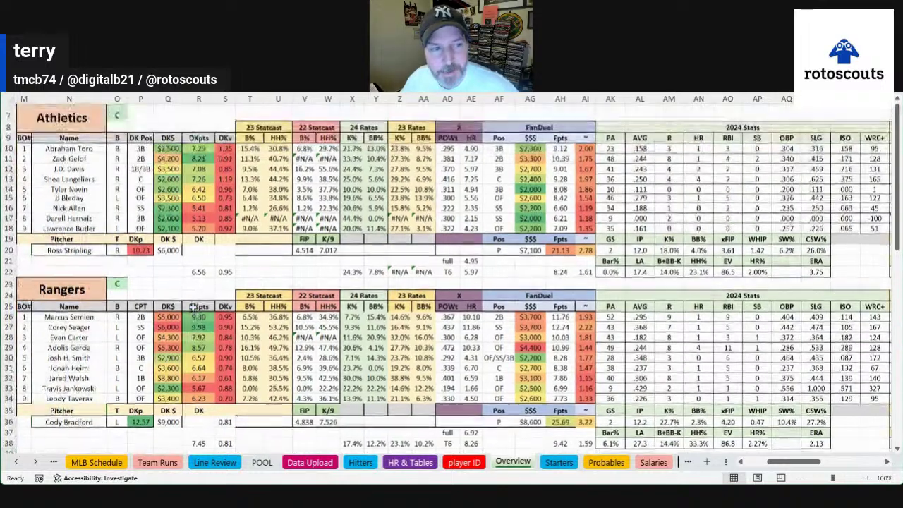